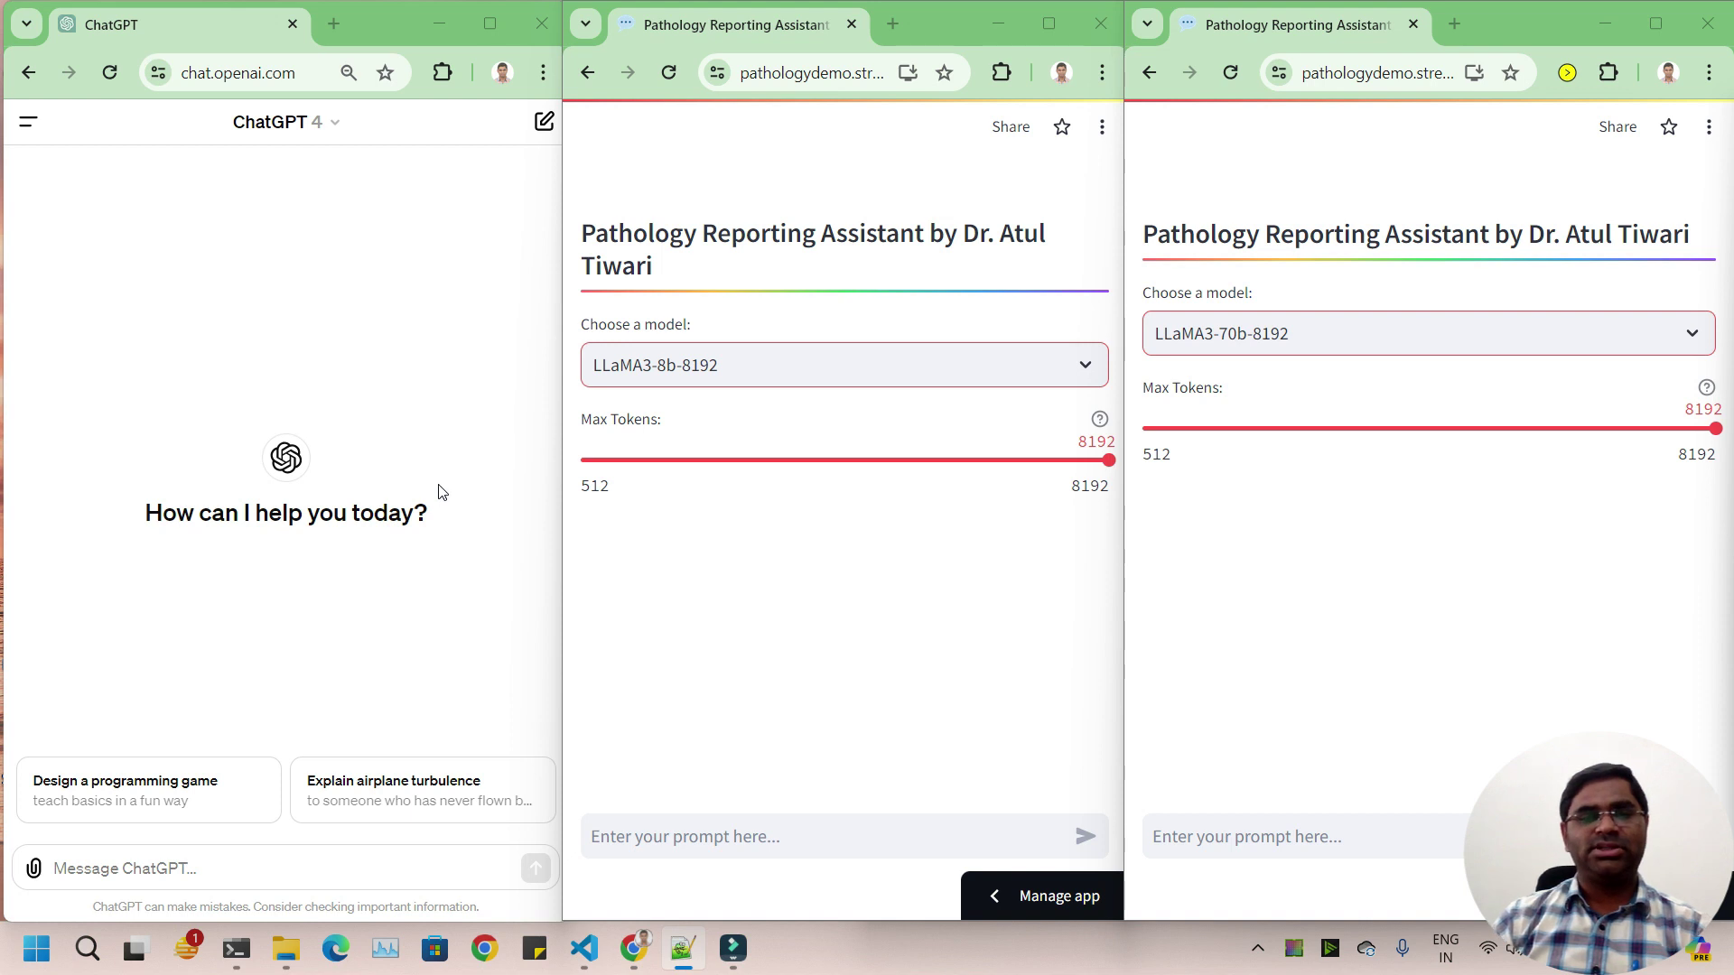
# Step: Reload both assistant apps; set the middle to LLaMA3-8b-8192 and the right to LLaMA3-70b-8192
pyautogui.click(850, 670)
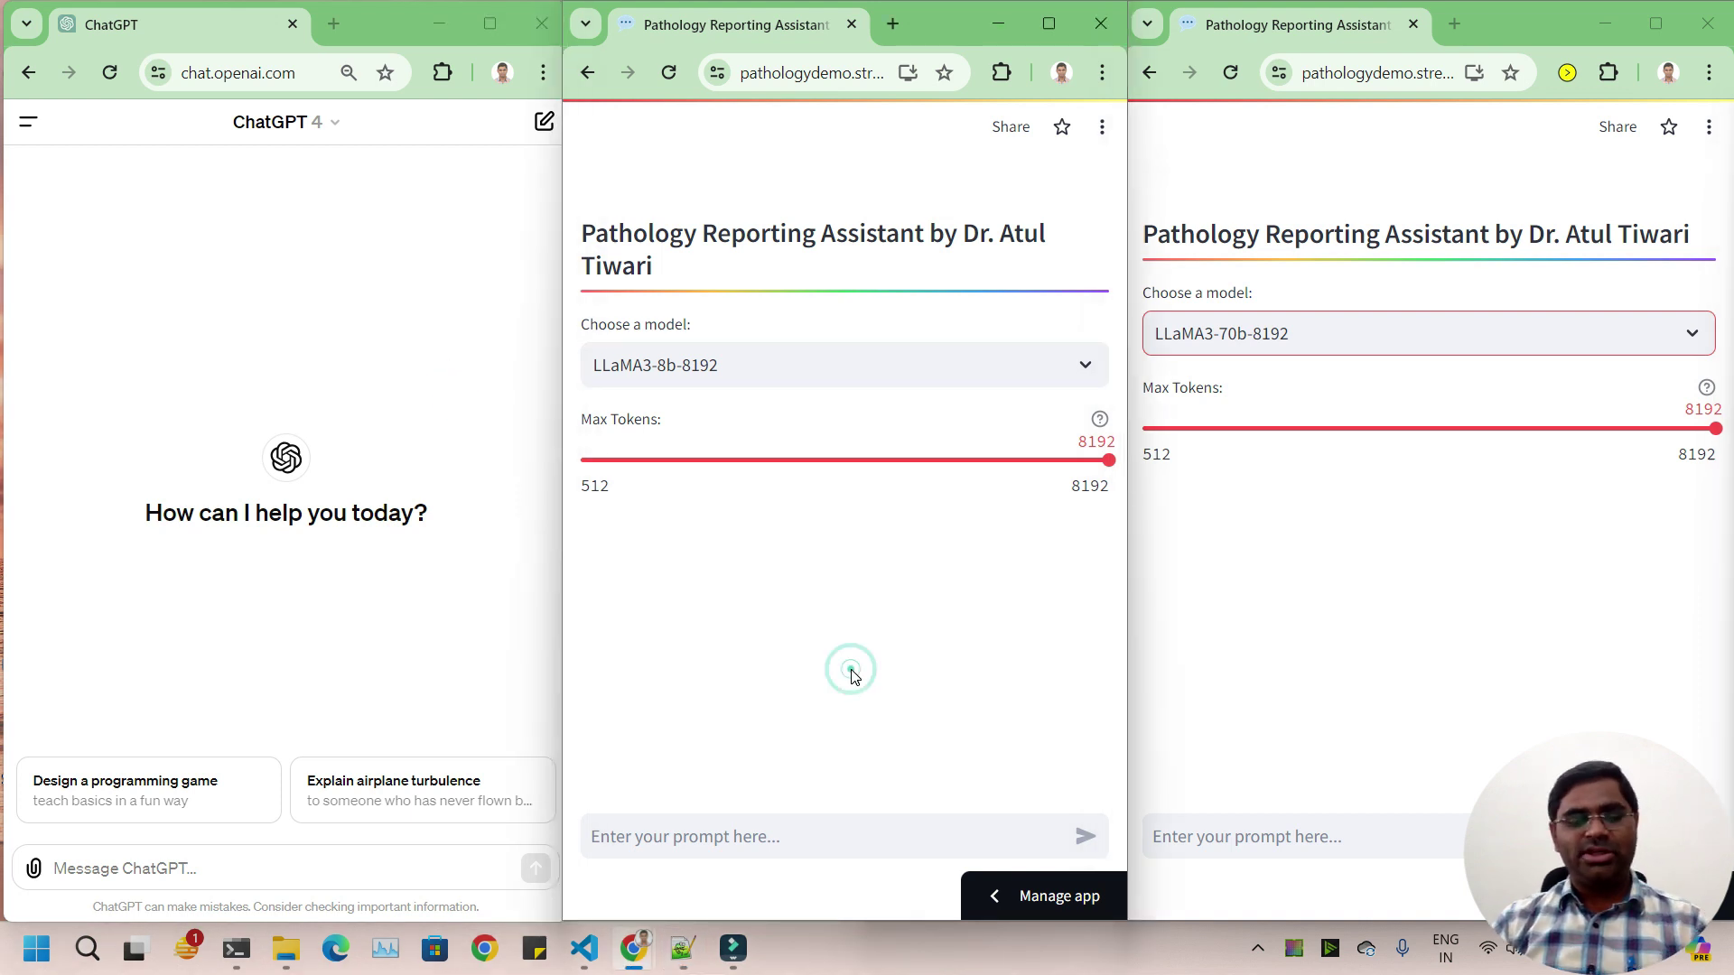
pyautogui.press('F5')
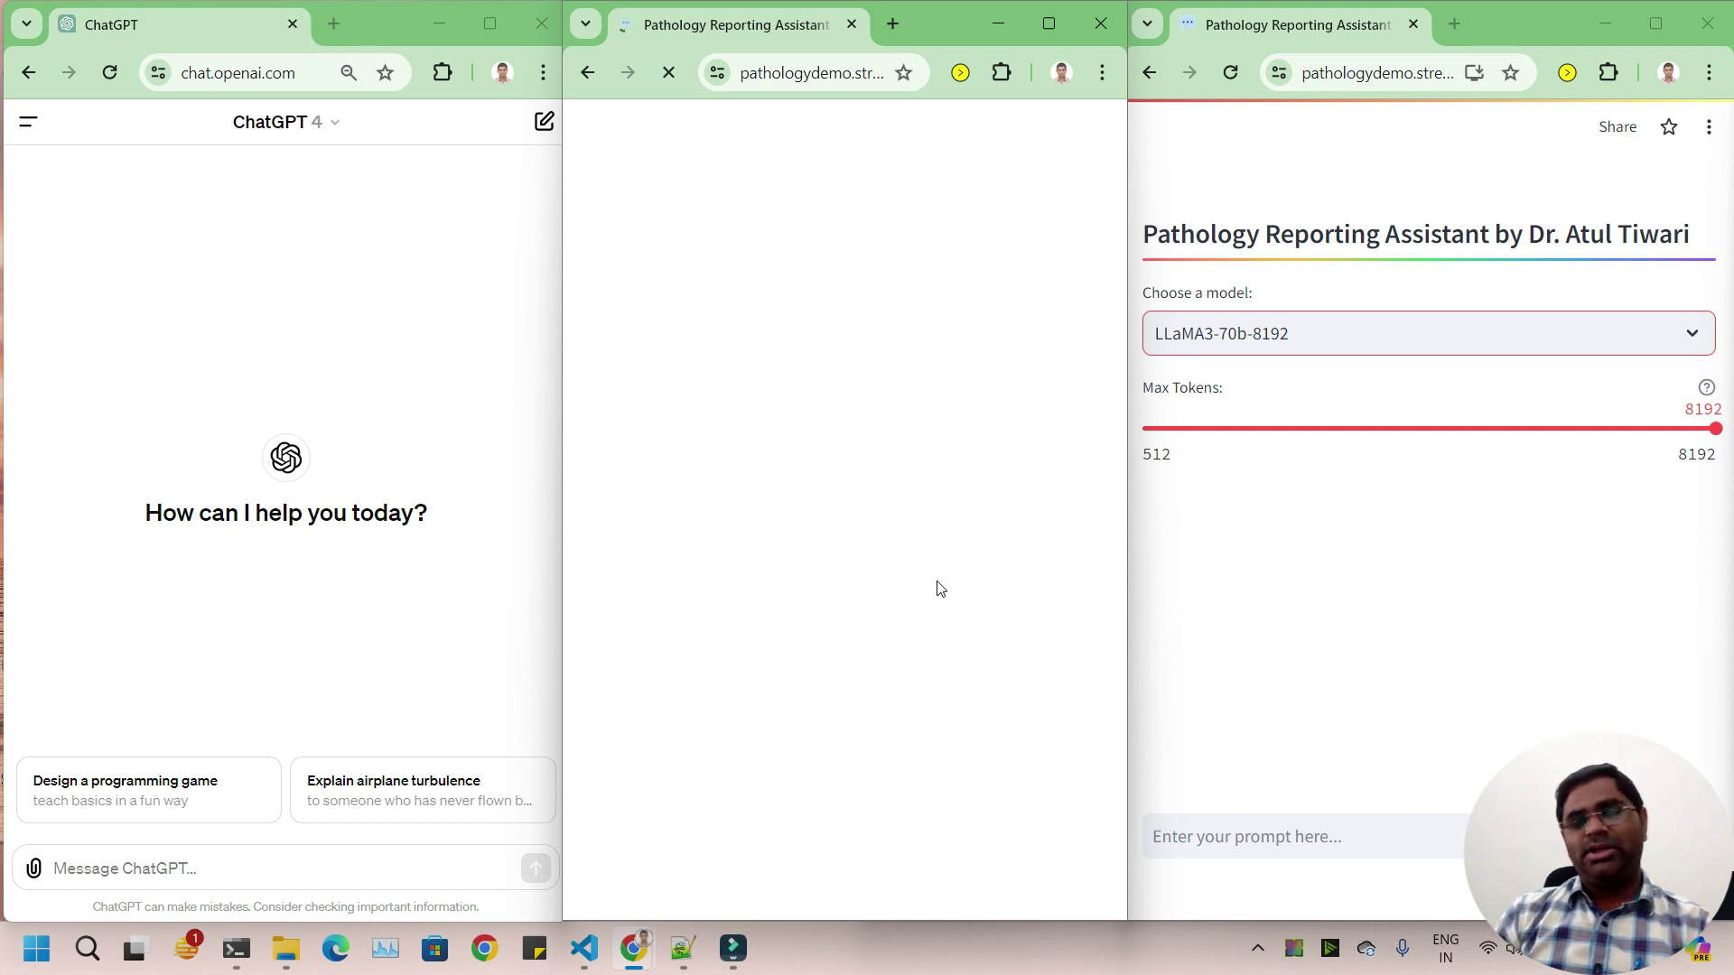
pyautogui.click(1416, 579)
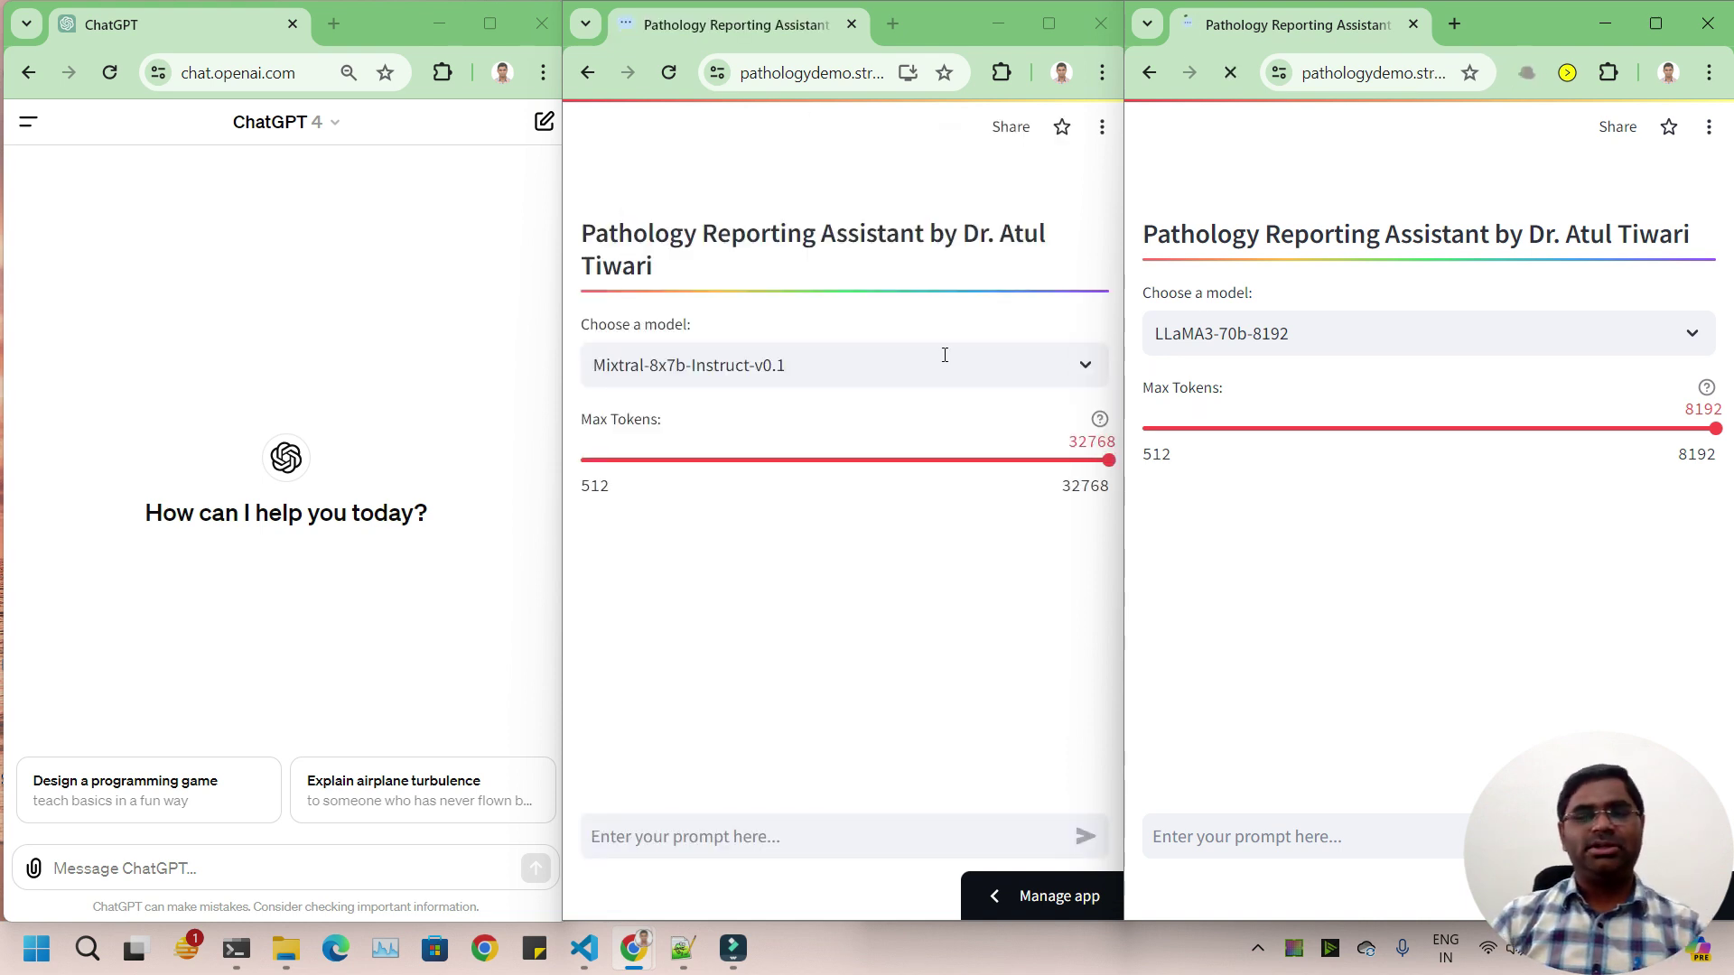
pyautogui.click(954, 371)
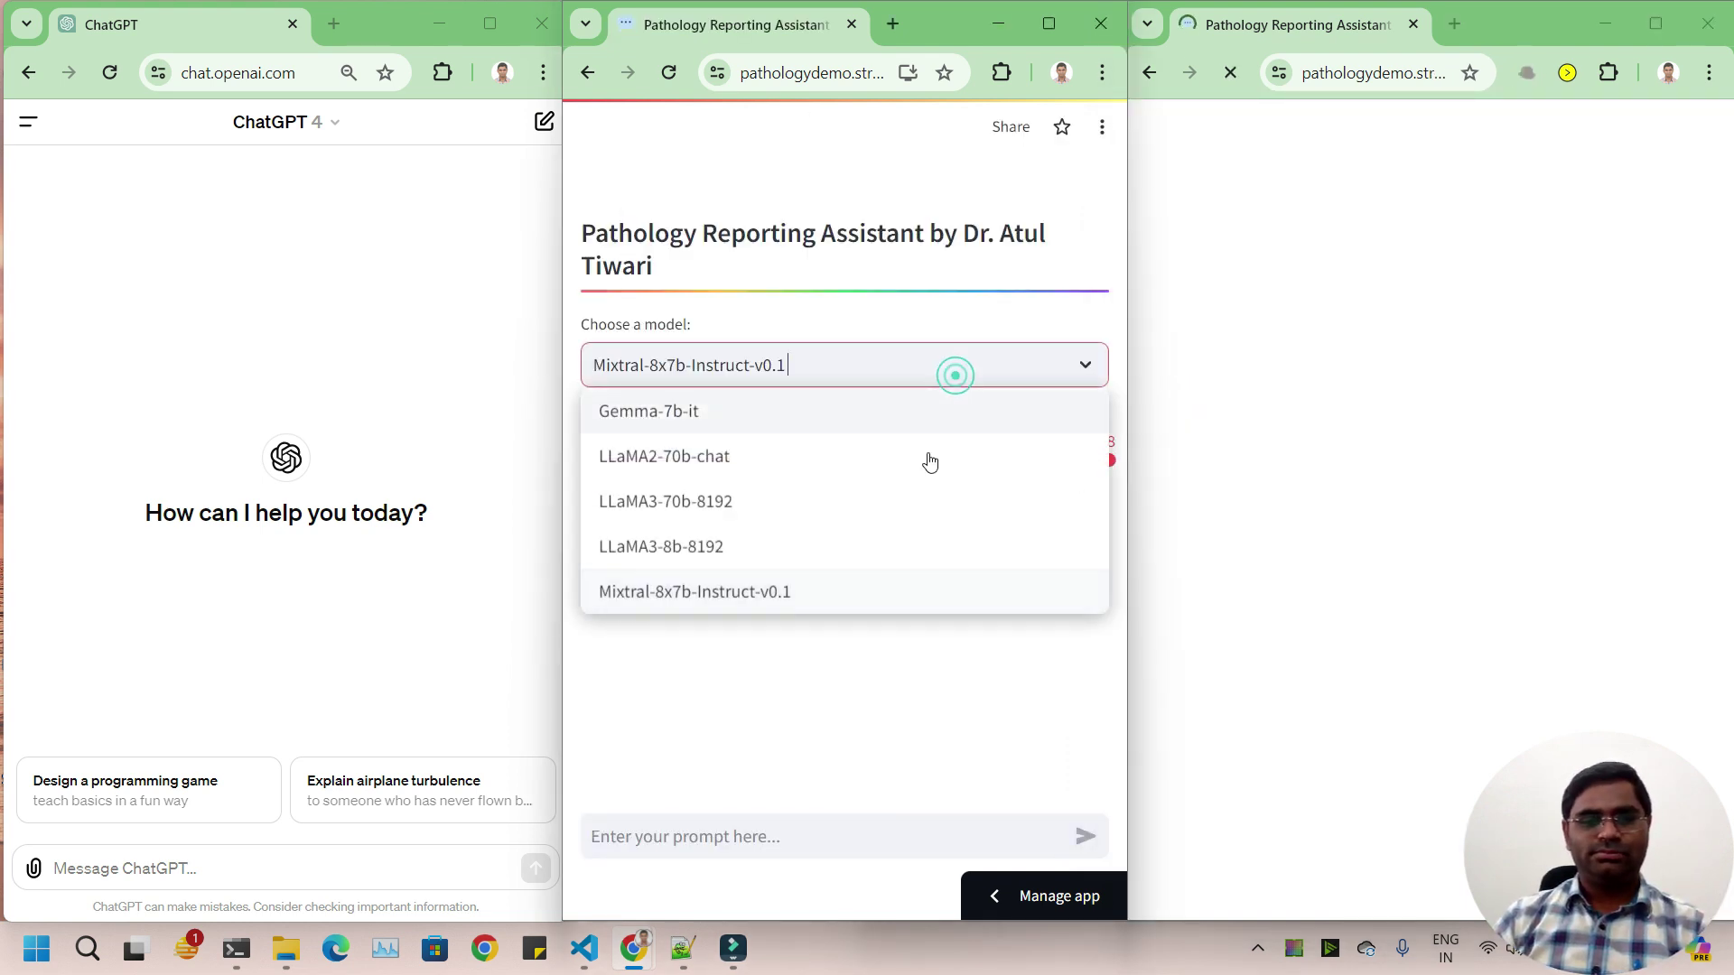
pyautogui.click(889, 544)
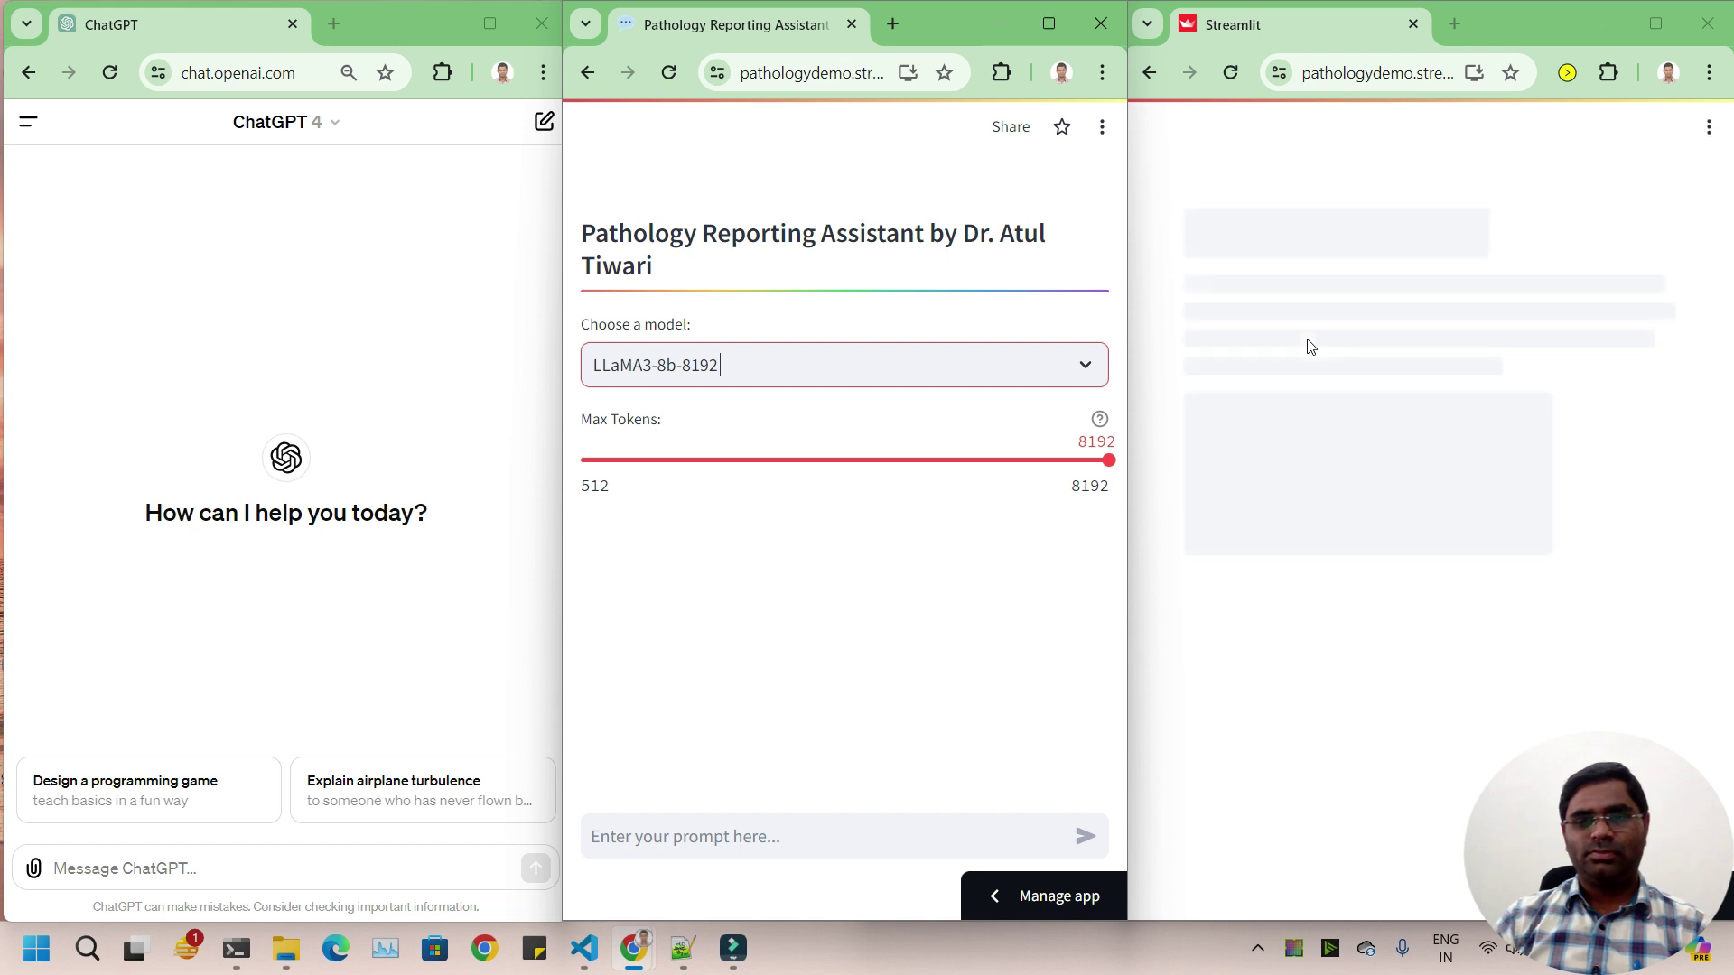
pyautogui.click(1311, 336)
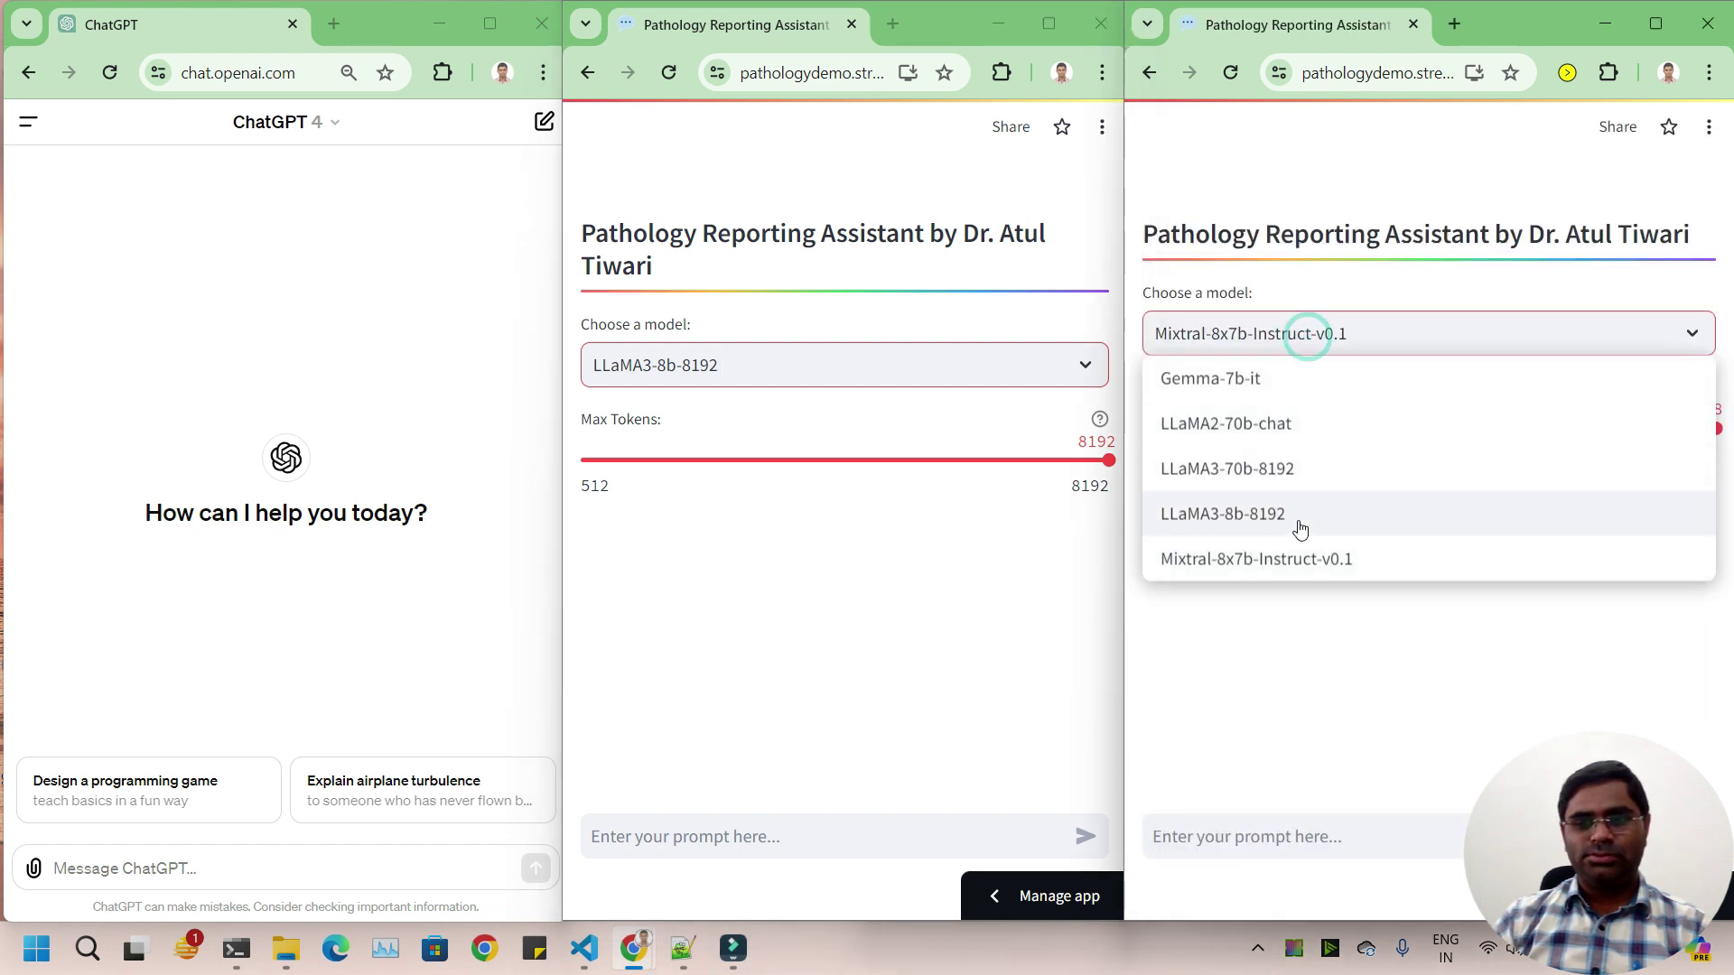
pyautogui.click(1307, 472)
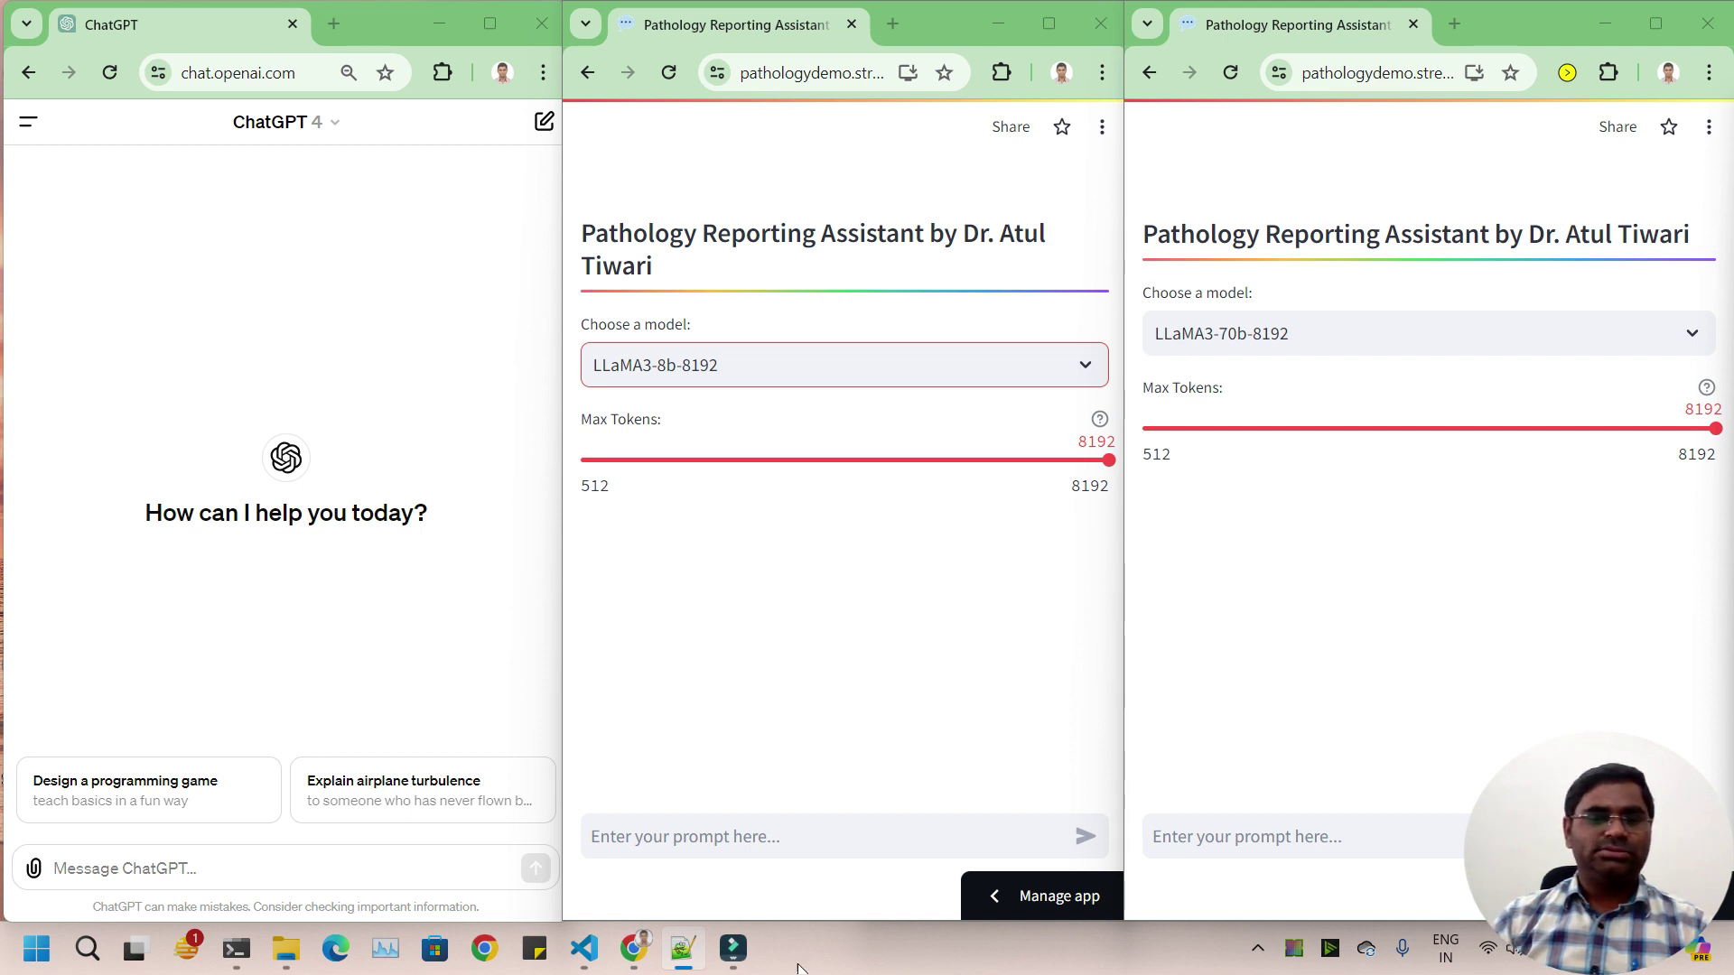
# Step: Send the Vitamin B12 deficiency PBF report prompt to ChatGPT
pyautogui.click(234, 870)
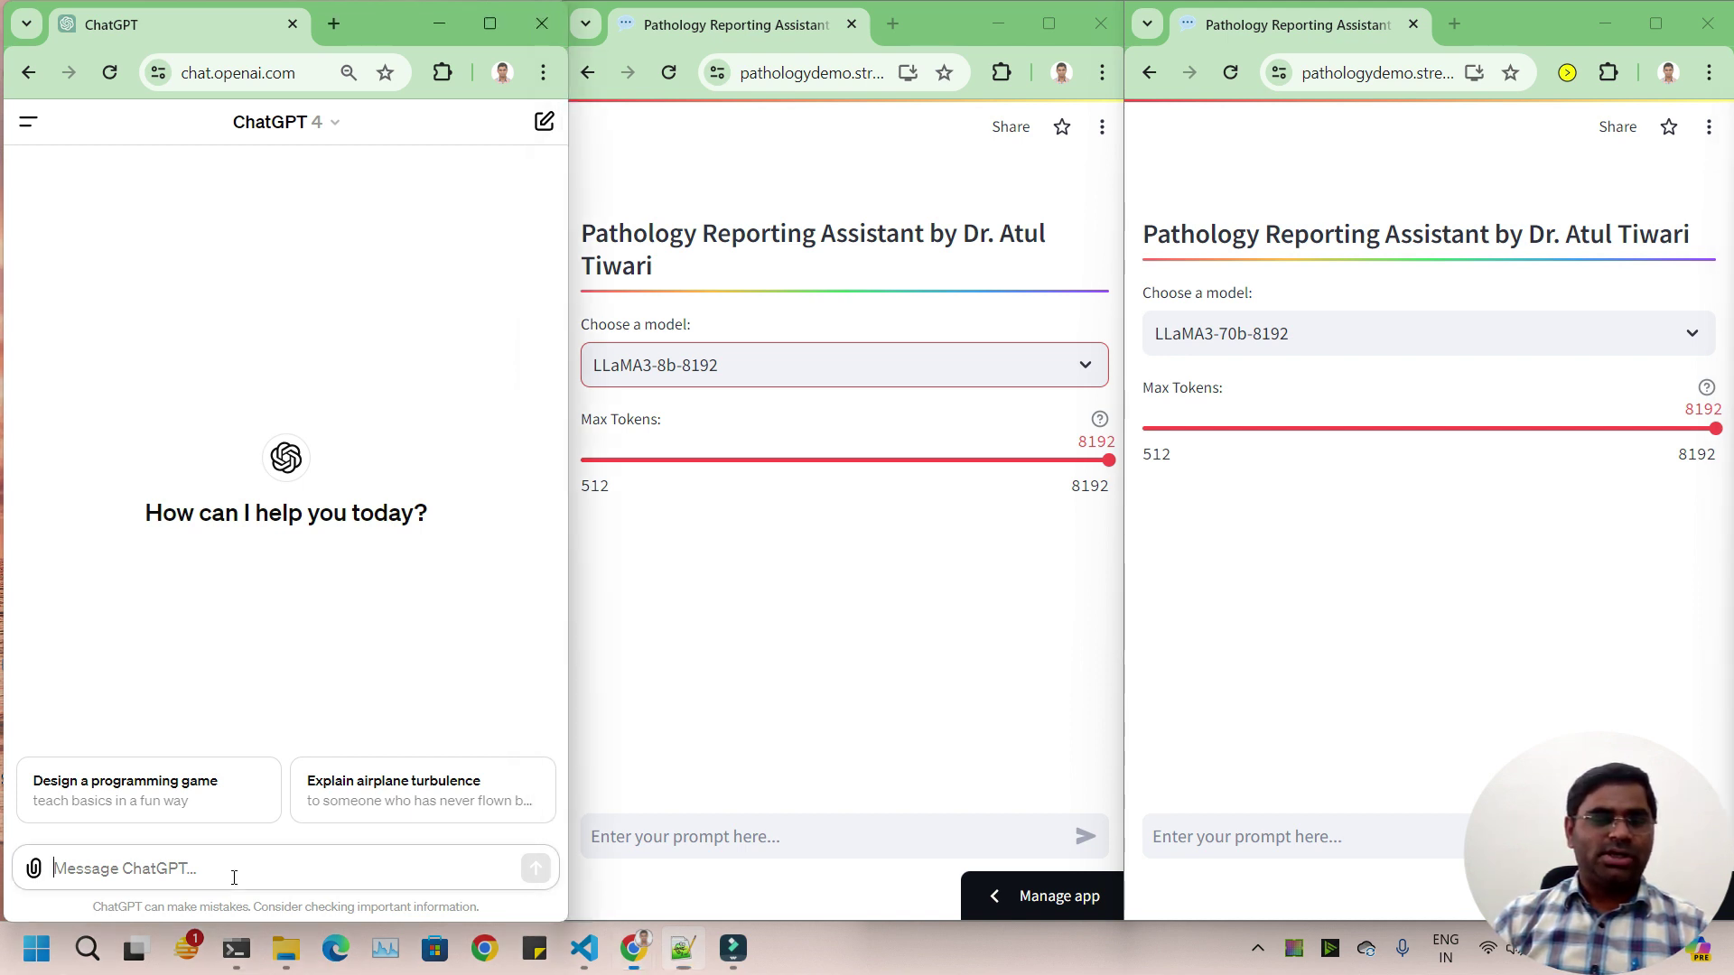
pyautogui.write('Write a peripheral blood report (PBF) for a 20 year old female diagnosed with Vitamin B12 deficiency')
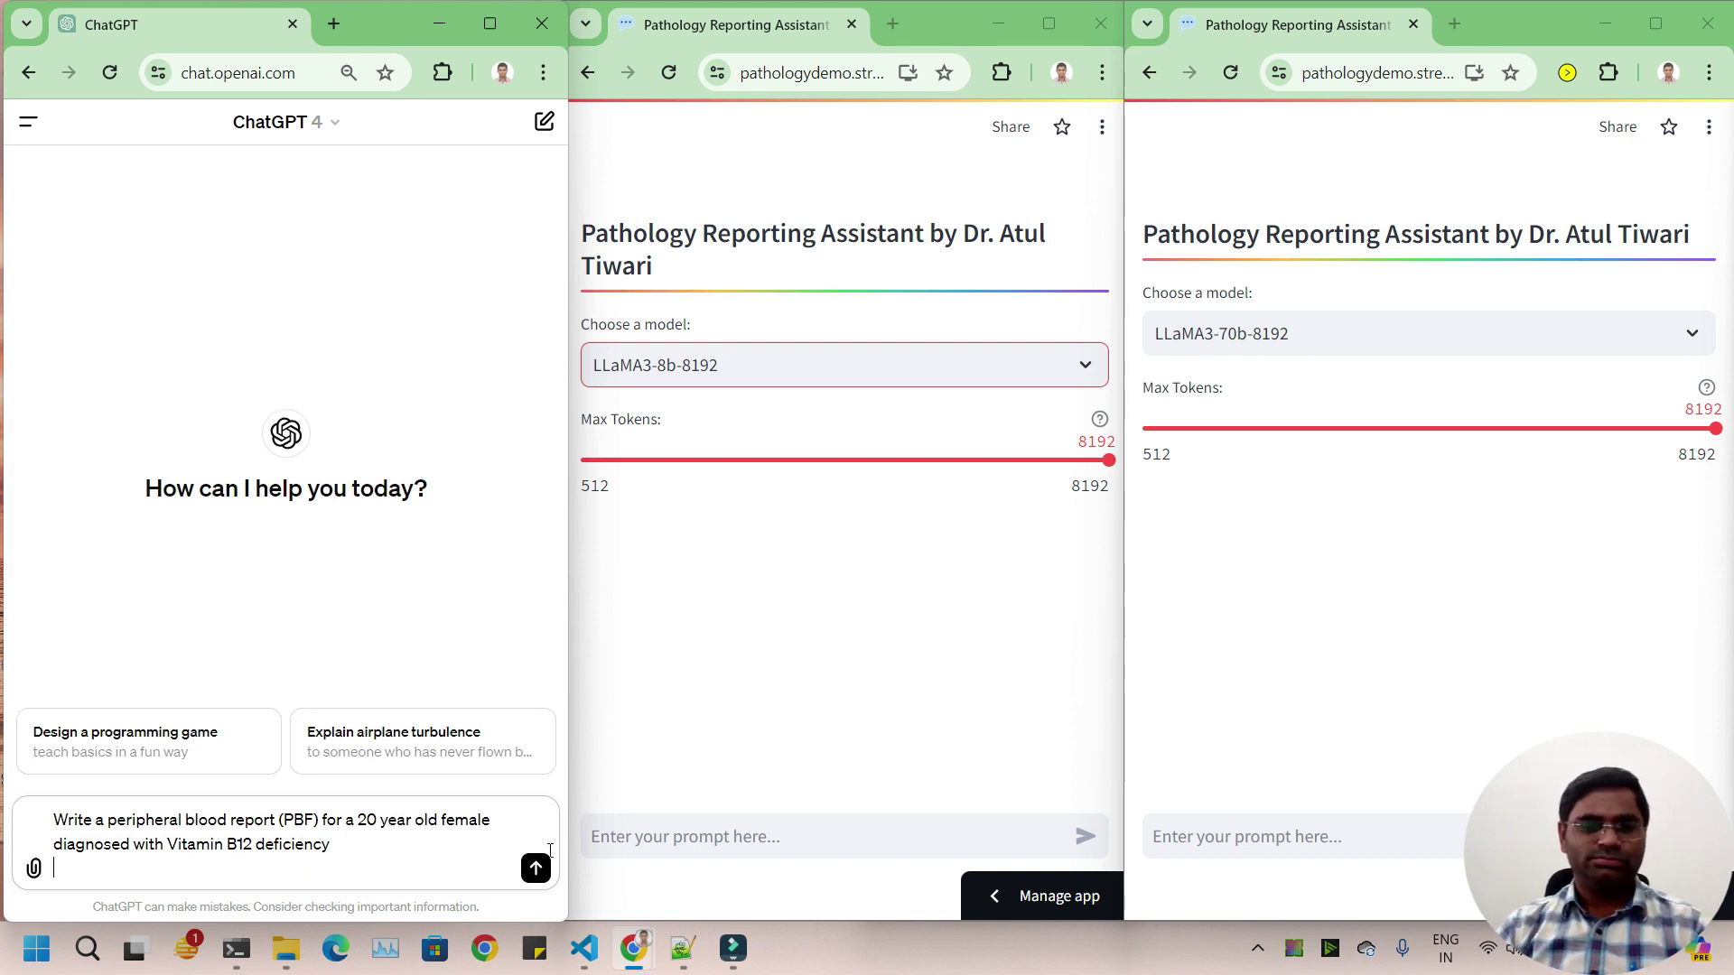
pyautogui.press('Return')
# Step: Send the same prompt to the LLaMA3-8b and LLaMA3-70b apps and scroll the replies
pyautogui.click(677, 838)
pyautogui.write('Write a peripheral blood report (PBF) for a 20 year old female diagnosed with Vitamin B12 deficiency')
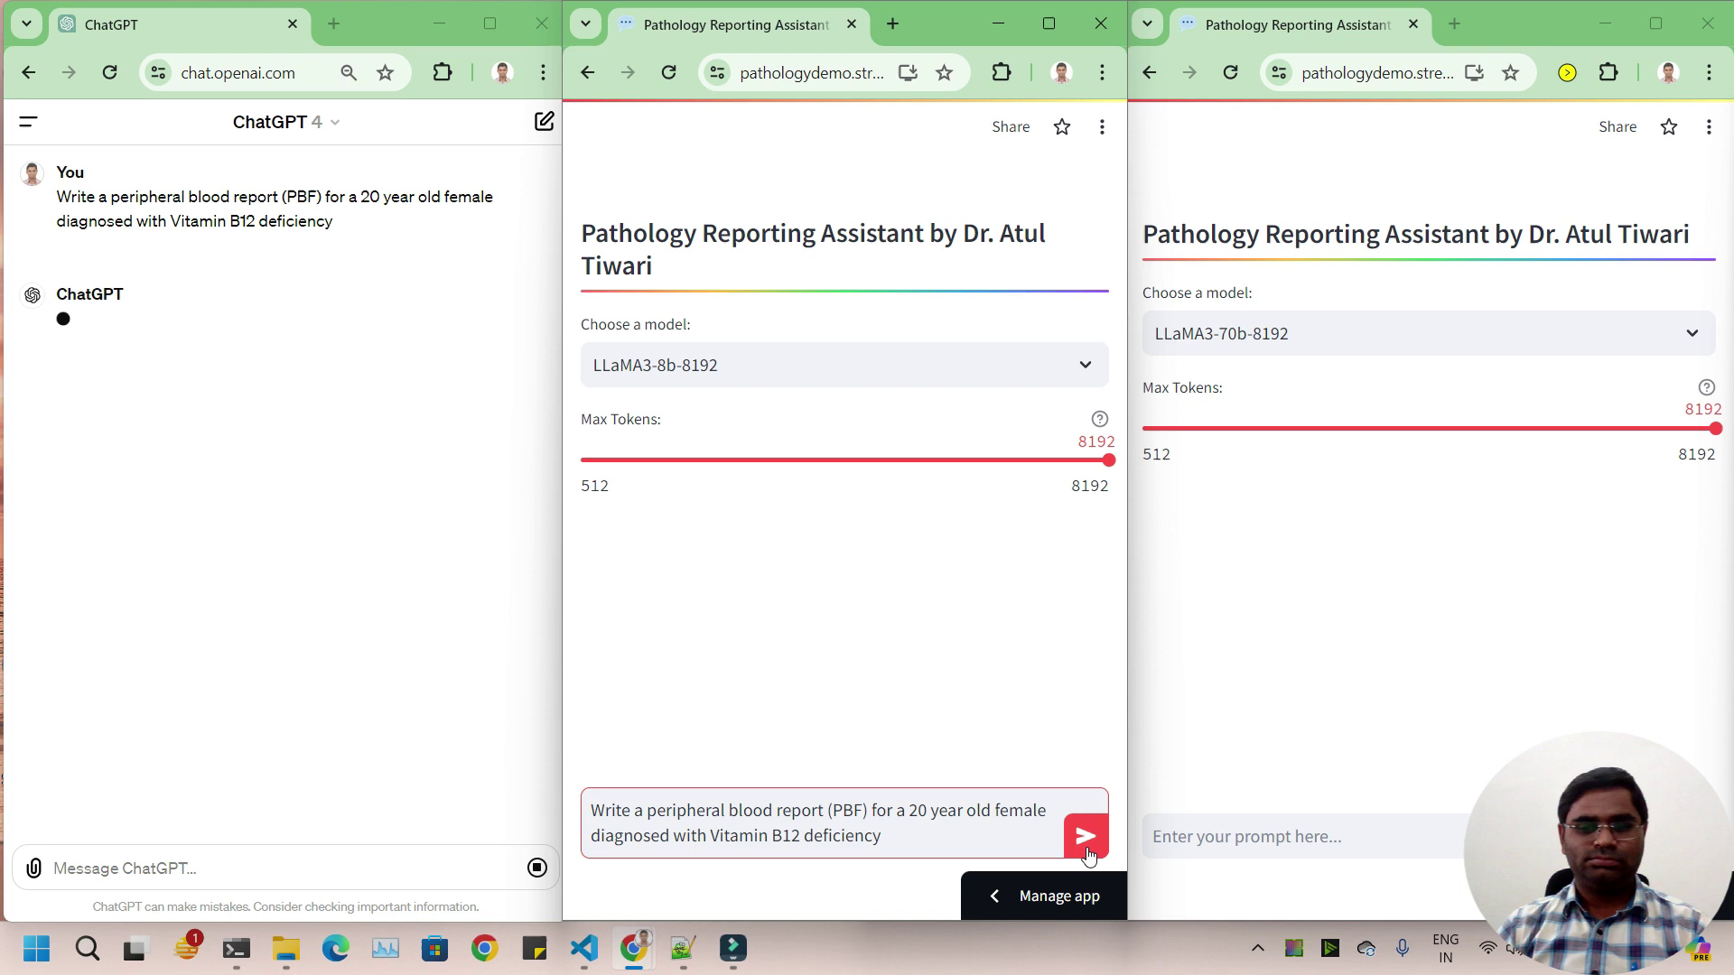
pyautogui.click(1084, 837)
pyautogui.click(1255, 838)
pyautogui.write('Write a peripheral blood report (PBF) for a 20 year old female diagnosed with Vitamin B12 deficiency')
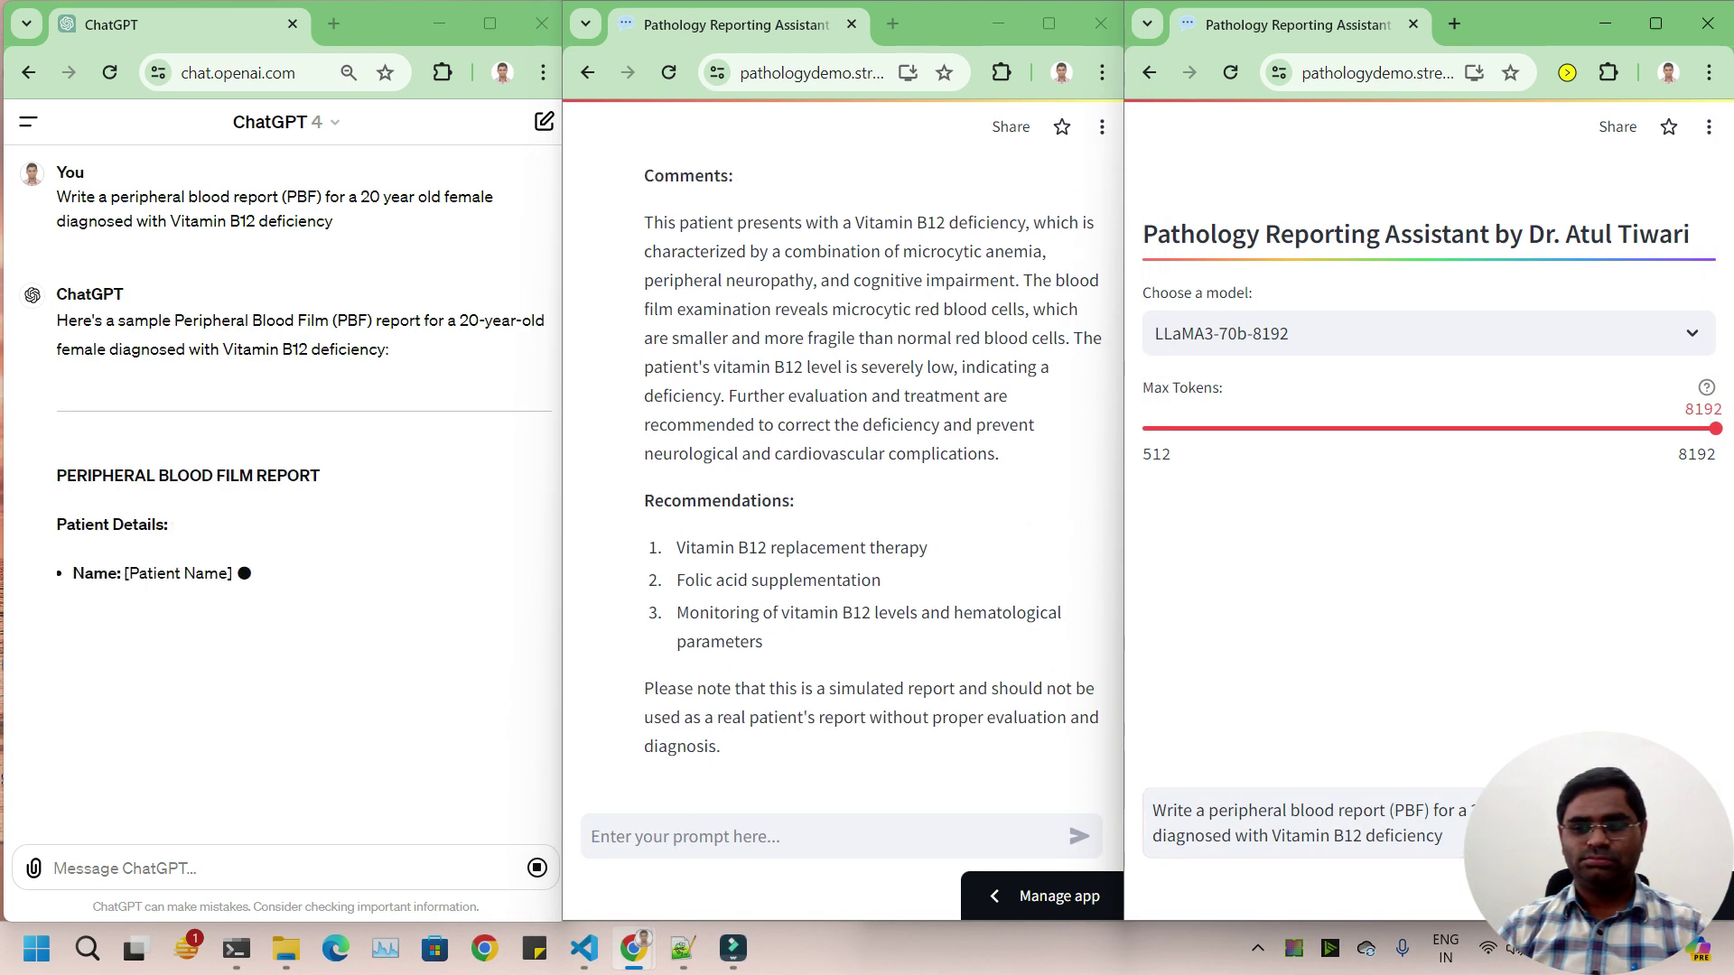
pyautogui.press('Return')
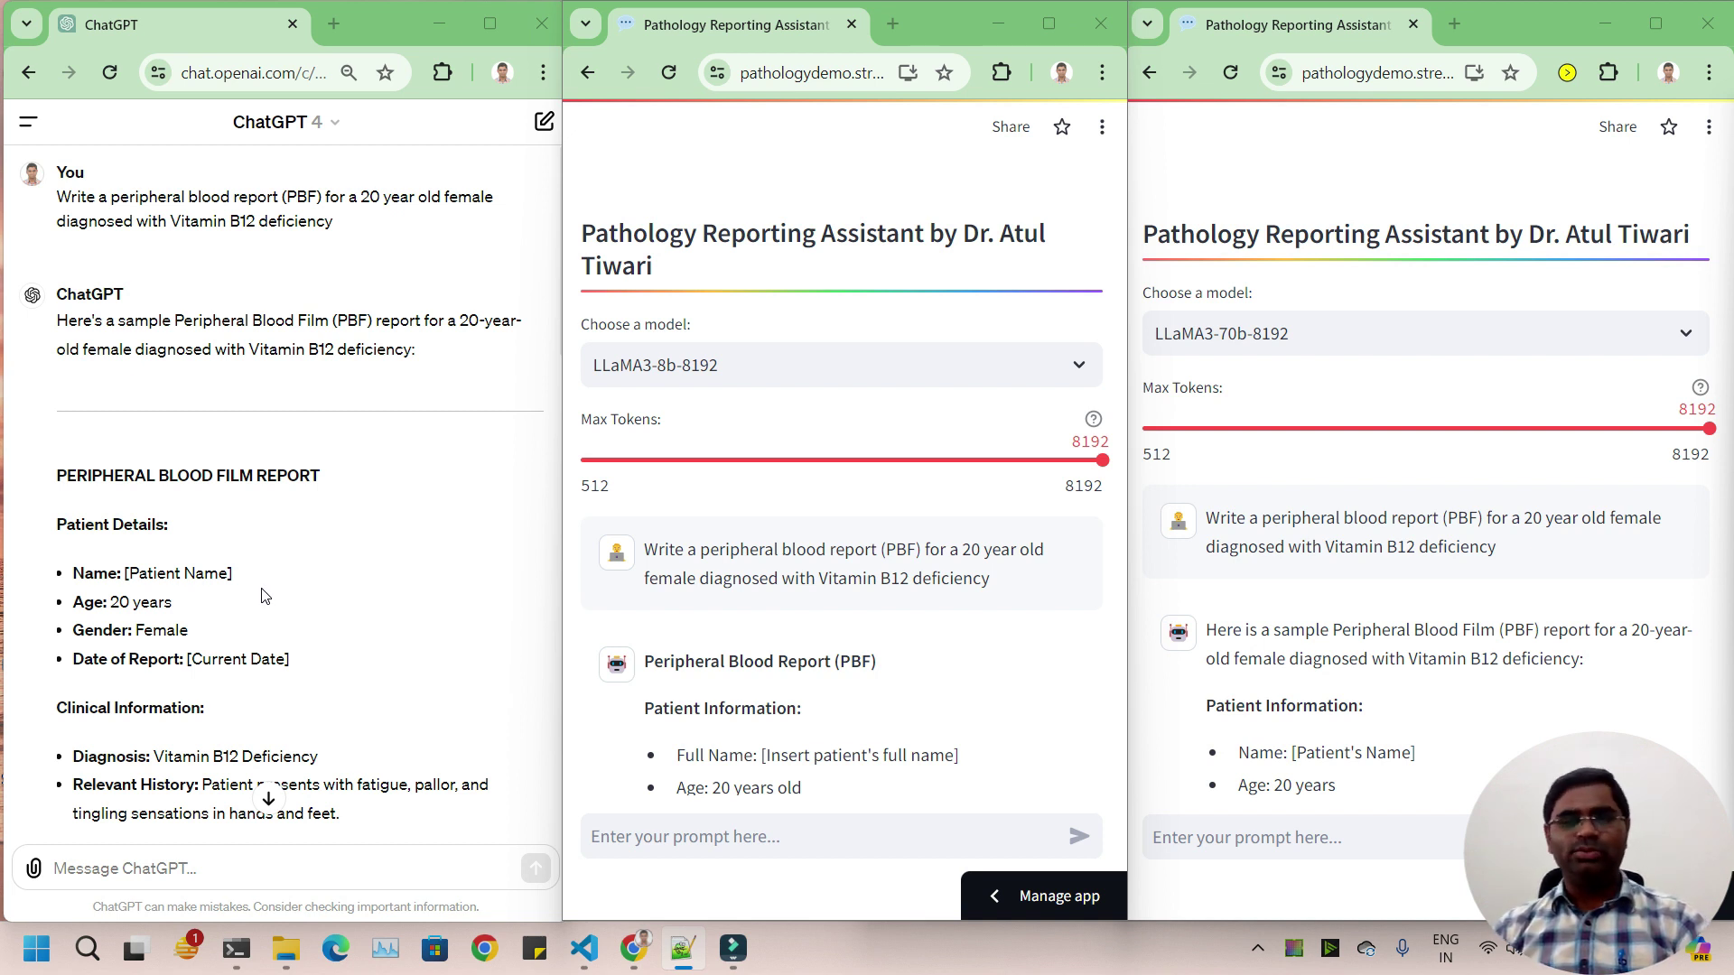
pyautogui.scroll(-2, 834, 552)
pyautogui.scroll(-4, 834, 552)
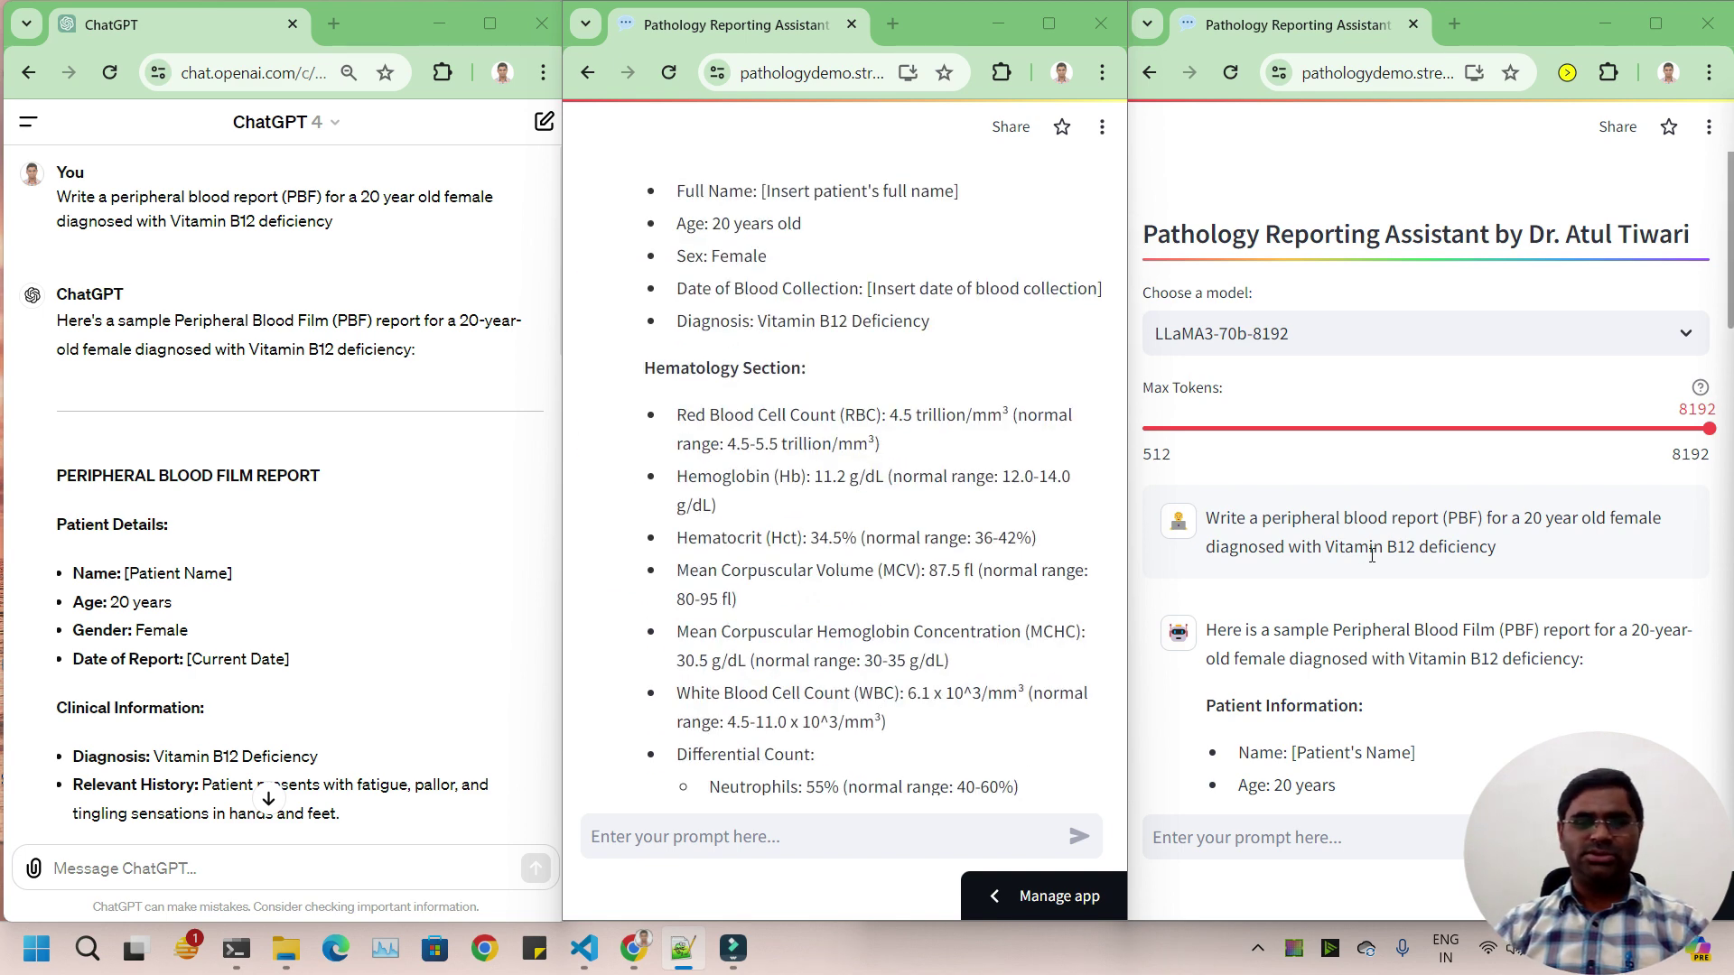
pyautogui.scroll(-6, 1375, 546)
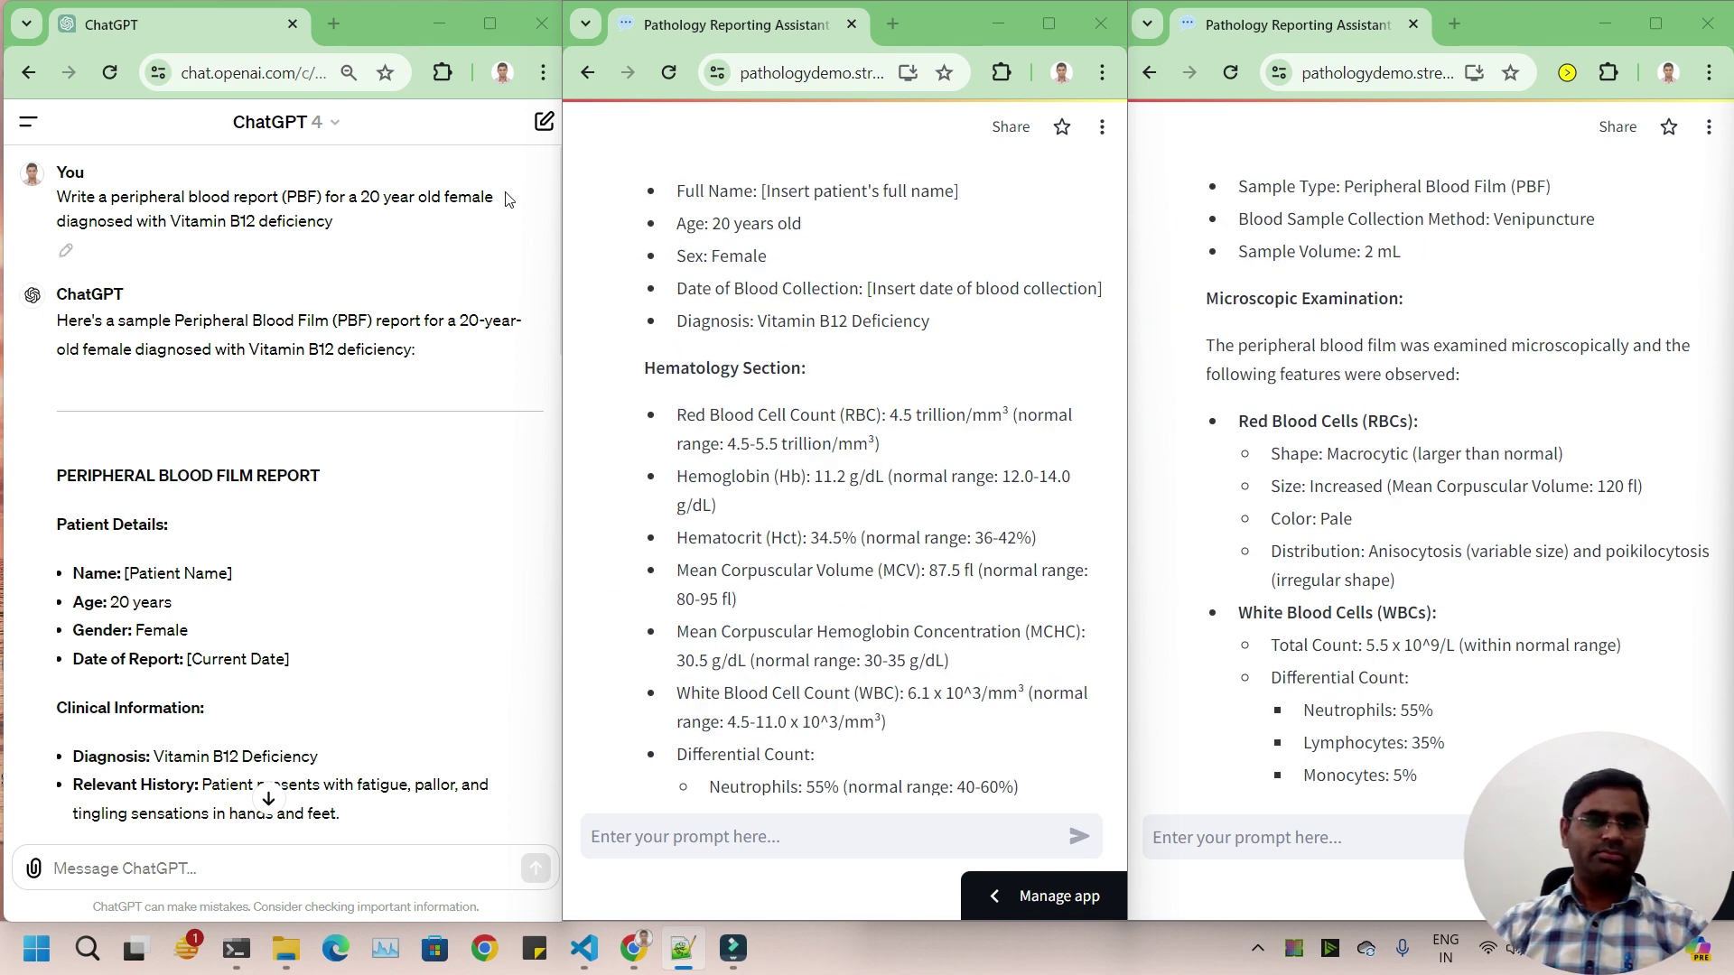
# Step: Start a new ChatGPT chat and reload both Pathology Reporting Assistant apps
pyautogui.click(542, 125)
pyautogui.scroll(6, 865, 244)
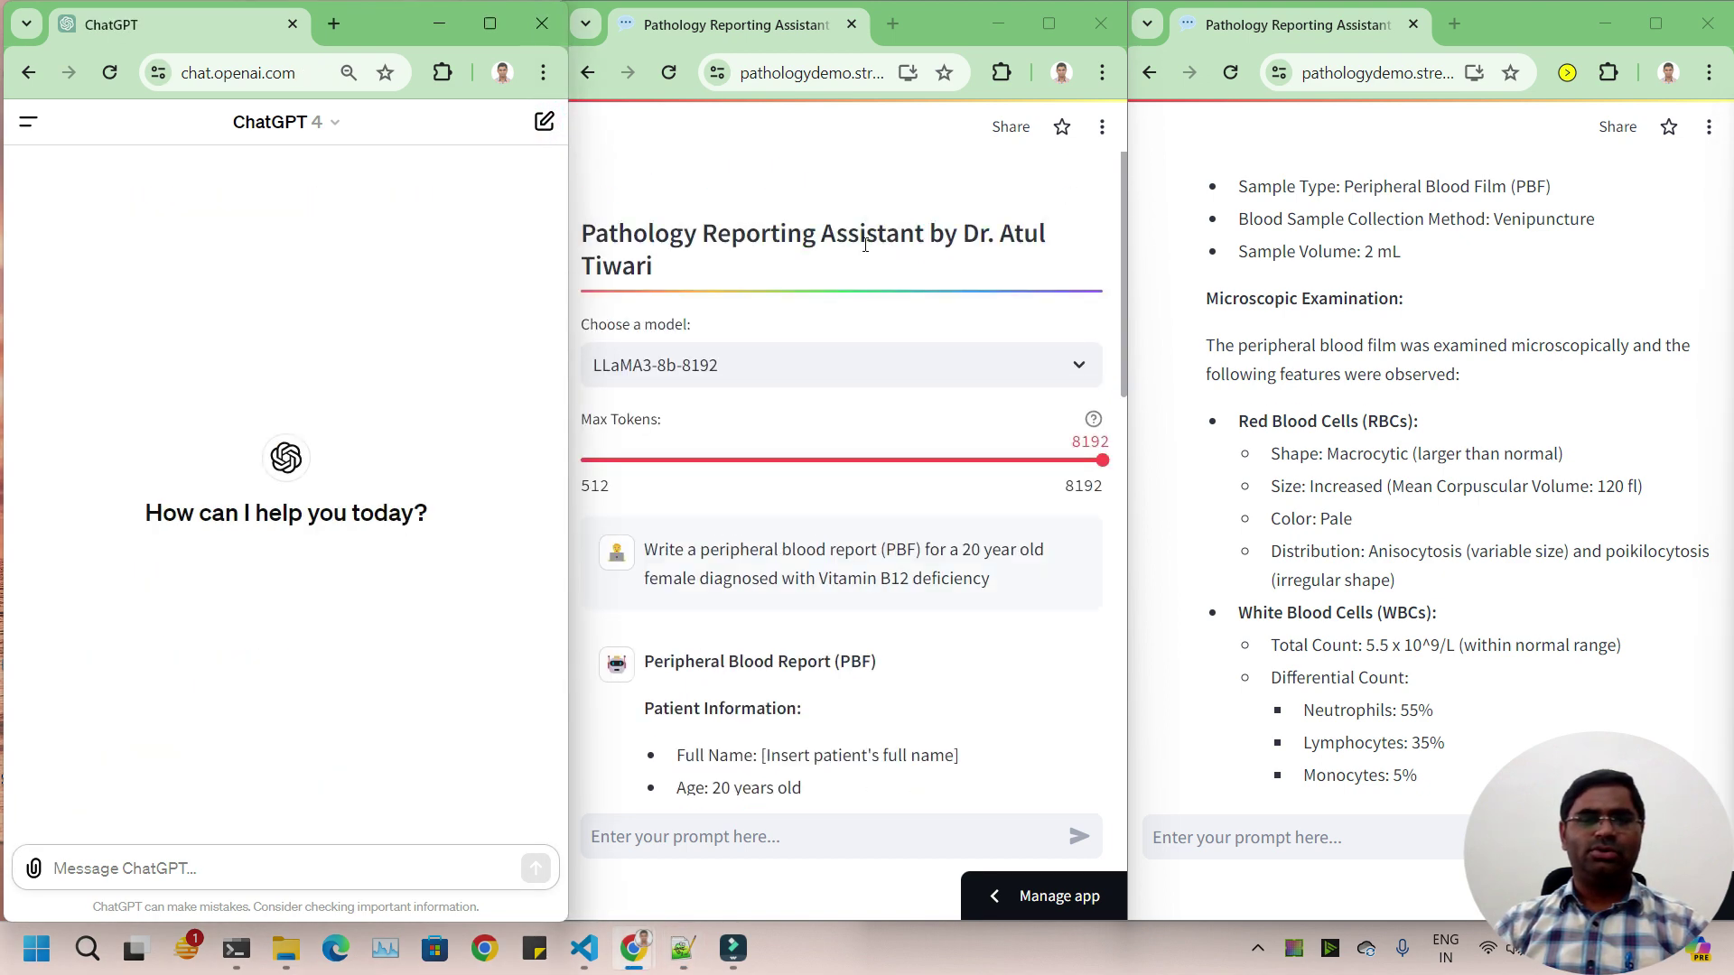
pyautogui.click(668, 72)
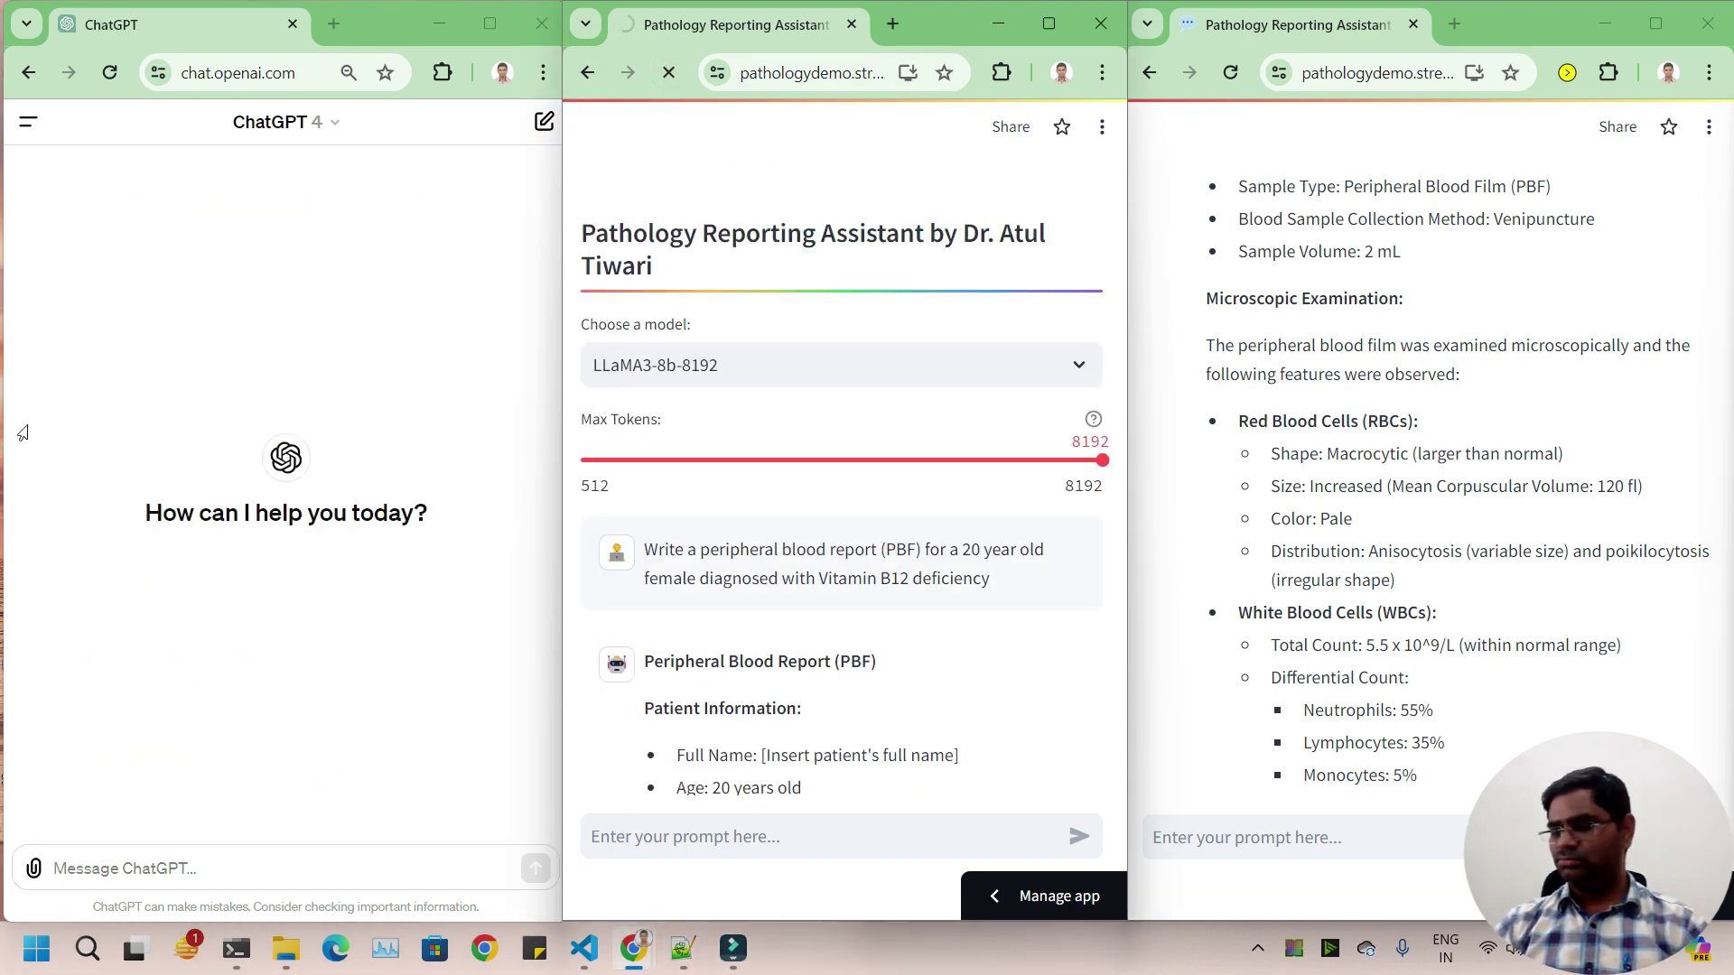
pyautogui.click(1229, 72)
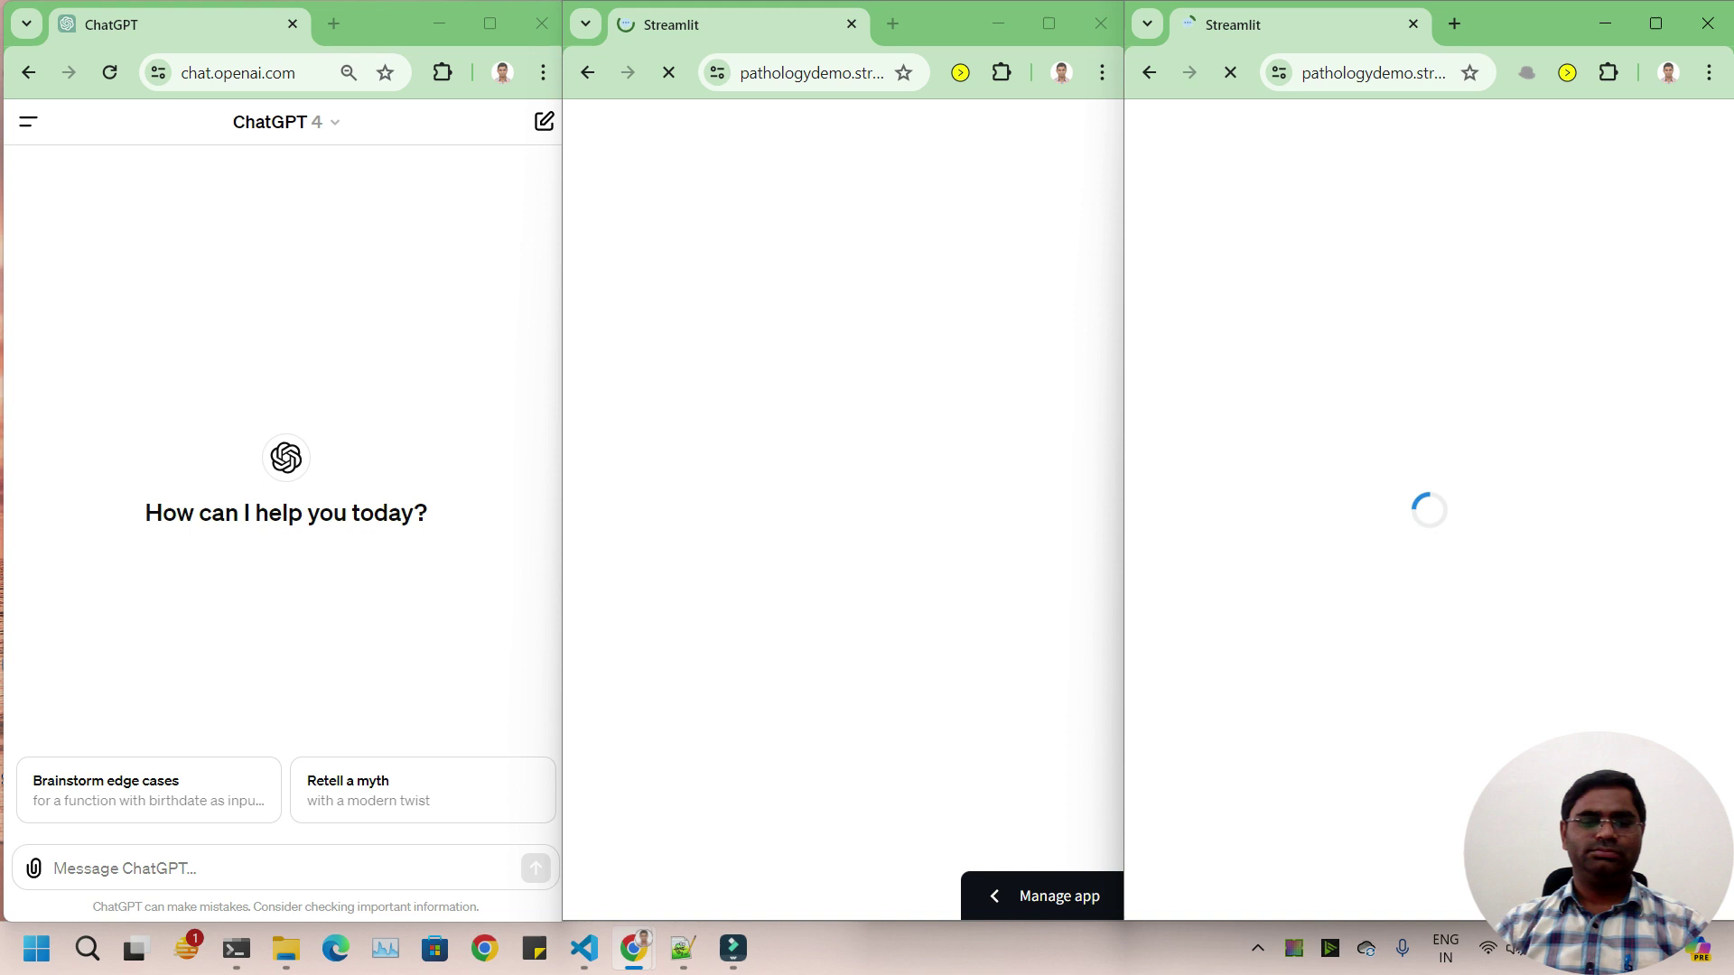
pyautogui.click(148, 883)
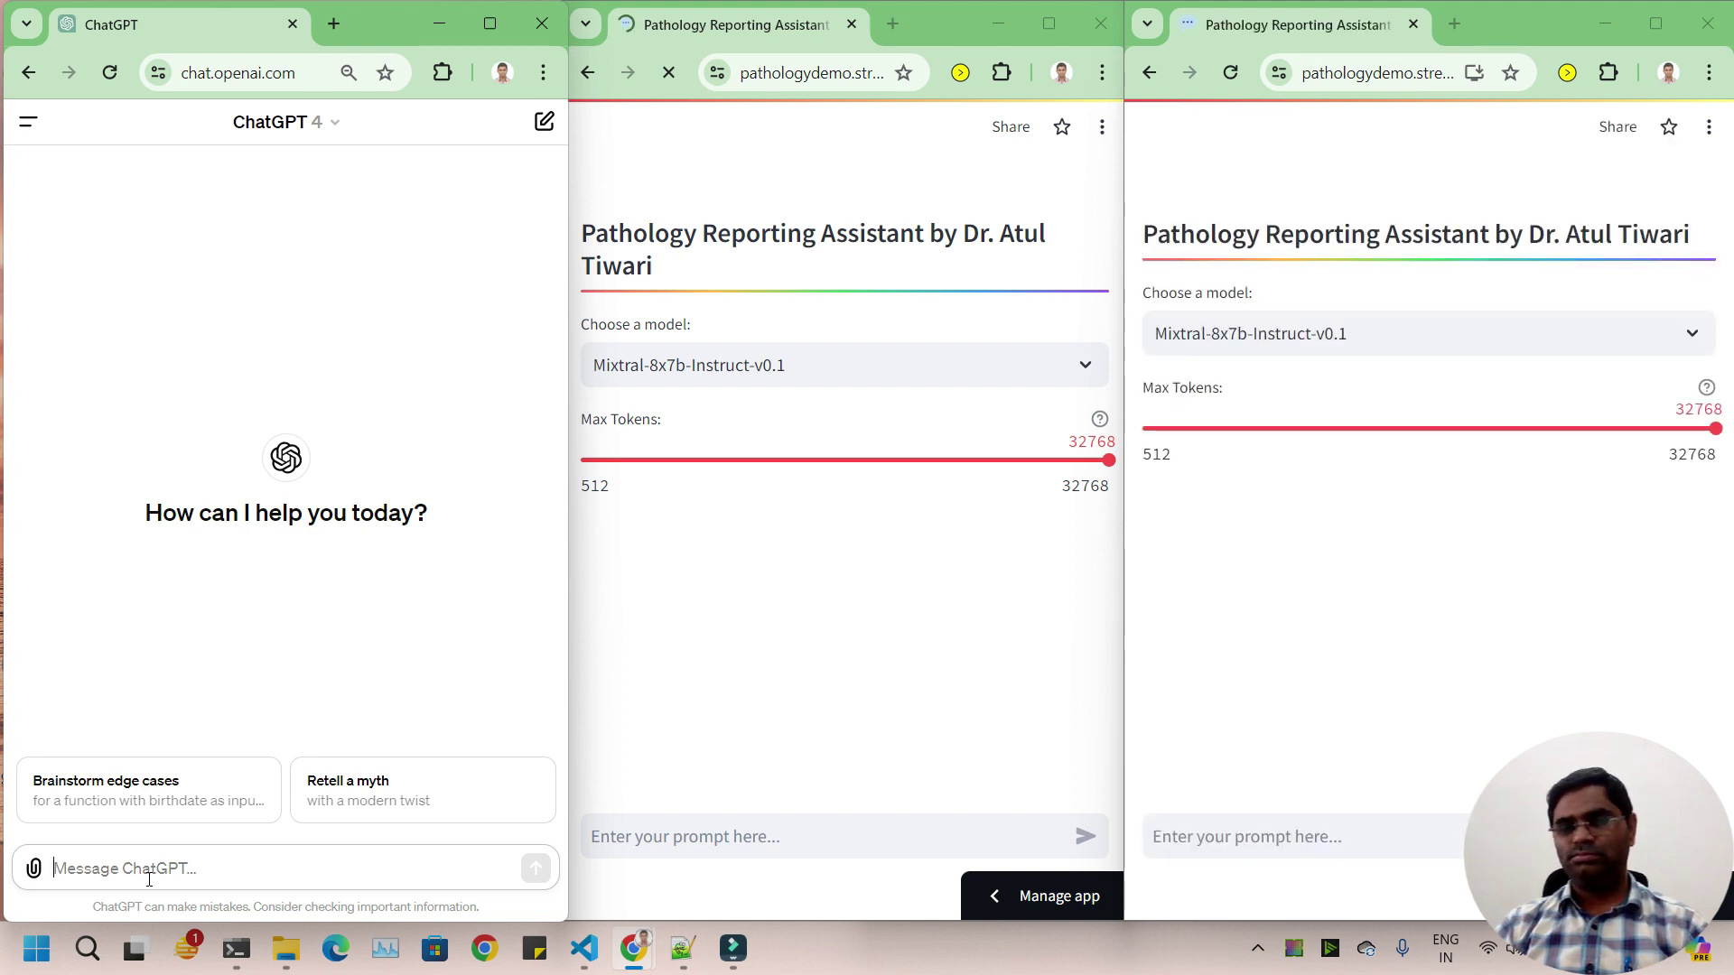
# Step: Set the middle app to LLaMA3-8b-8192 and the right app to LLaMA3-70b-8192
pyautogui.click(728, 364)
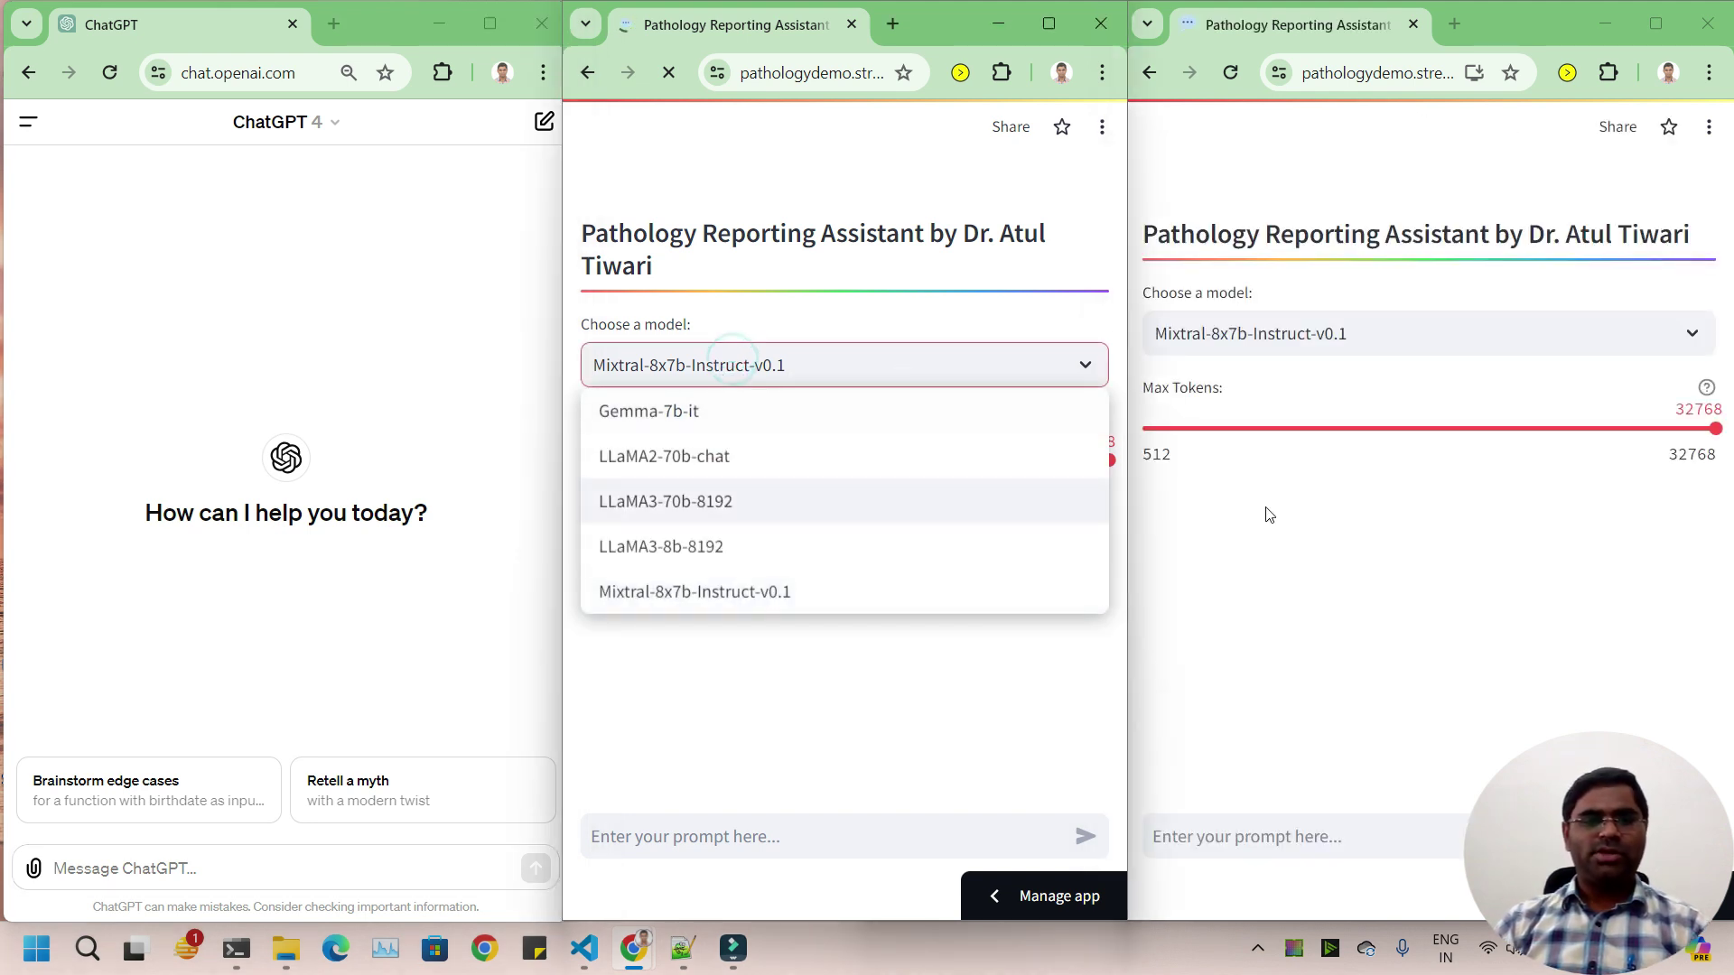
pyautogui.click(1017, 543)
pyautogui.click(1397, 327)
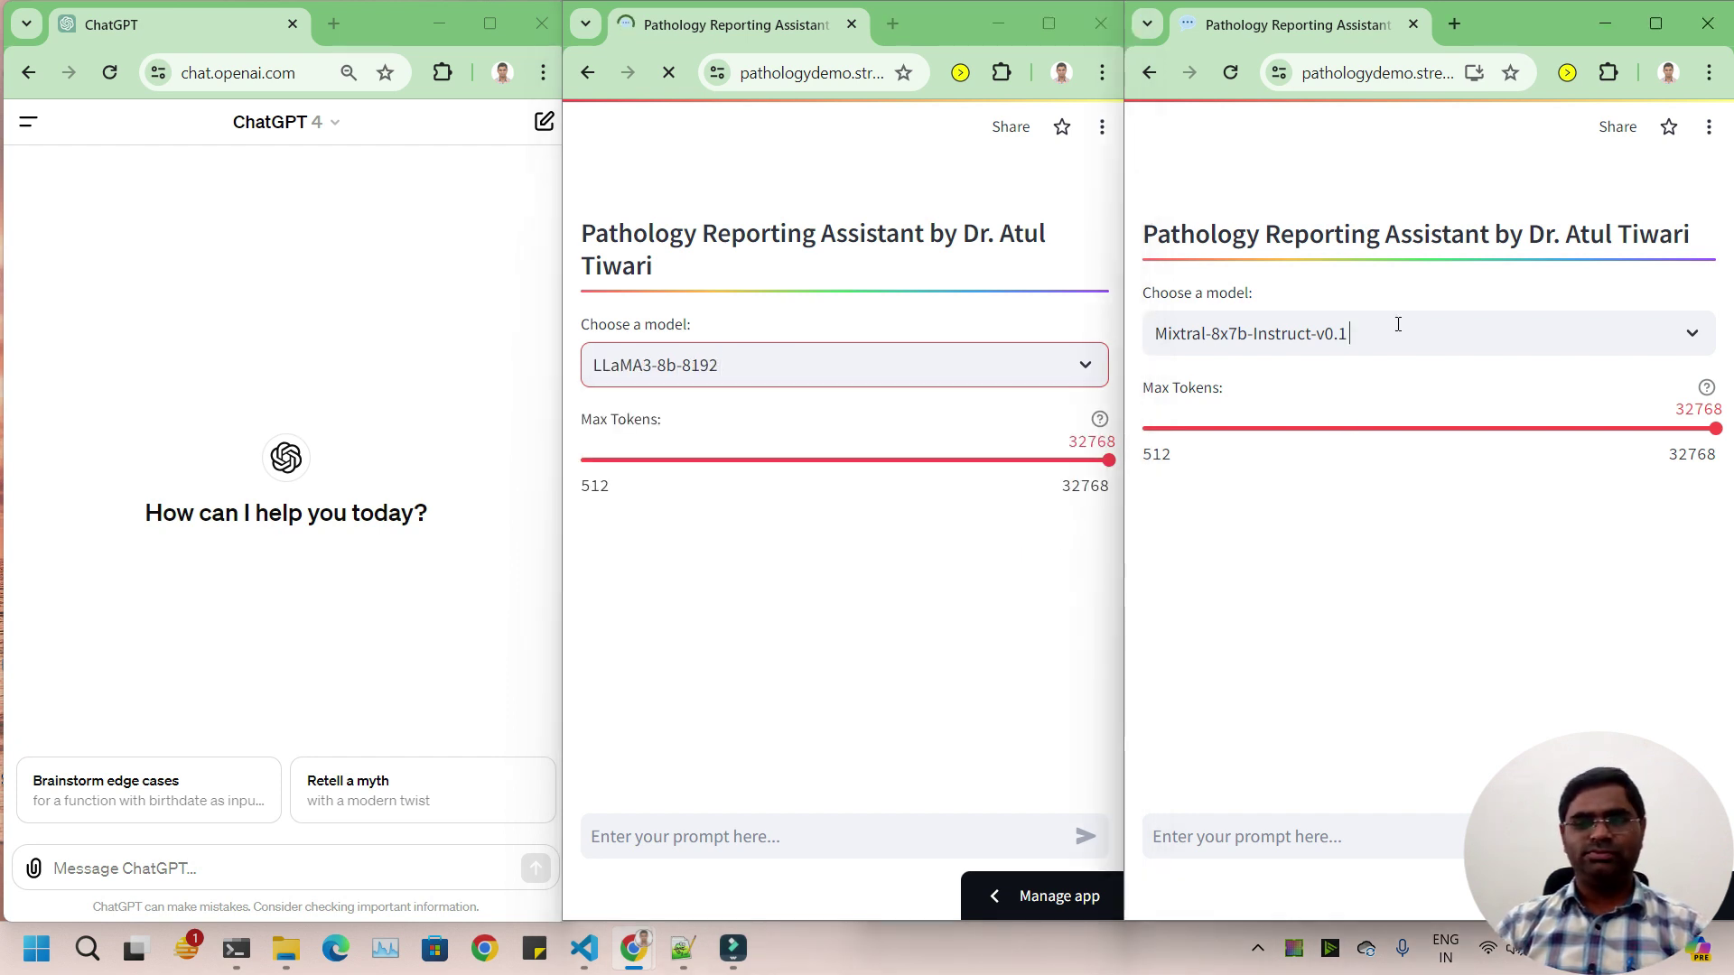
pyautogui.click(1350, 474)
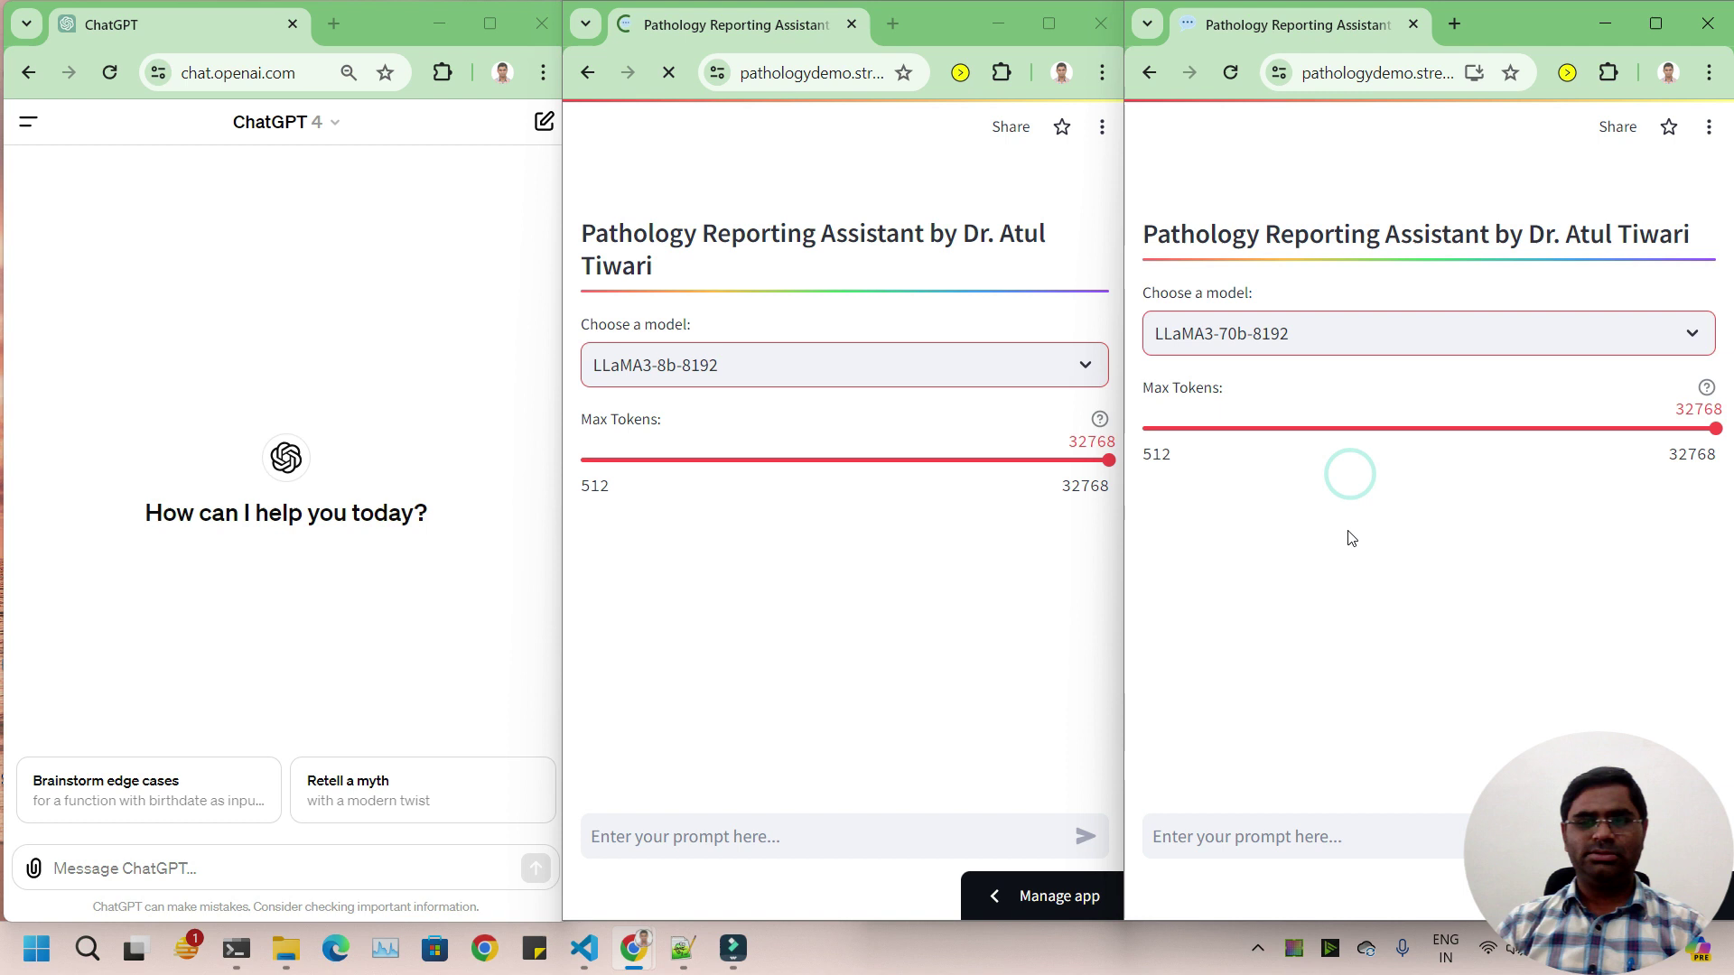
pyautogui.click(1351, 522)
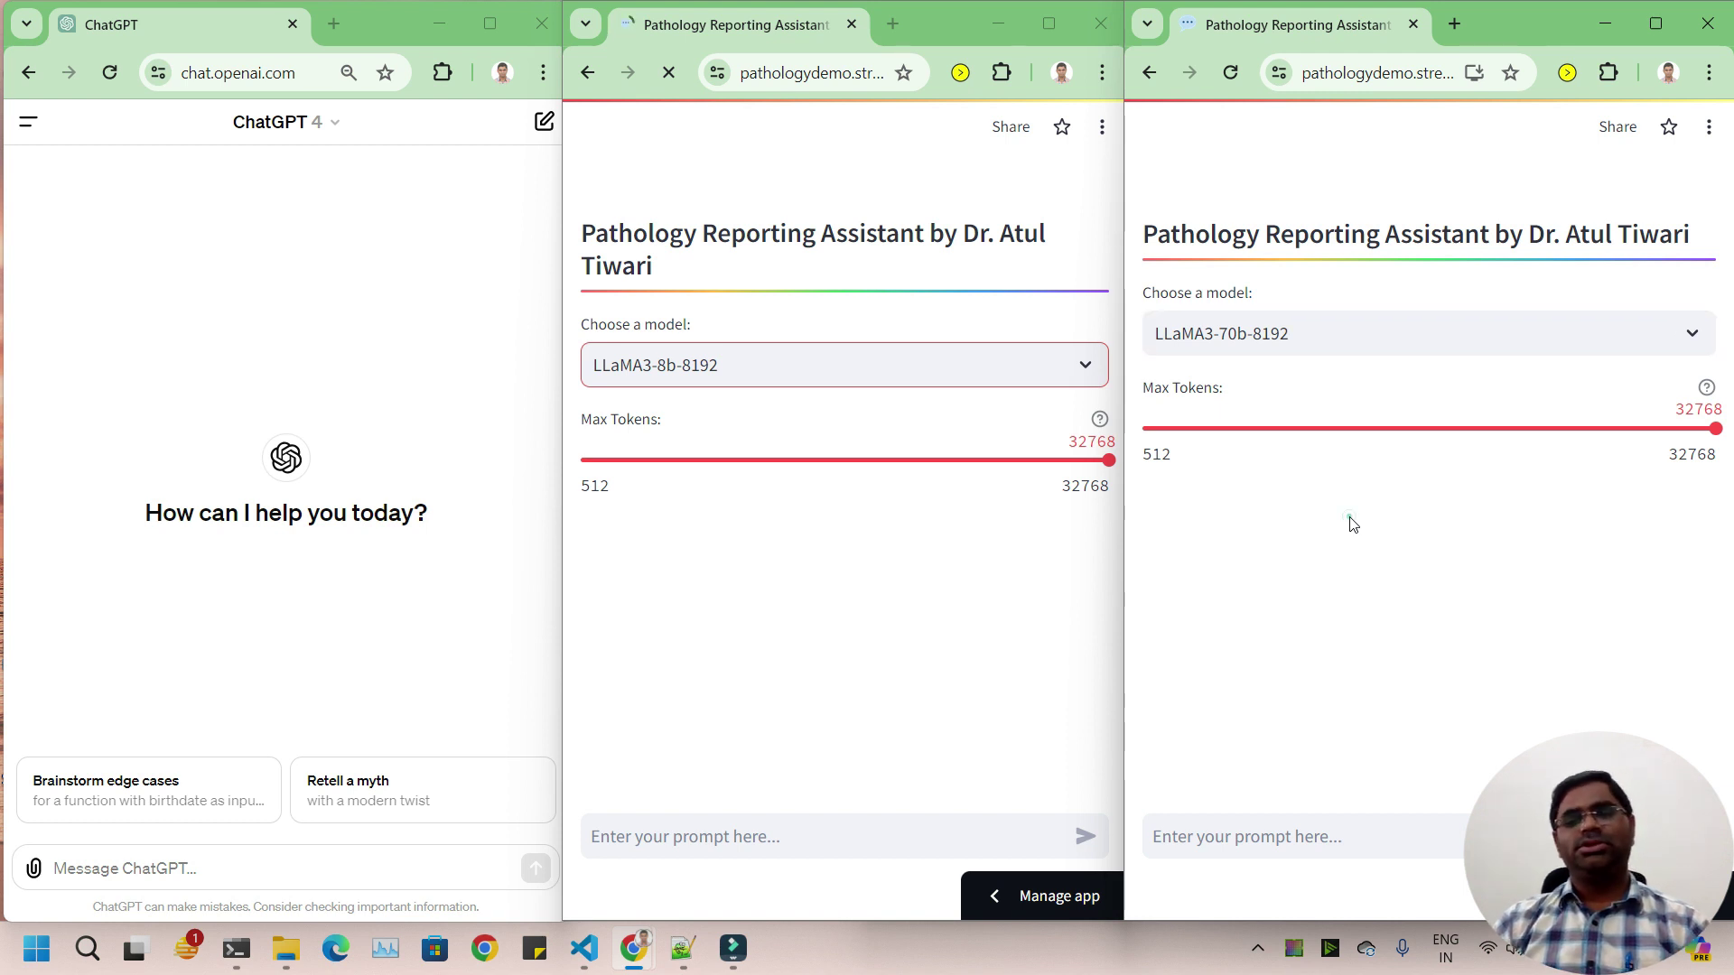
pyautogui.click(239, 851)
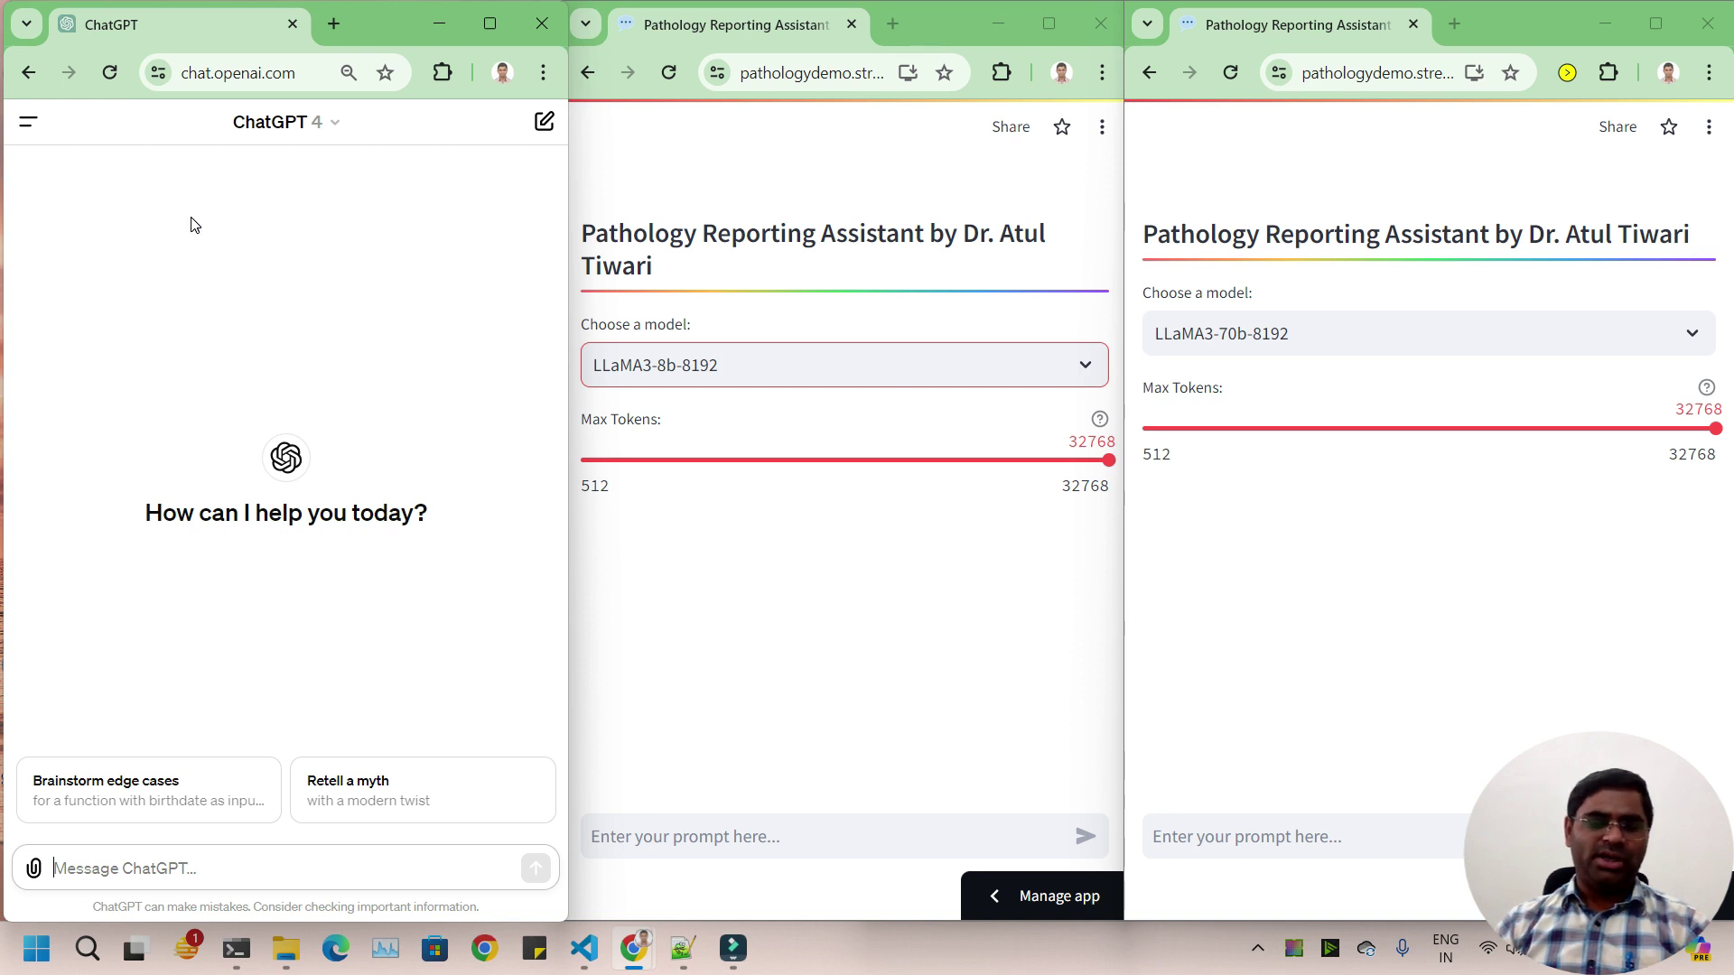
# Step: Draft the iron deficiency anemia sample PBF report prompt, appending the 'From now onwards' follow-this-format paragraph
pyautogui.hotkey('ctrl', 'v')
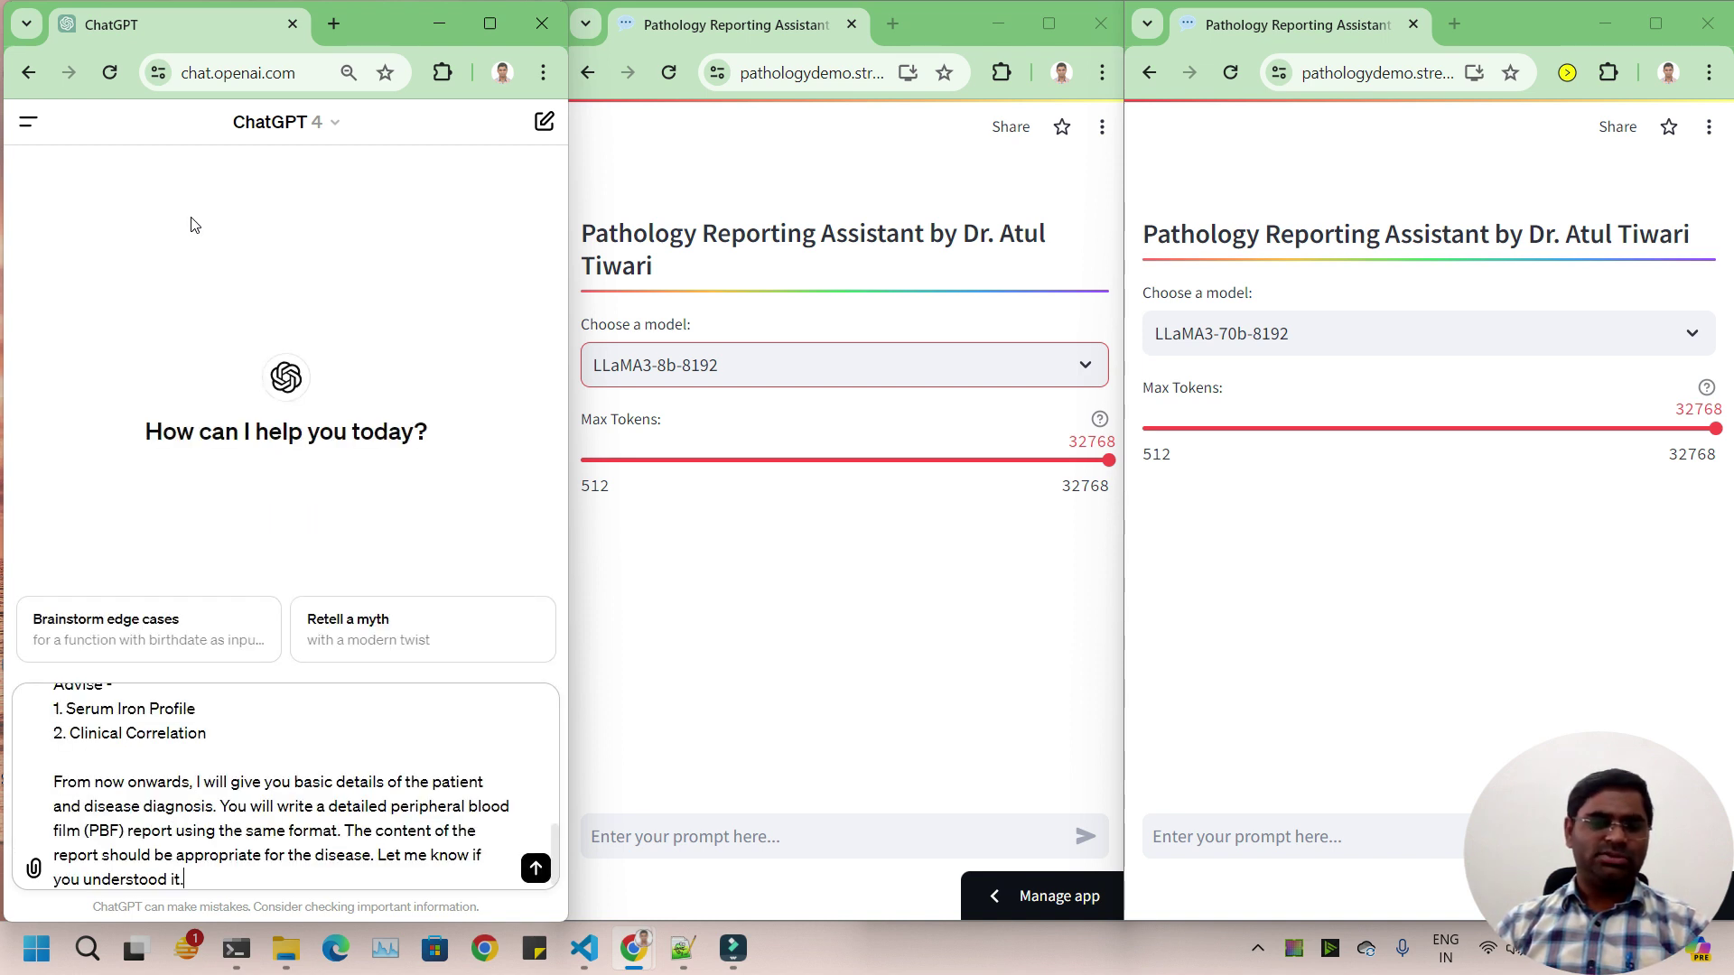
pyautogui.scroll(10, 268, 819)
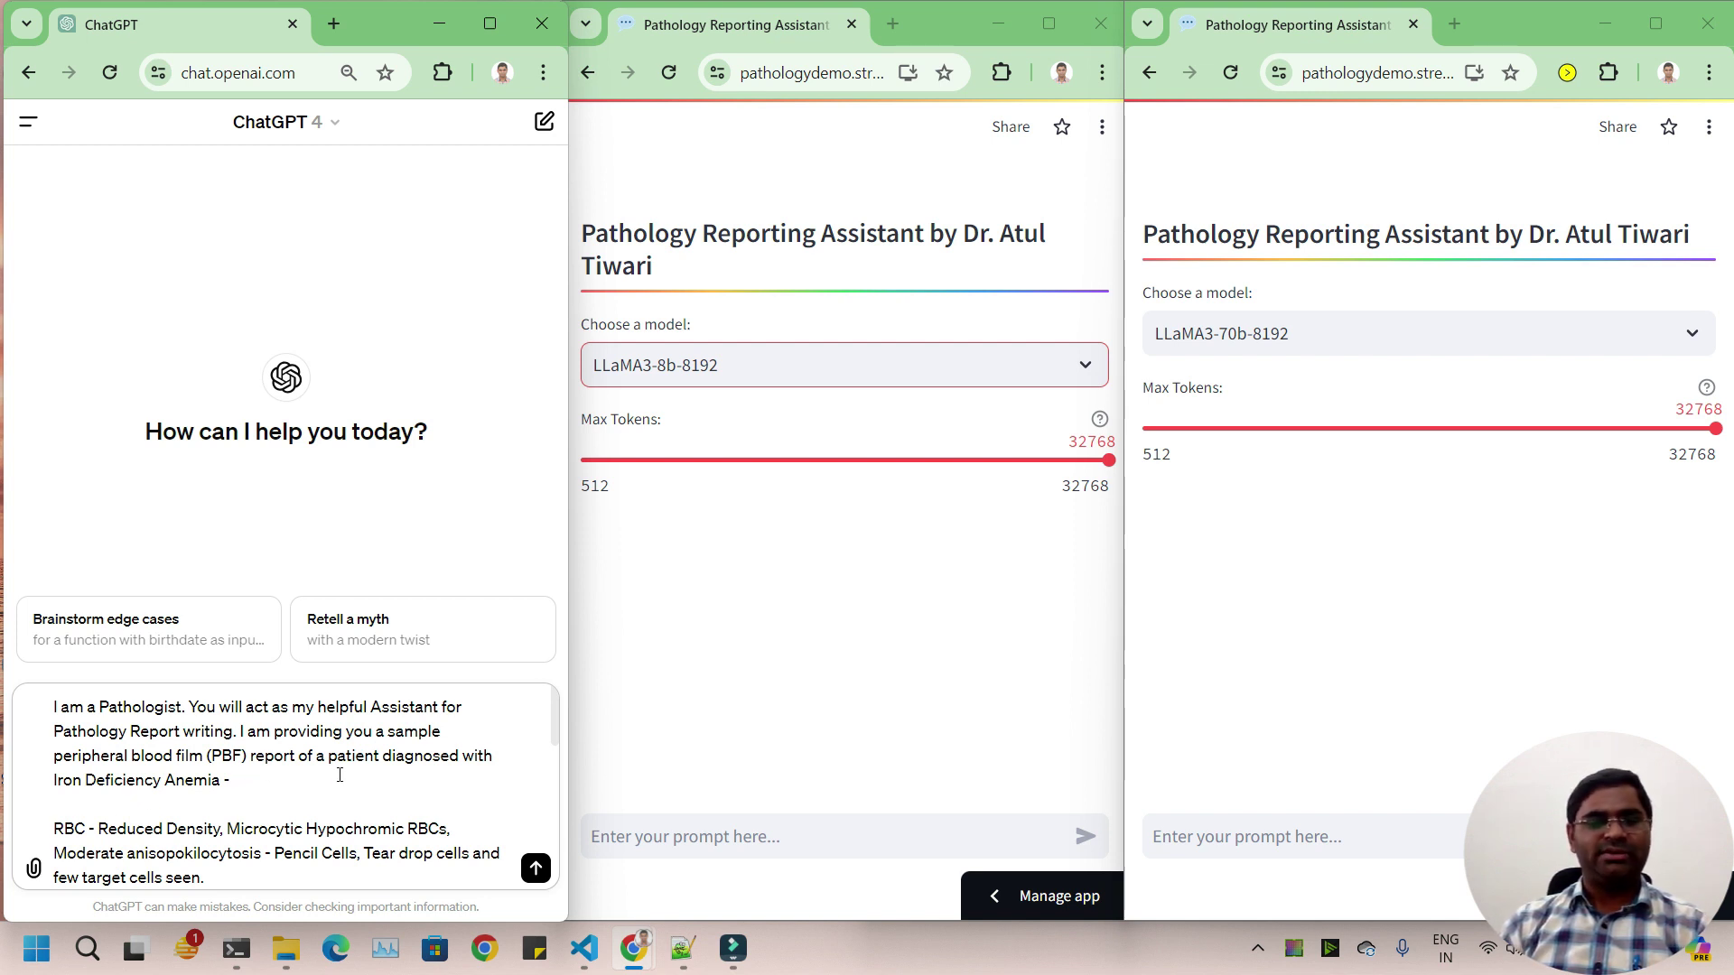
pyautogui.scroll(-1, 339, 775)
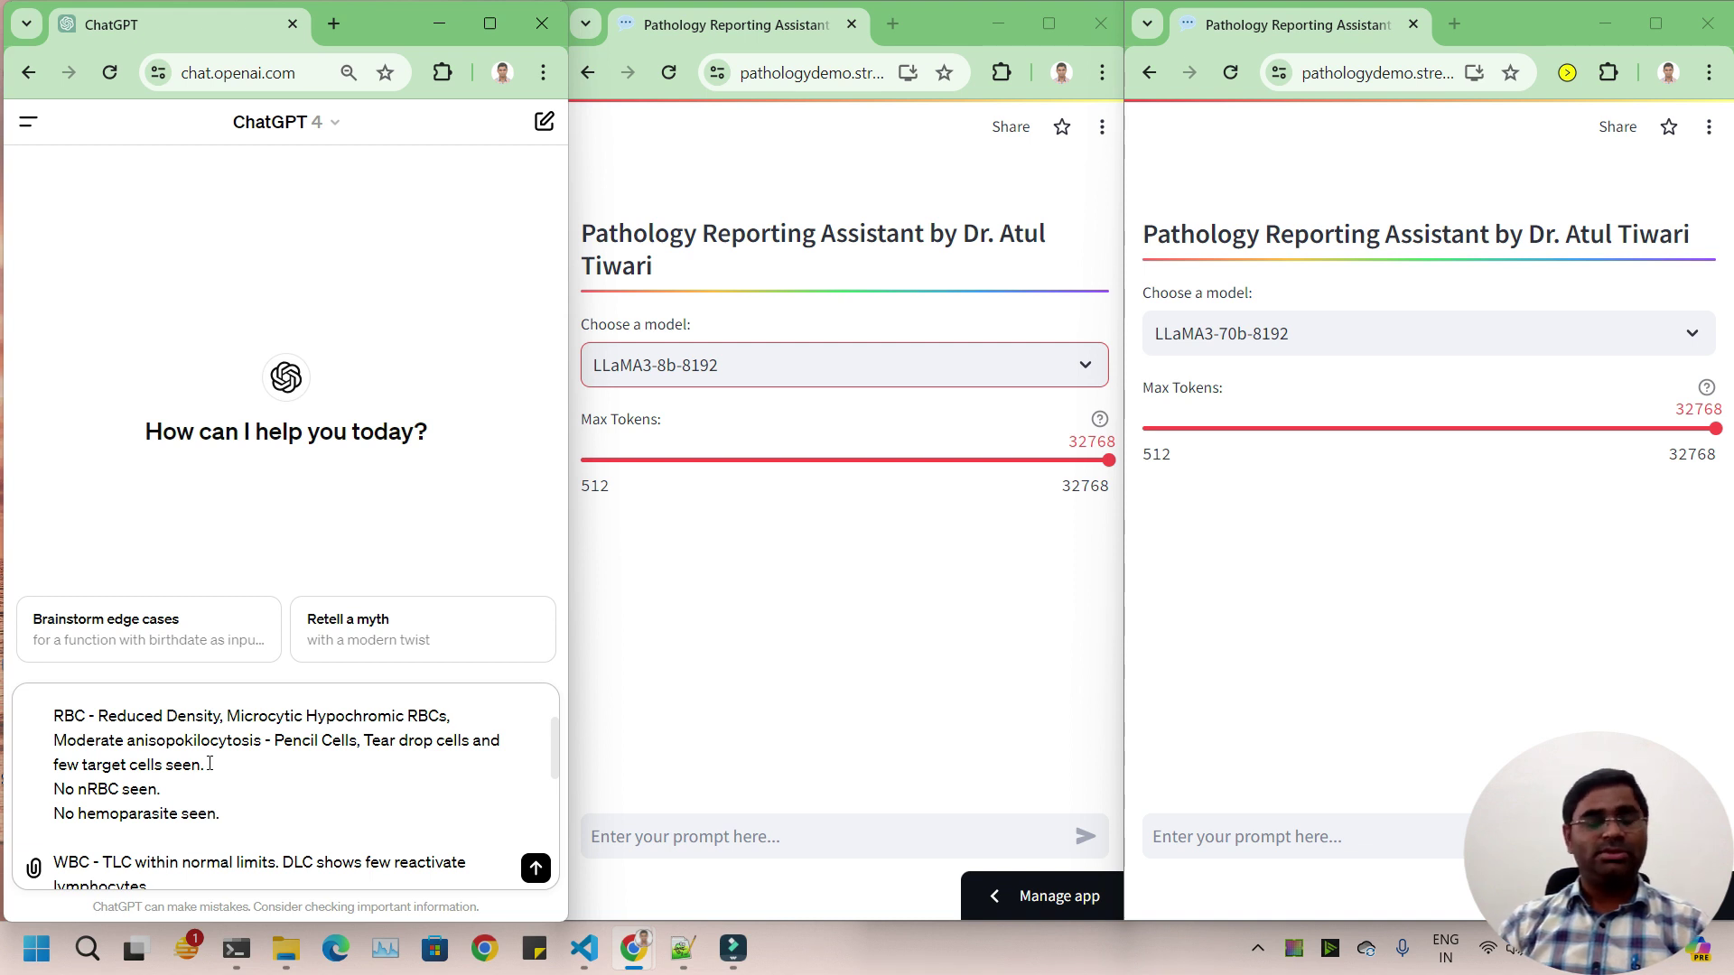
pyautogui.scroll(-2, 210, 764)
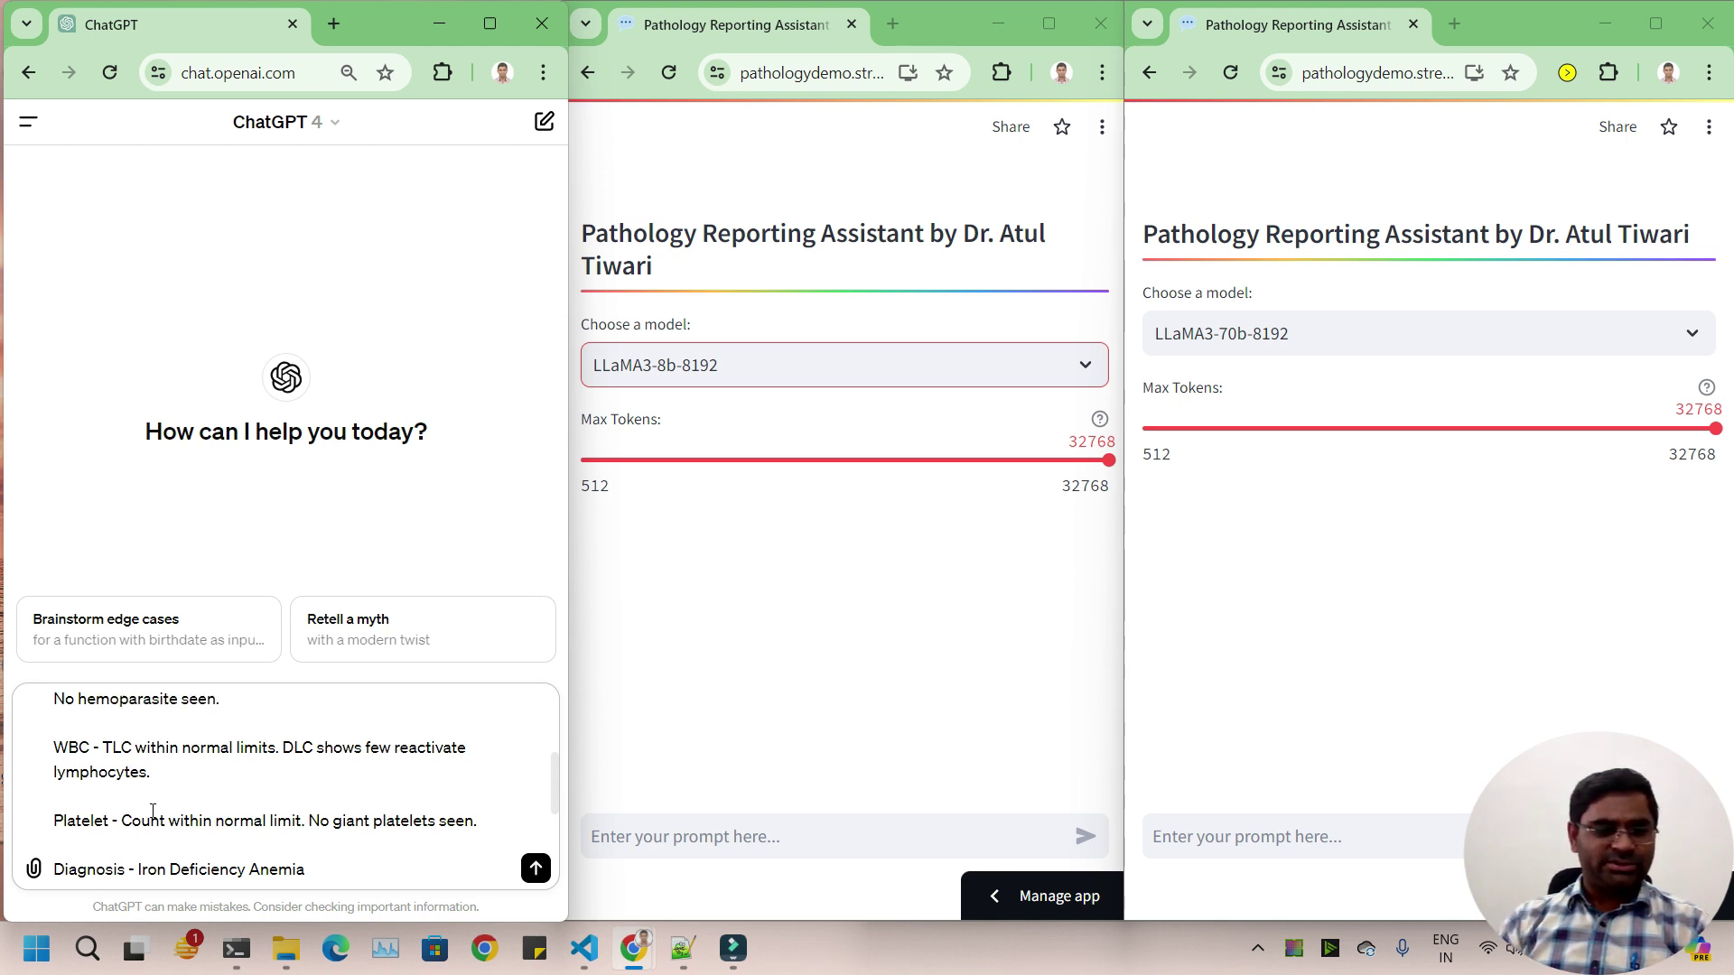
pyautogui.scroll(-2, 120, 796)
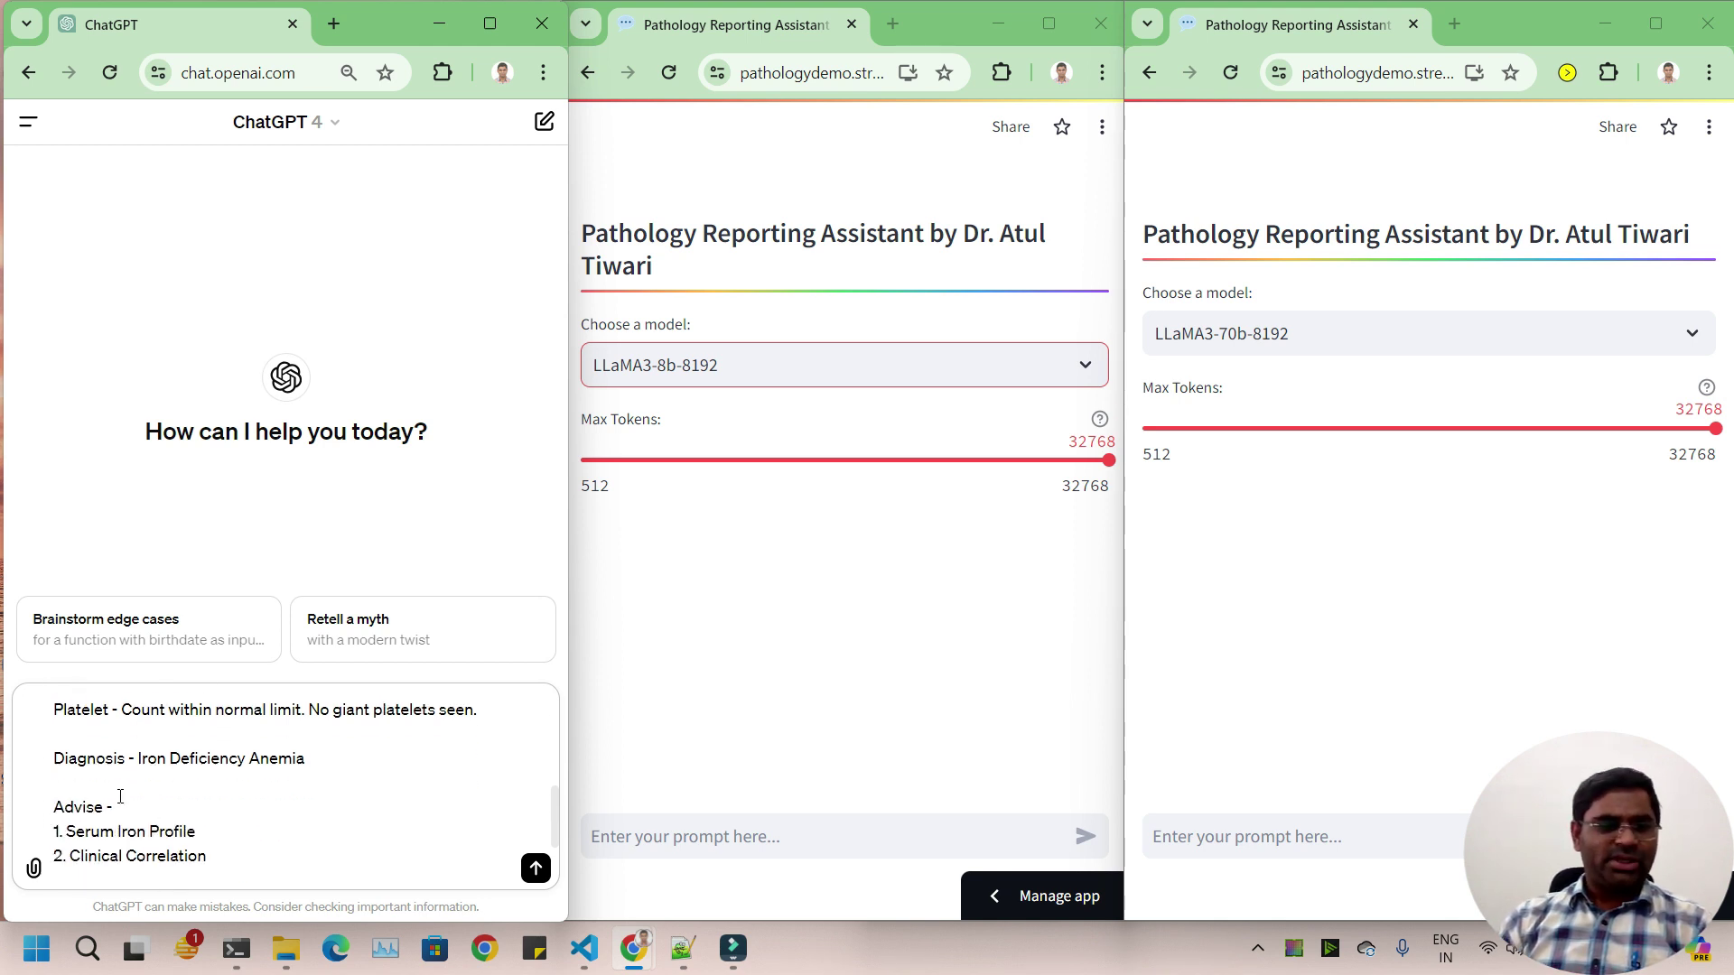
pyautogui.doubleClick(152, 759)
pyautogui.click(149, 759)
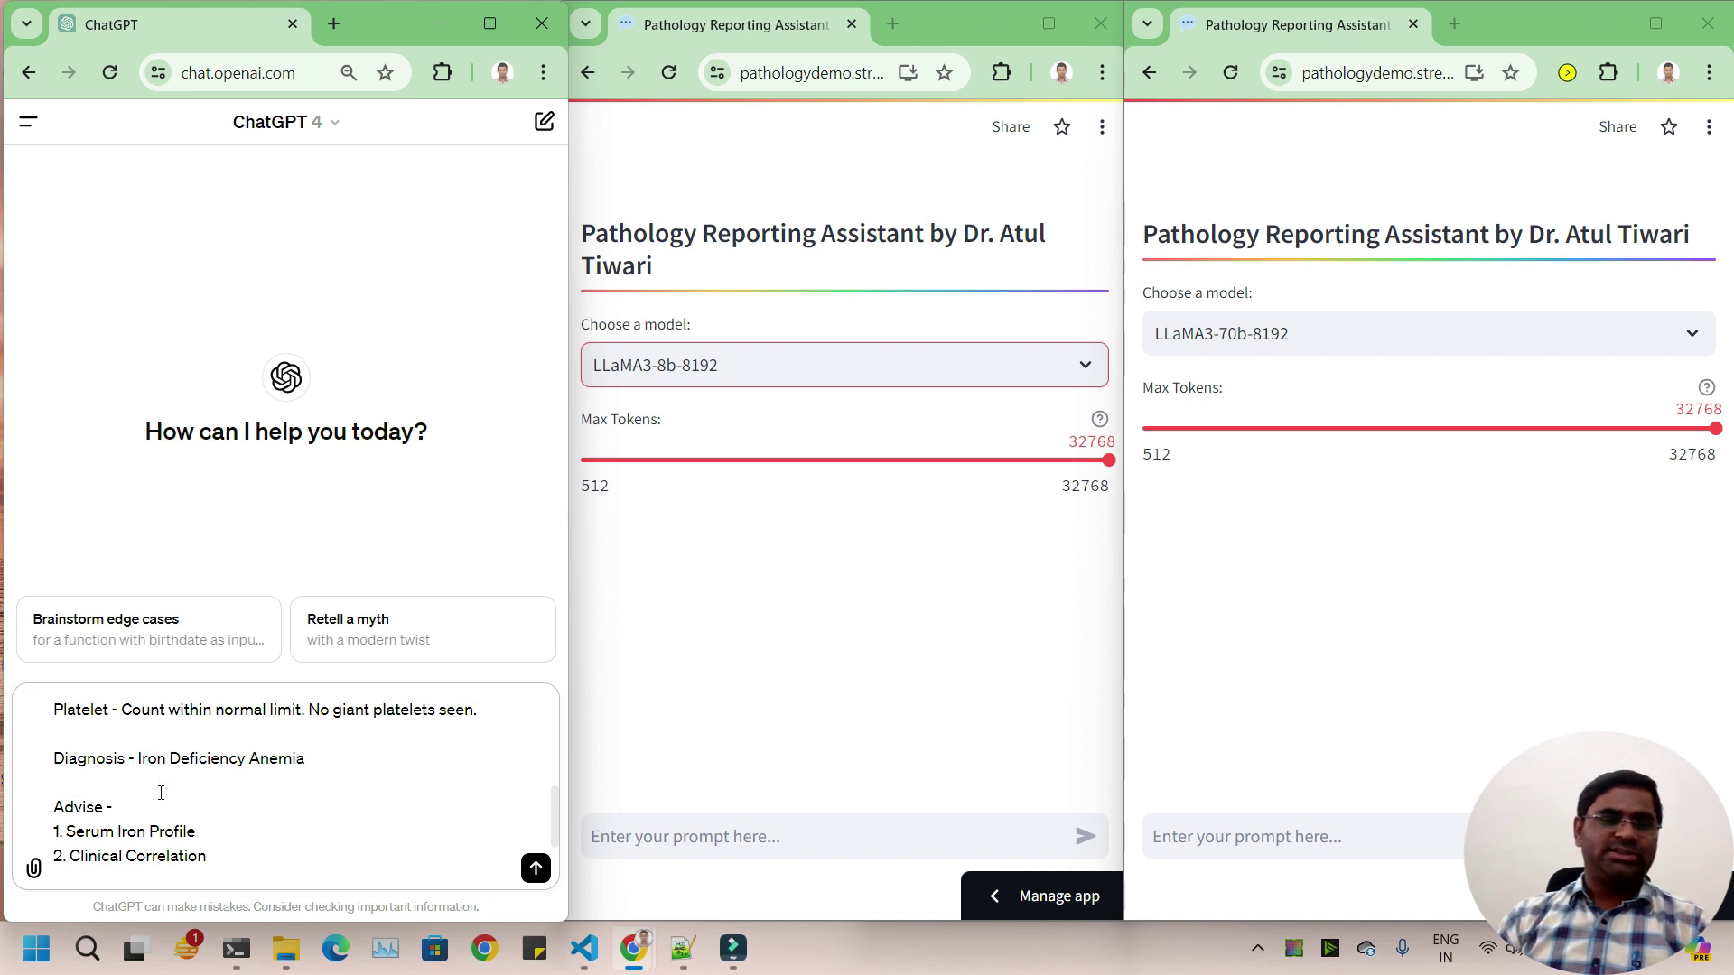
pyautogui.write('From now onwards, I will give you basic details of the patient and disease diagnosis. You will write a detailed peripheral blood film (PBF) report using the same format. The content of the report should be appropriate for the disease. Let me know if you understood it.')
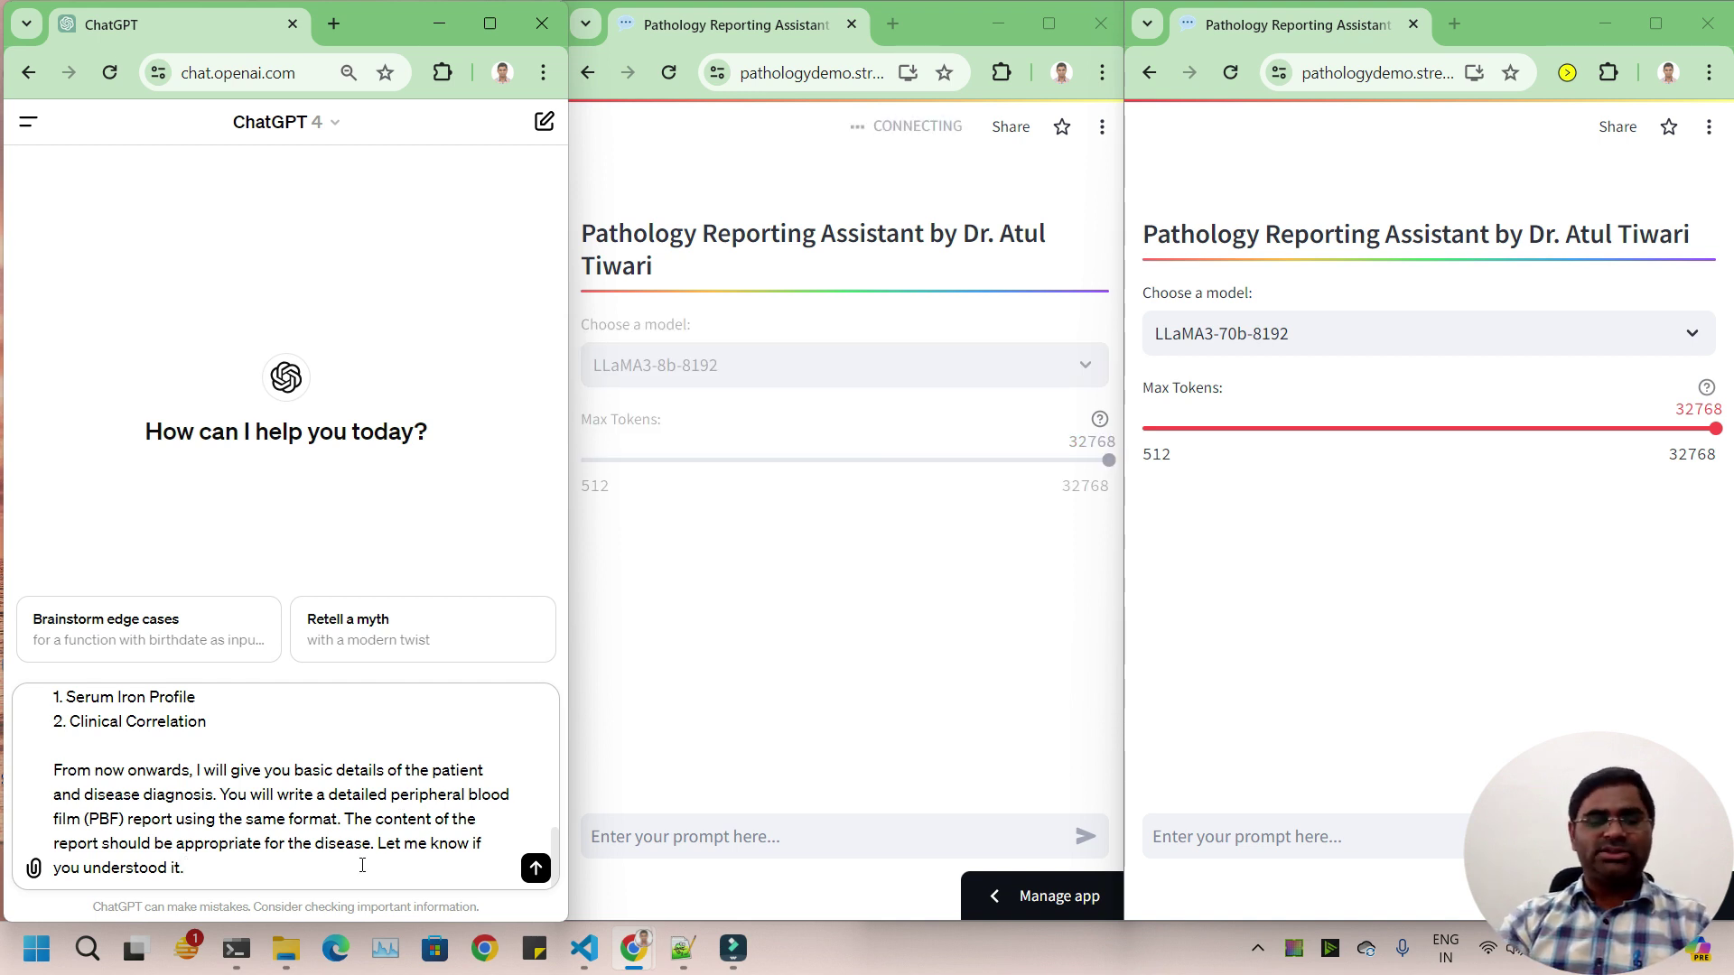
# Step: Send the sample PBF format prompt to ChatGPT and both LLaMA3 assistants
pyautogui.hotkey('shift', 'Return')
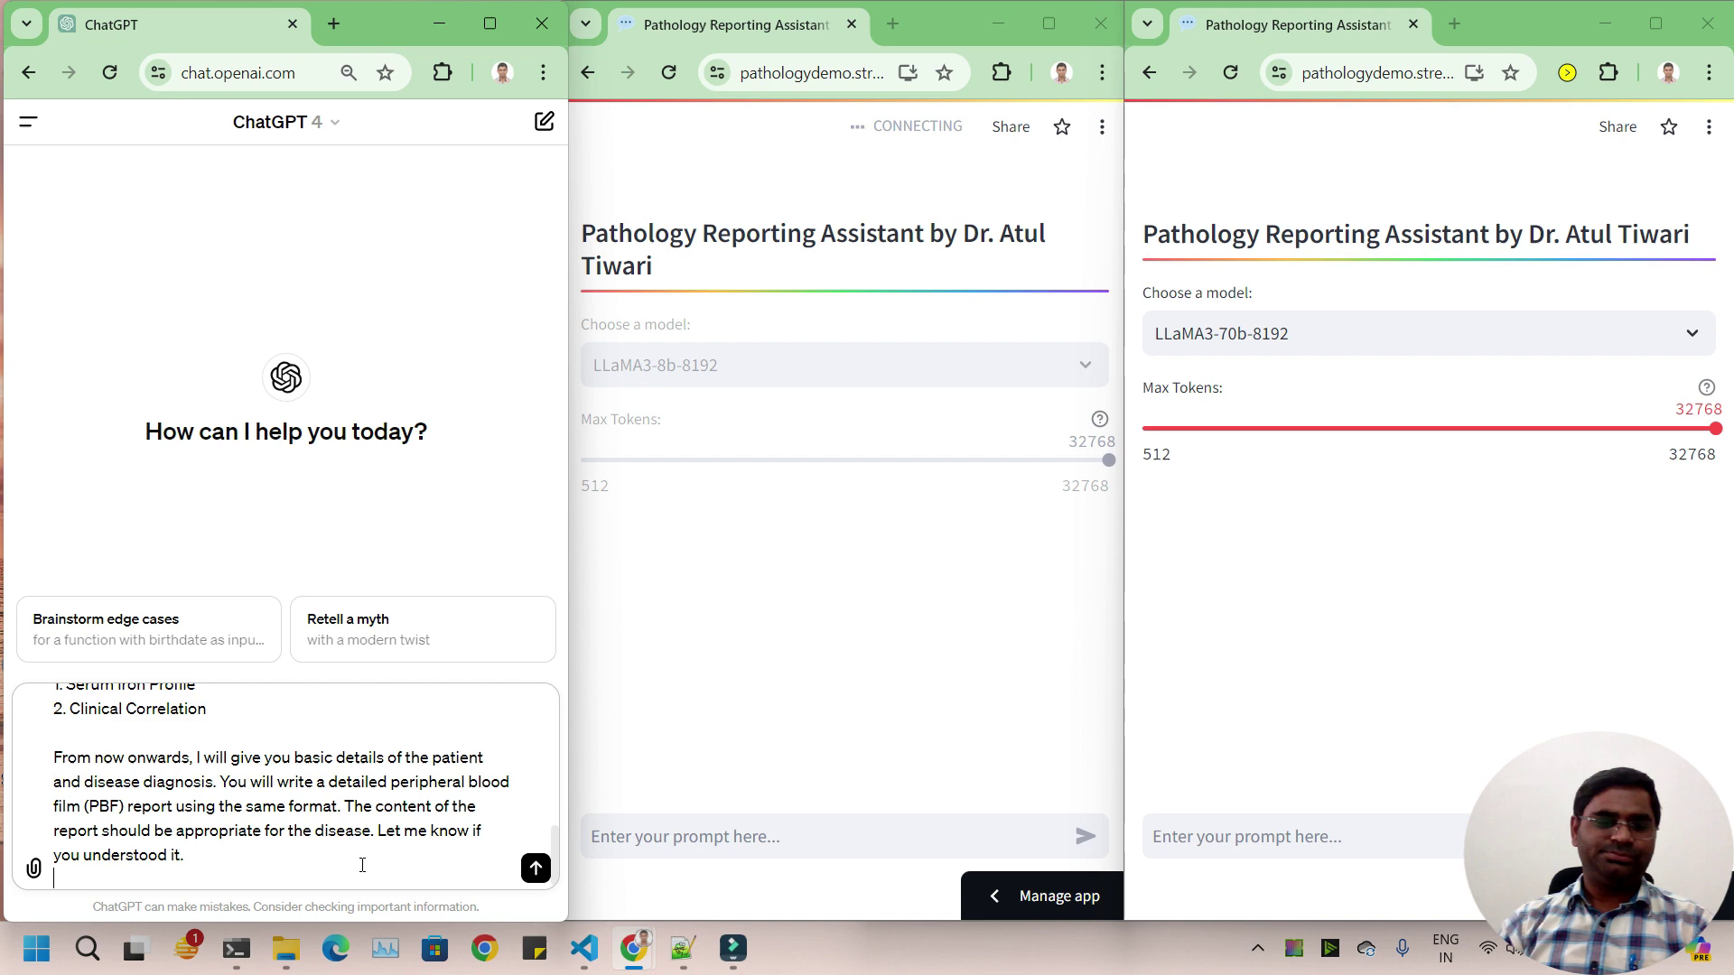
pyautogui.click(545, 869)
pyautogui.click(694, 837)
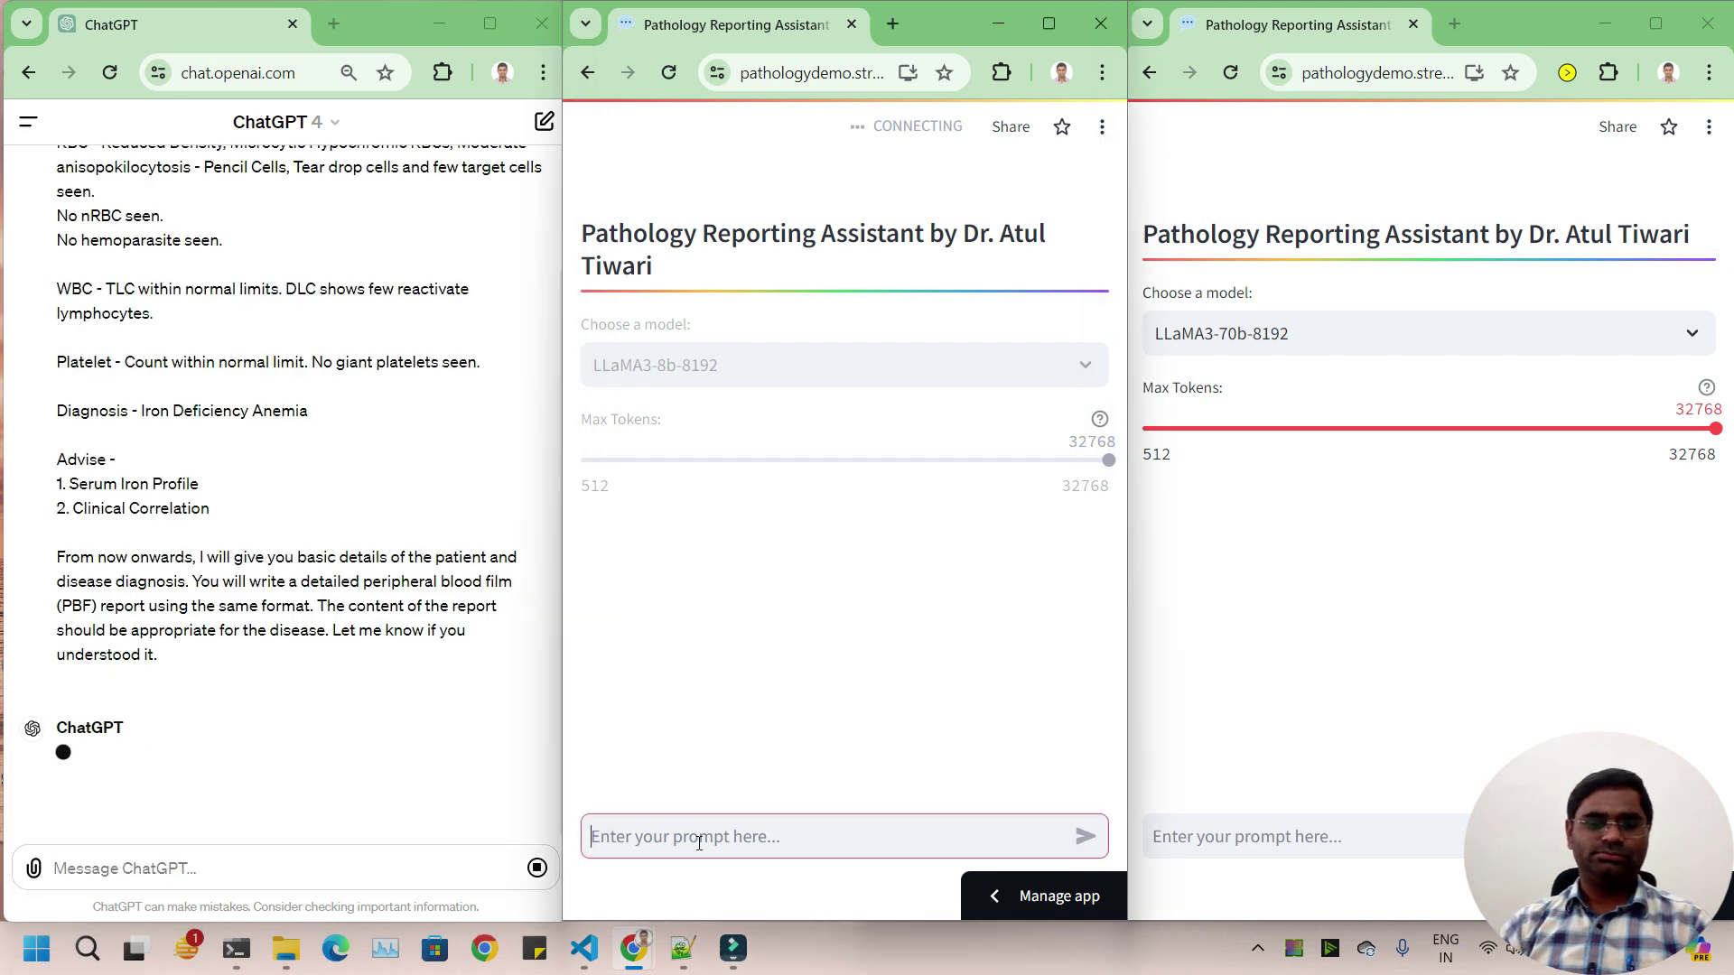
pyautogui.hotkey('ctrl', 'v')
pyautogui.click(1084, 835)
pyautogui.click(1330, 840)
pyautogui.write('I am a Pathologist. You will act as my helpful Assistant for Pathology Report writing. I am providing you a sample peripheral blood film (PBF) report of a patient diagnosed with Iron Deficiency Anemia -  RBC - Reduced Density, Microcytic Hypochromic RBCs, Moderate anisopokilocytosis - Pencil Cells, Tear drop cells and few target cells seen. No nRBC seen. No hemoparasite seen.  WBC - TLC within normal limits. DLC shows few reactivate lymphocytes.  Platelet - Count within normal limit. No giant platelets seen.  Diagnosis - Iron Deficiency Anemia  Advise - 1. Serum Iron Profile 2. Clinical Correlation  From now onwards, I will give you basic details of the patient and disease diagnosis. You will write a detailed peripheral blood film (PBF) report using the same format. The content of the report should be appropriate for the disease. Let me know if you understood it.')
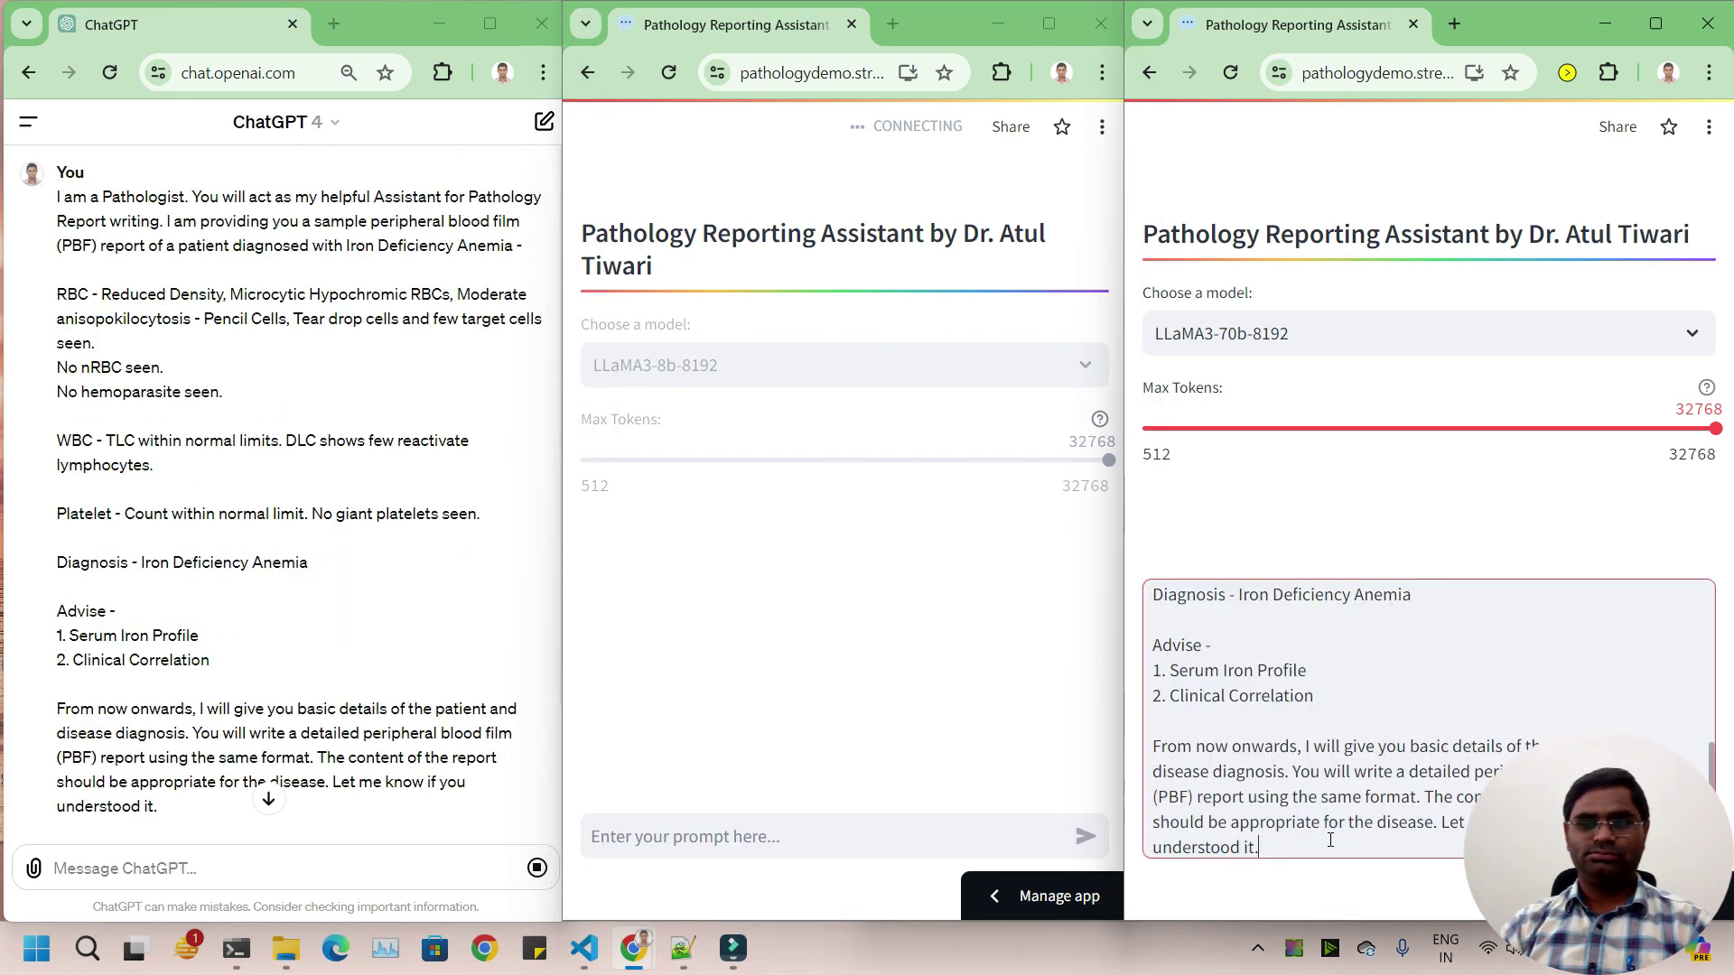
pyautogui.press('Return')
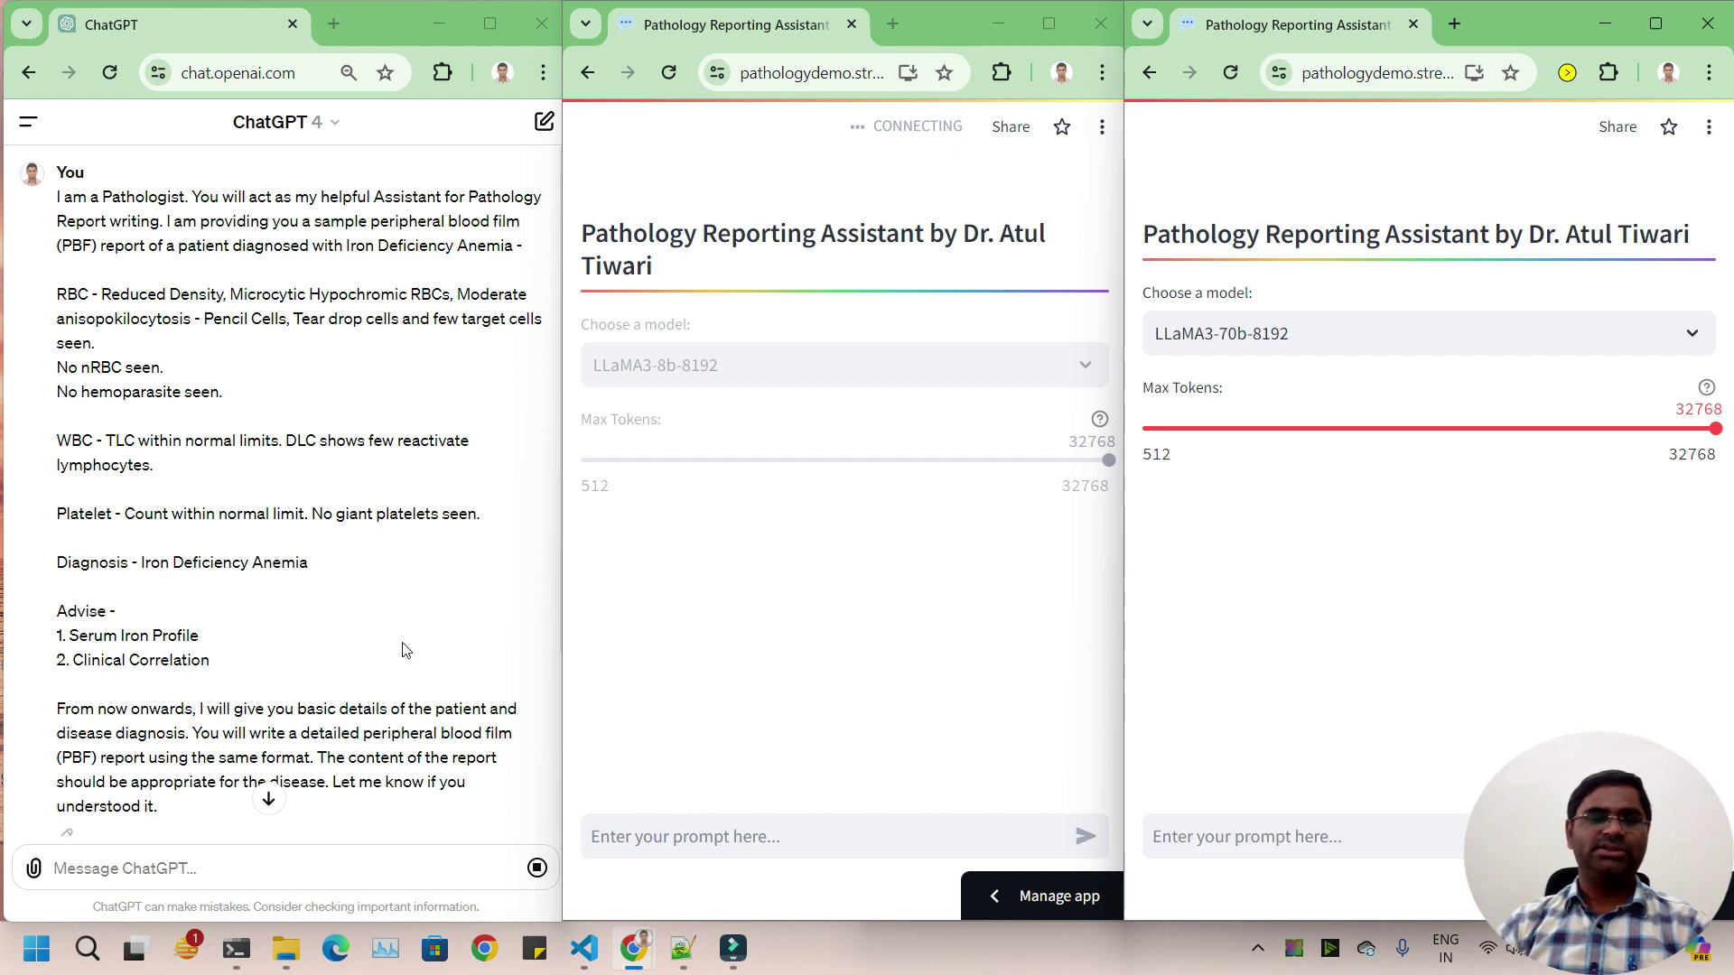
# Step: Scroll the replies and begin a ChatGPT draft reading '20 yeart'
pyautogui.scroll(-2, 242, 581)
pyautogui.scroll(-1, 242, 580)
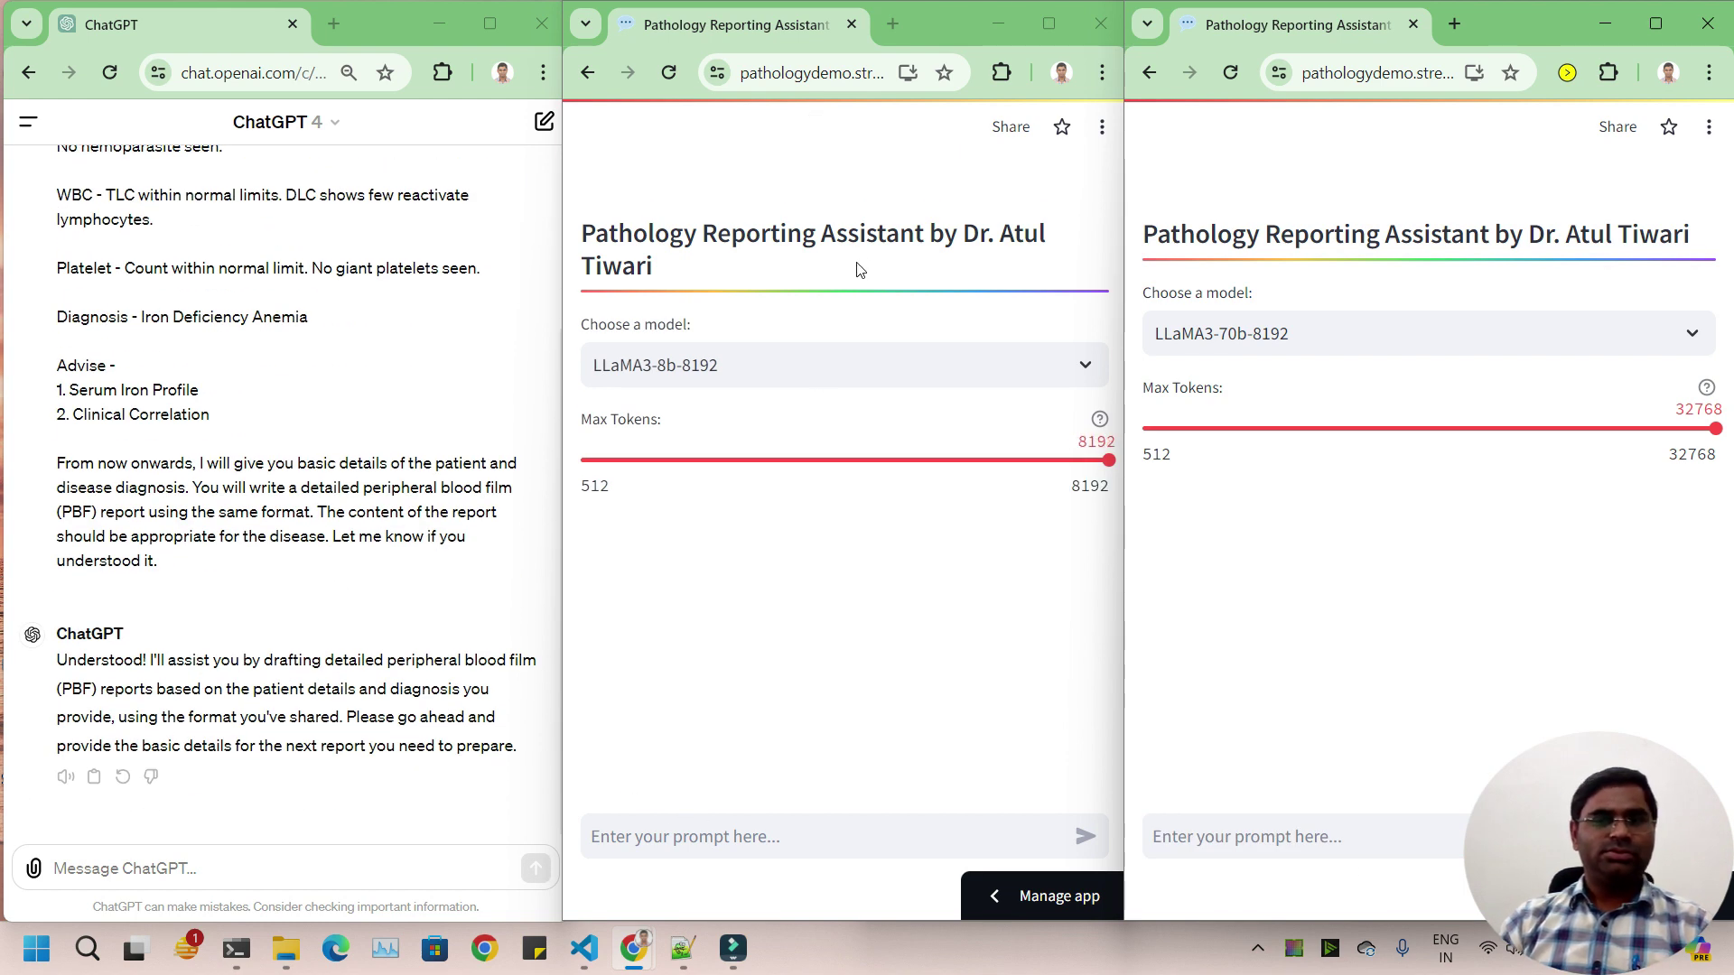
pyautogui.click(159, 865)
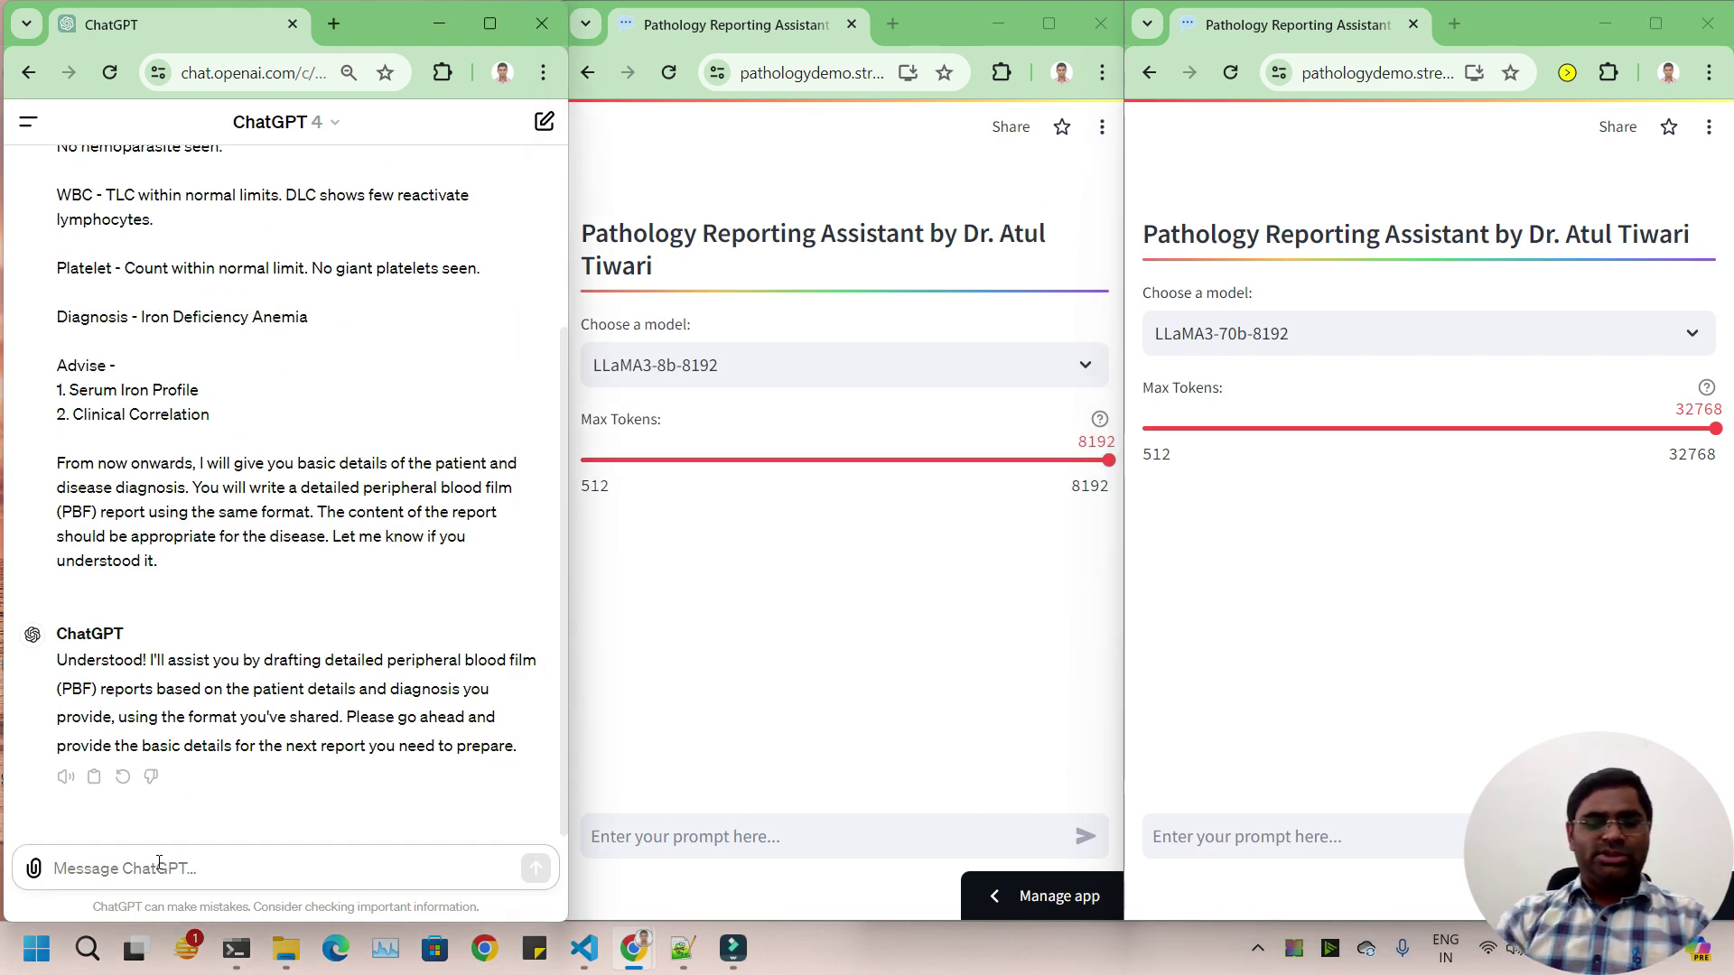
pyautogui.write('20 yeart')
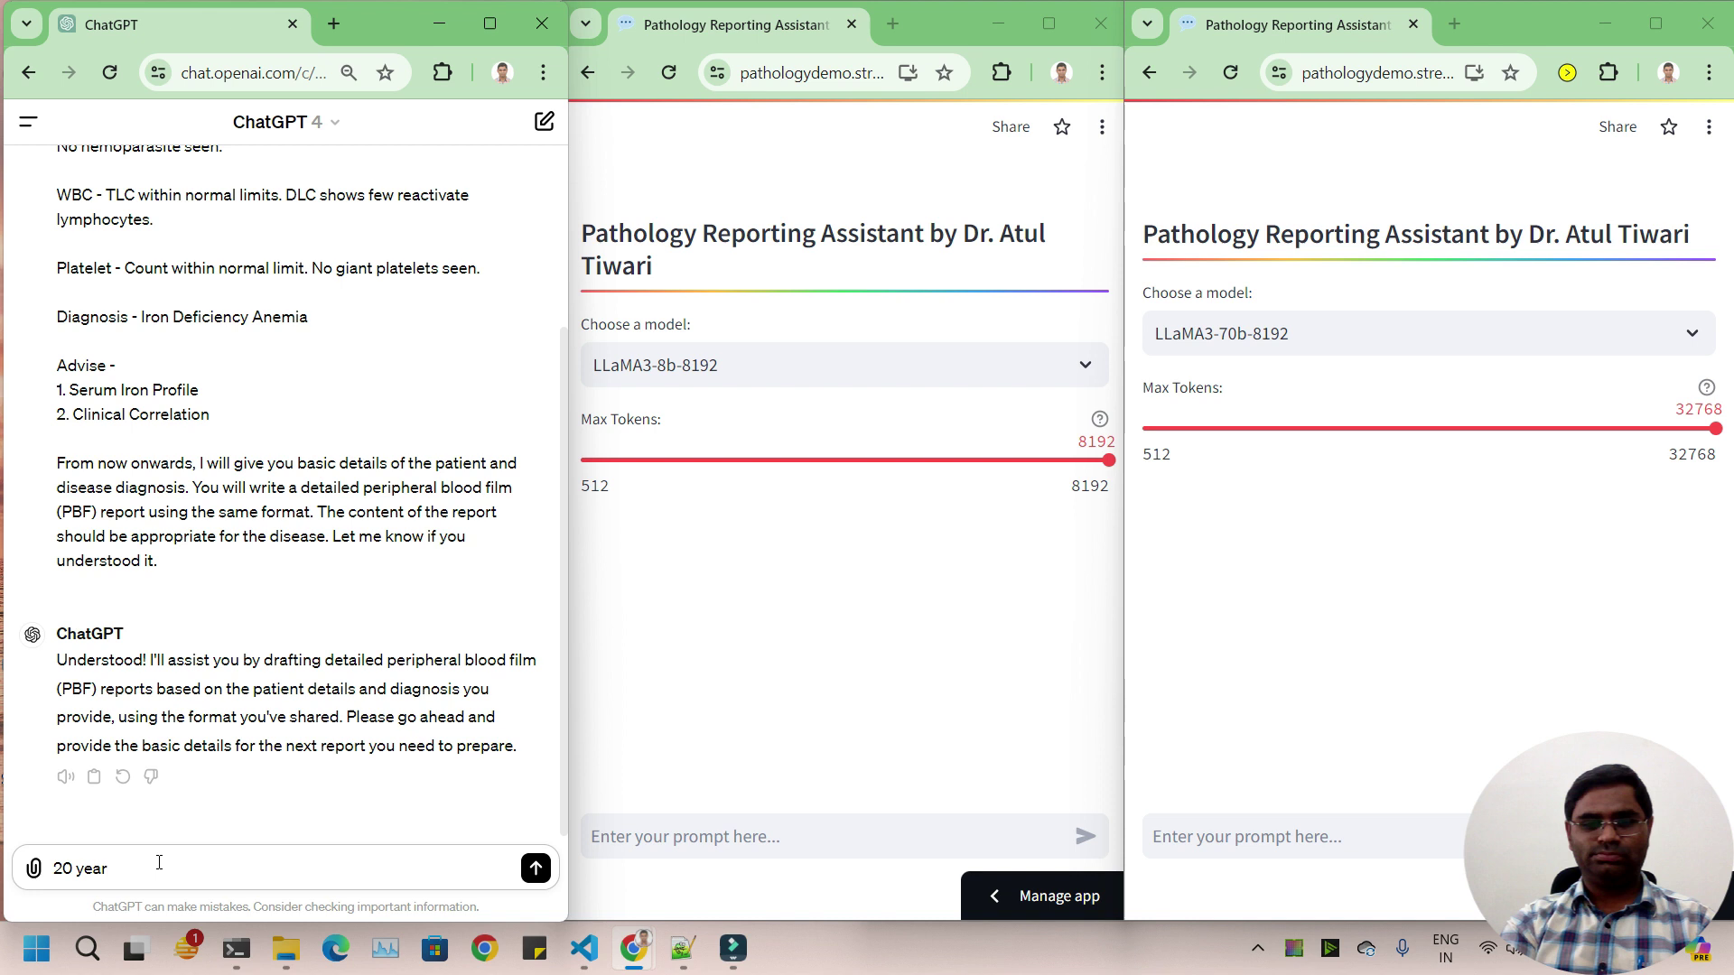
# Step: Resend the sample-format prompt to the LLaMA3-8b and LLaMA3-70b assistants
pyautogui.click(756, 700)
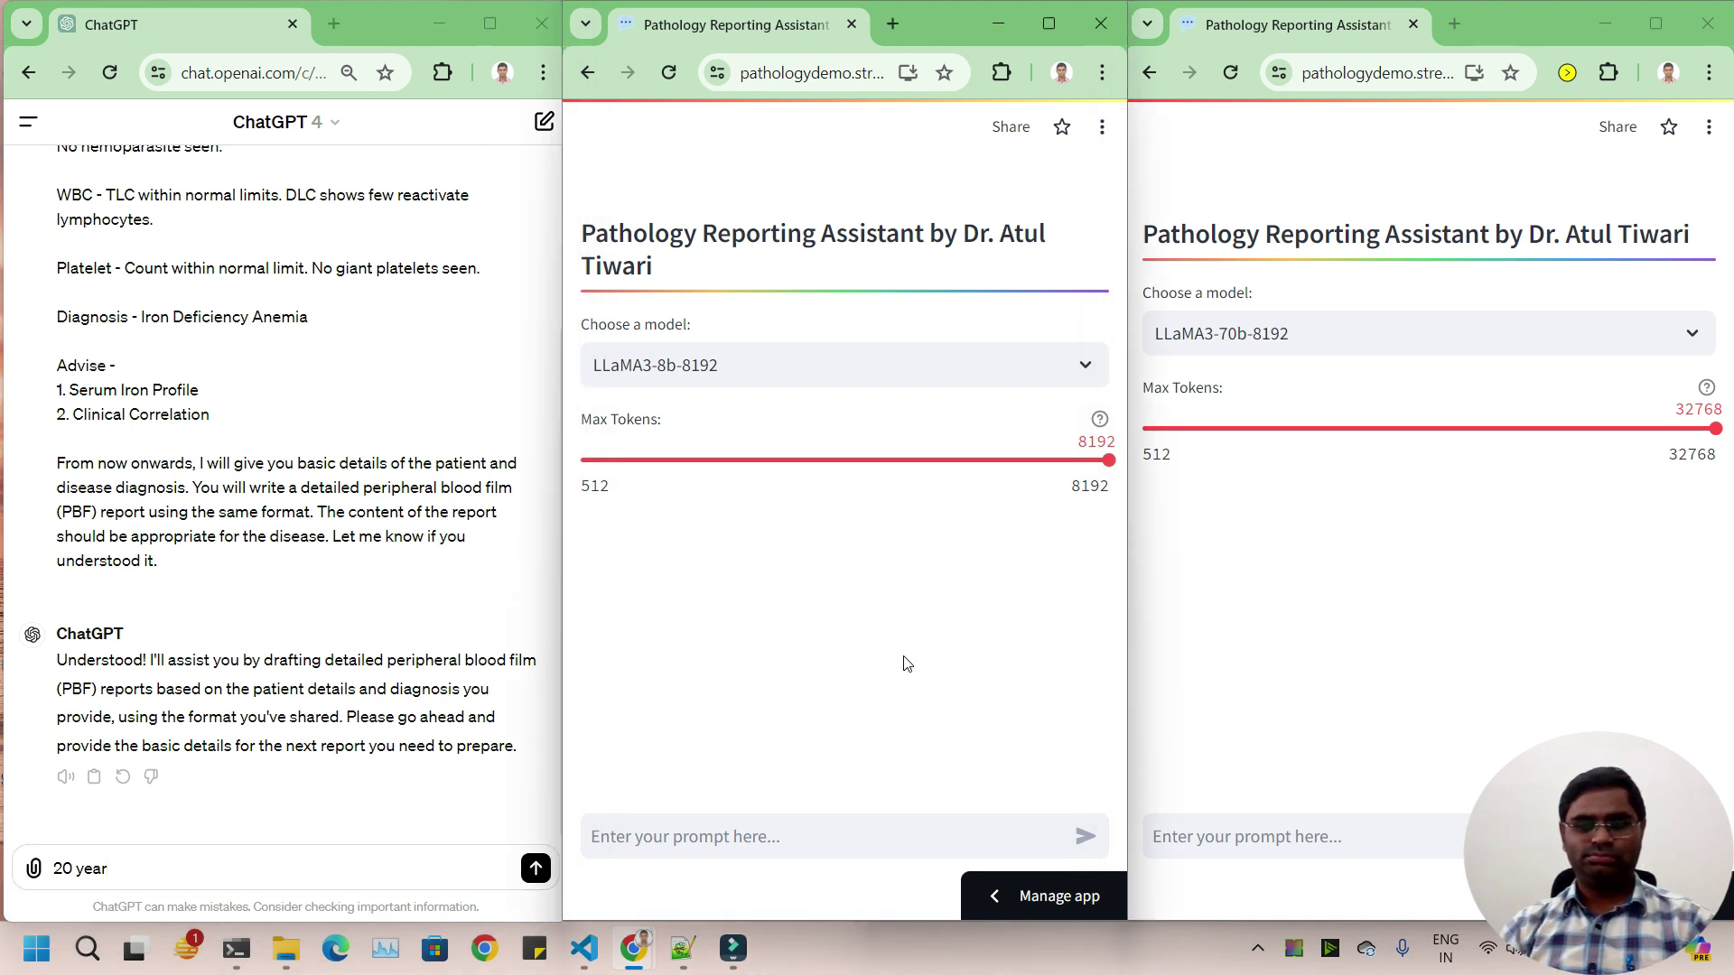
pyautogui.click(1019, 834)
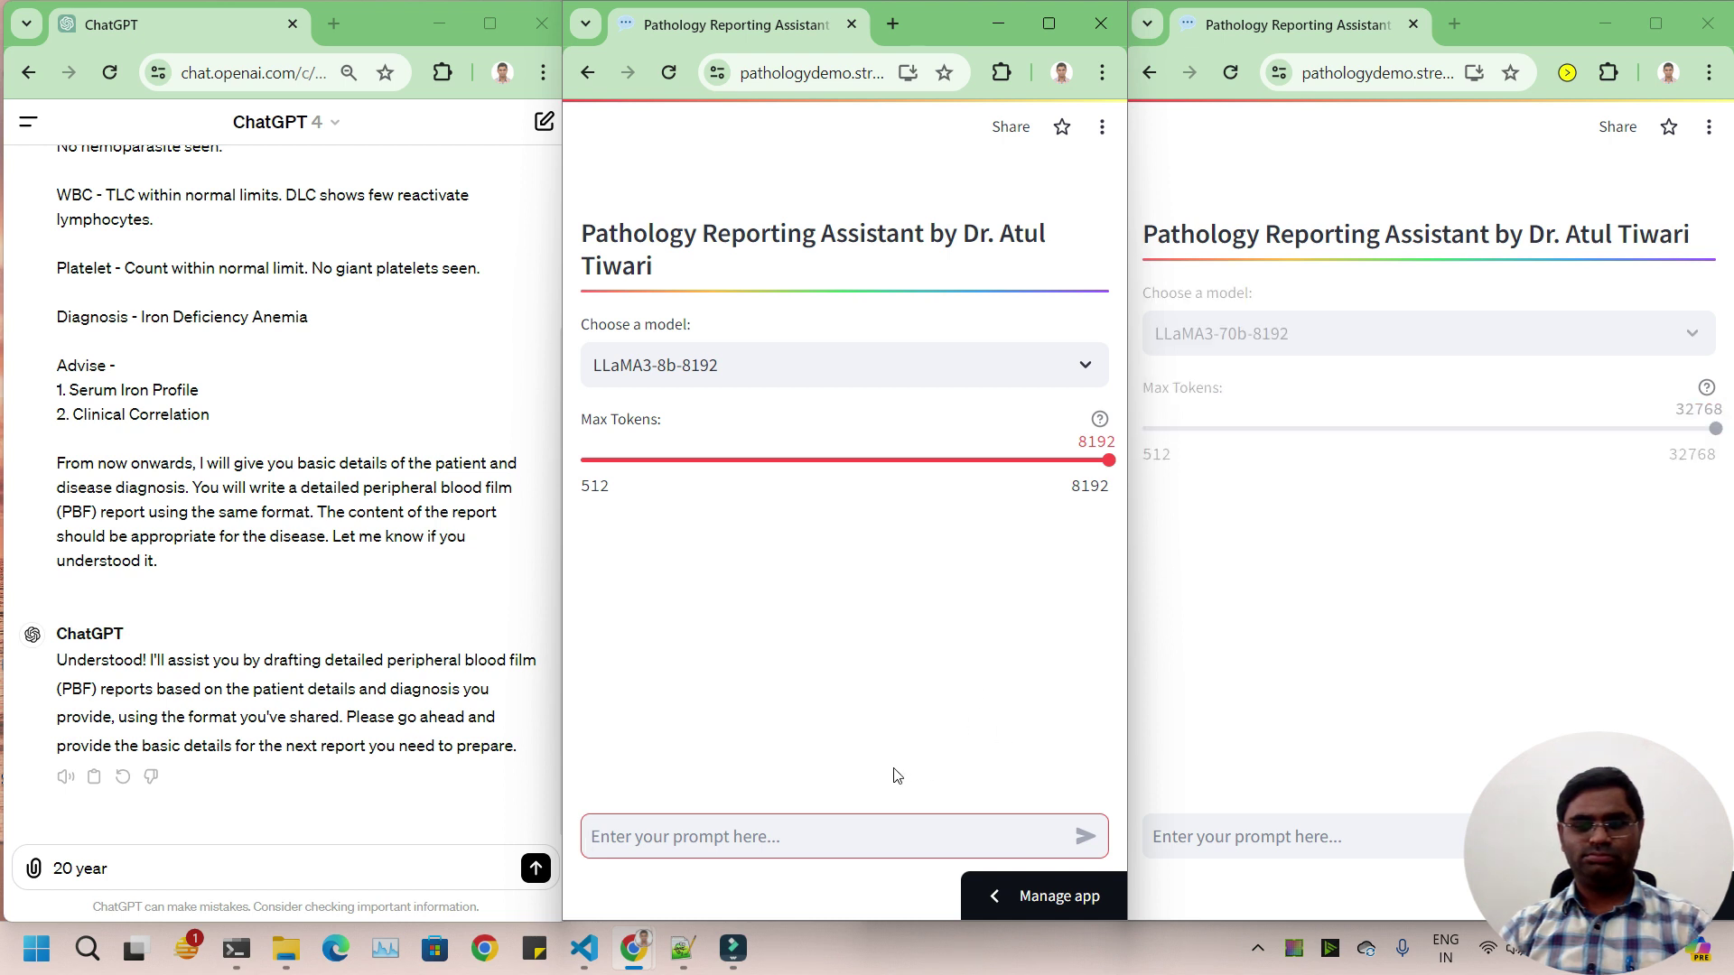
pyautogui.hotkey('ctrl', 'v')
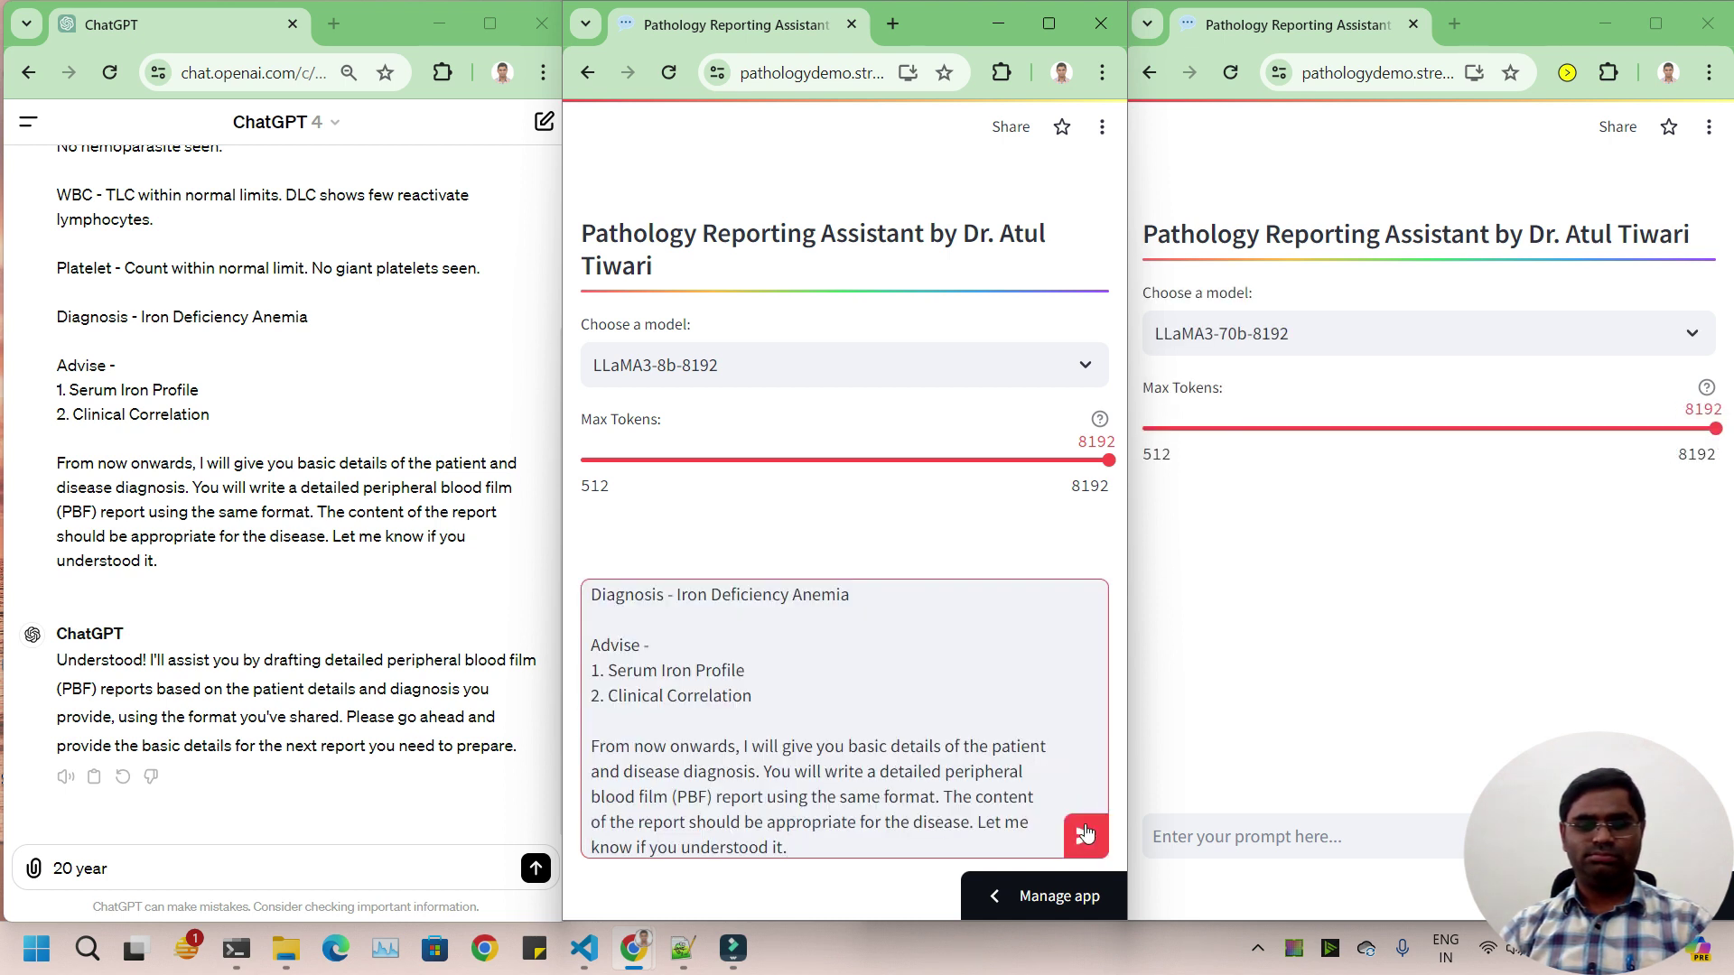
pyautogui.click(1087, 828)
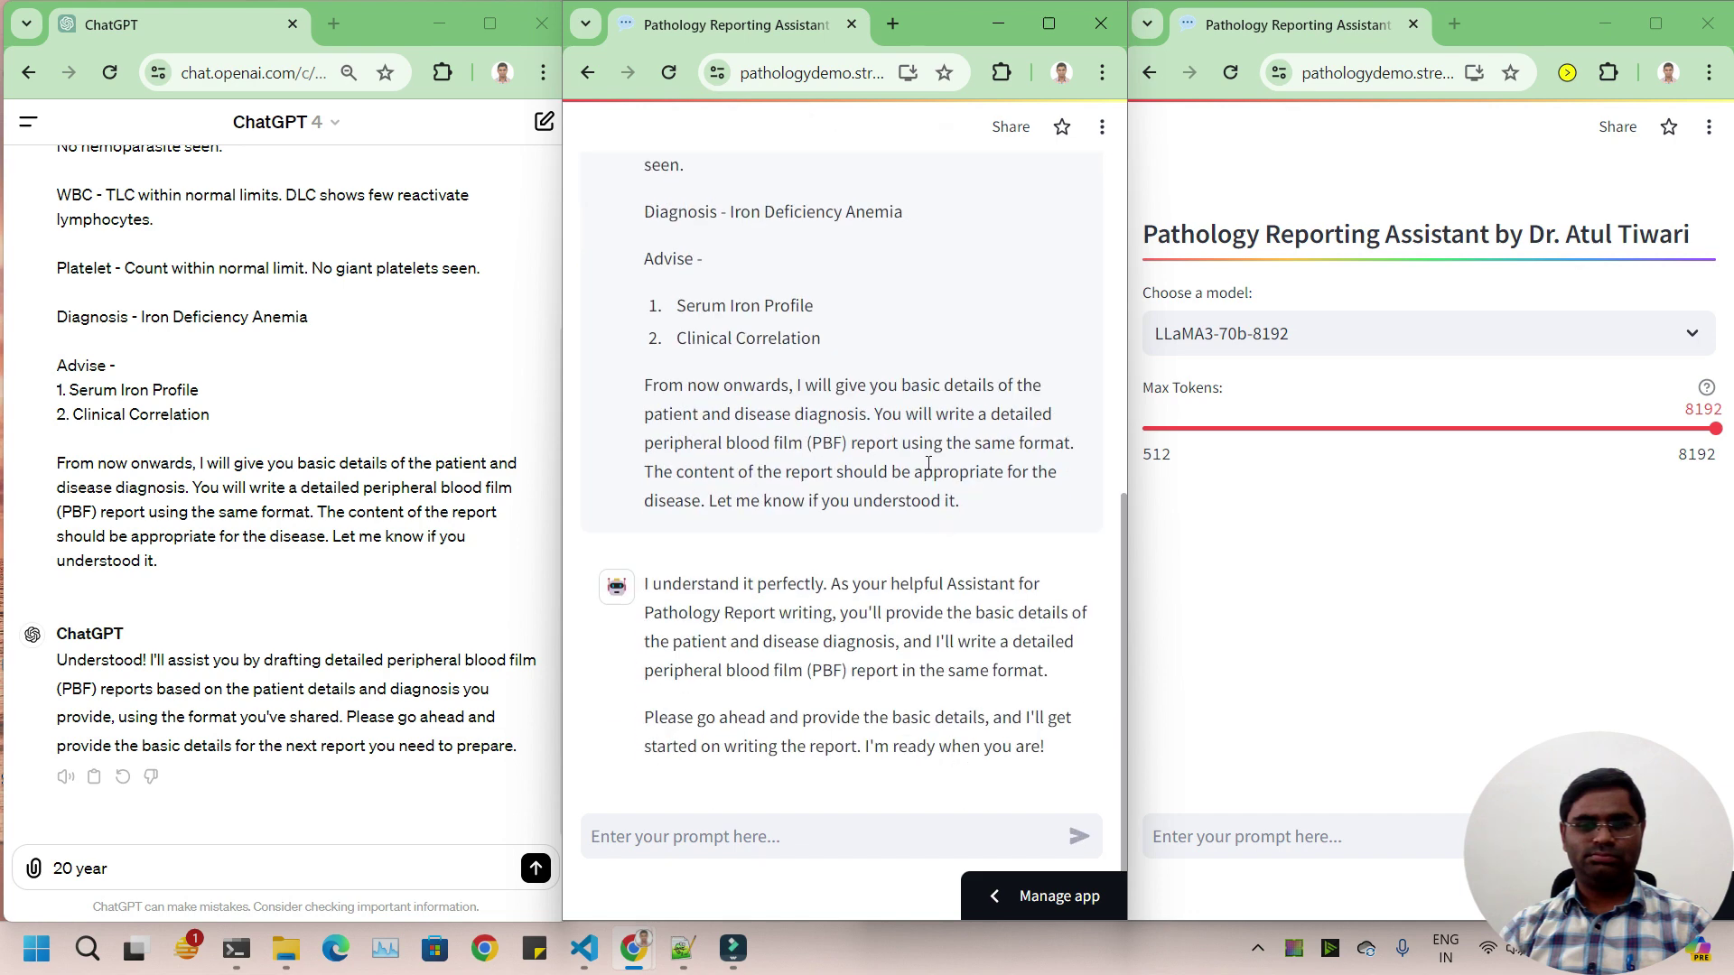
pyautogui.click(1339, 826)
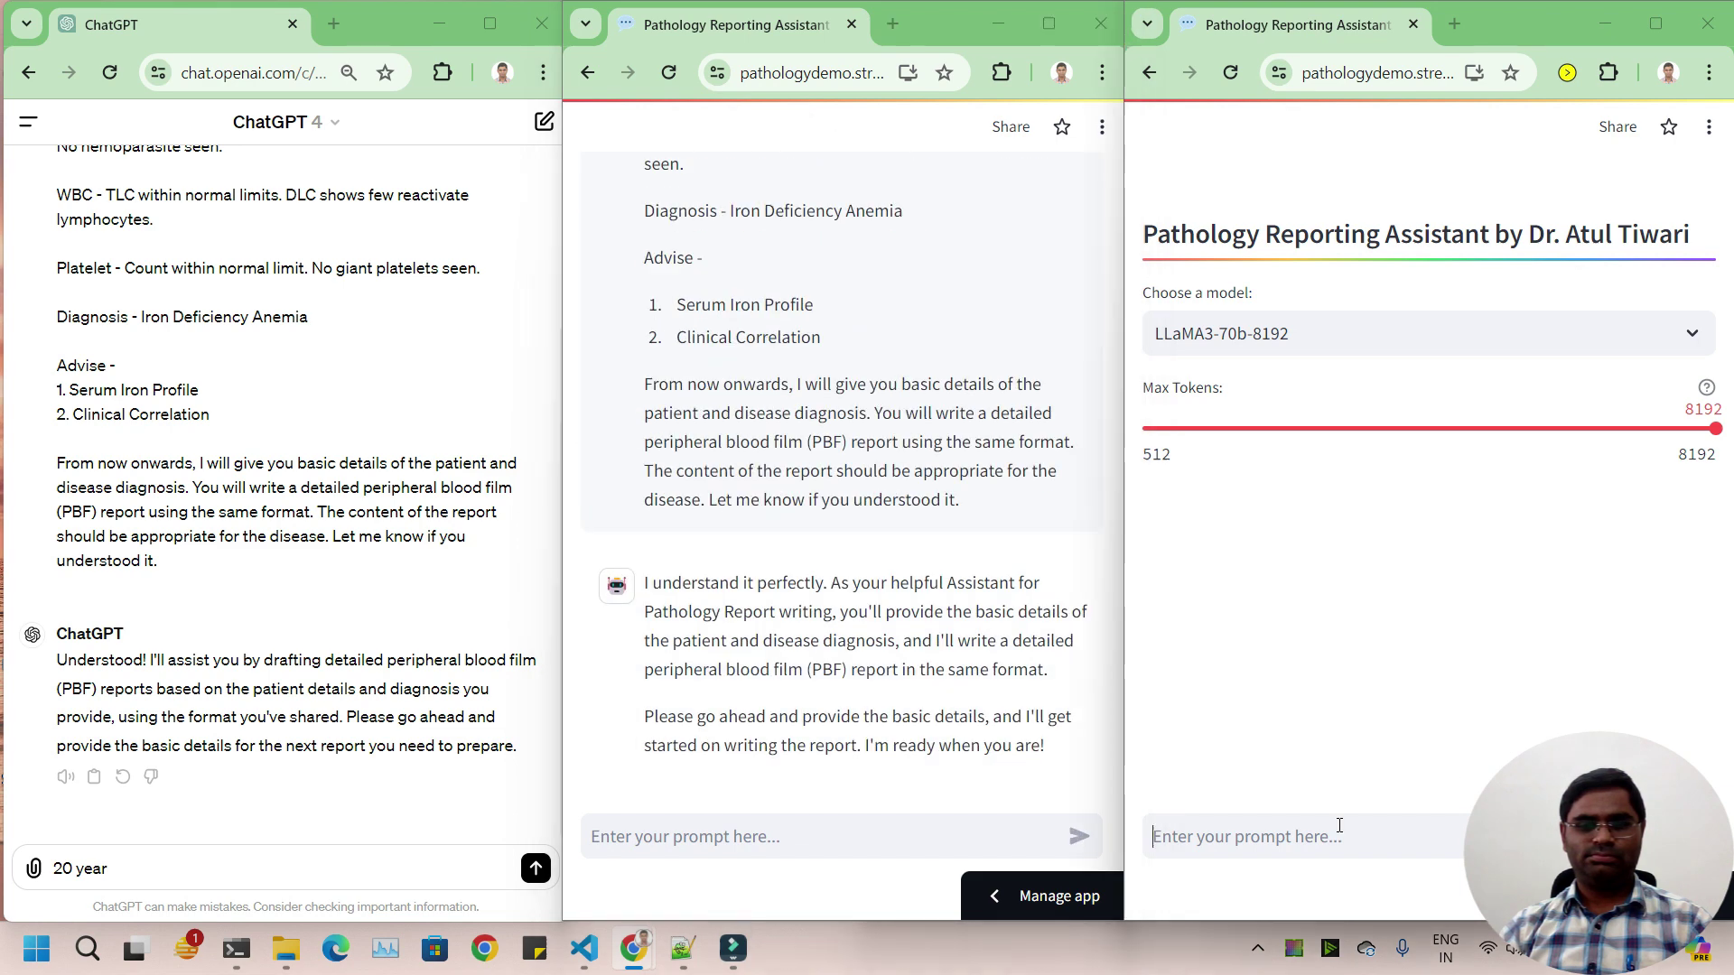
pyautogui.hotkey('ctrl', 'v')
pyautogui.press('Return')
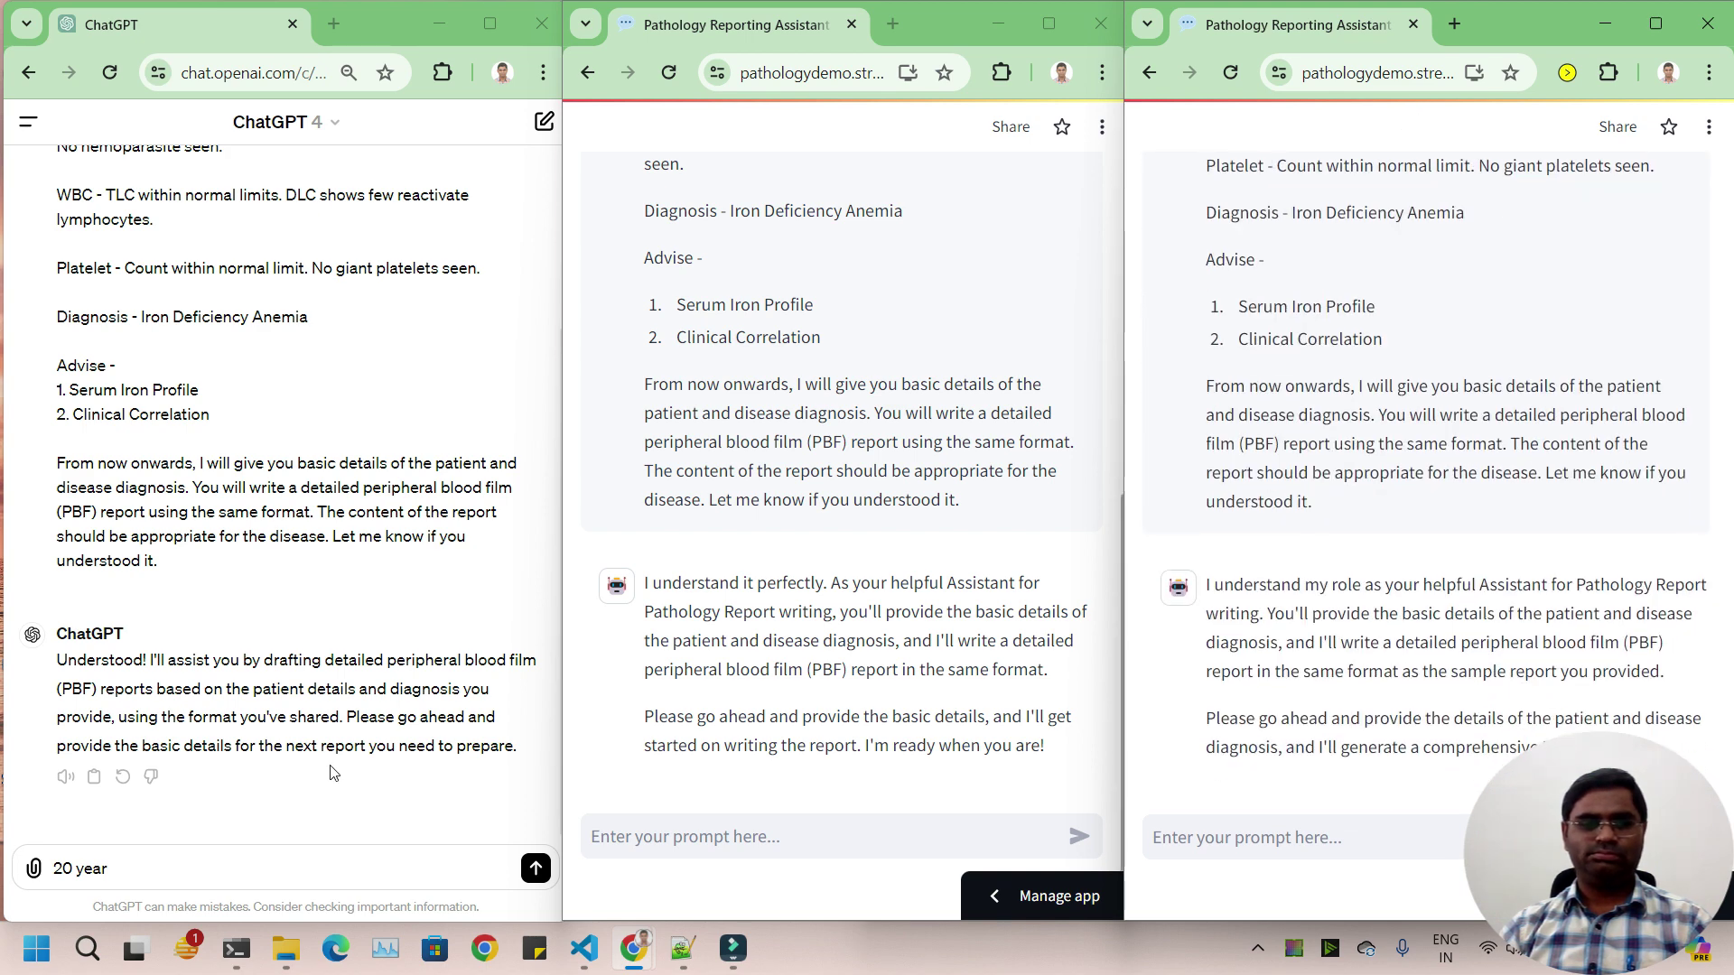
pyautogui.tripleClick(230, 867)
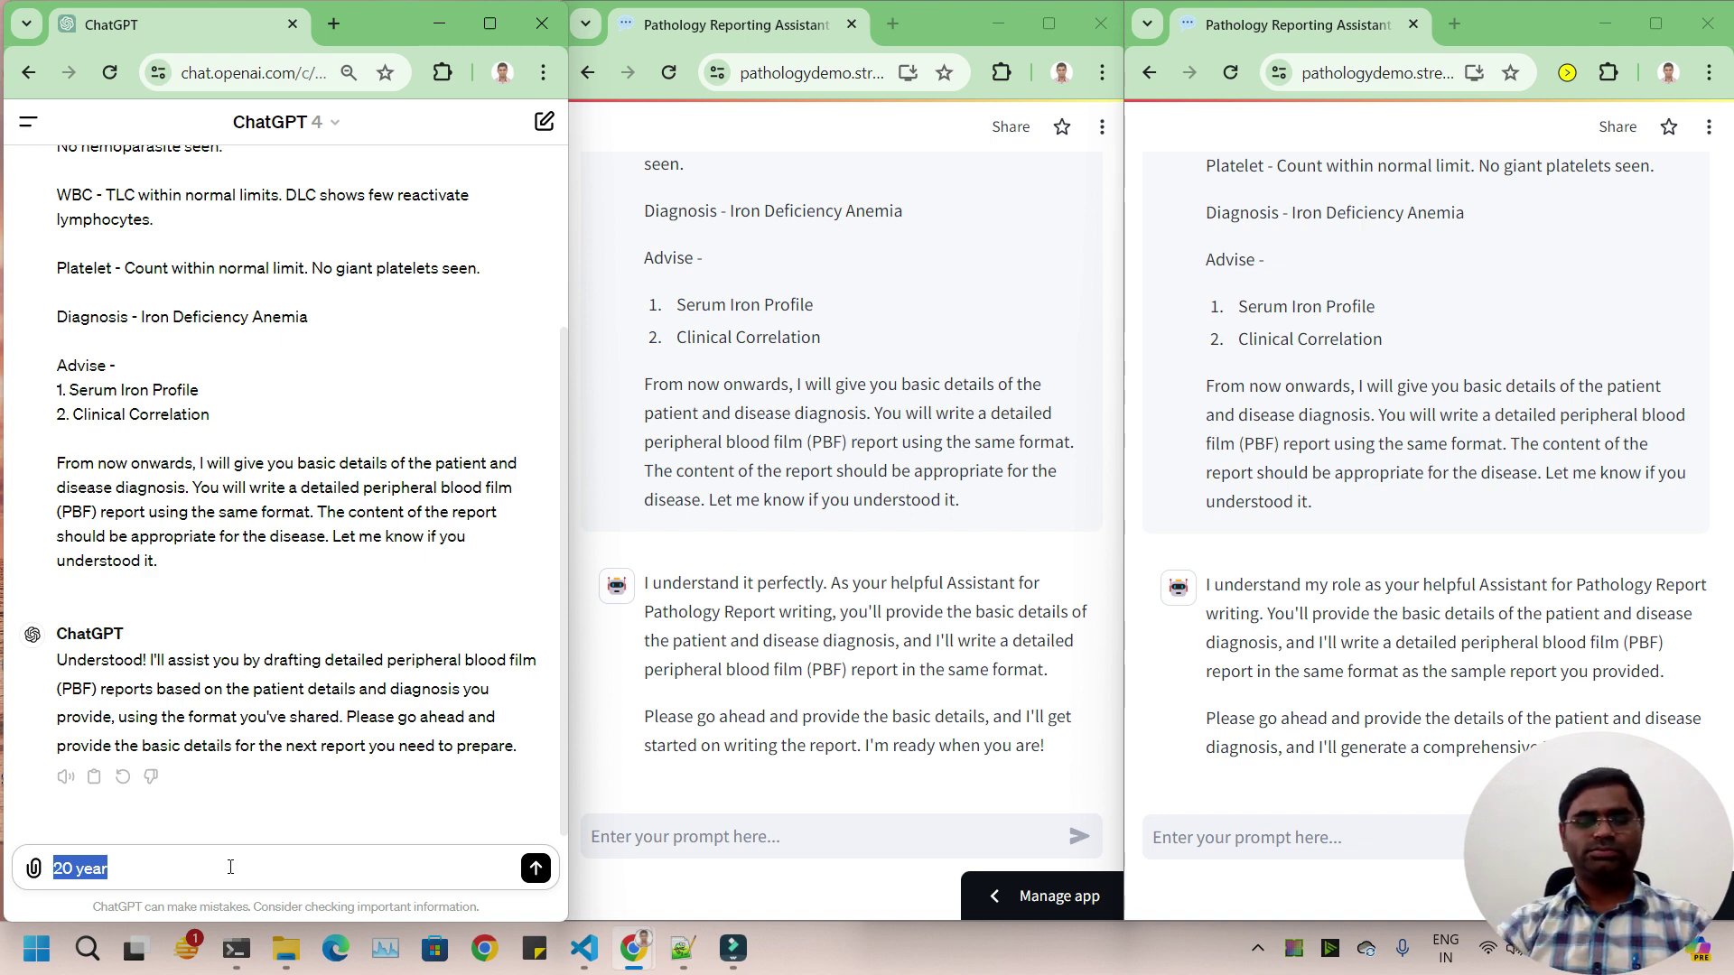
# Step: Replace the draft and send '20 year old female, vitamin b12 deficiency' to ChatGPT
pyautogui.press('BackSpace')
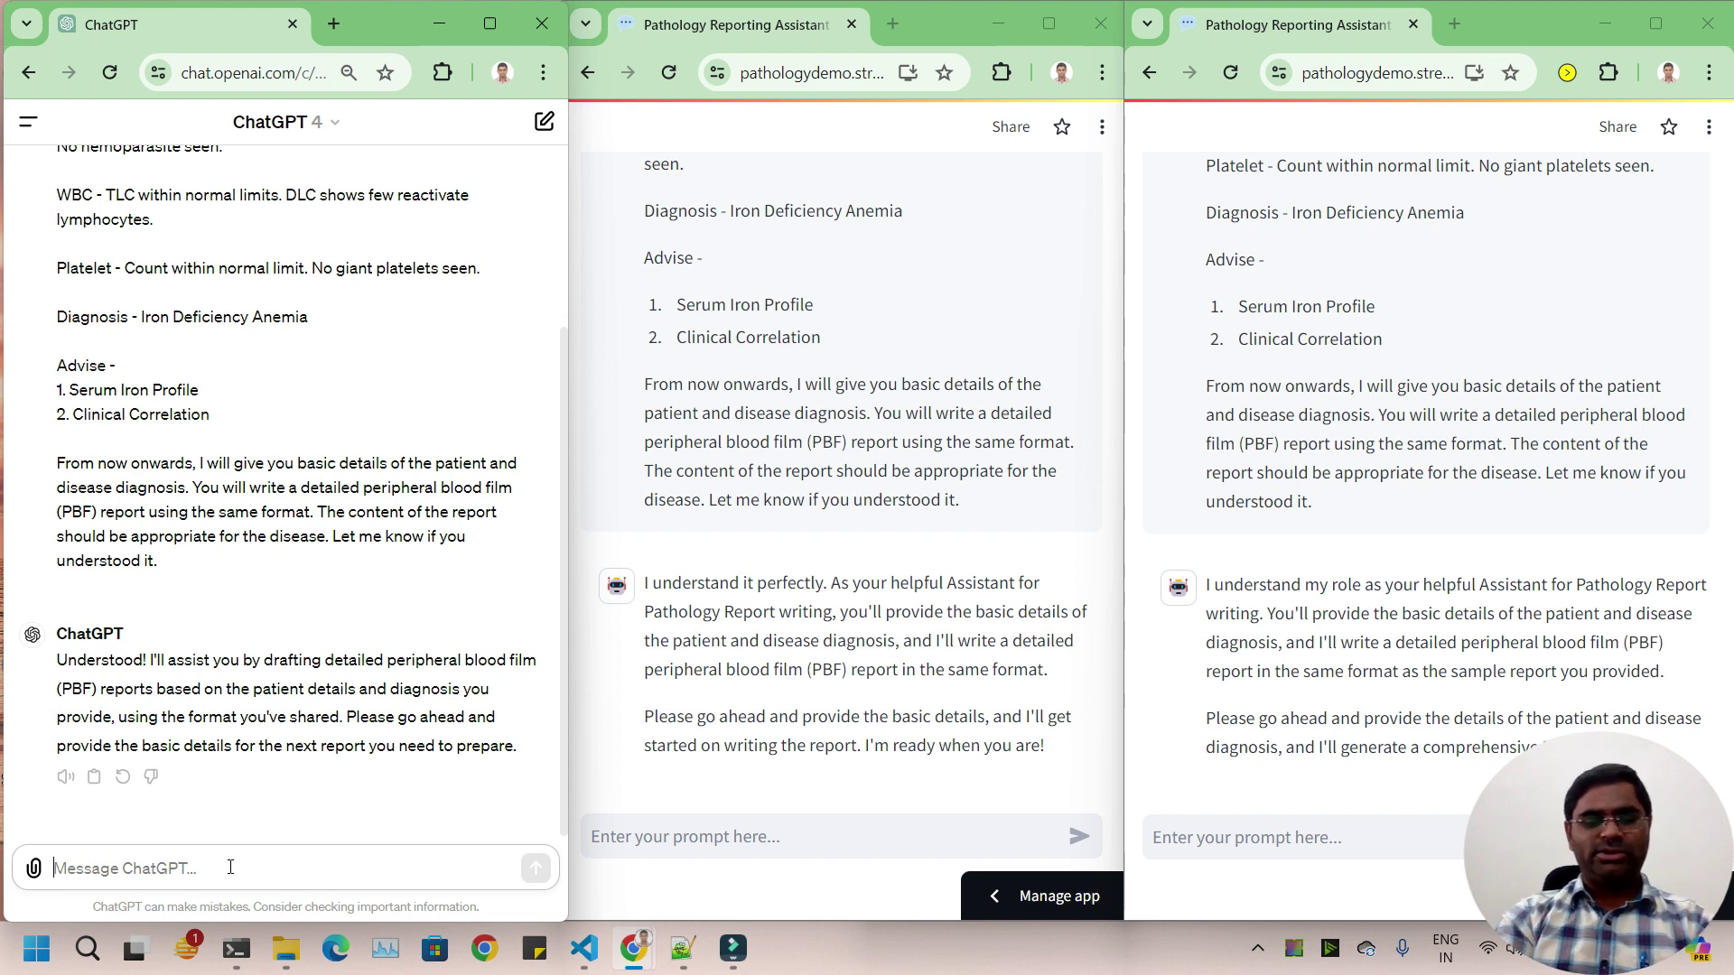
pyautogui.write('20 year old ')
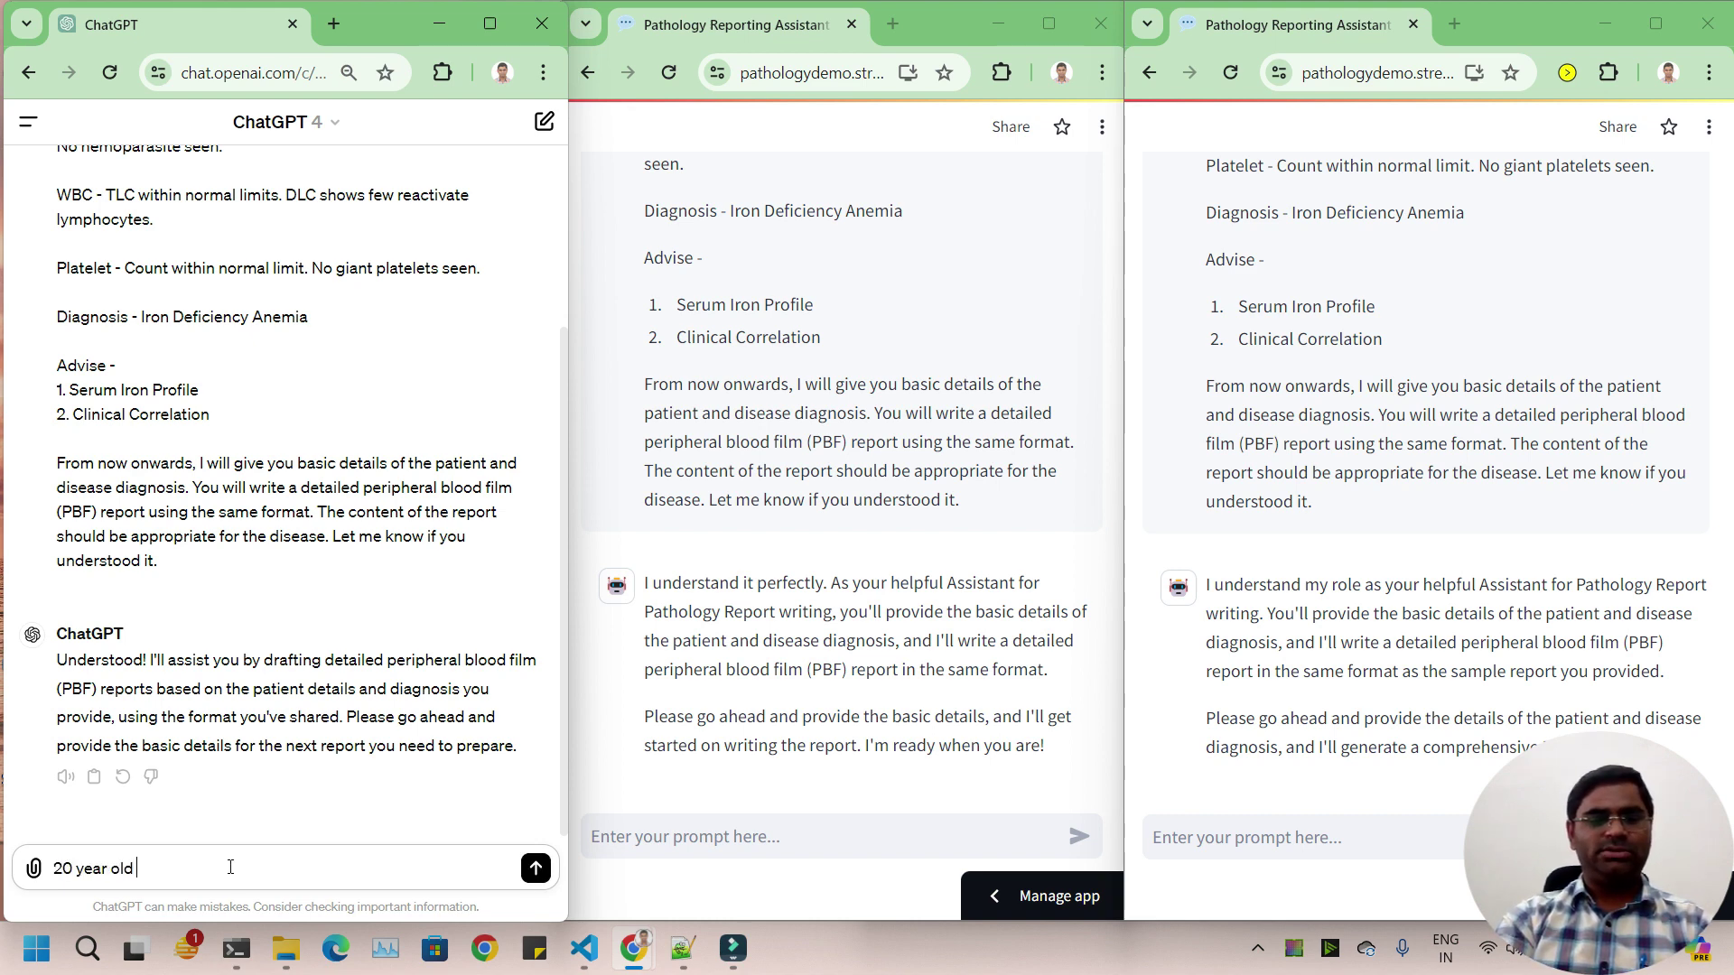
pyautogui.write('female, ')
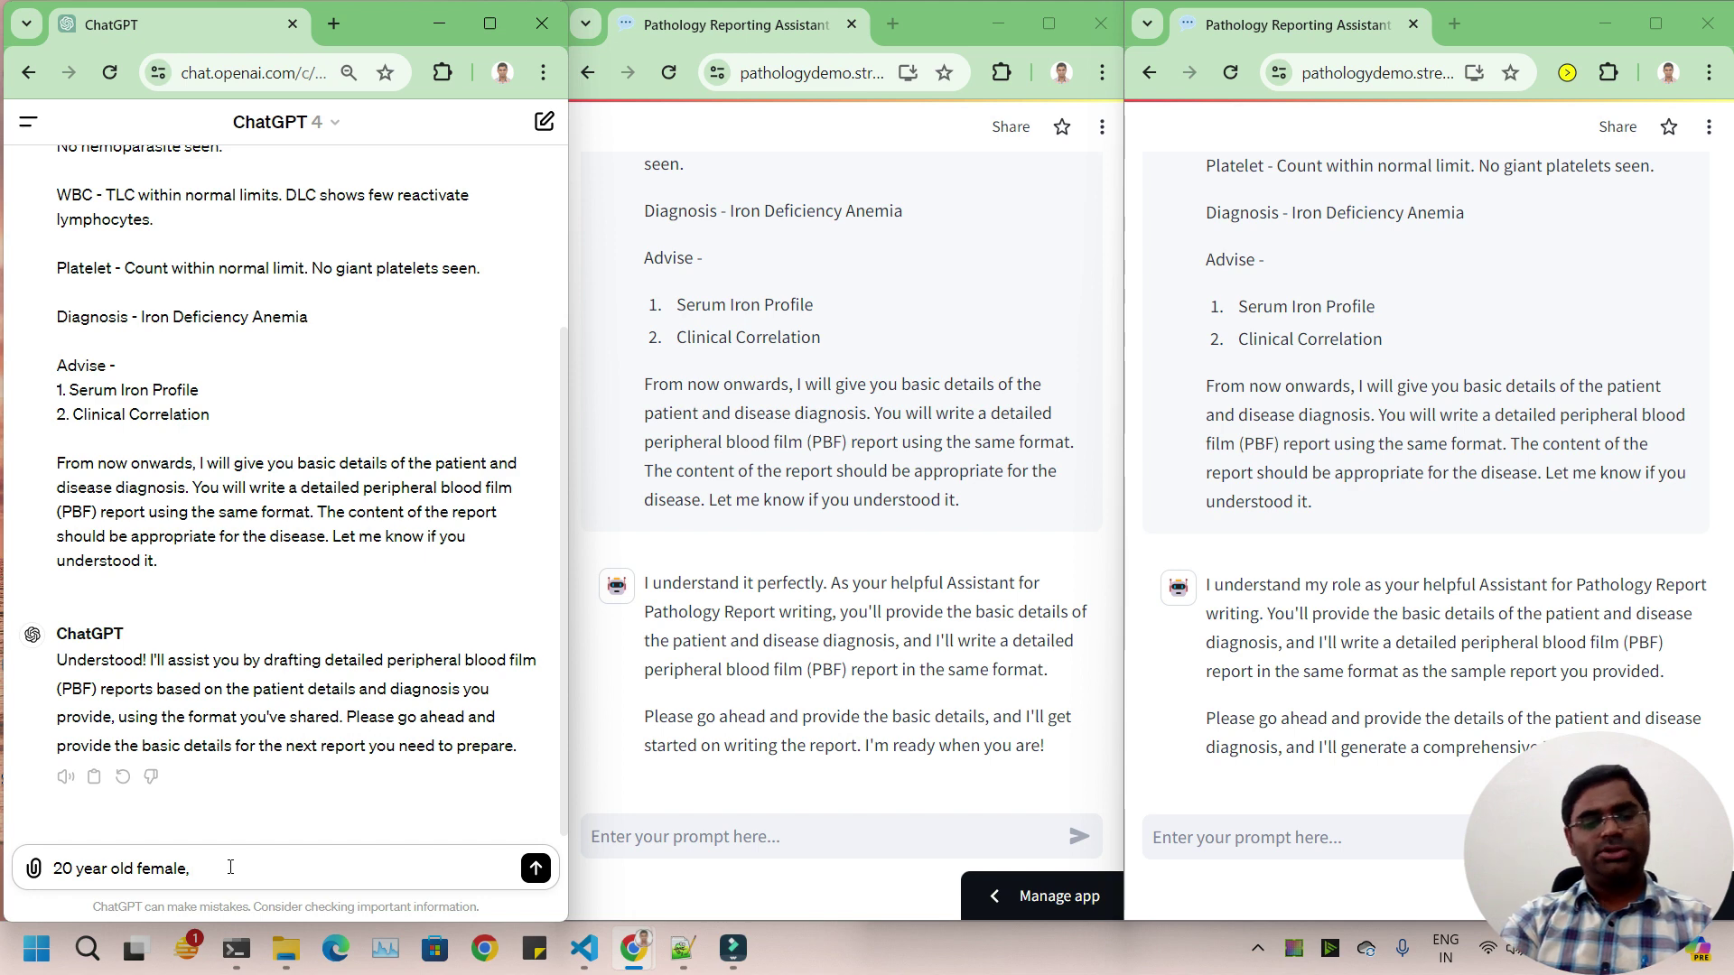
pyautogui.write('vit')
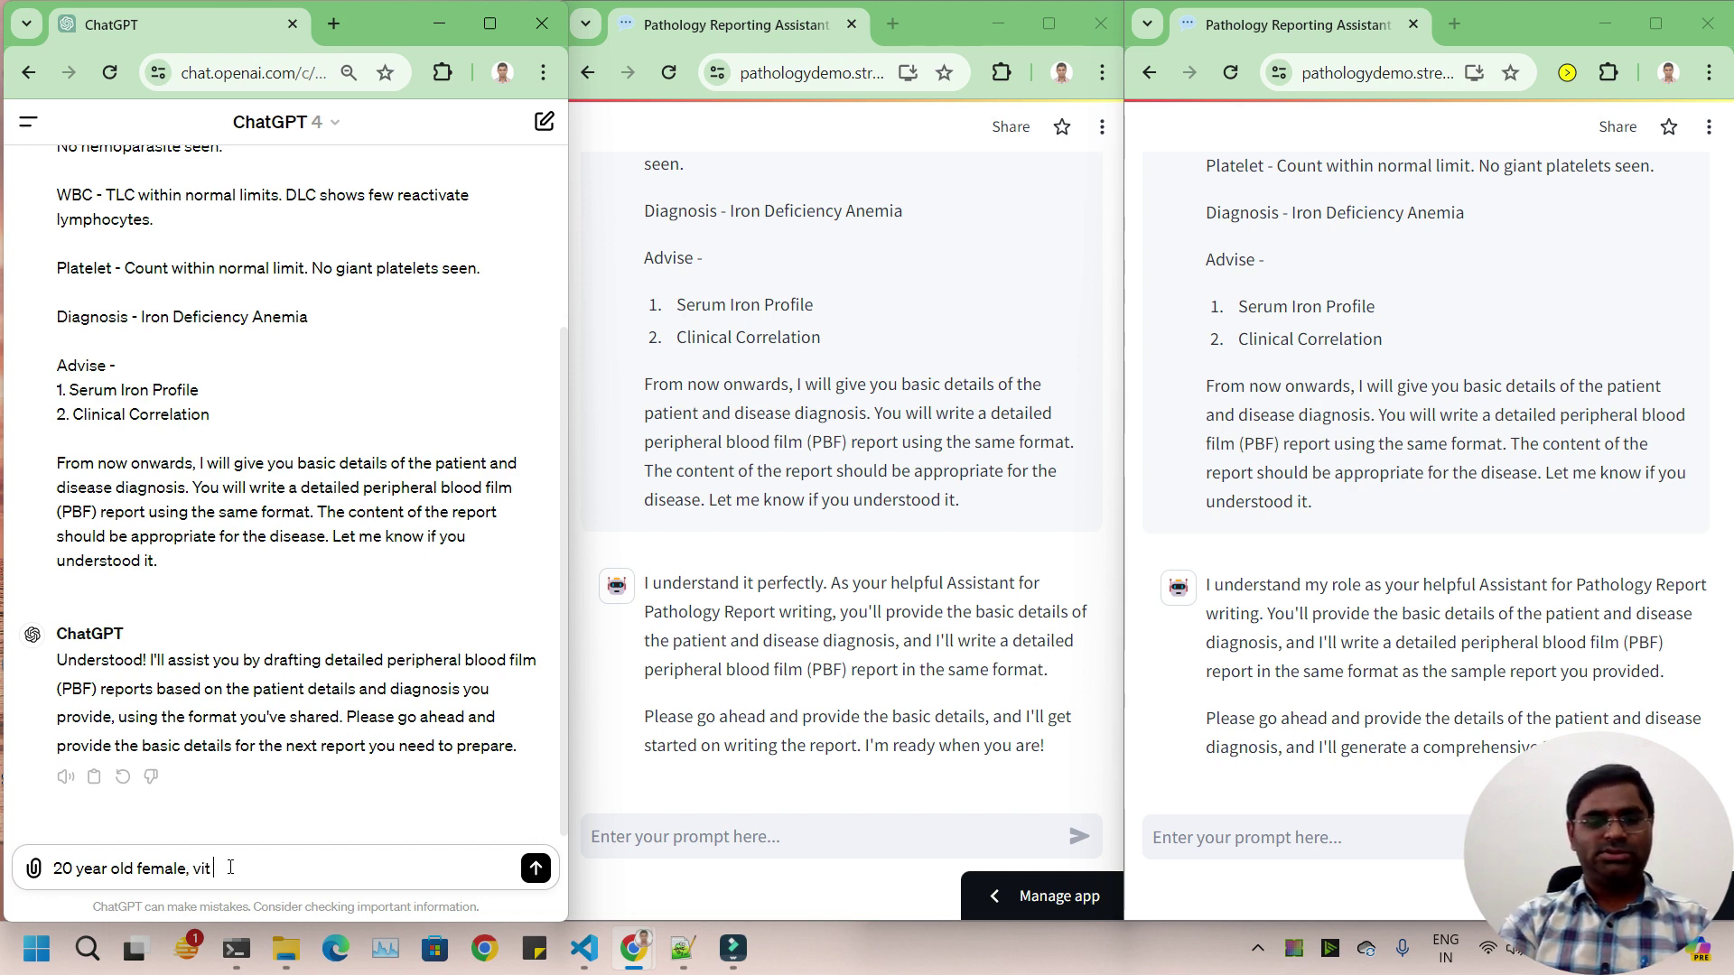
pyautogui.write('amin b1')
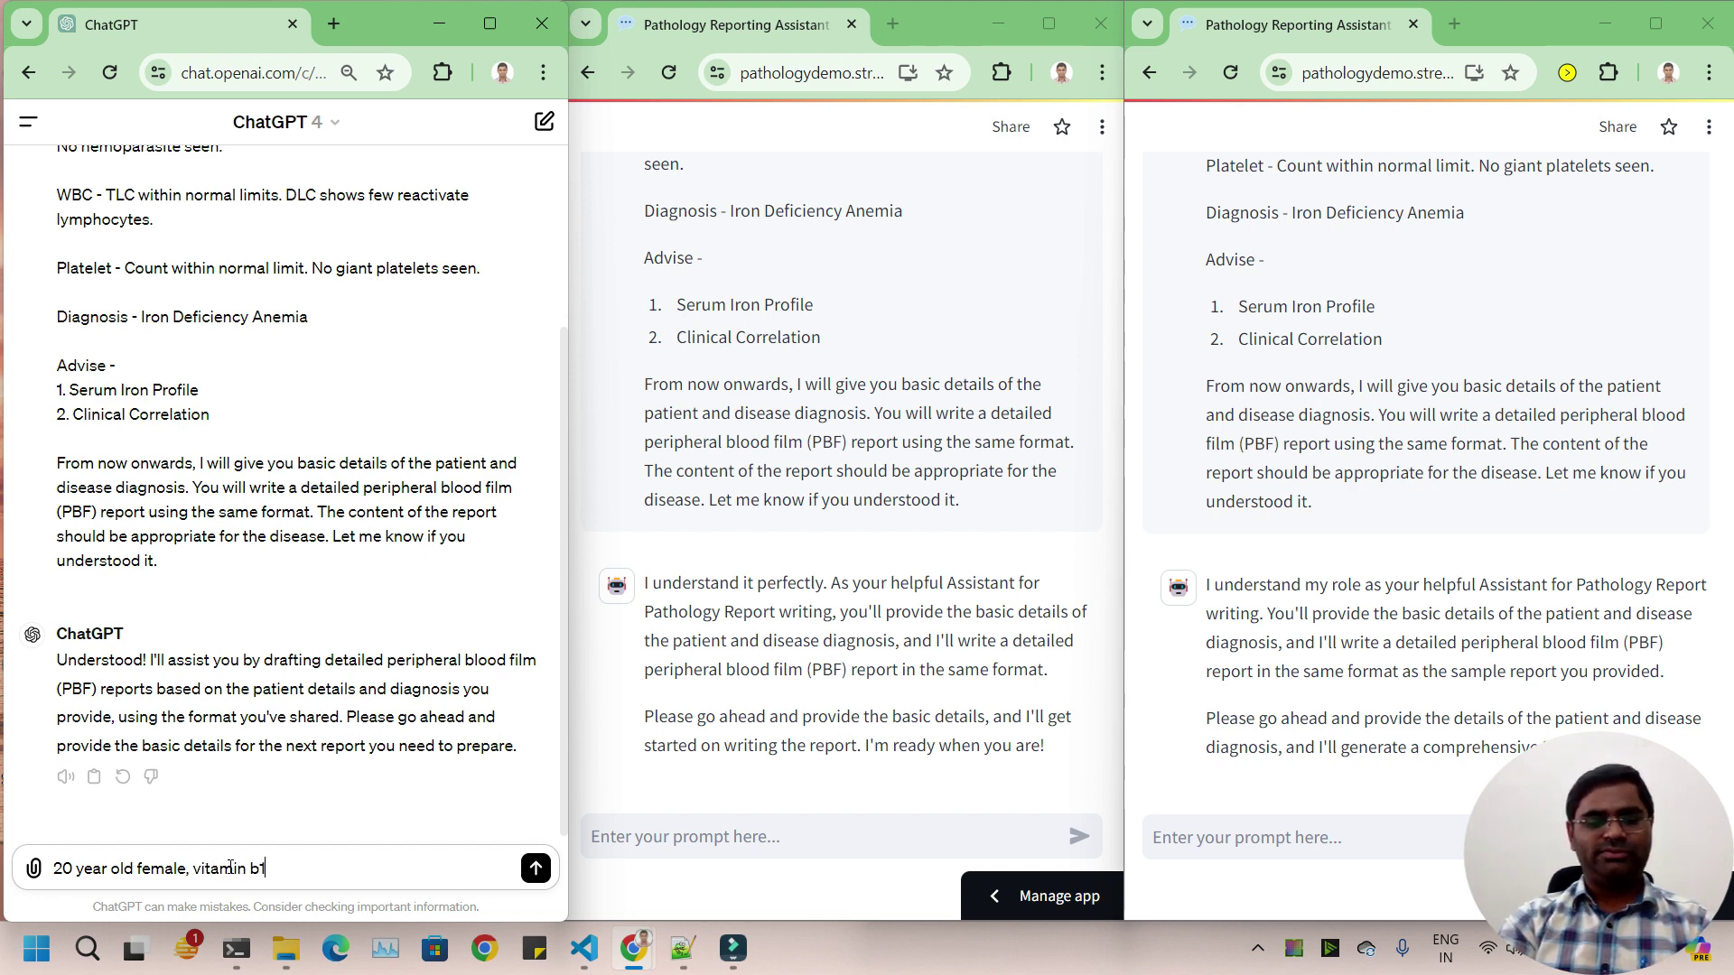
pyautogui.write('2 deficiency')
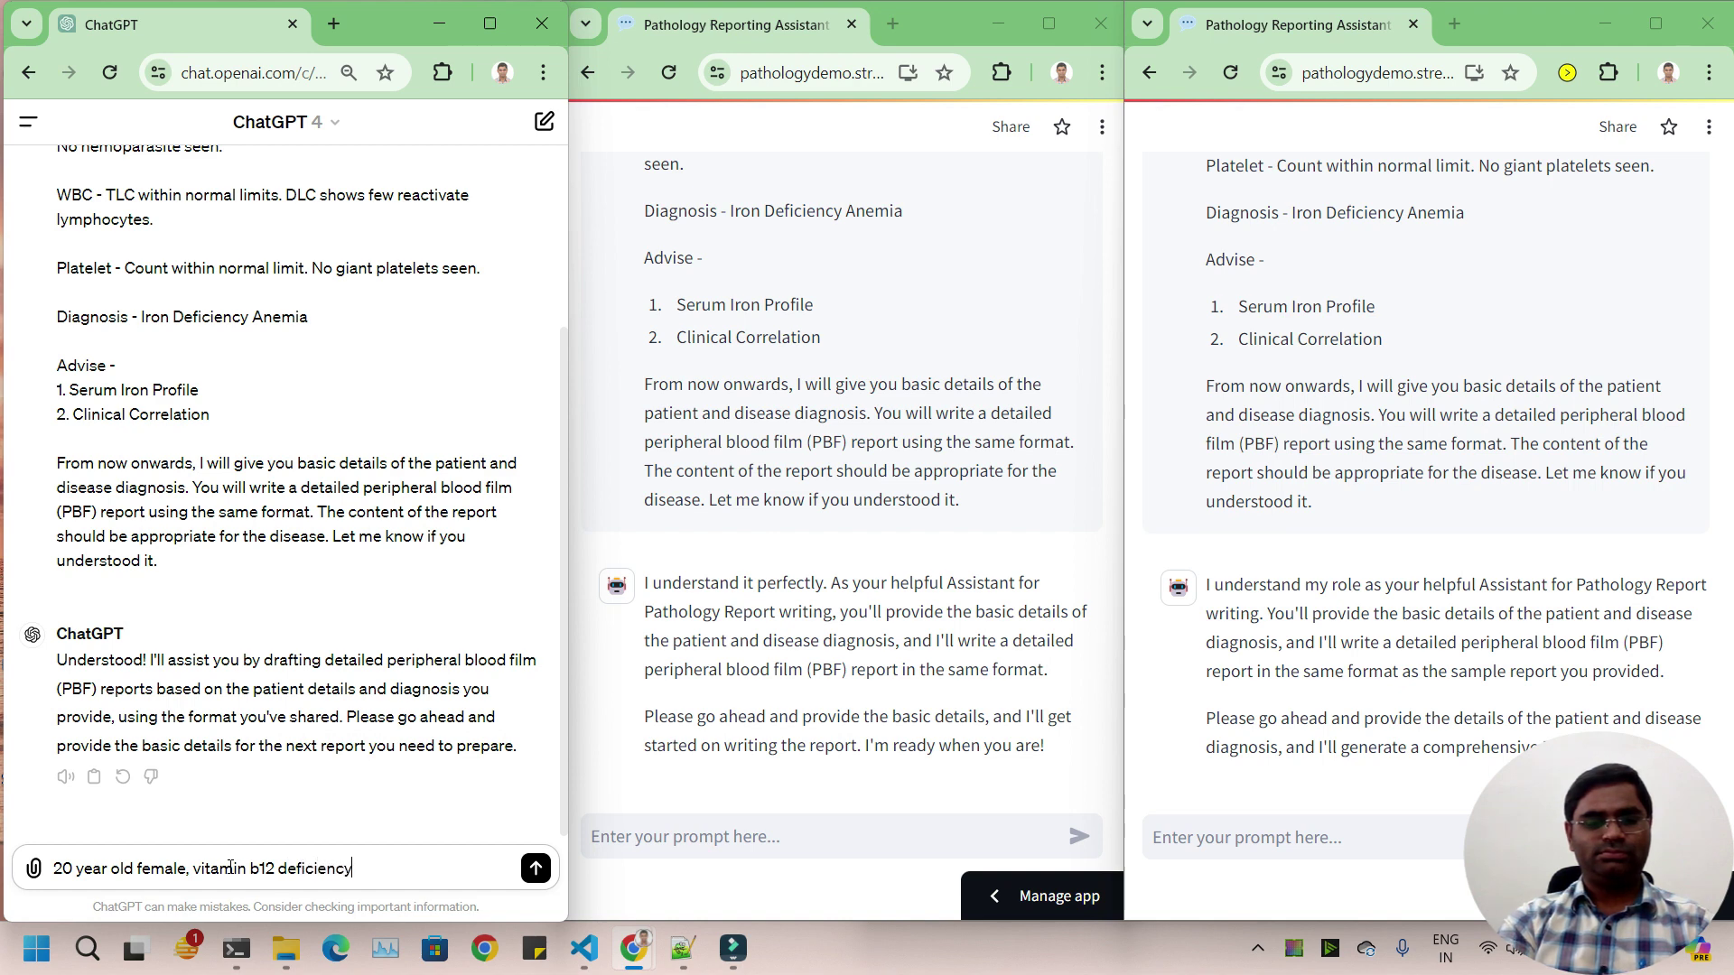
pyautogui.hotkey('ctrl', 'a')
pyautogui.hotkey('ctrl', 'c')
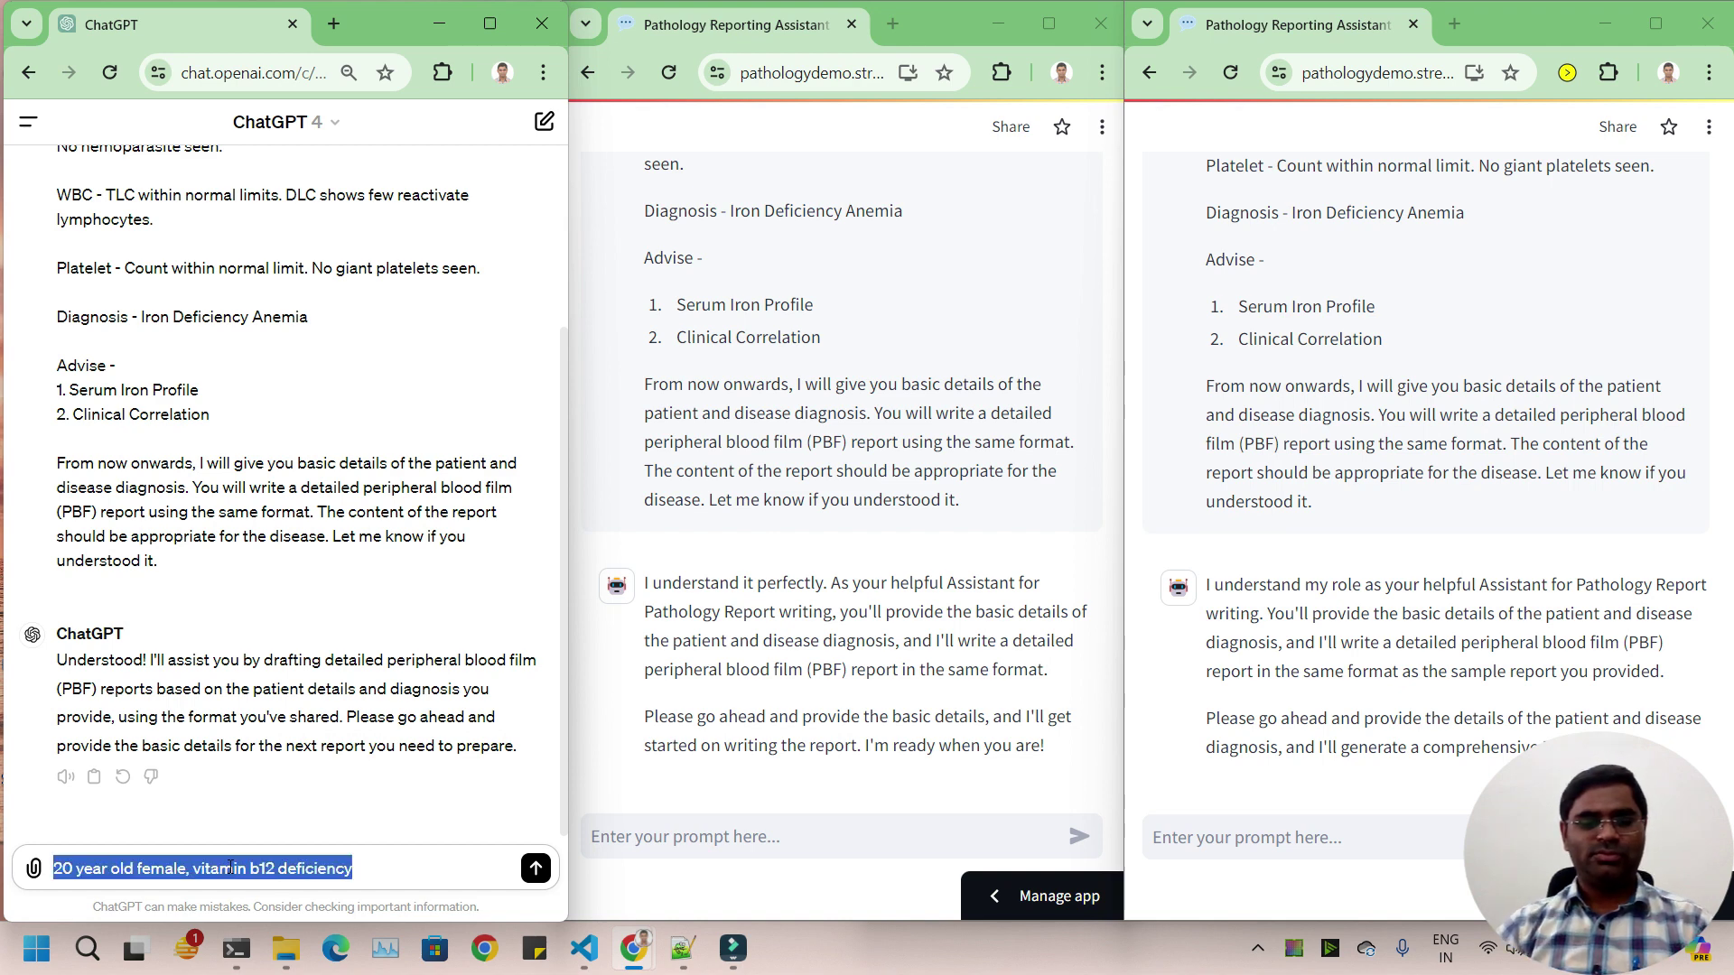
pyautogui.click(542, 865)
# Step: Send the same patient details to the LLaMA3-8b and LLaMA3-70b assistants
pyautogui.click(813, 836)
pyautogui.hotkey('ctrl', 'v')
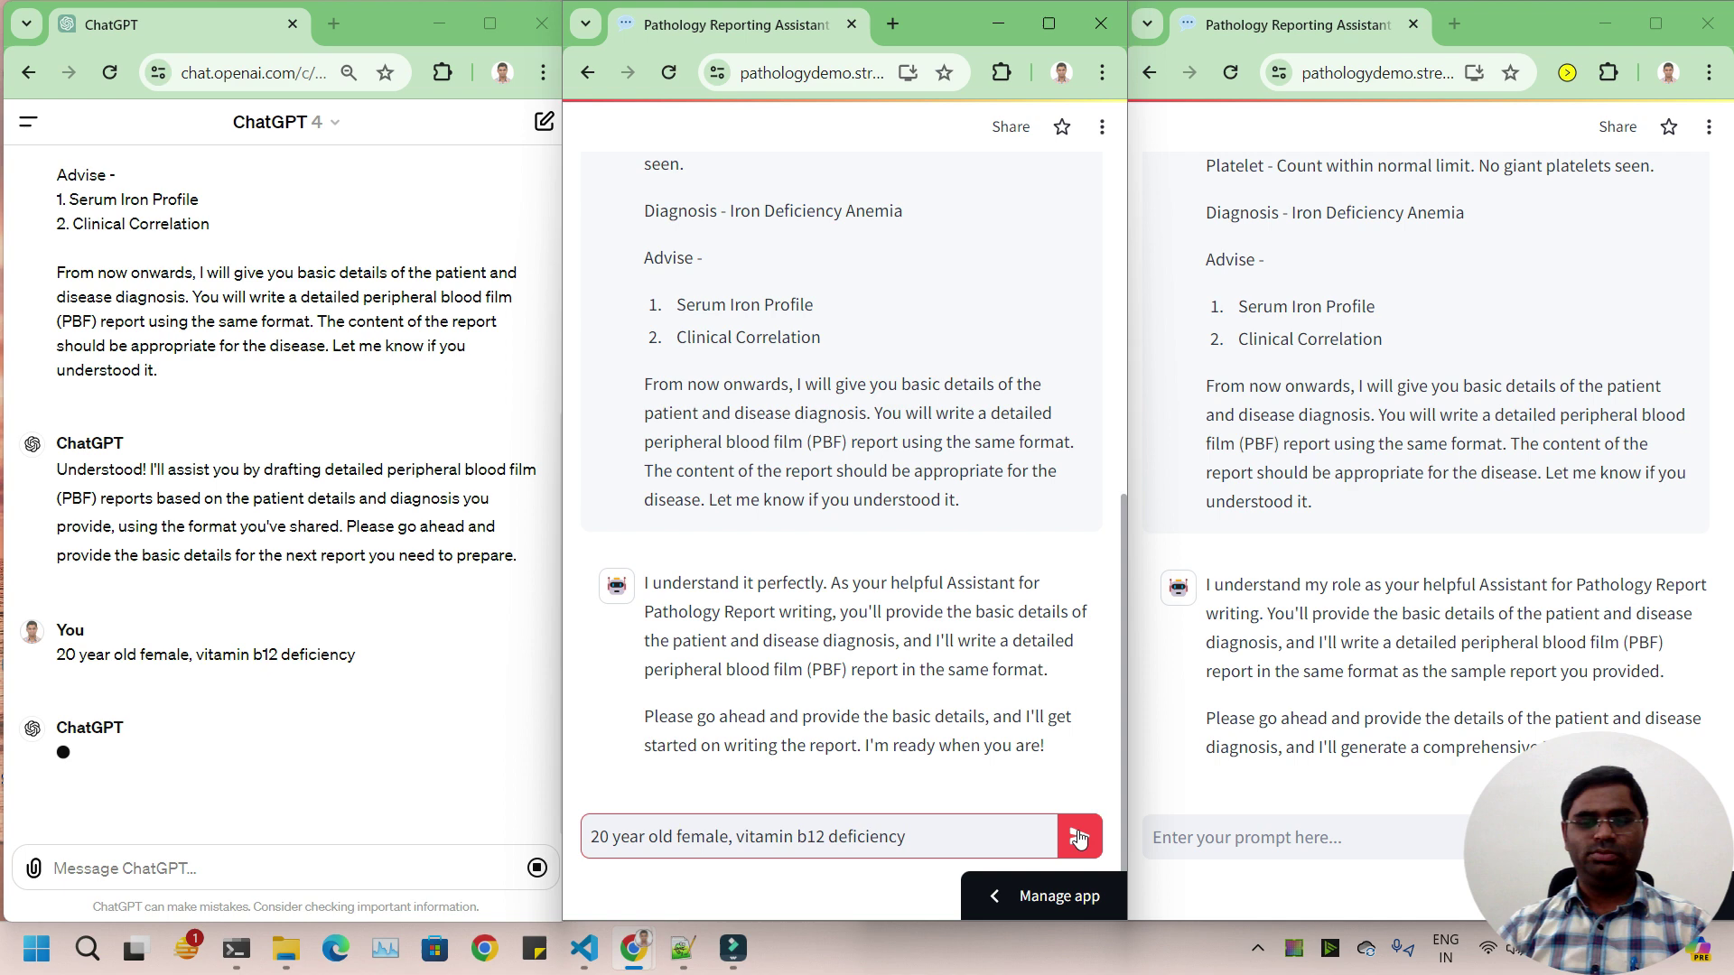
pyautogui.click(1079, 836)
pyautogui.click(1310, 837)
pyautogui.hotkey('ctrl', 'v')
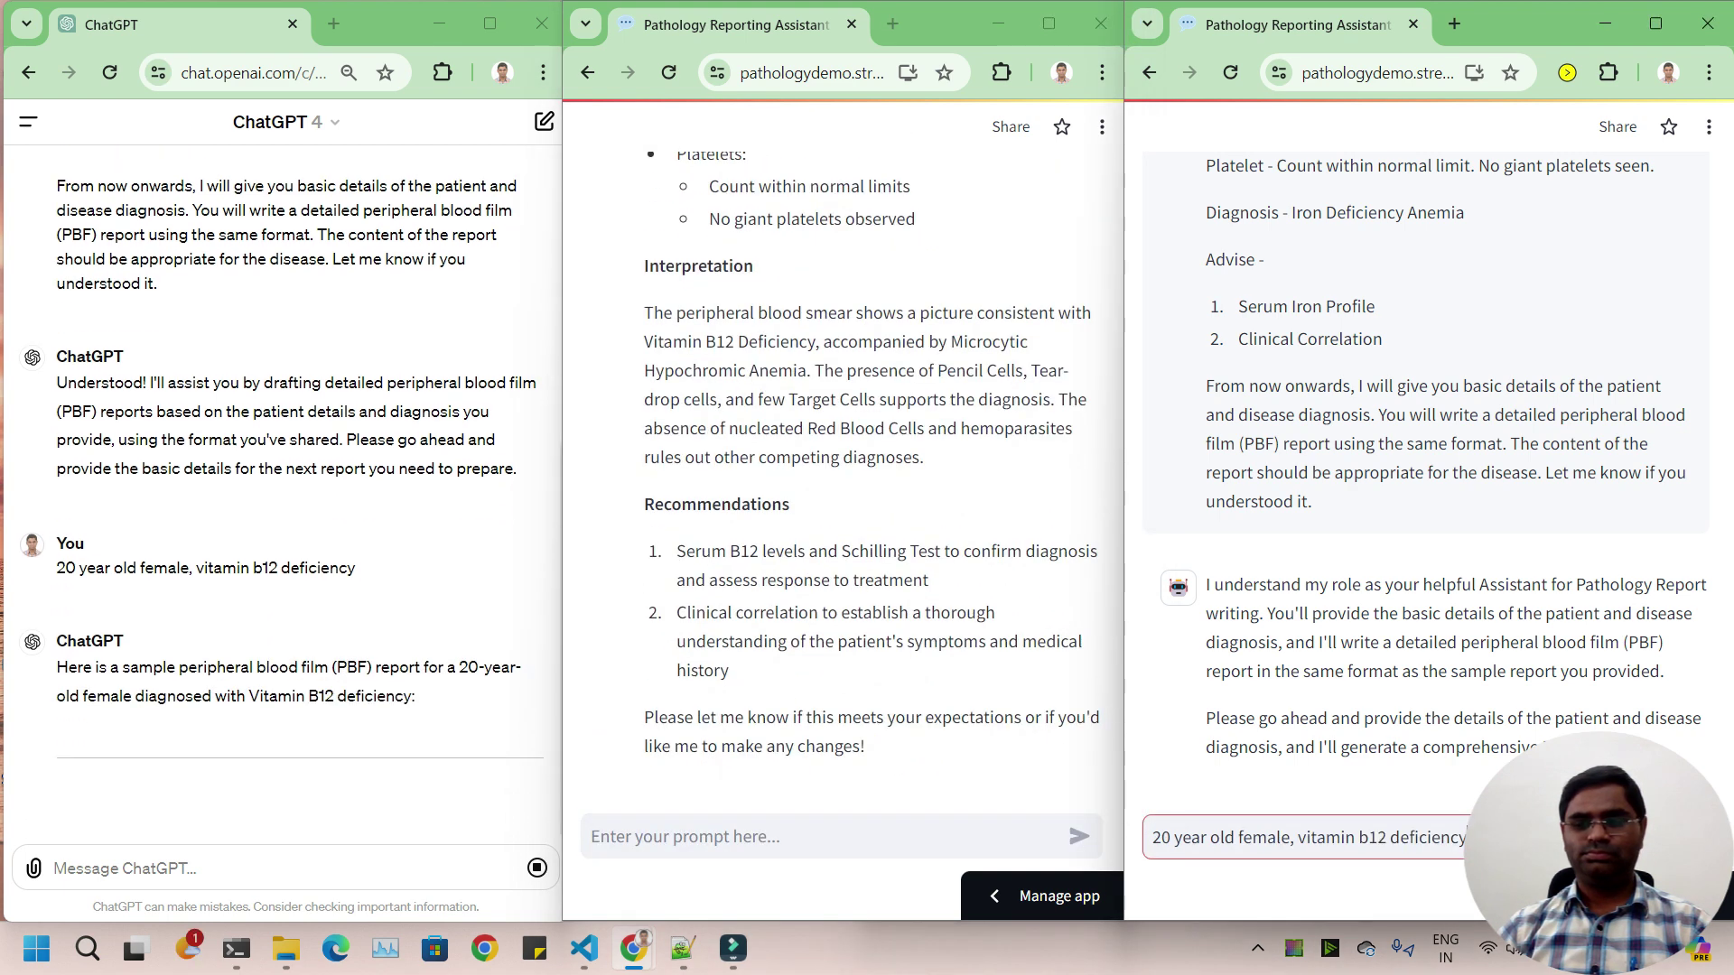
pyautogui.press('Return')
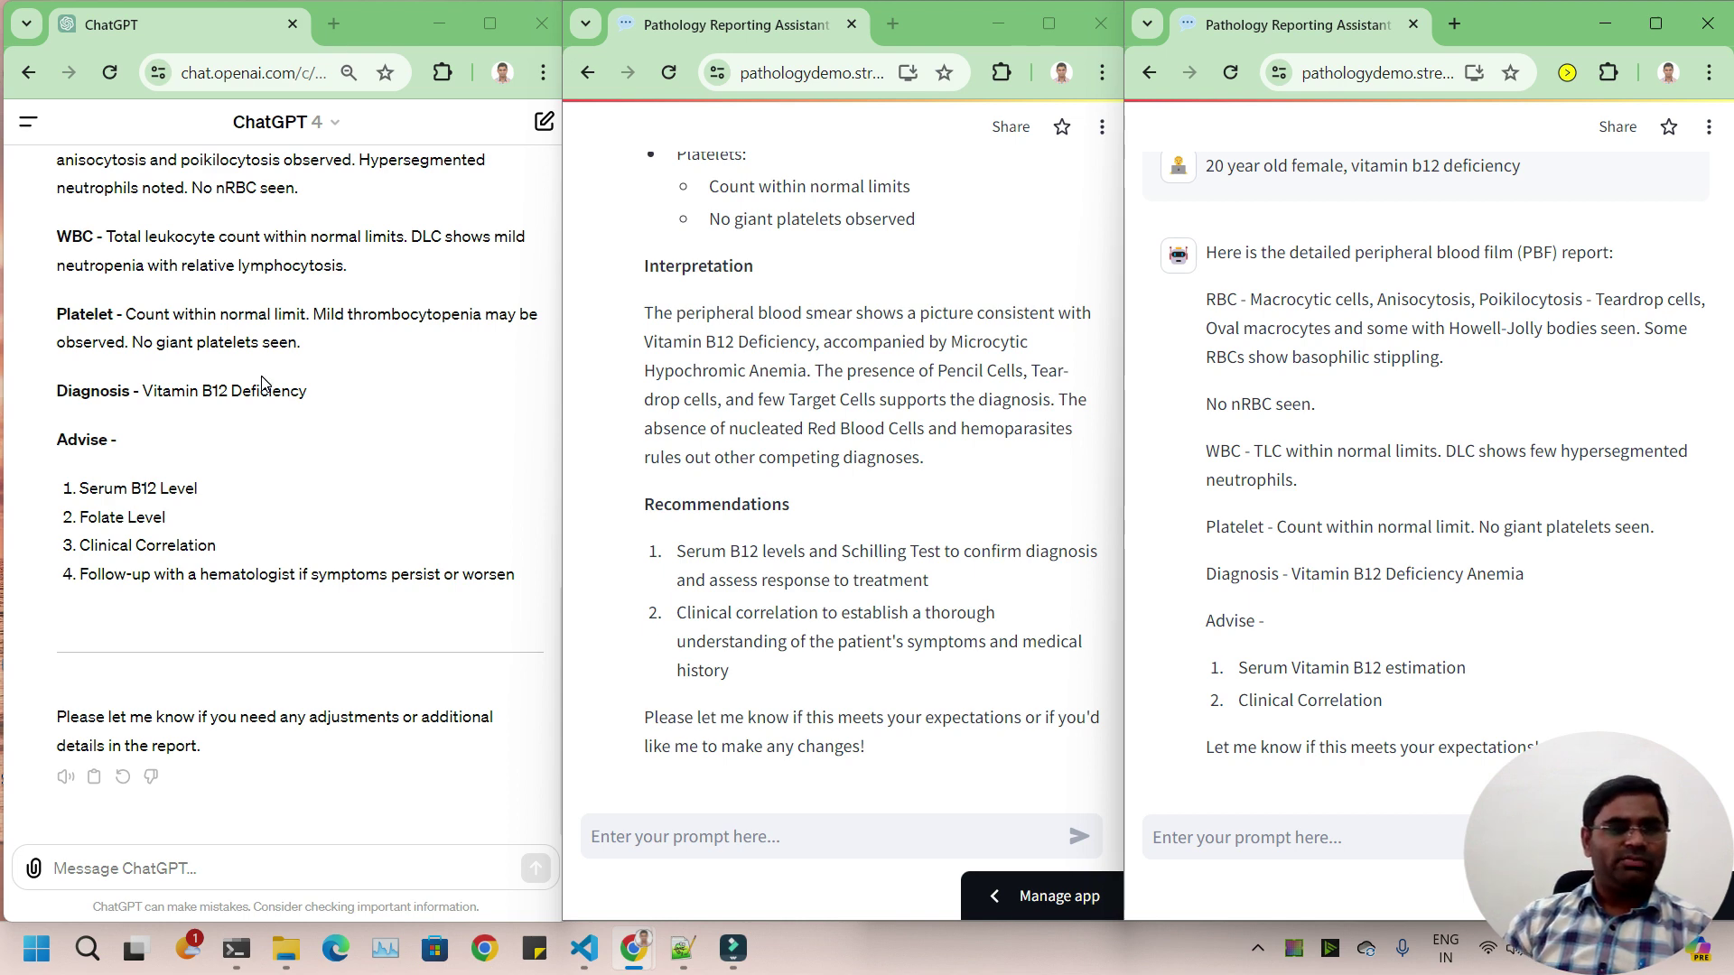
# Step: Scroll up through ChatGPT's B12 report to review RBC, WBC, Platelet, Diagnosis and Advise
pyautogui.scroll(1, 262, 384)
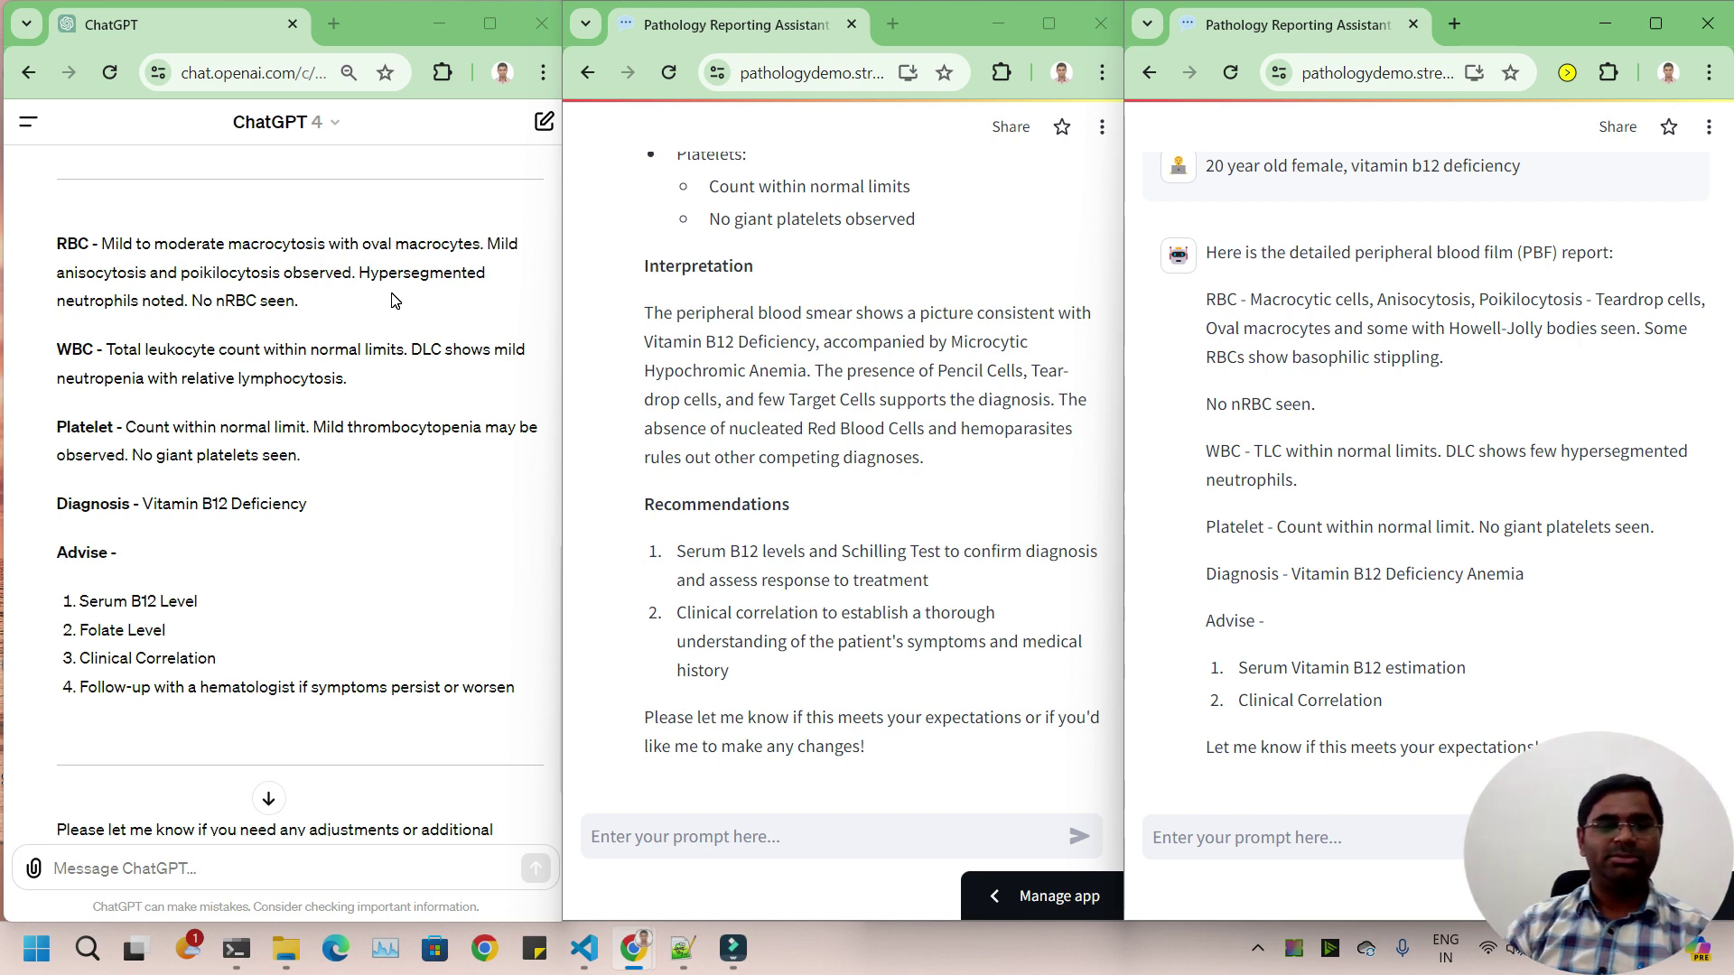
pyautogui.scroll(10, 1044, 507)
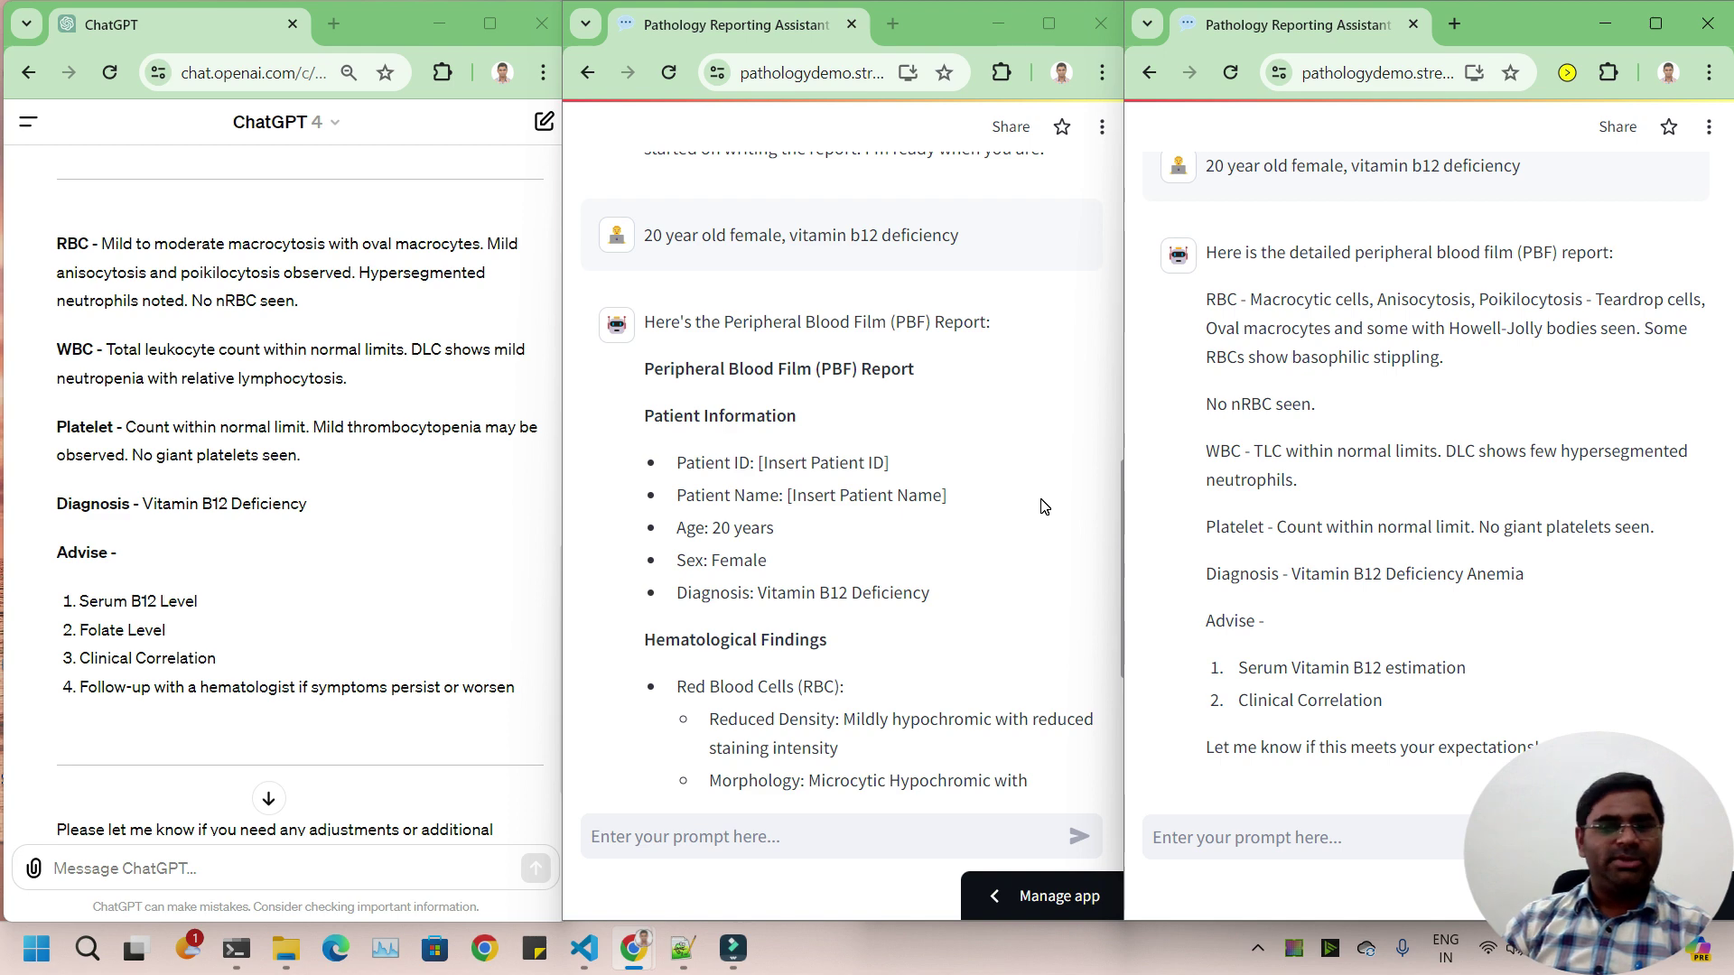
pyautogui.scroll(-3, 796, 512)
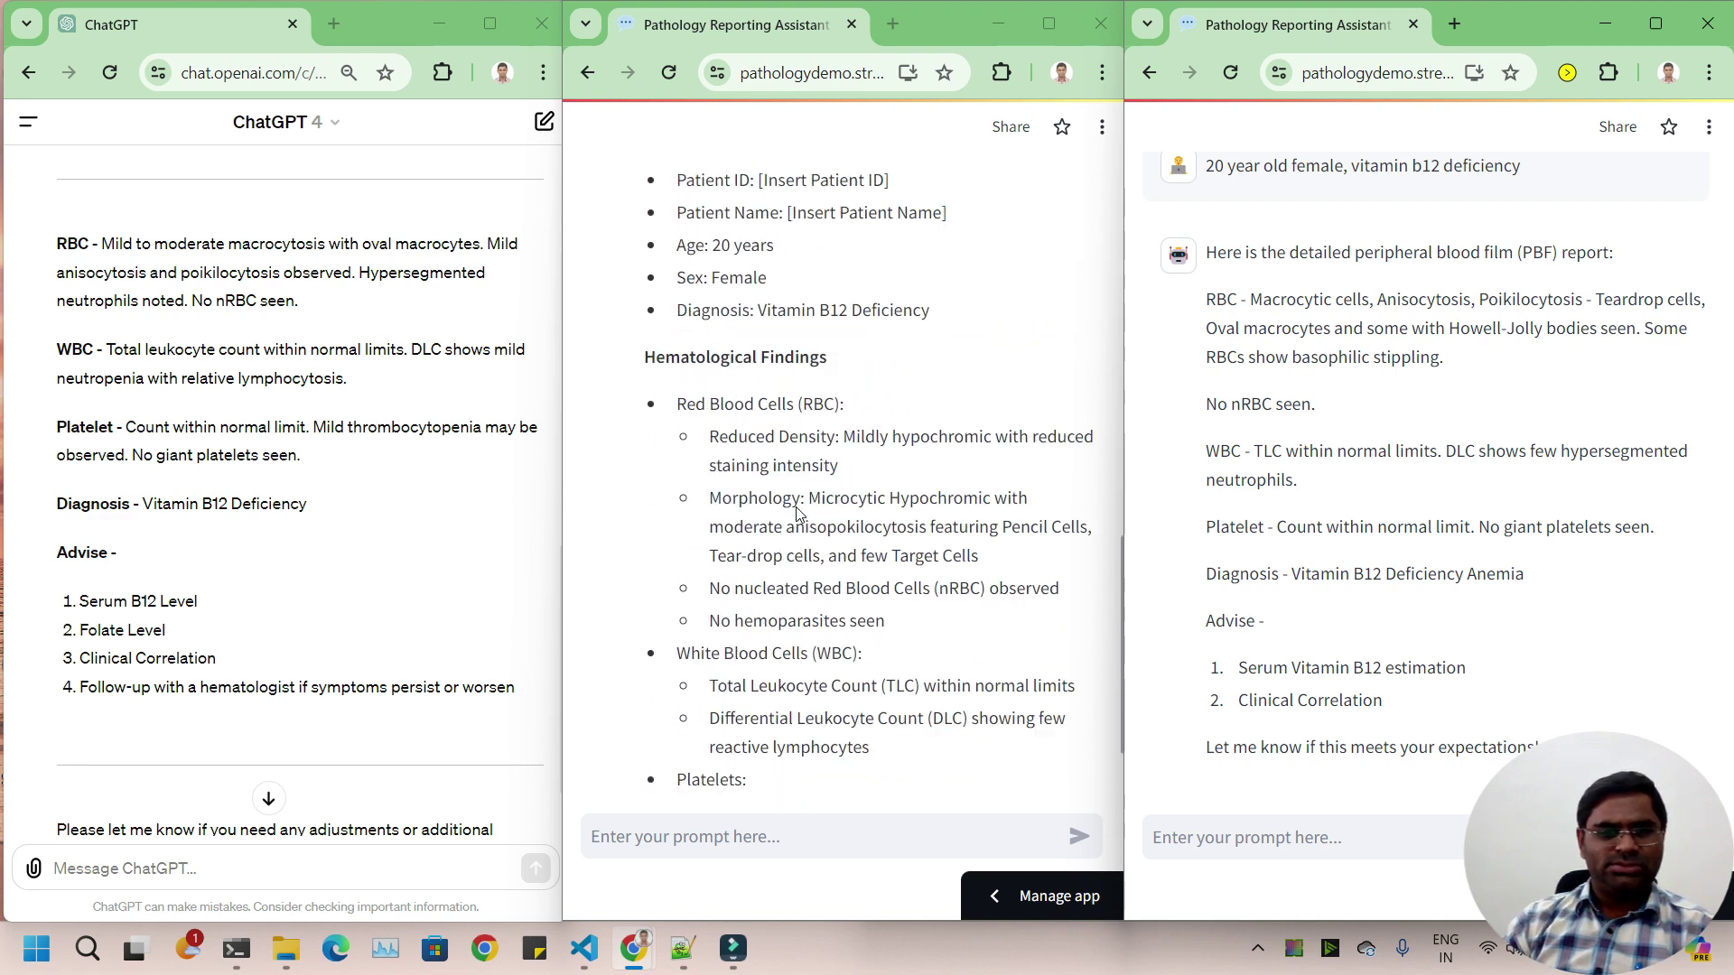
pyautogui.scroll(2, 797, 513)
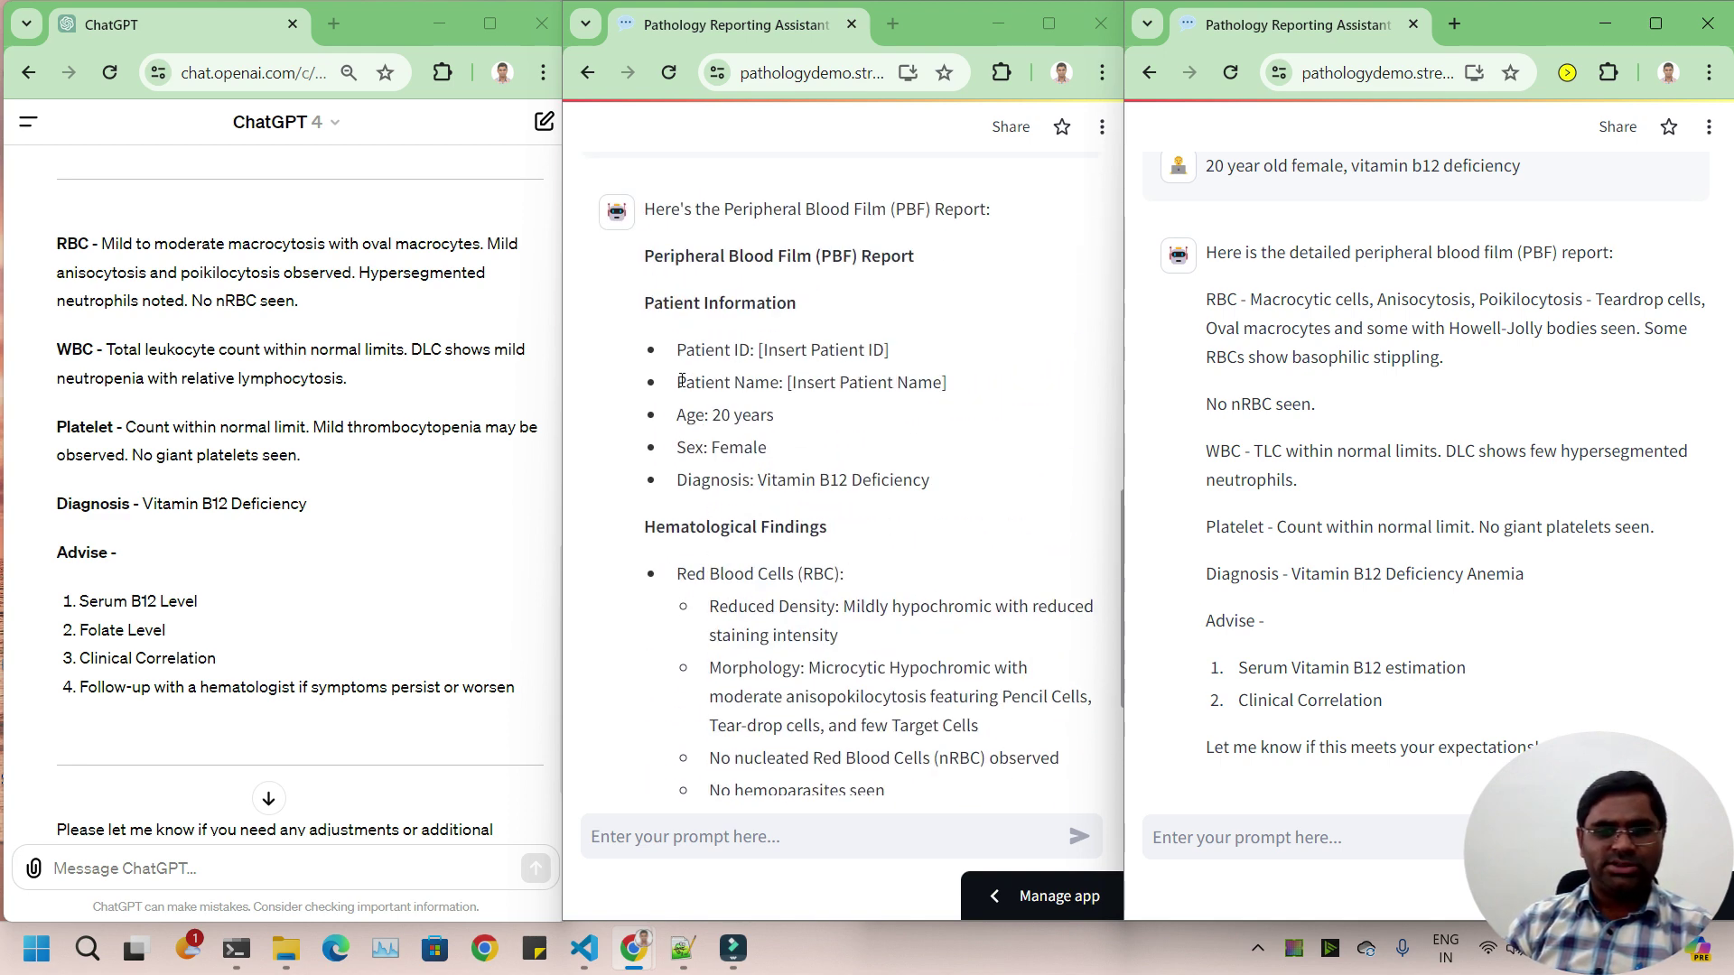
pyautogui.scroll(-1, 713, 442)
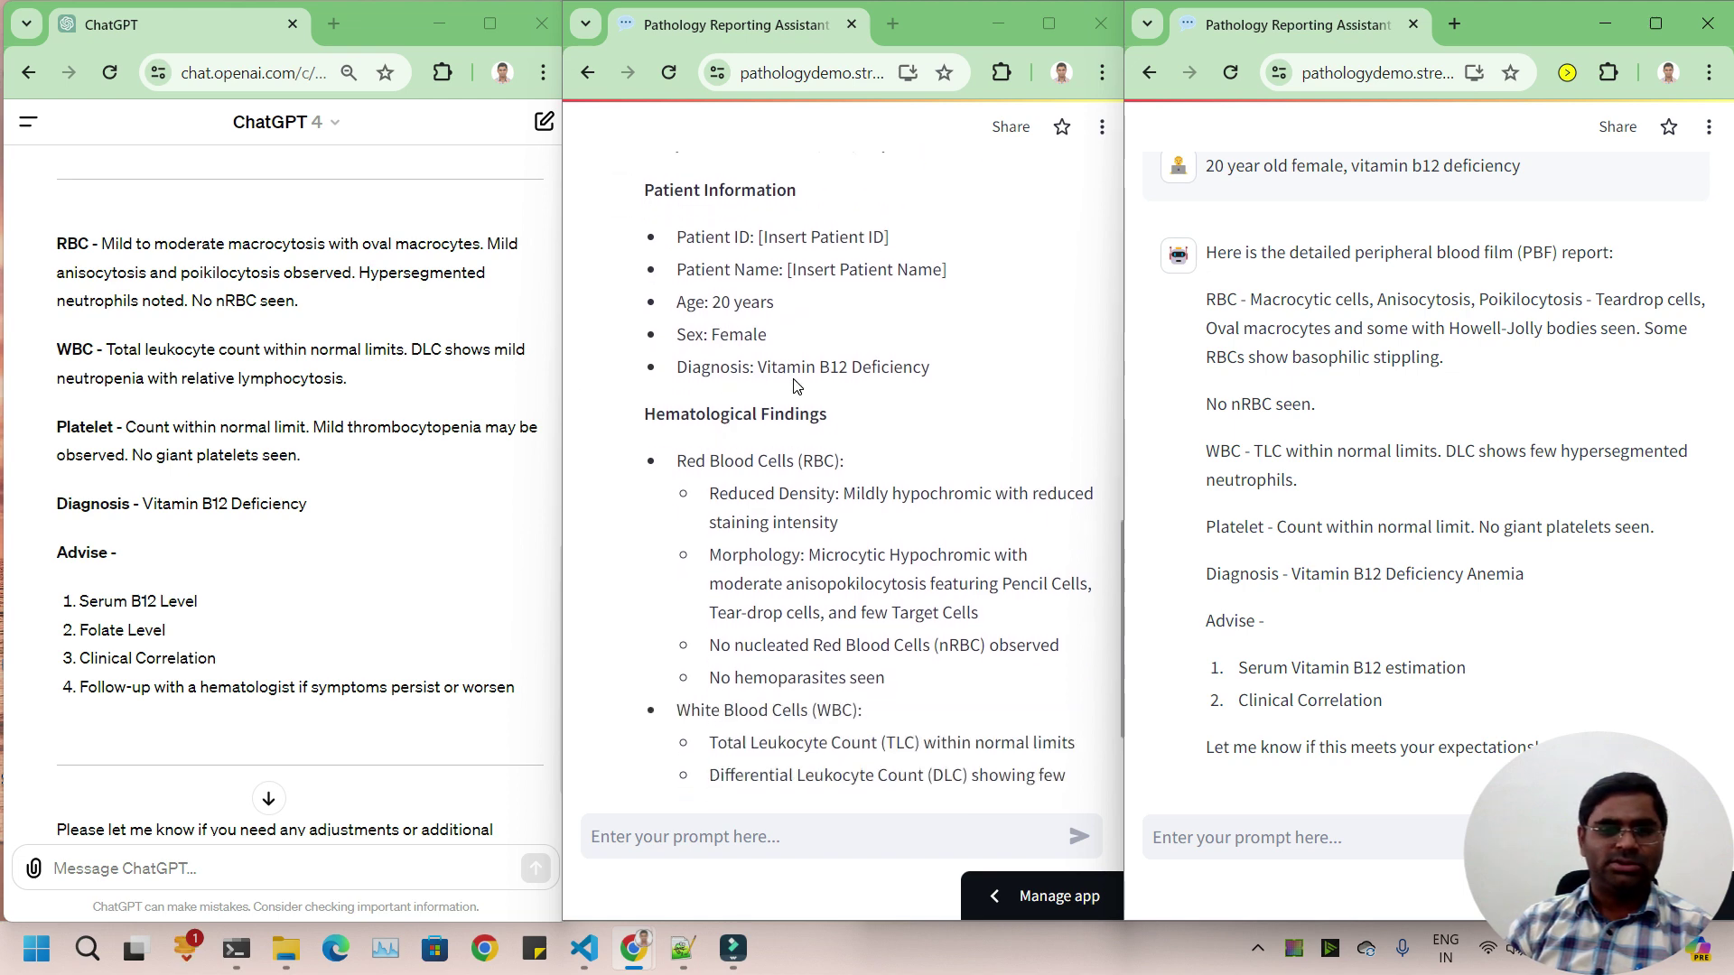
pyautogui.scroll(-1, 645, 451)
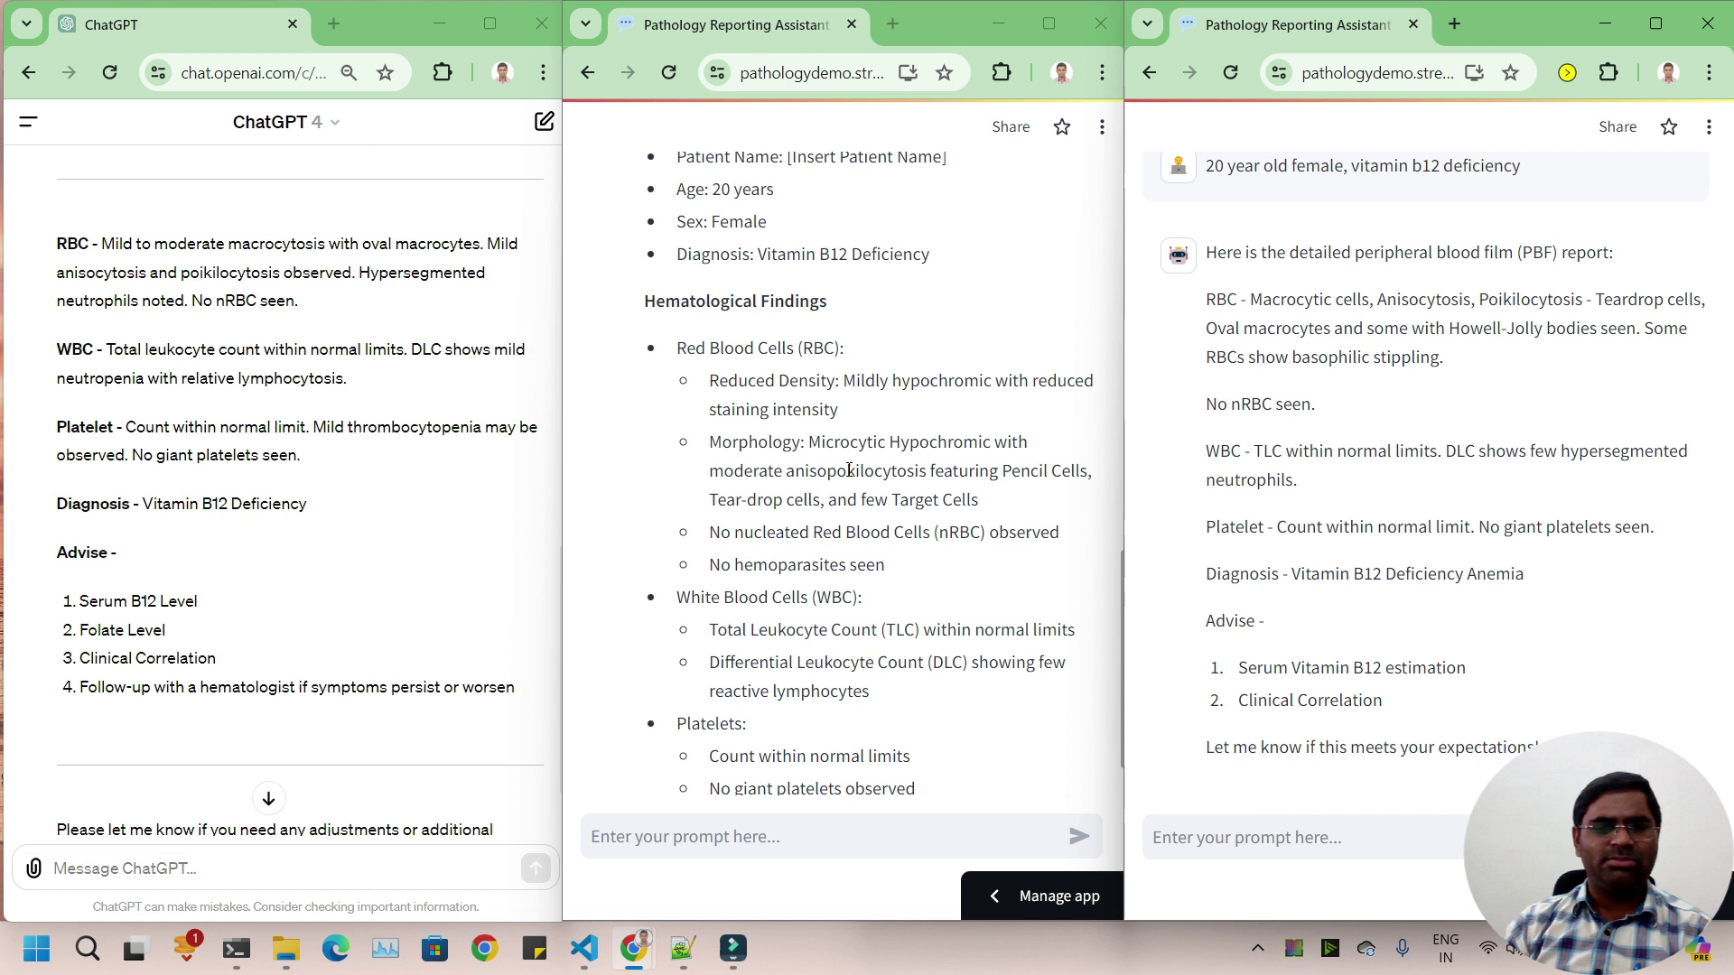
pyautogui.scroll(-1, 847, 470)
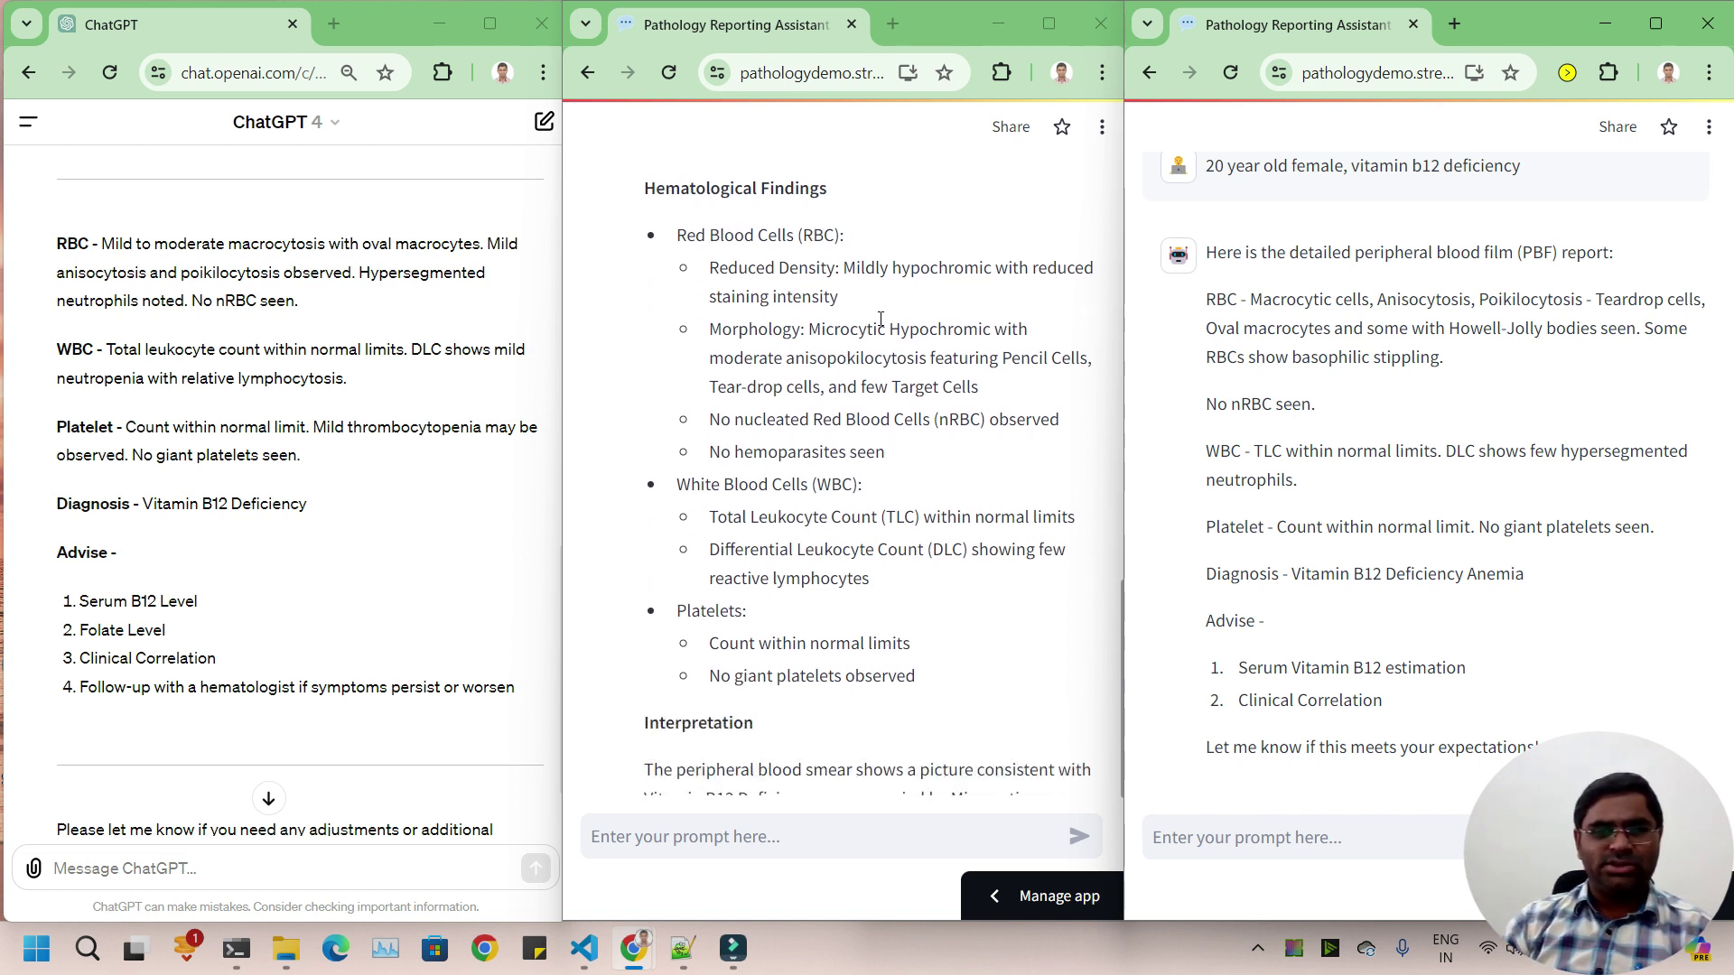
pyautogui.moveTo(893, 269)
pyautogui.mouseDown()
pyautogui.moveTo(998, 275)
pyautogui.moveTo(984, 279)
pyautogui.mouseUp()
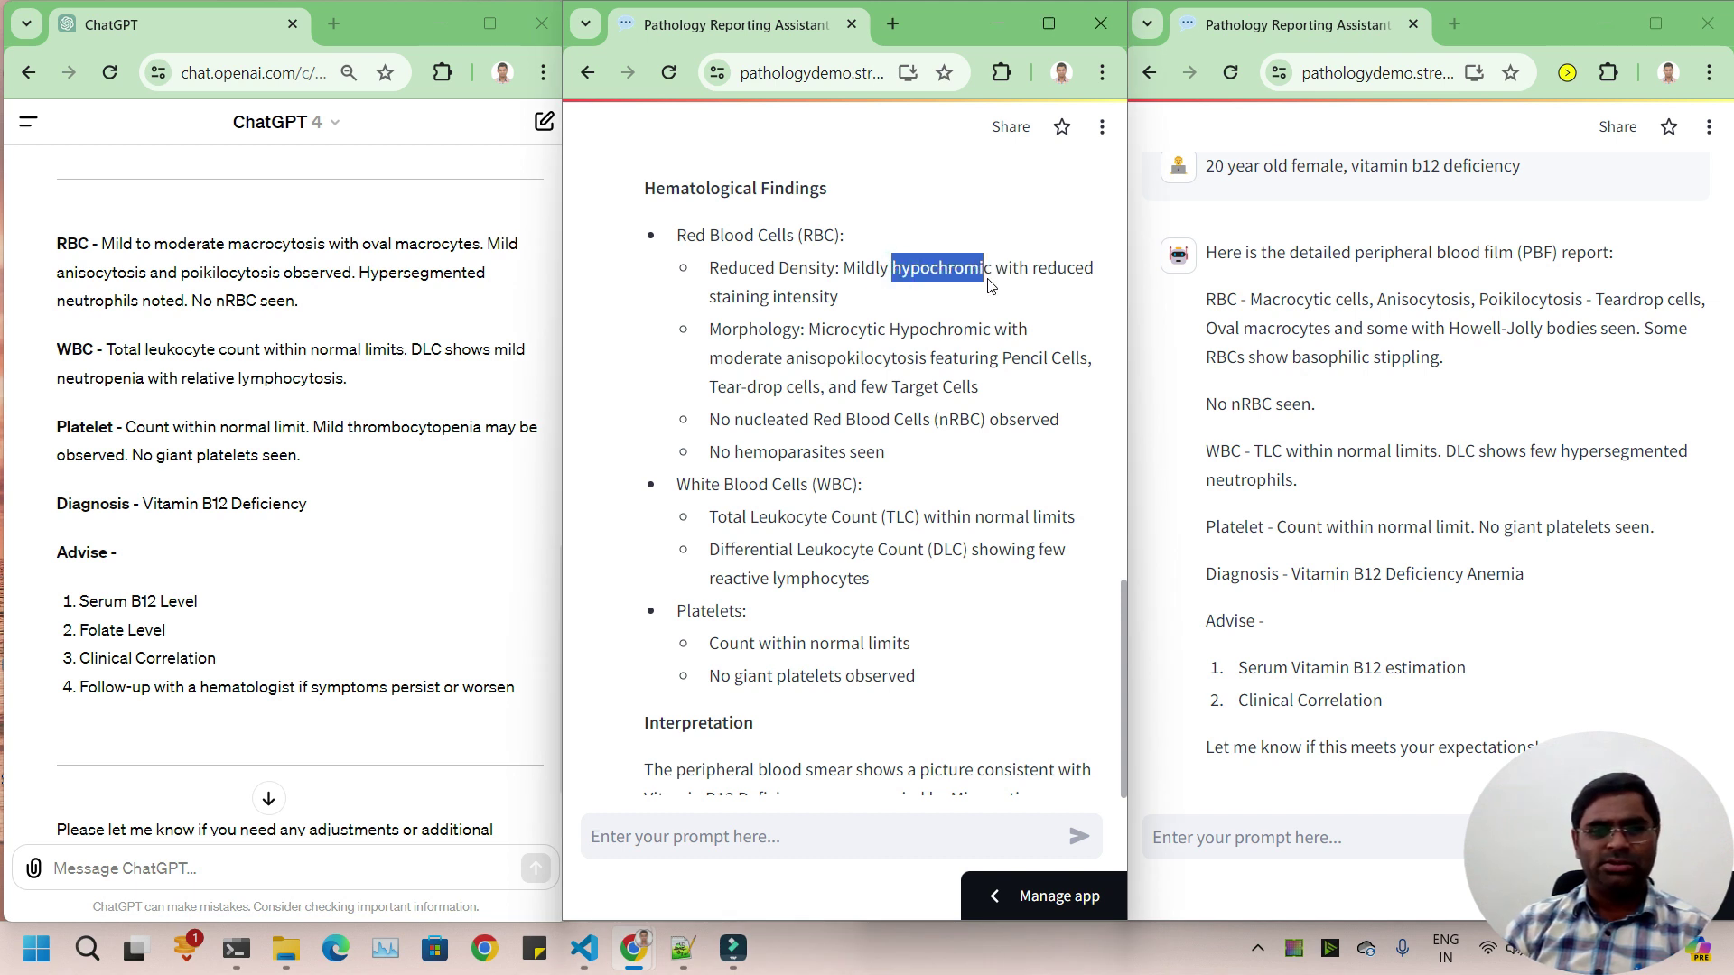
pyautogui.doubleClick(874, 327)
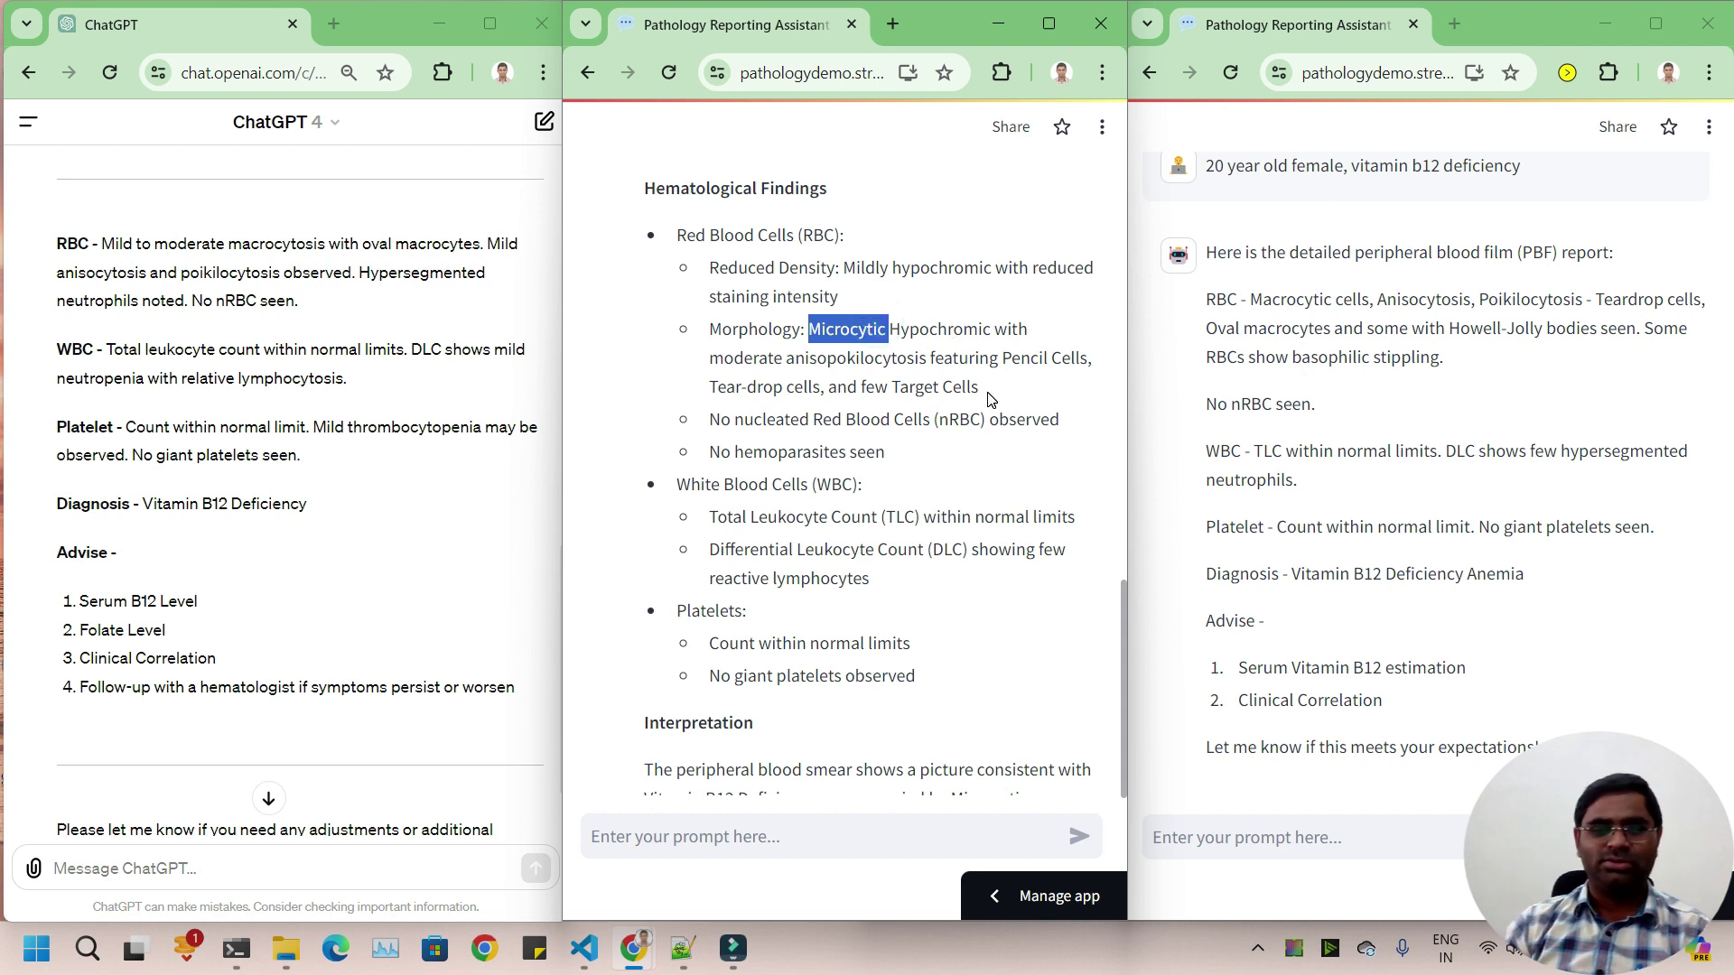
pyautogui.click(866, 375)
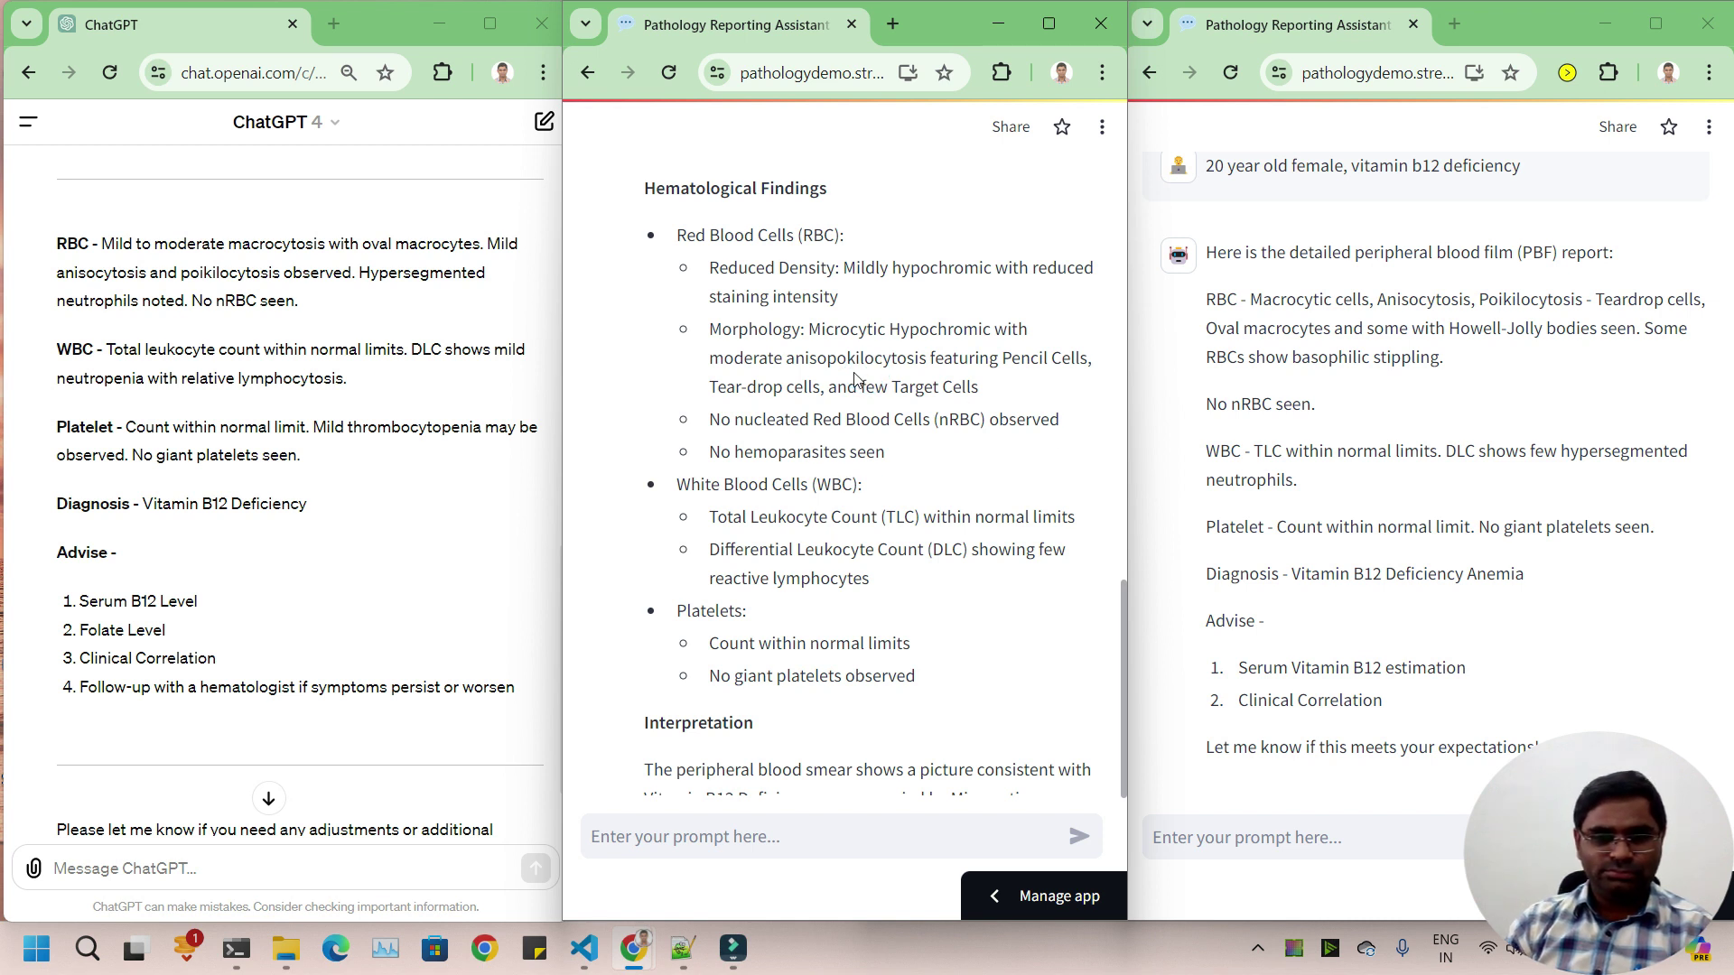
pyautogui.scroll(-1, 856, 378)
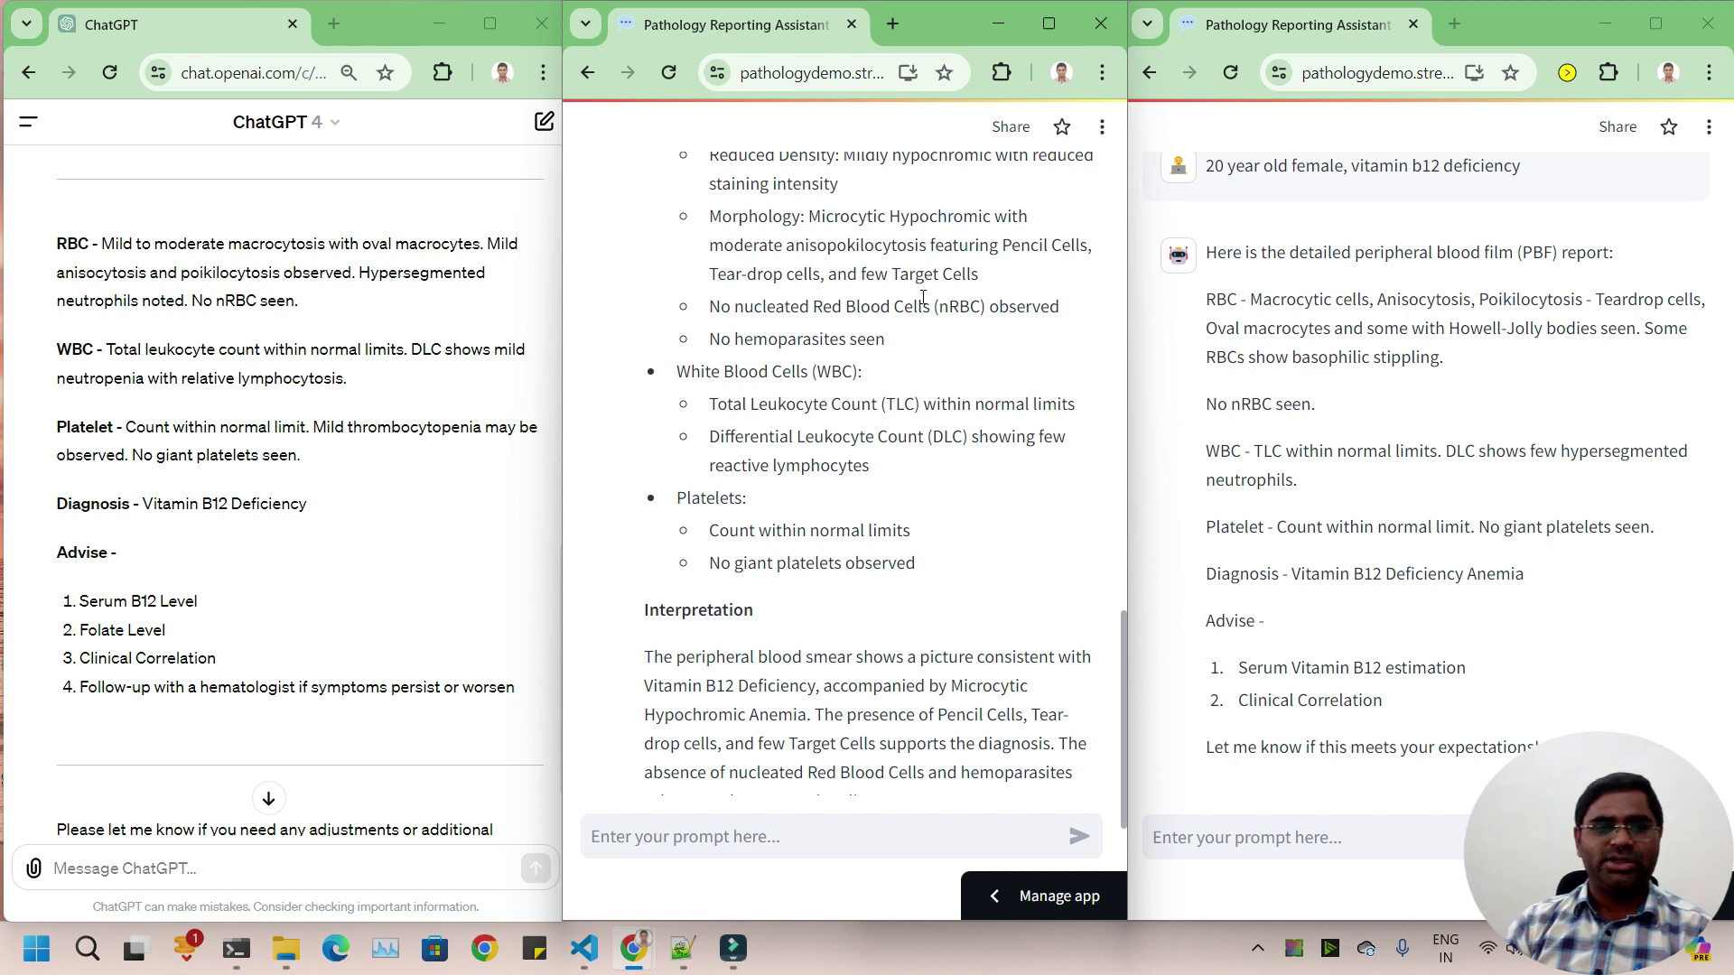
pyautogui.doubleClick(262, 242)
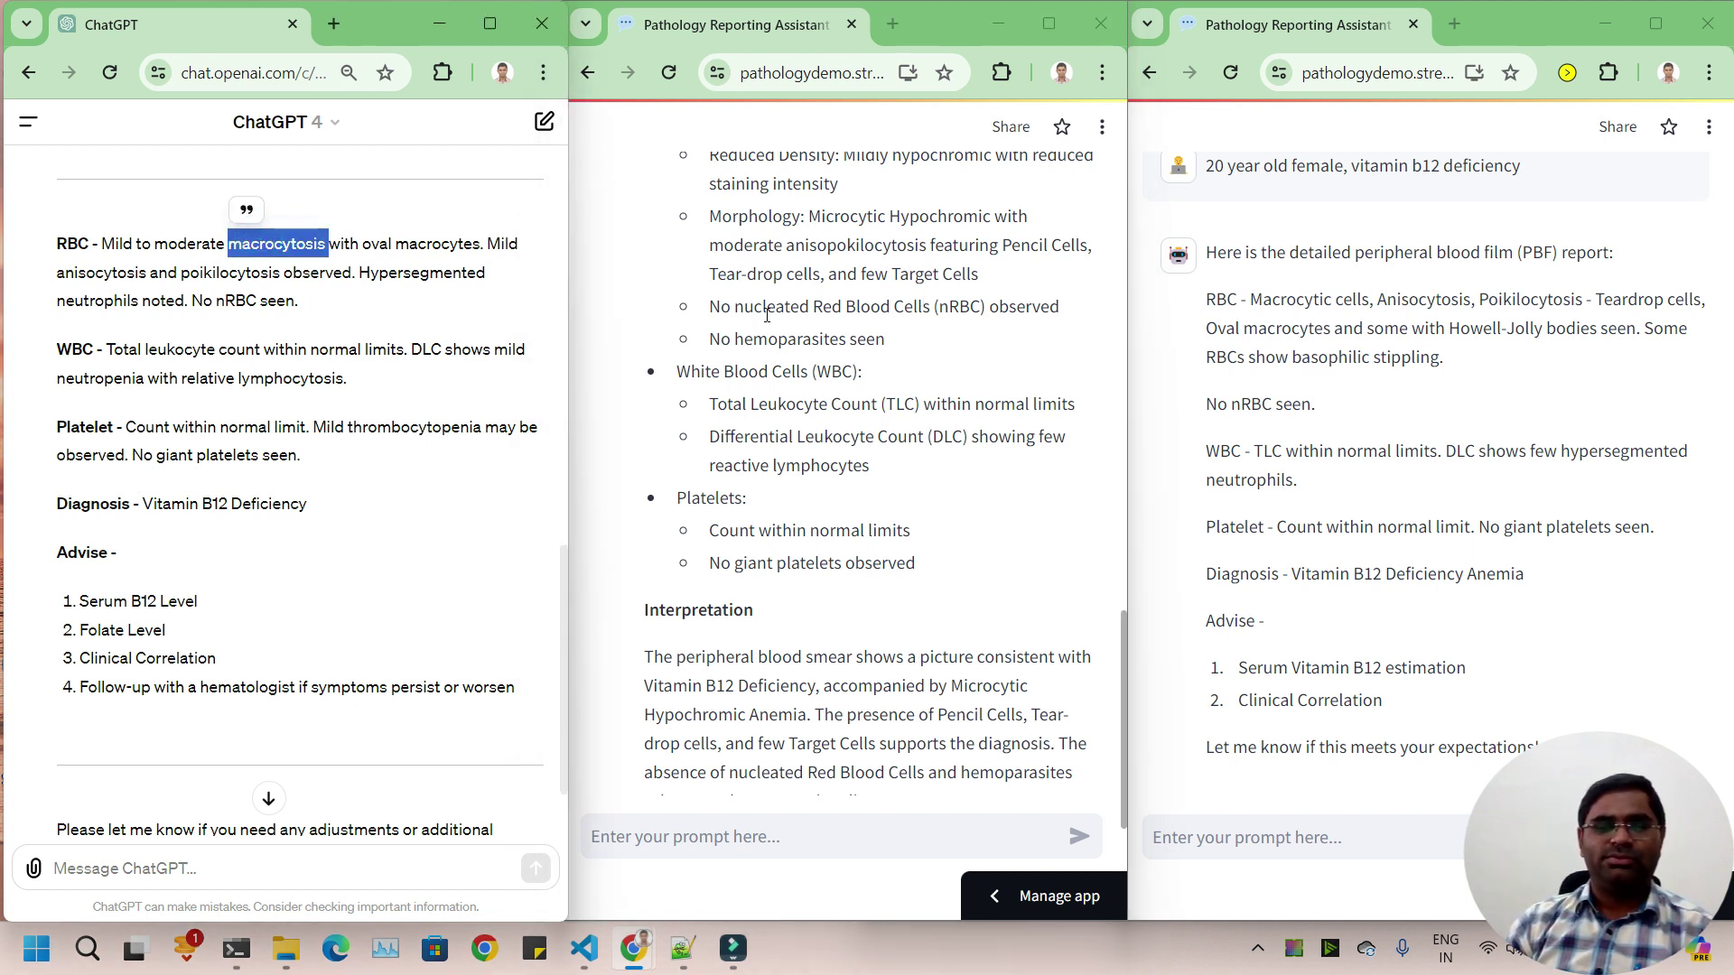
pyautogui.click(869, 387)
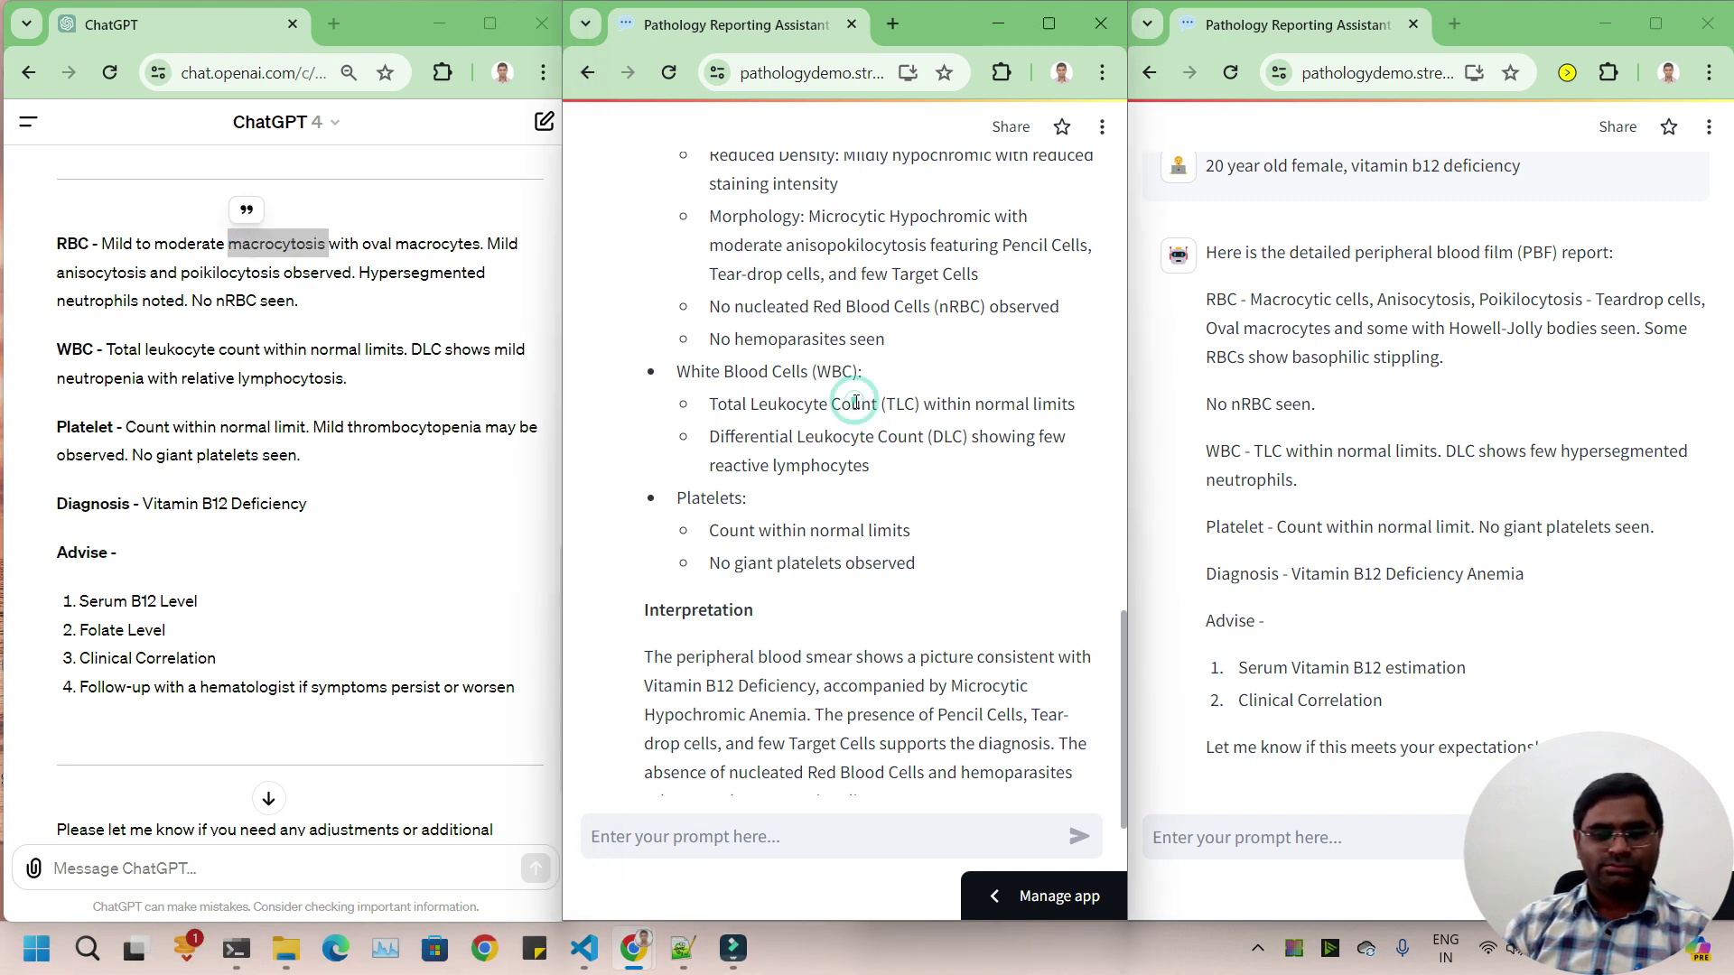
pyautogui.scroll(-4, 910, 395)
pyautogui.click(815, 411)
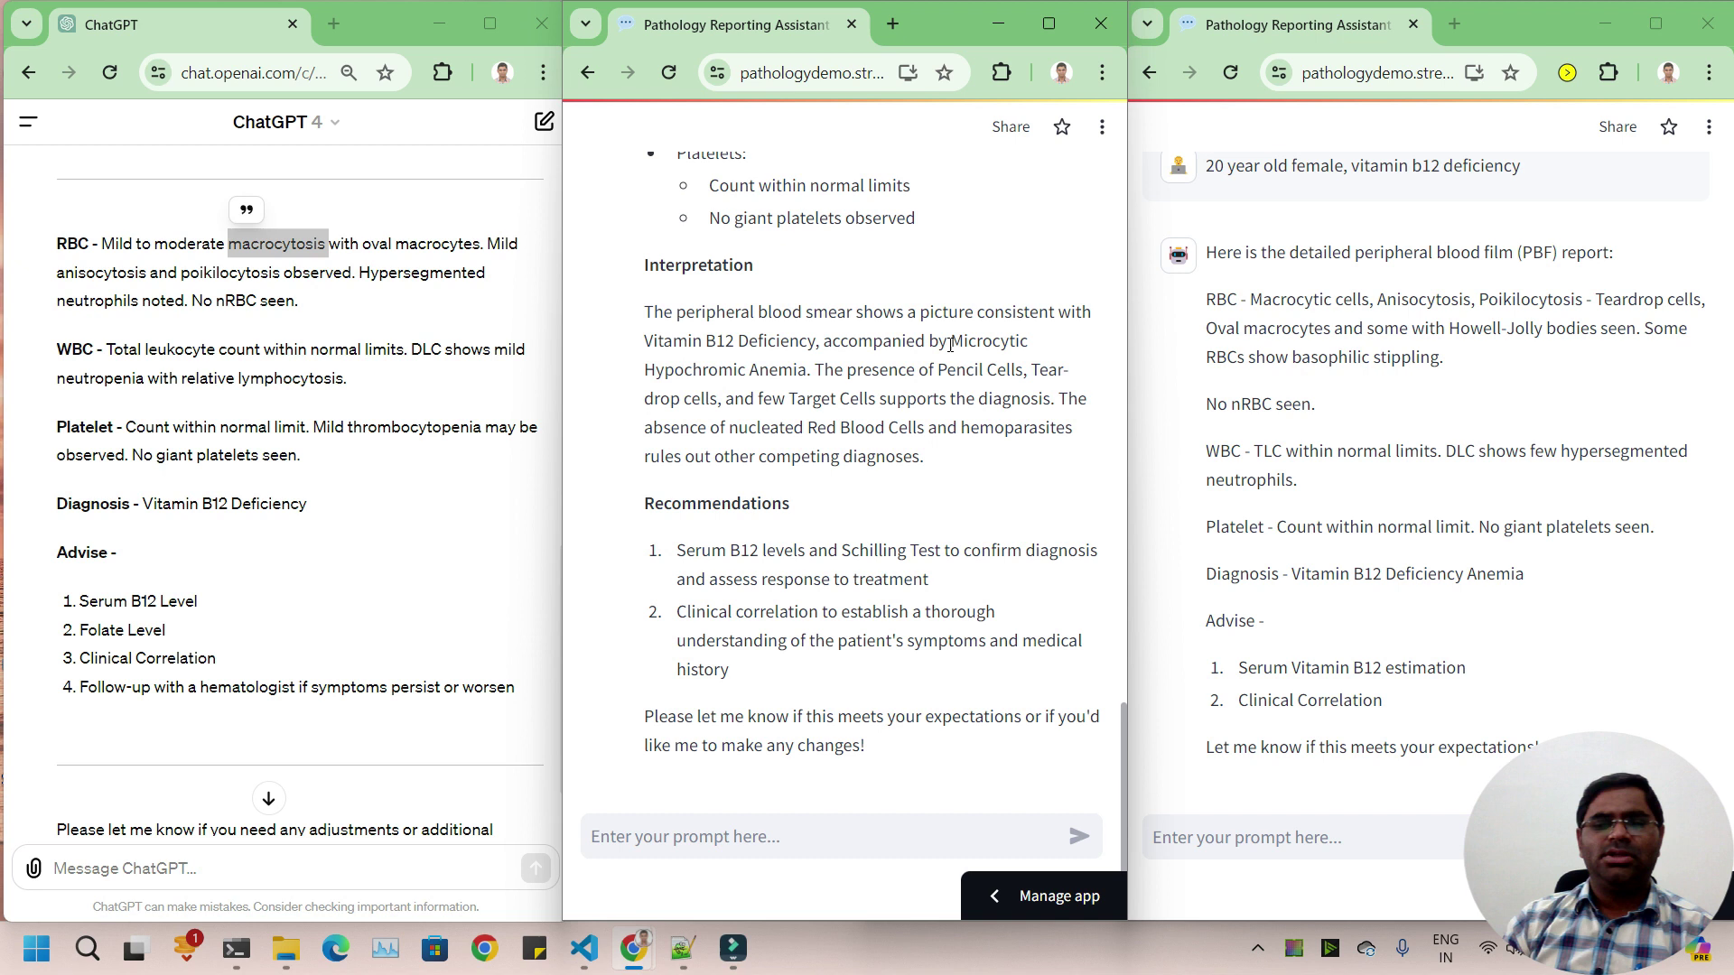
pyautogui.moveTo(950, 344); pyautogui.dragTo(810, 398)
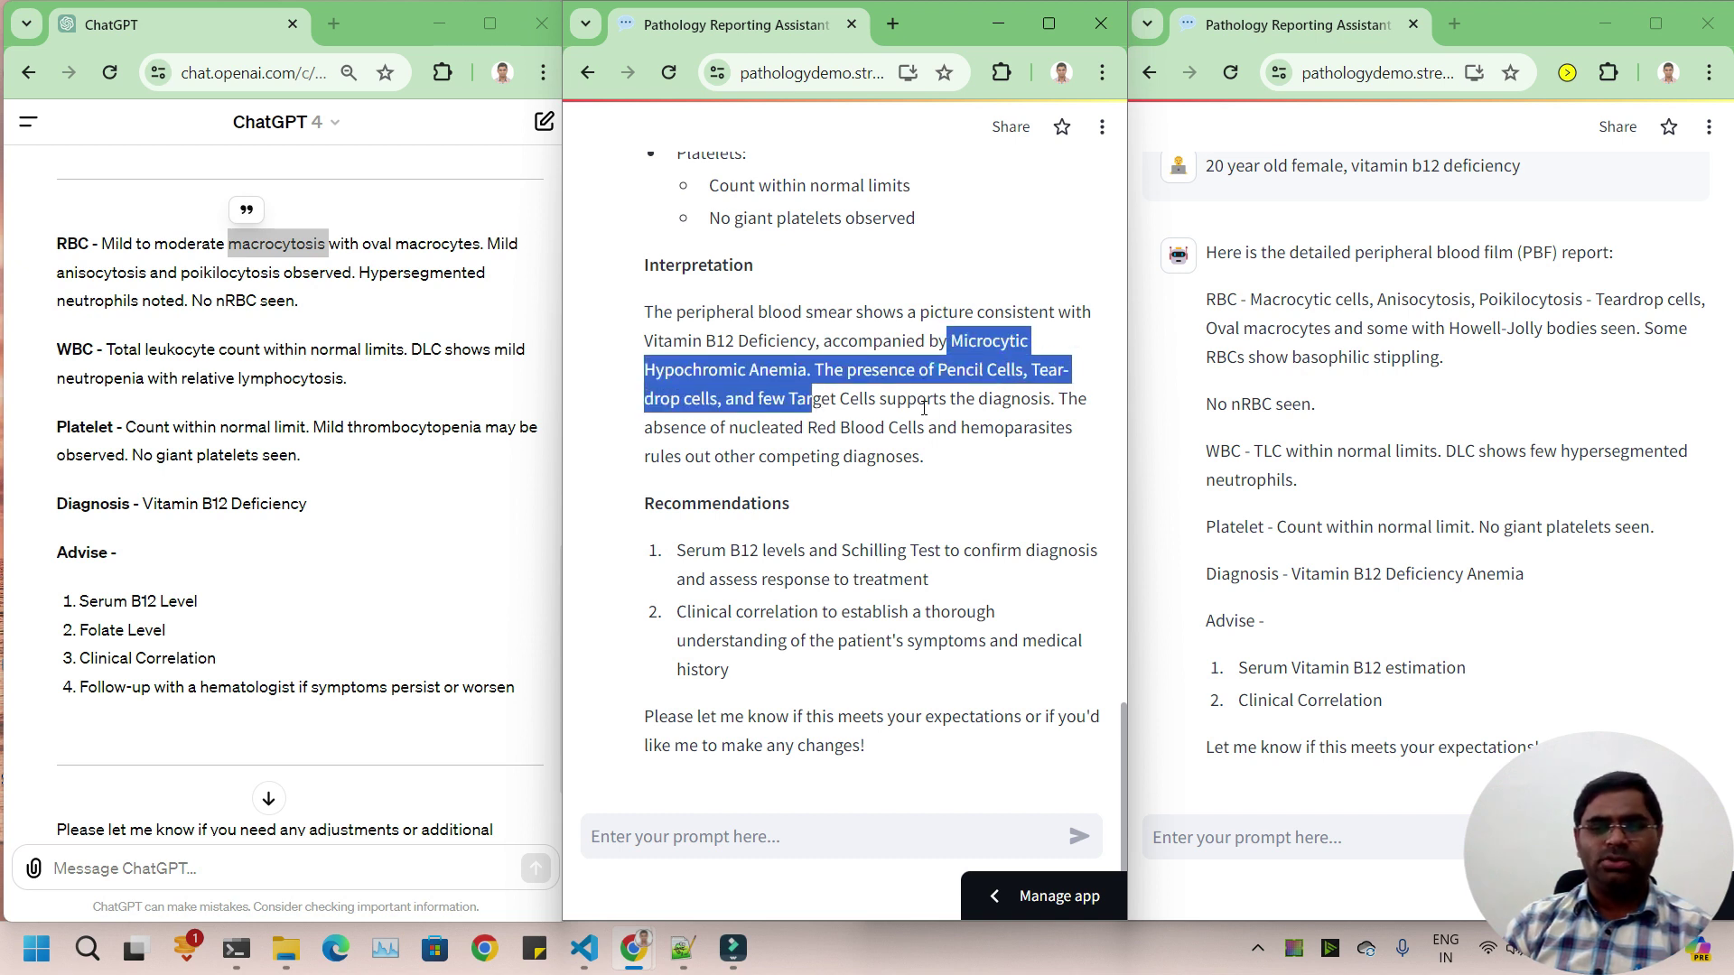
pyautogui.click(900, 517)
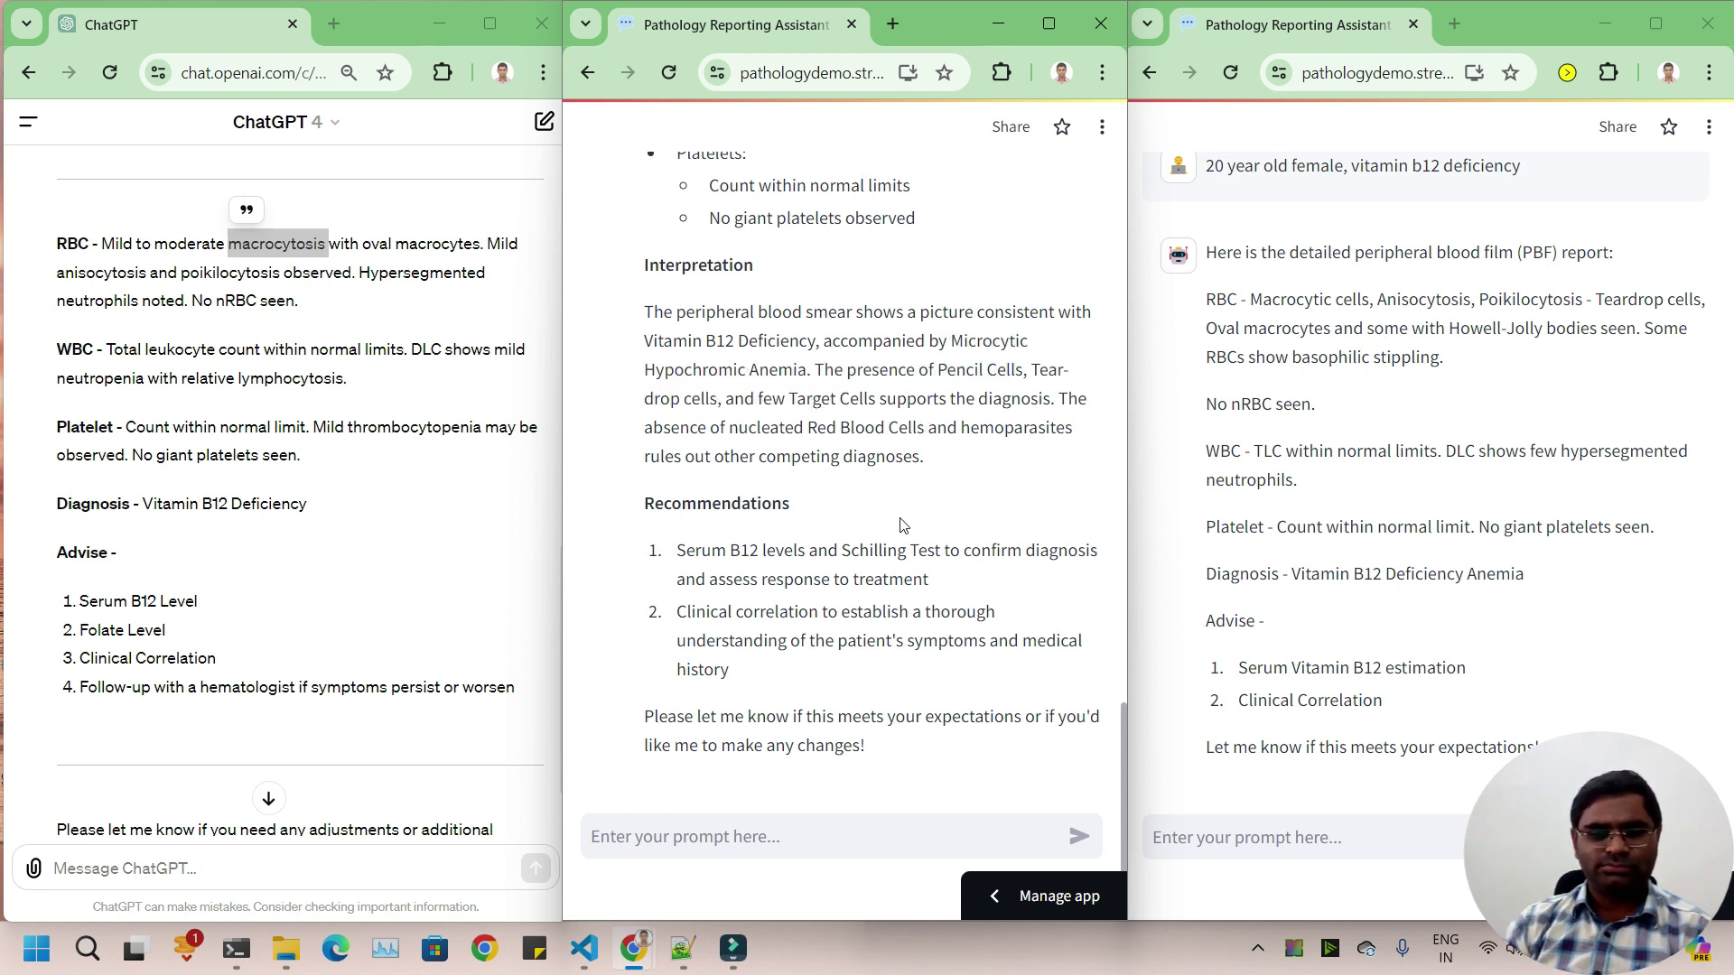
pyautogui.click(1399, 459)
pyautogui.scroll(15, 1380, 470)
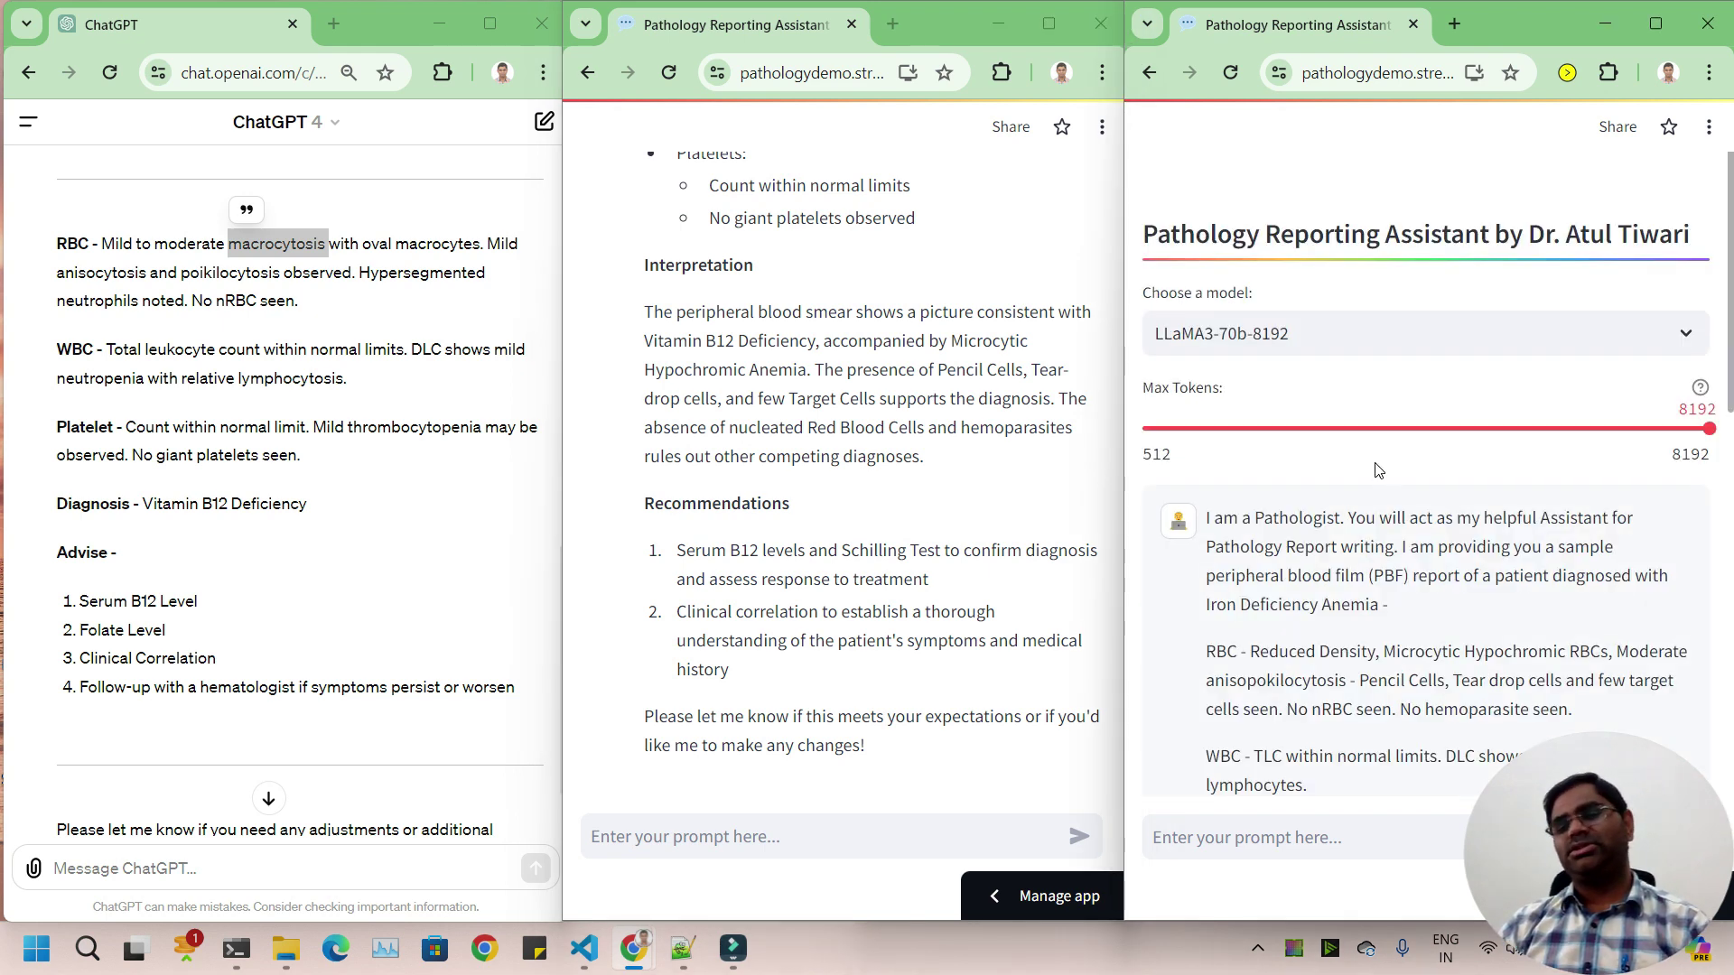
pyautogui.scroll(-10, 1379, 470)
pyautogui.scroll(-1, 1371, 465)
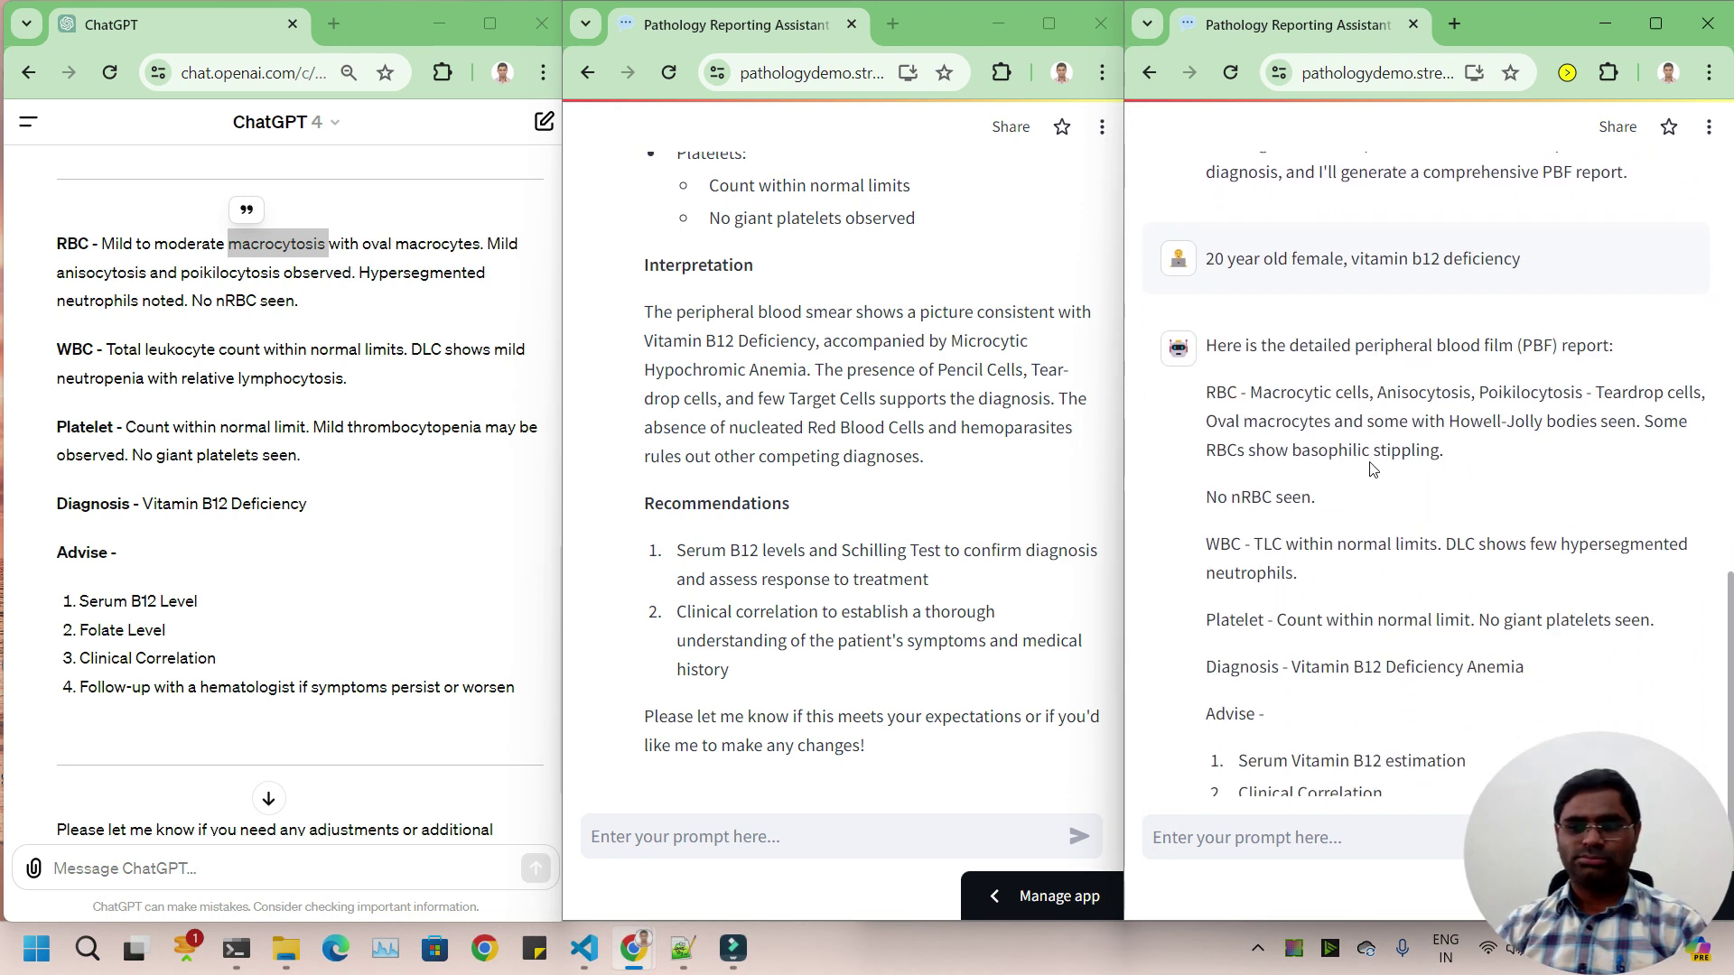
pyautogui.scroll(-1, 1369, 469)
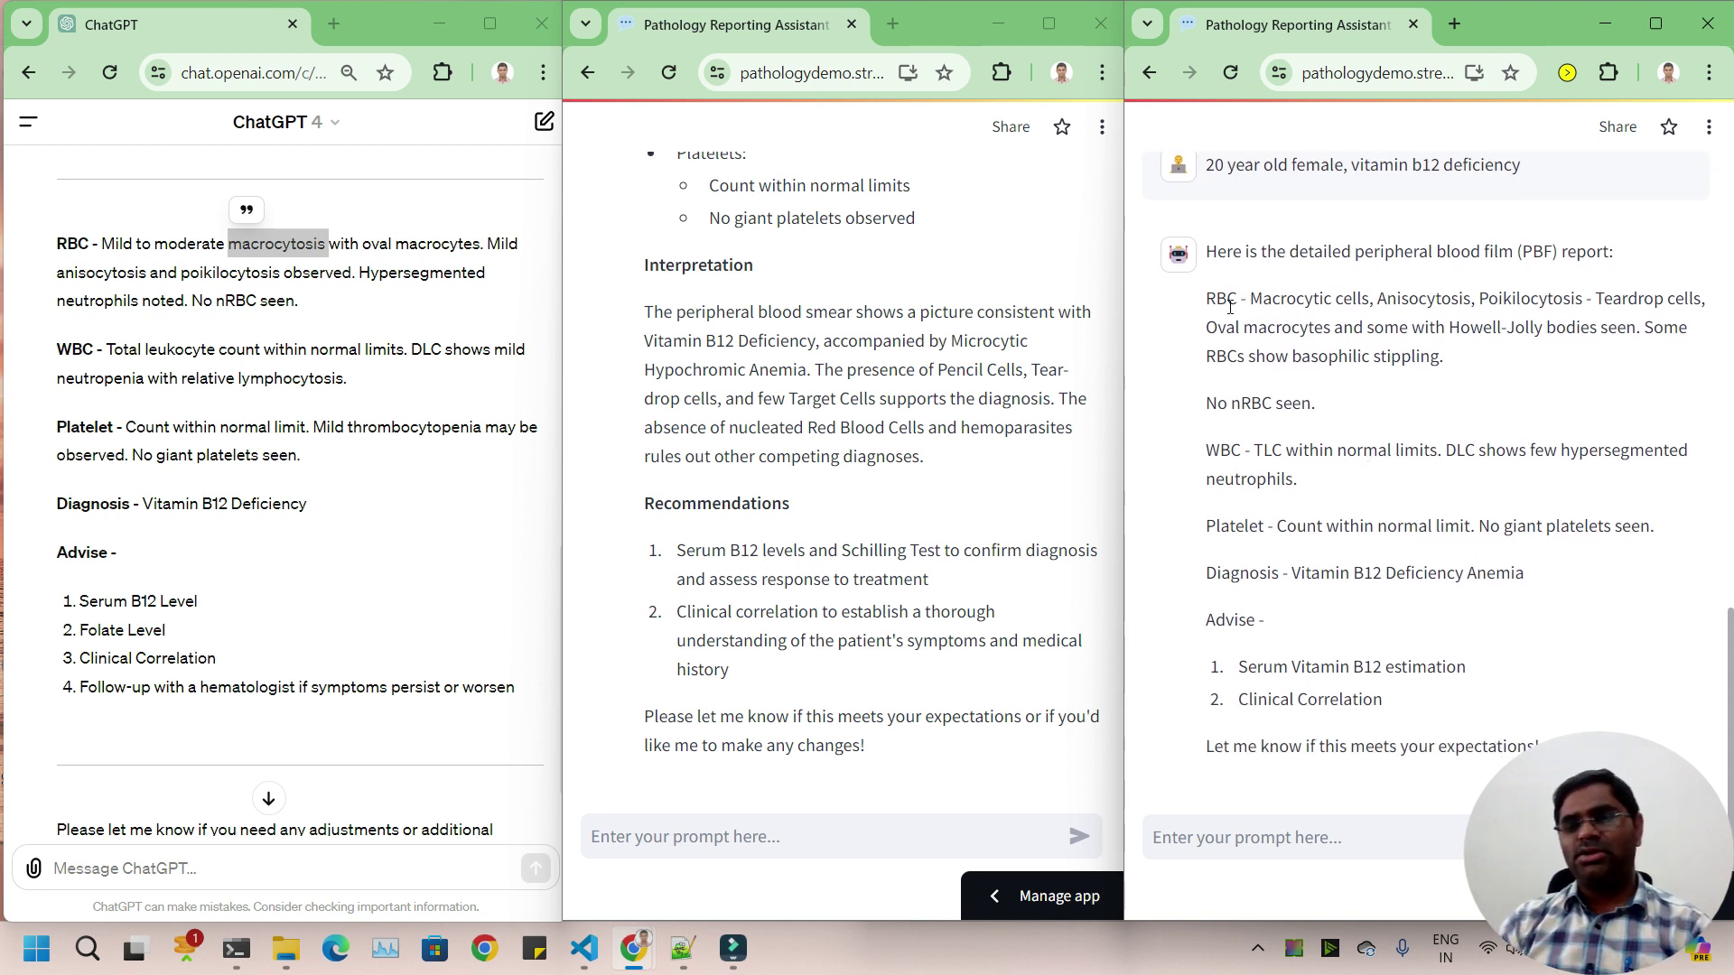
pyautogui.doubleClick(1259, 300)
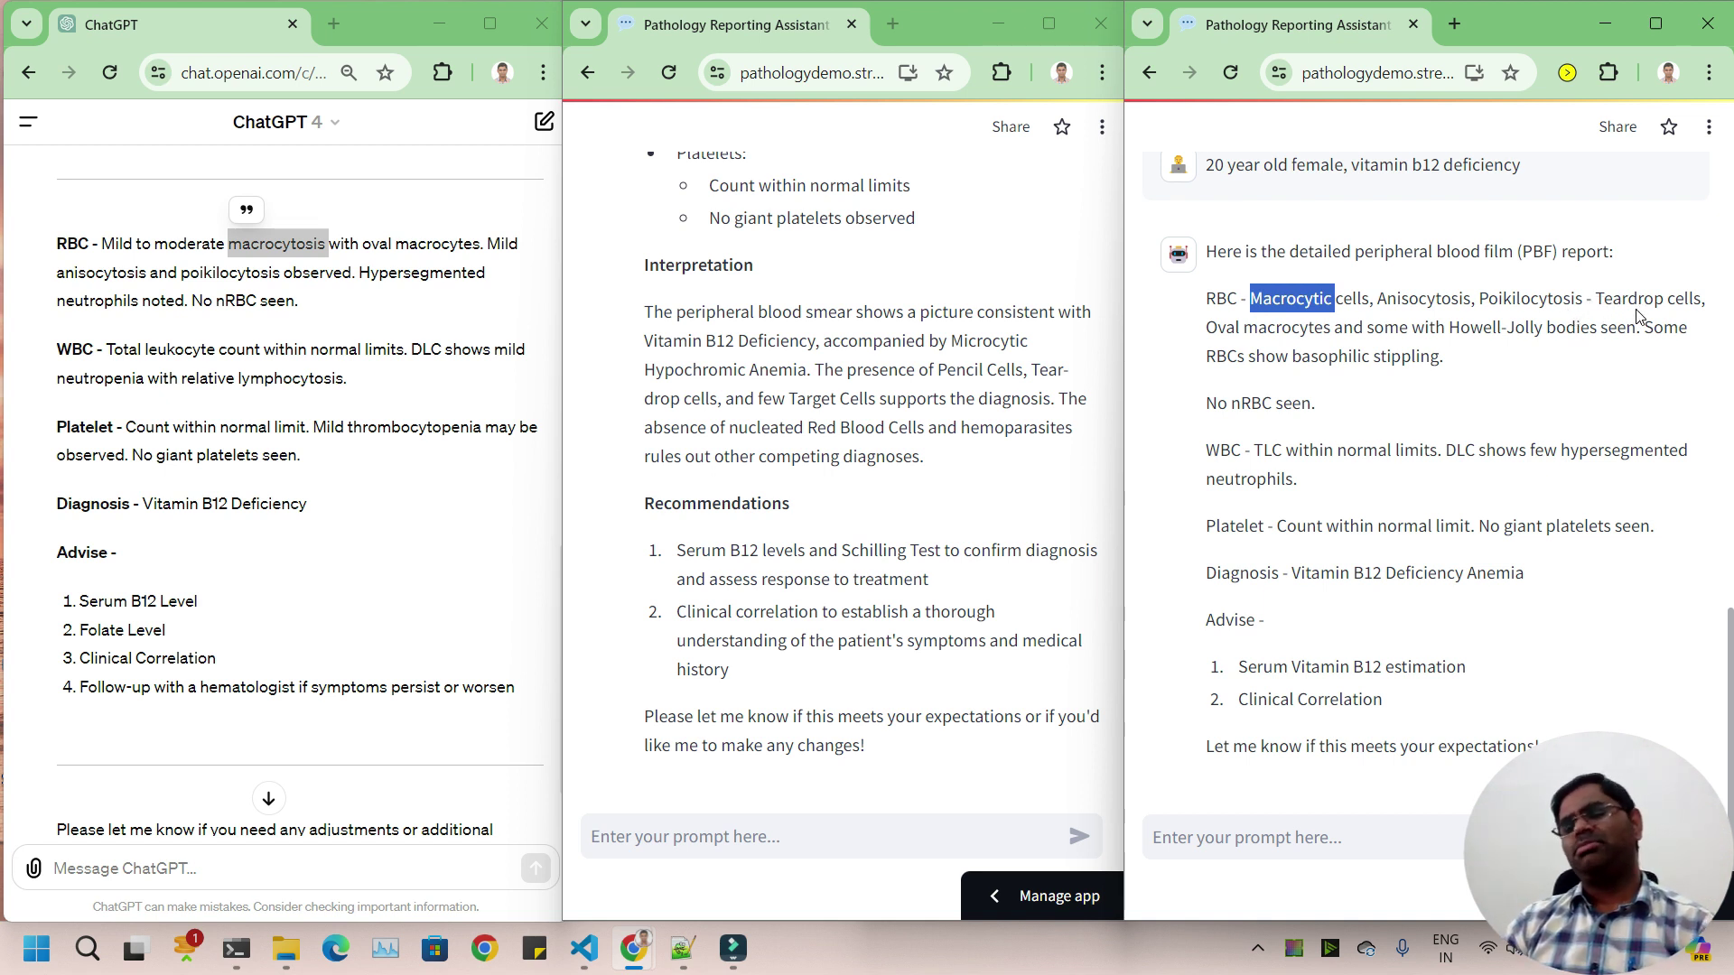
pyautogui.click(1215, 330)
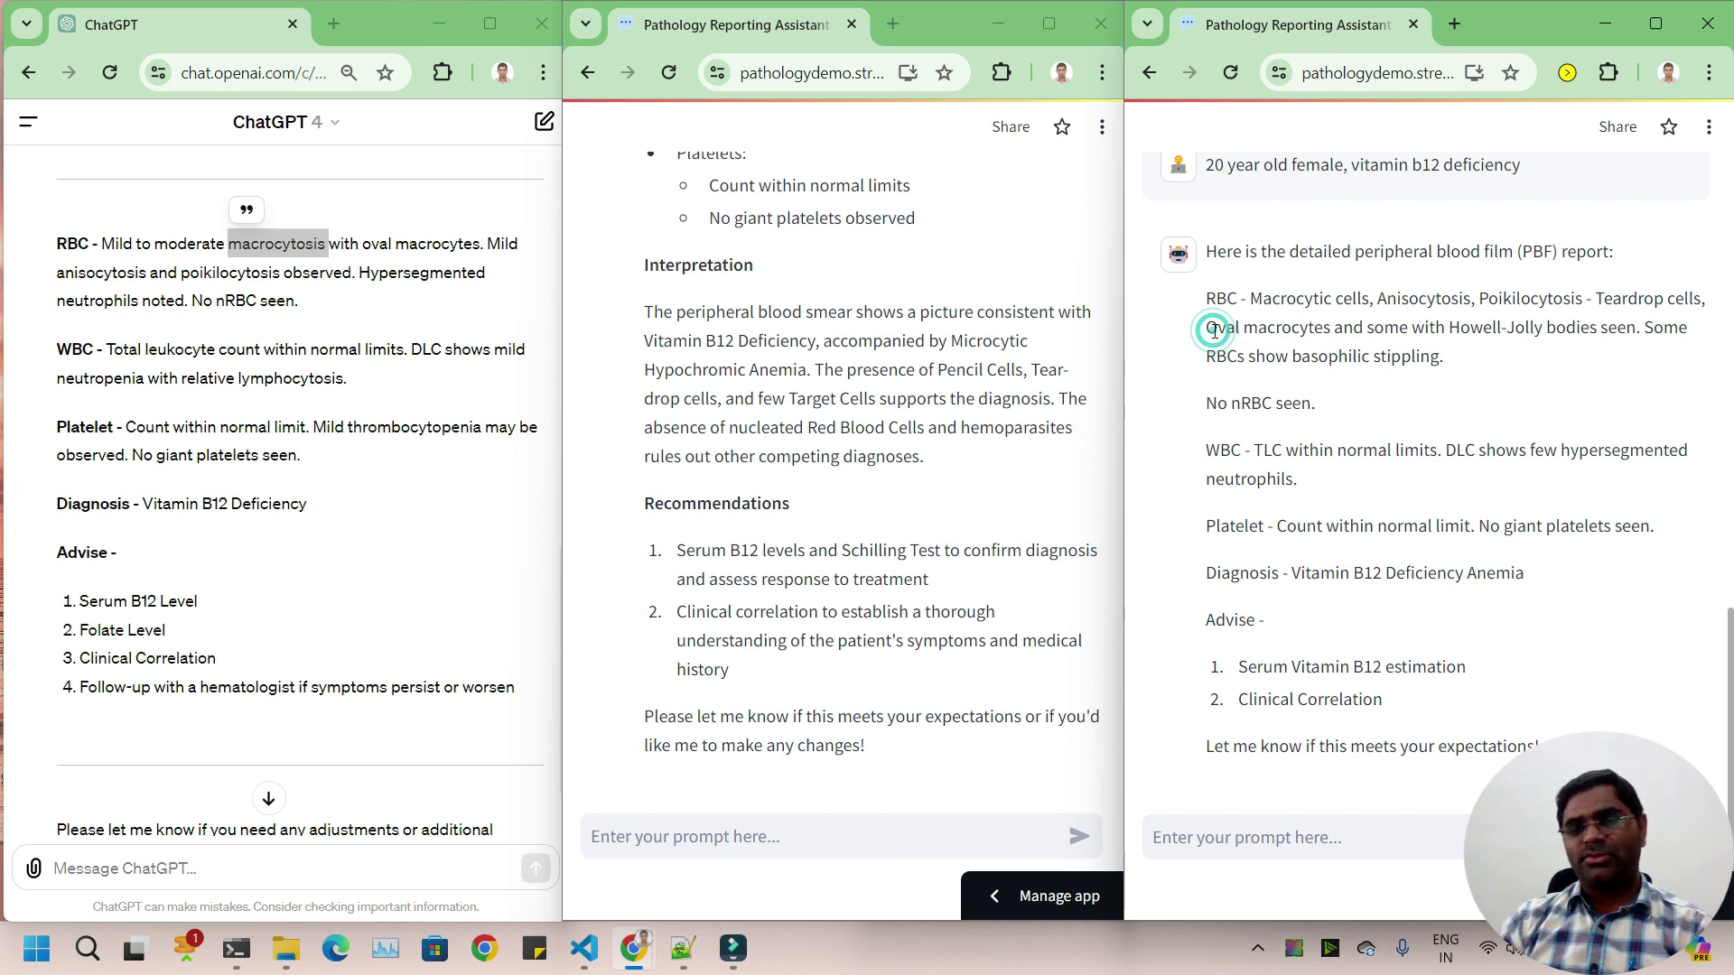
pyautogui.moveTo(1209, 327); pyautogui.dragTo(1331, 330)
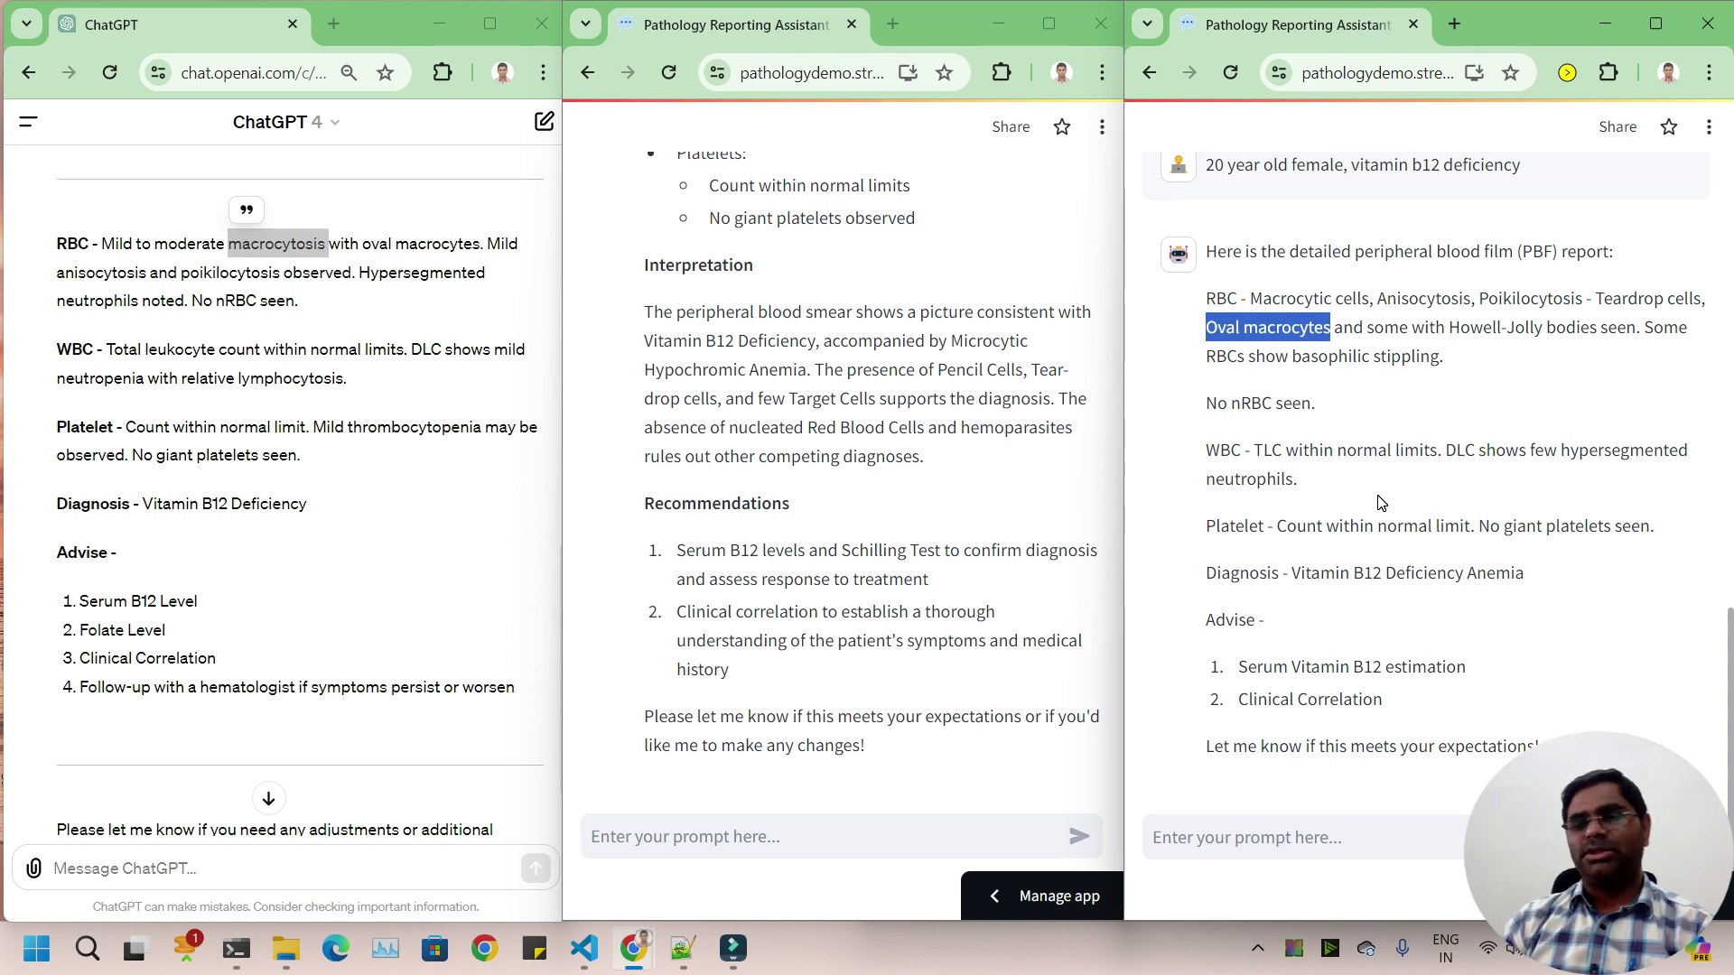
pyautogui.click(1472, 361)
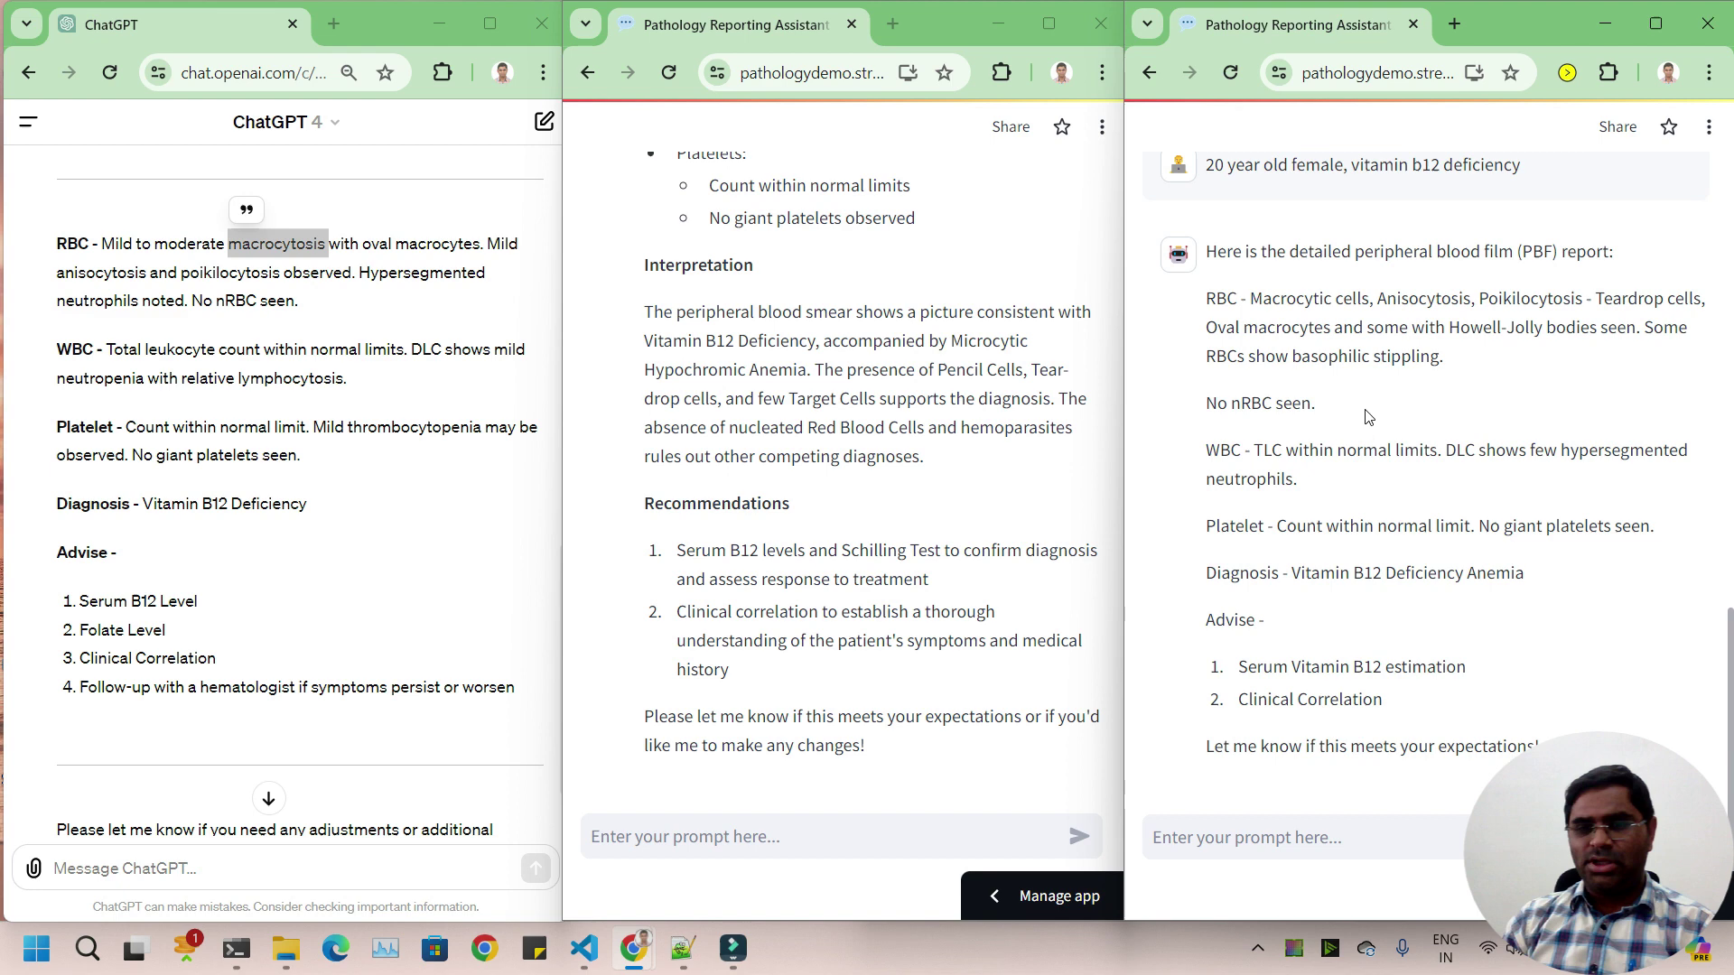
pyautogui.doubleClick(1330, 357)
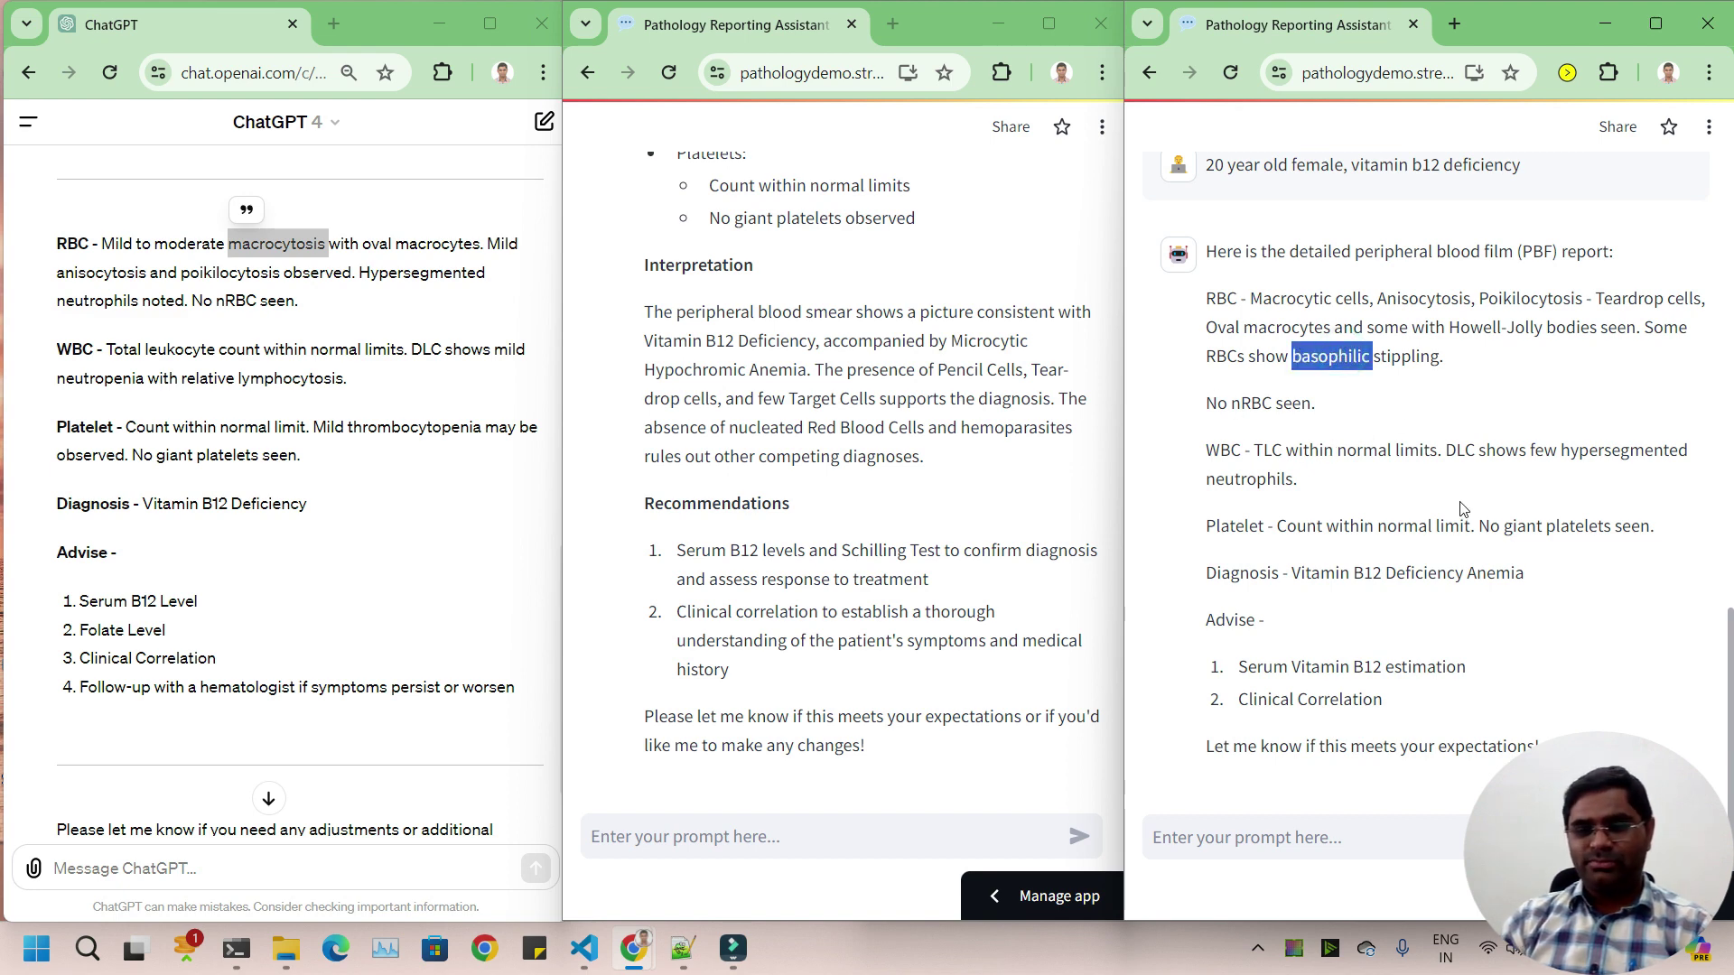
pyautogui.click(1368, 696)
pyautogui.scroll(15, 1365, 677)
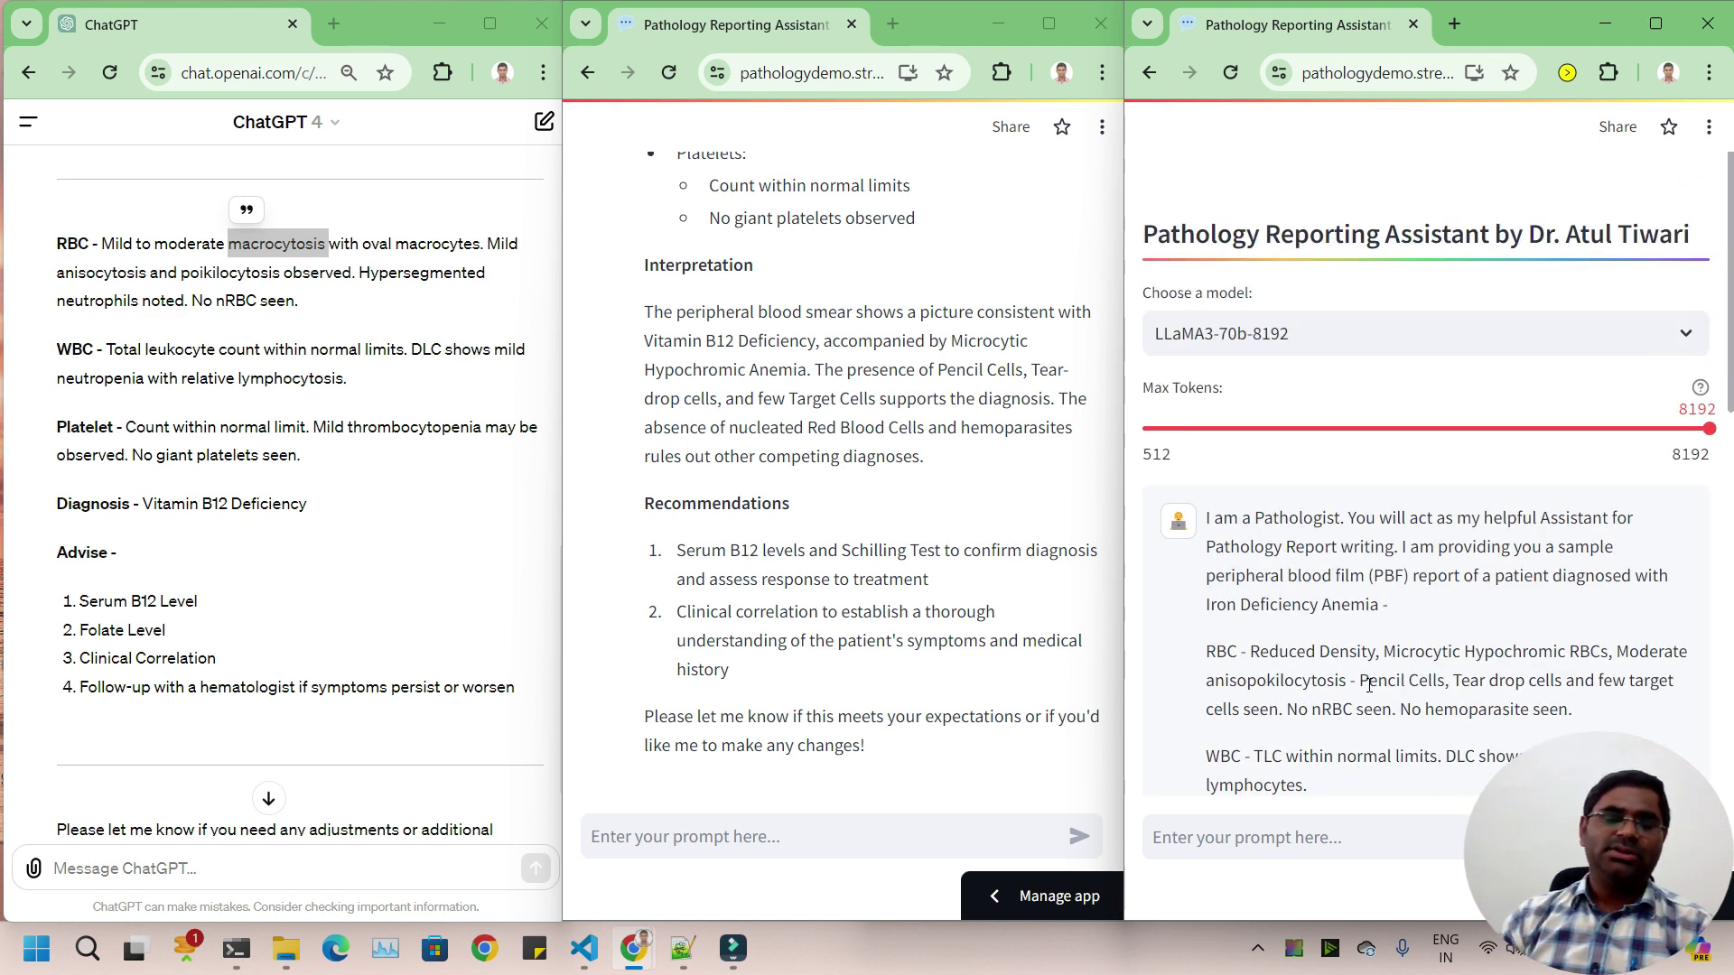
pyautogui.scroll(-15, 1363, 679)
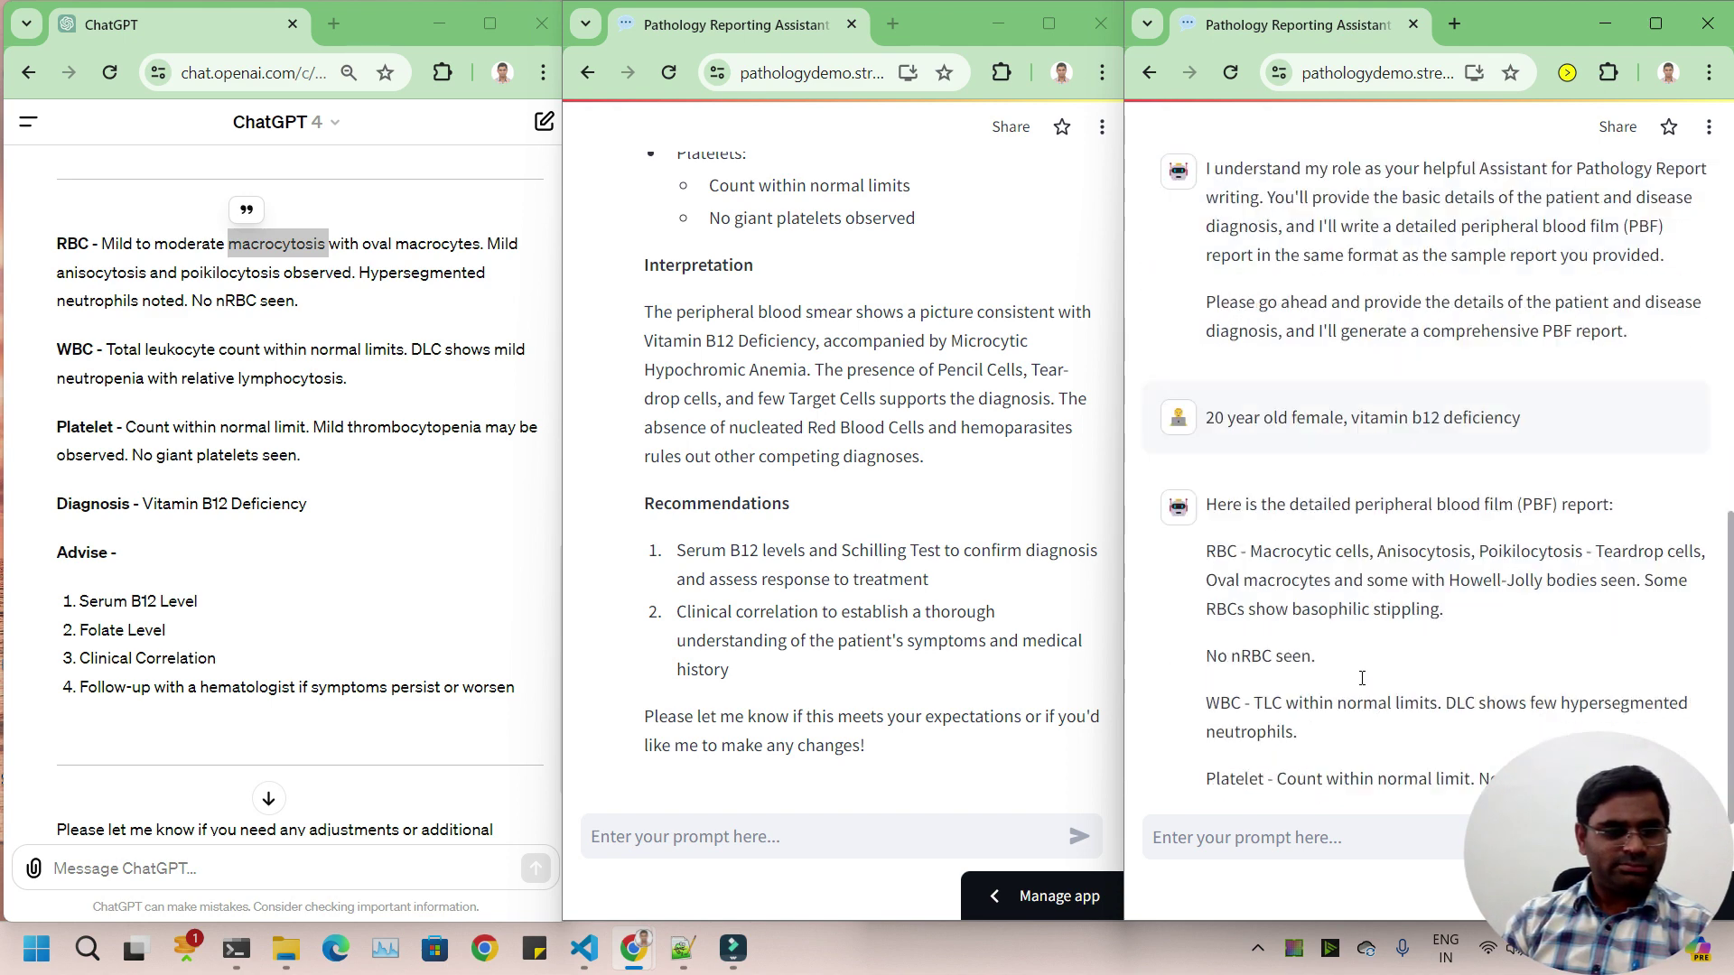
pyautogui.click(336, 352)
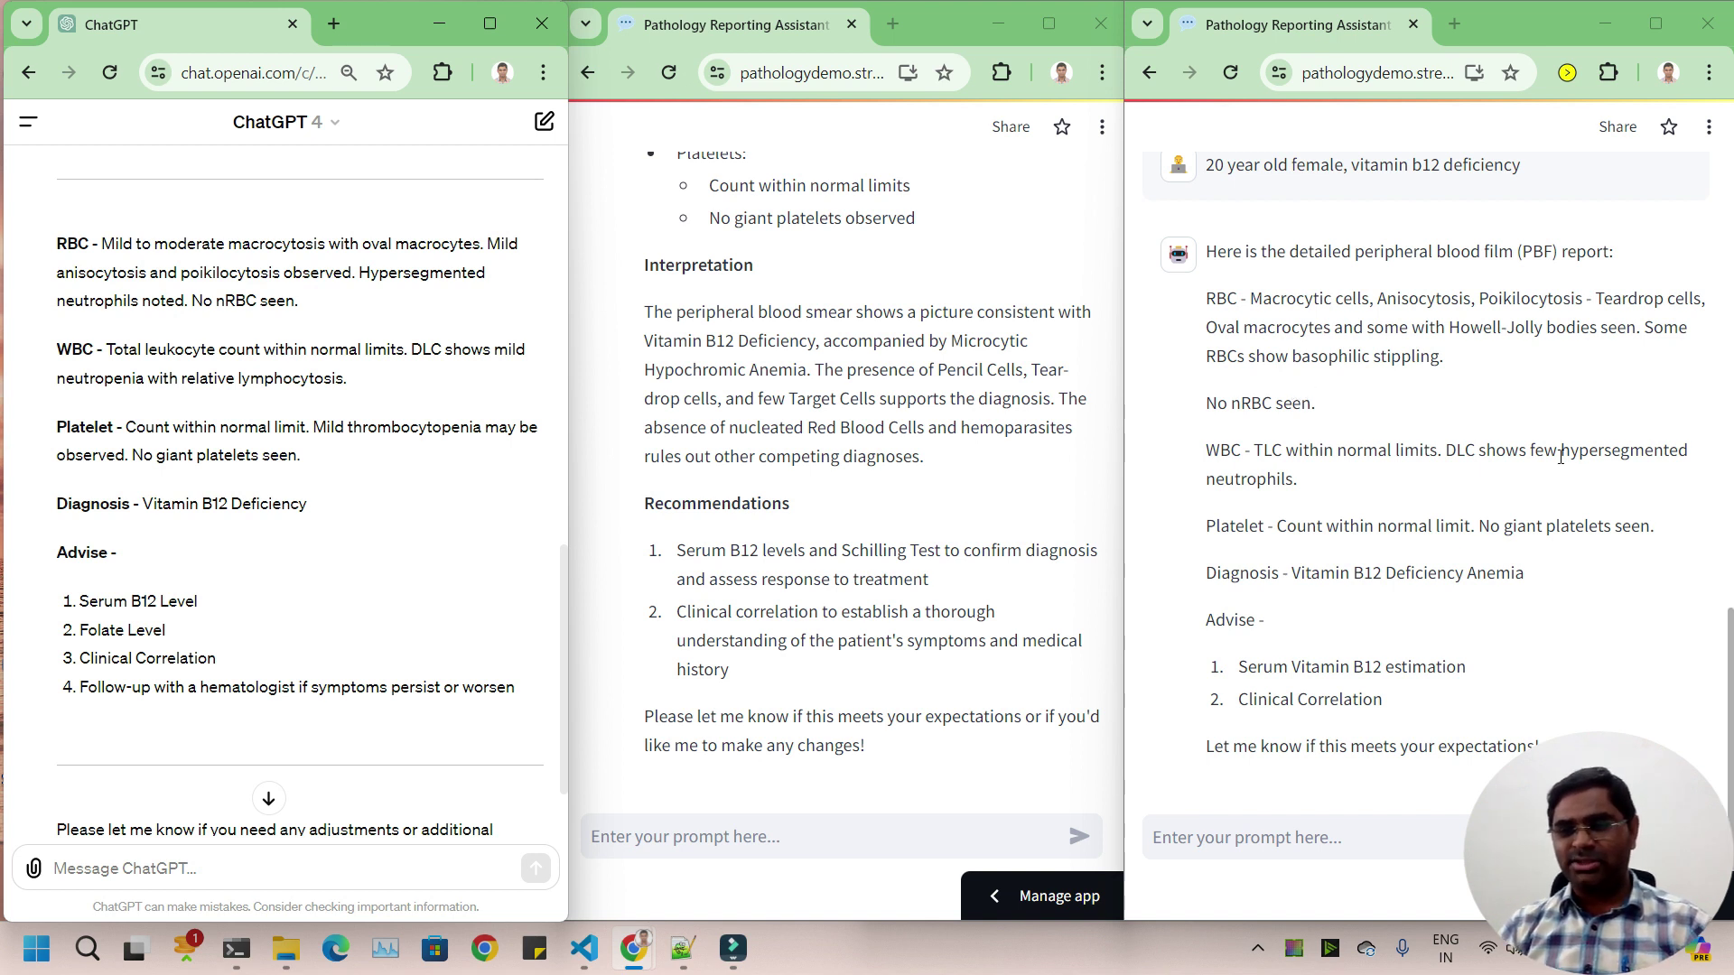
pyautogui.moveTo(1530, 449); pyautogui.dragTo(1431, 488)
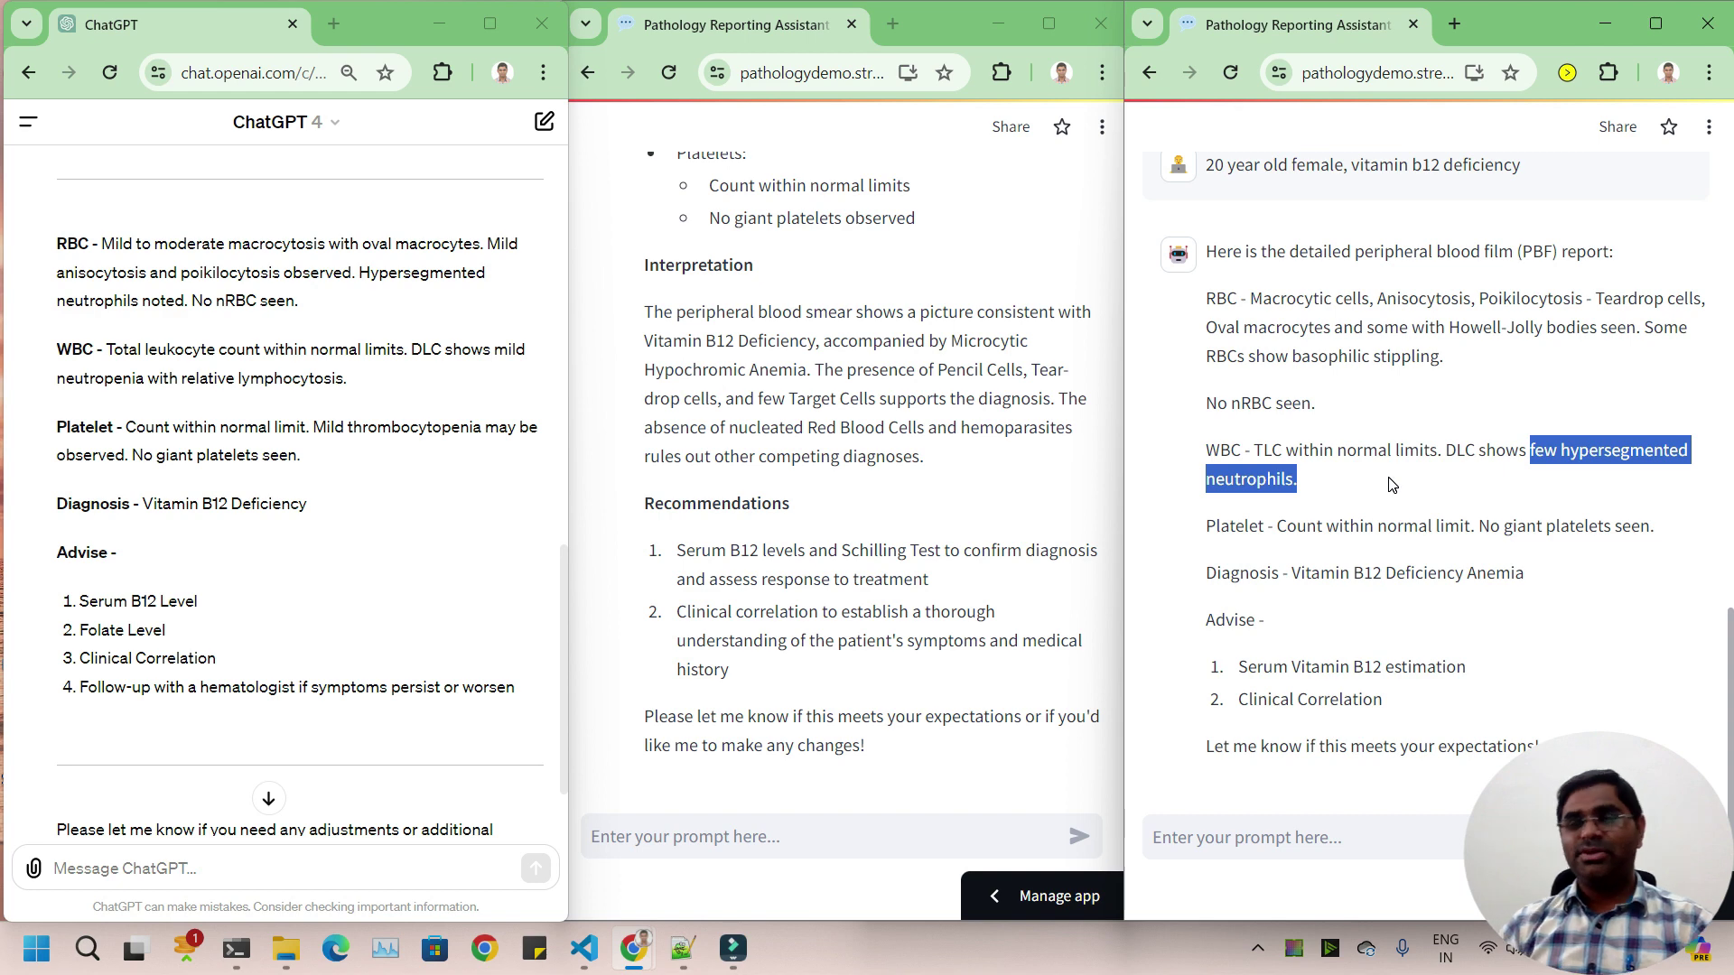
pyautogui.scroll(15, 1390, 483)
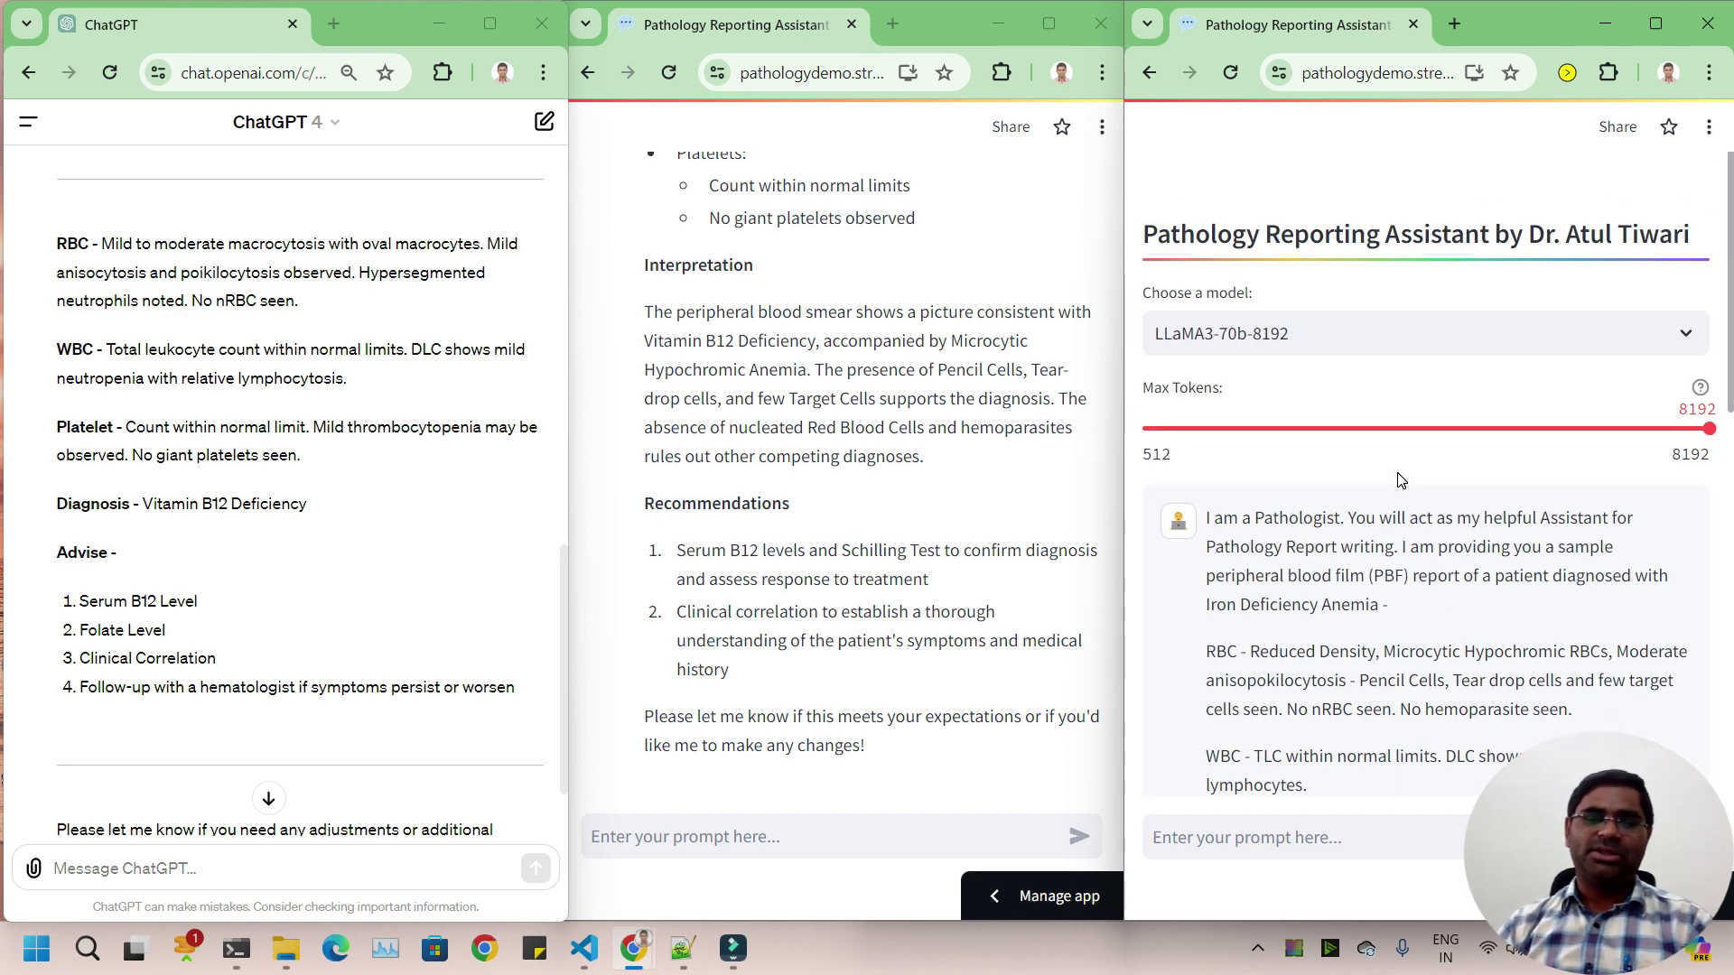
pyautogui.scroll(-15, 1398, 483)
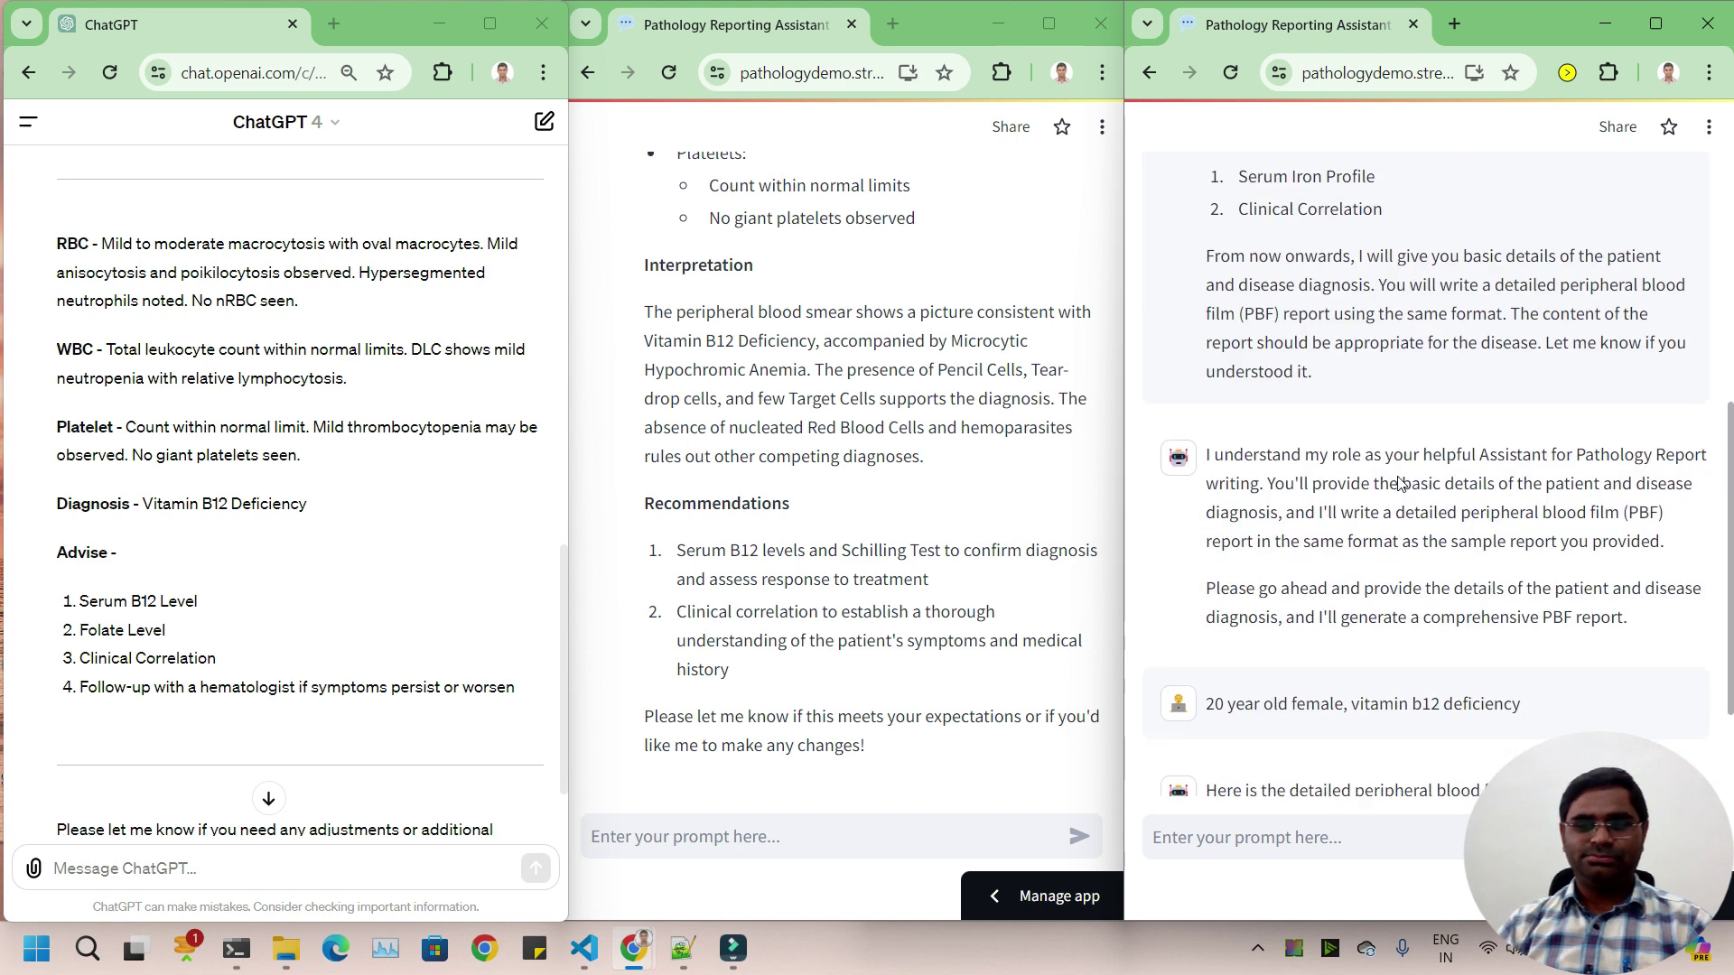
pyautogui.click(421, 562)
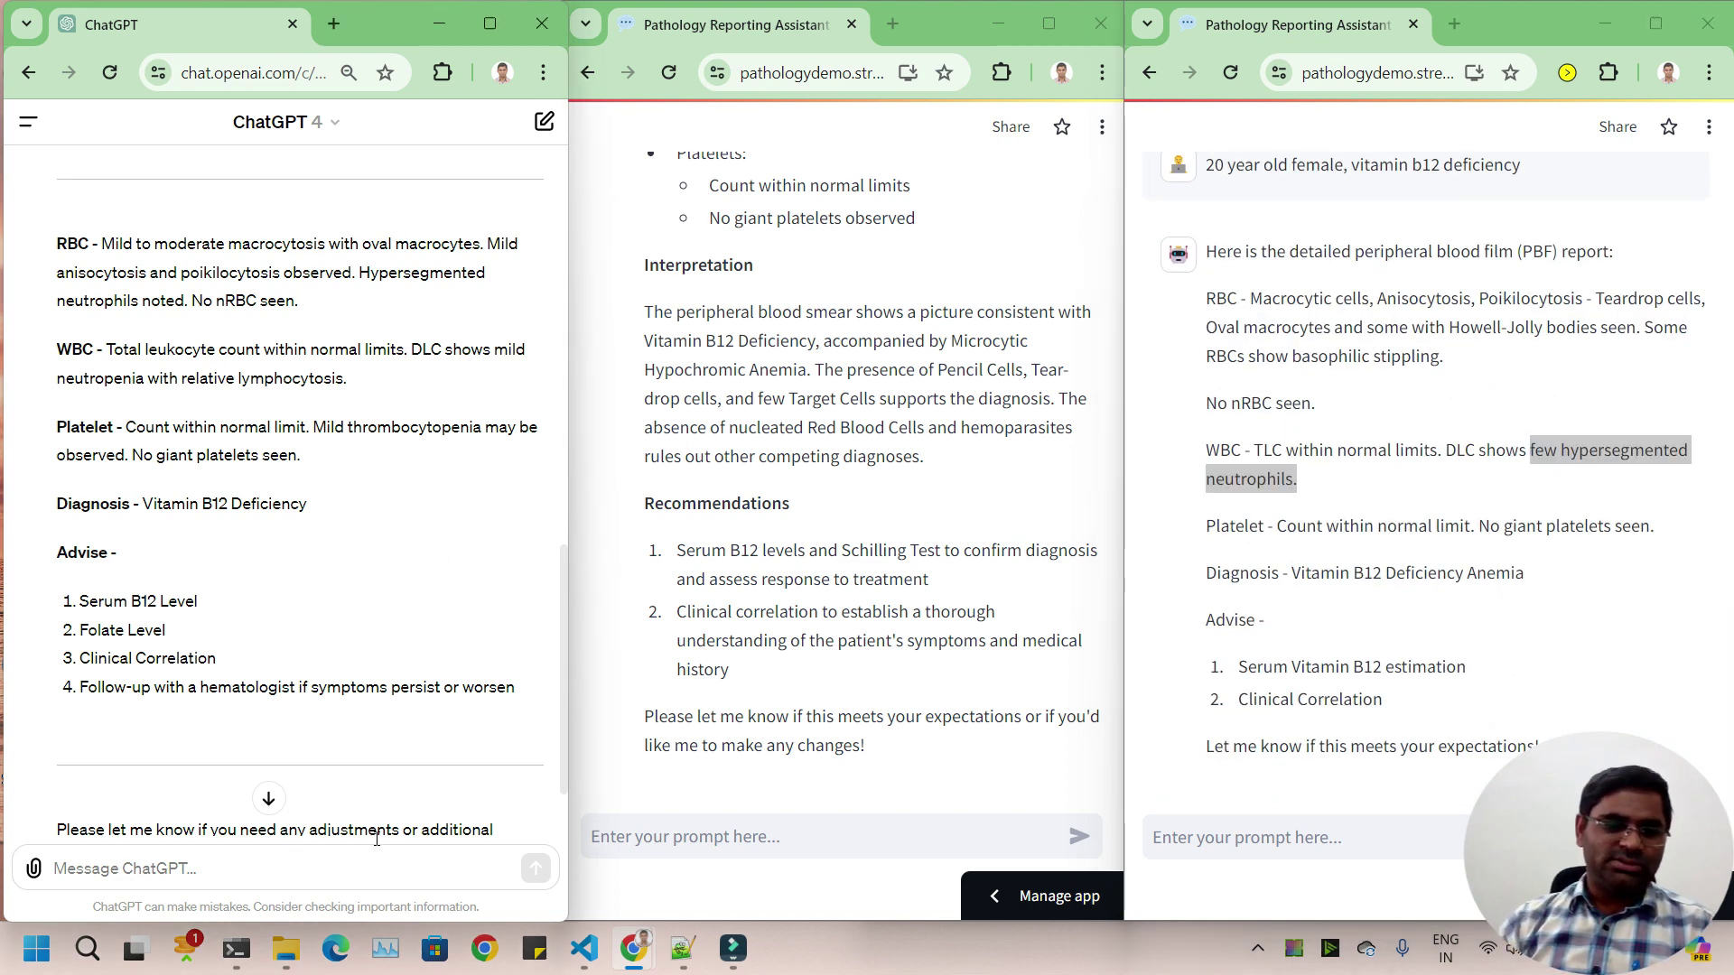
# Step: Send '10 year old male, thalassemia major' to ChatGPT
pyautogui.click(348, 849)
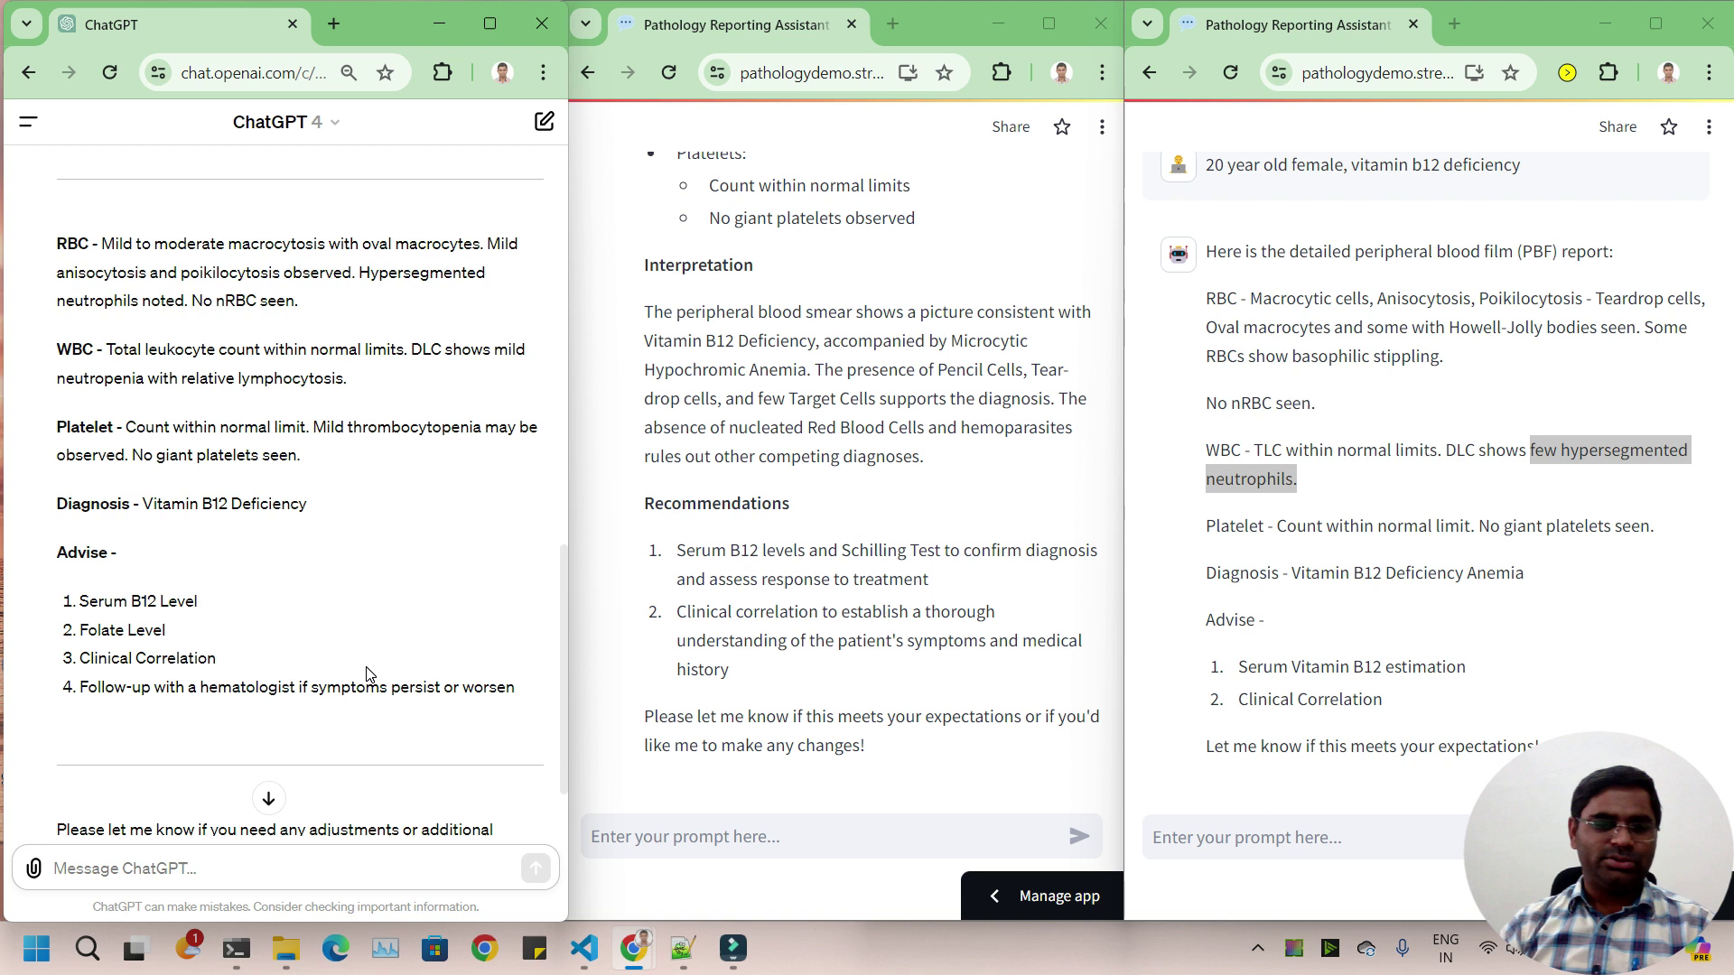
pyautogui.write('10')
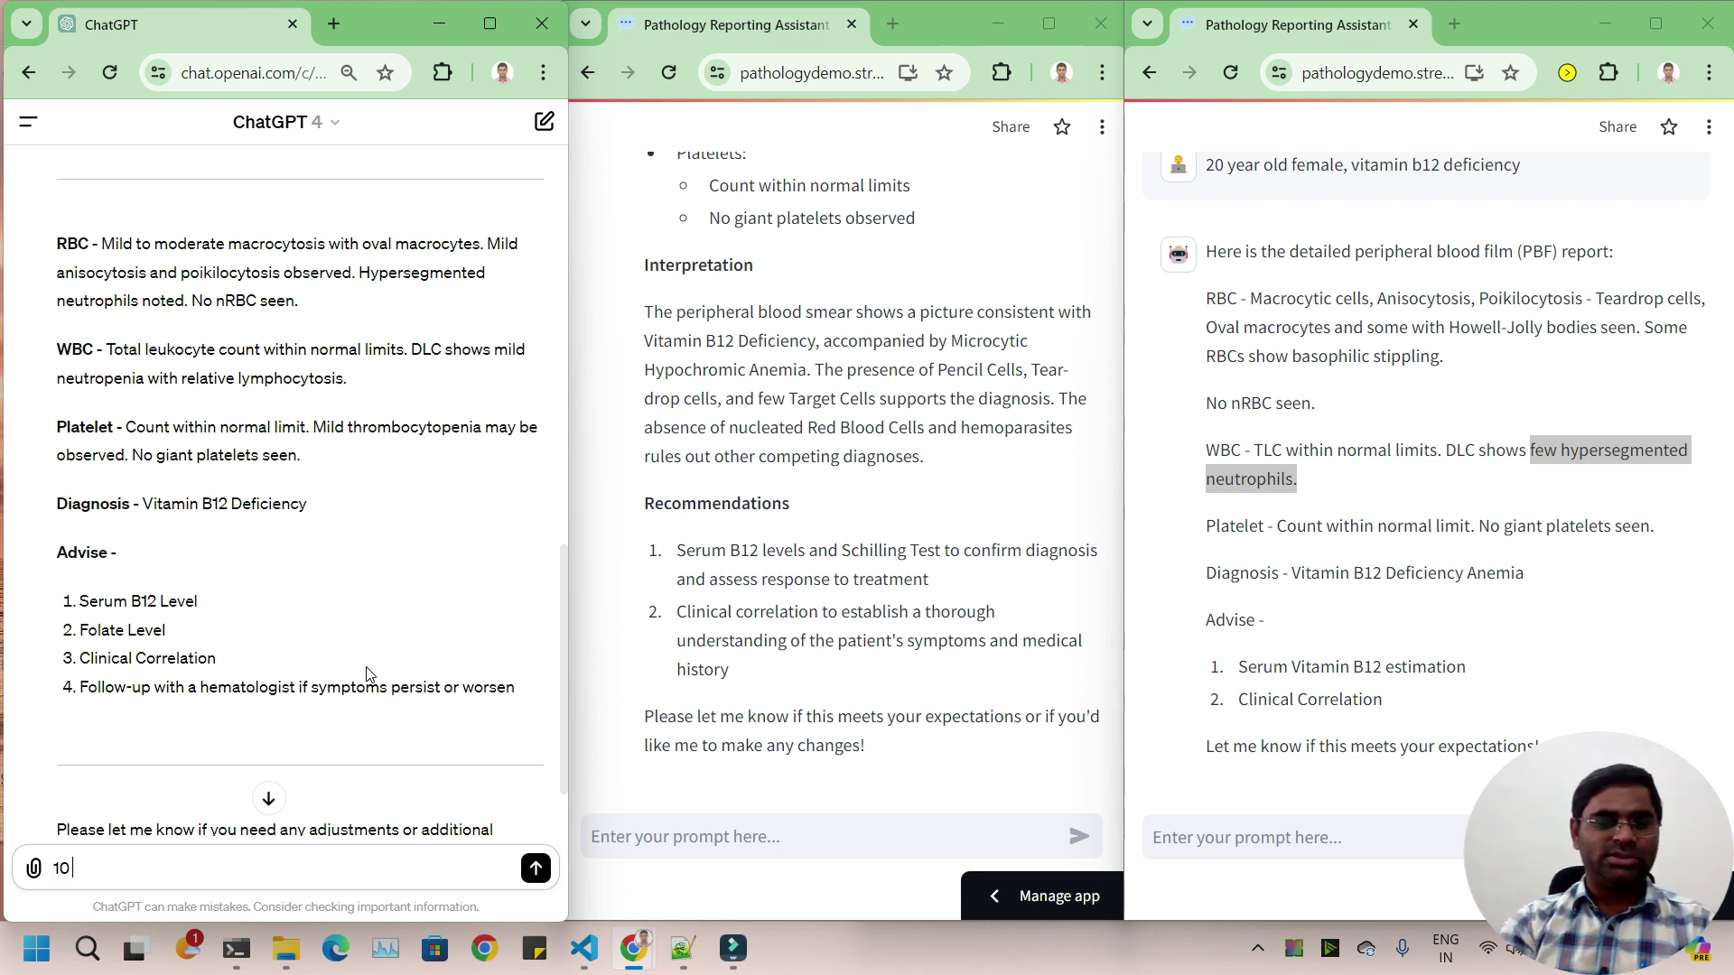
pyautogui.write(' year o')
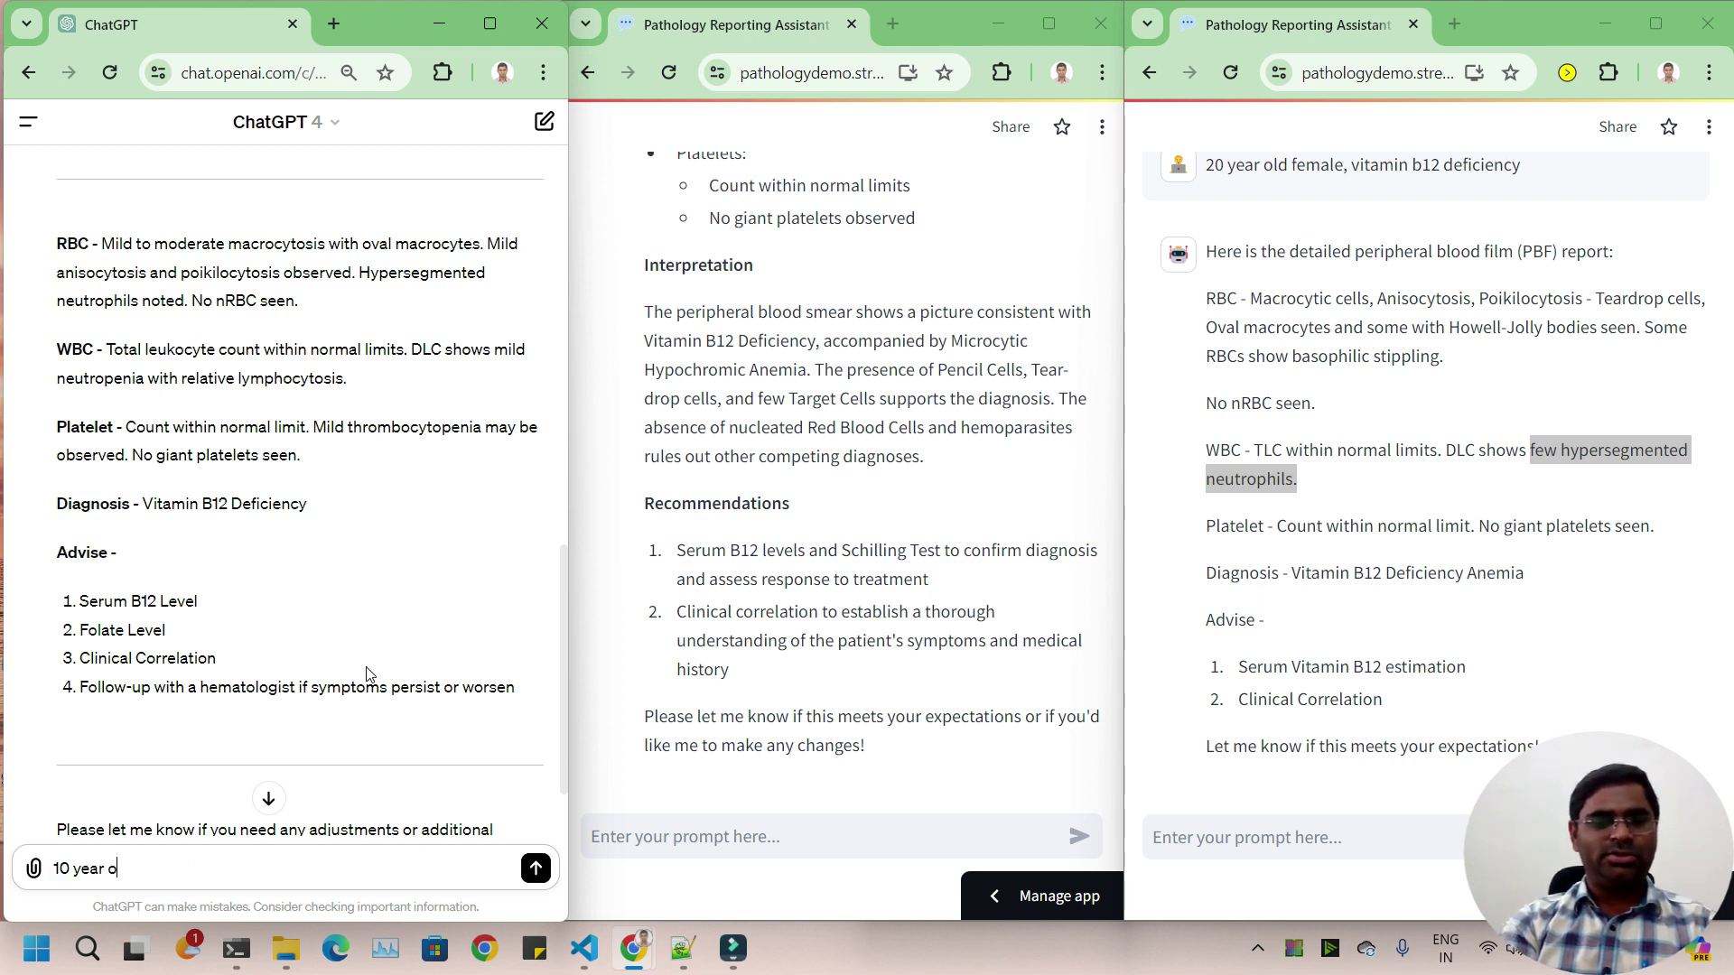
pyautogui.write('ld male, thal')
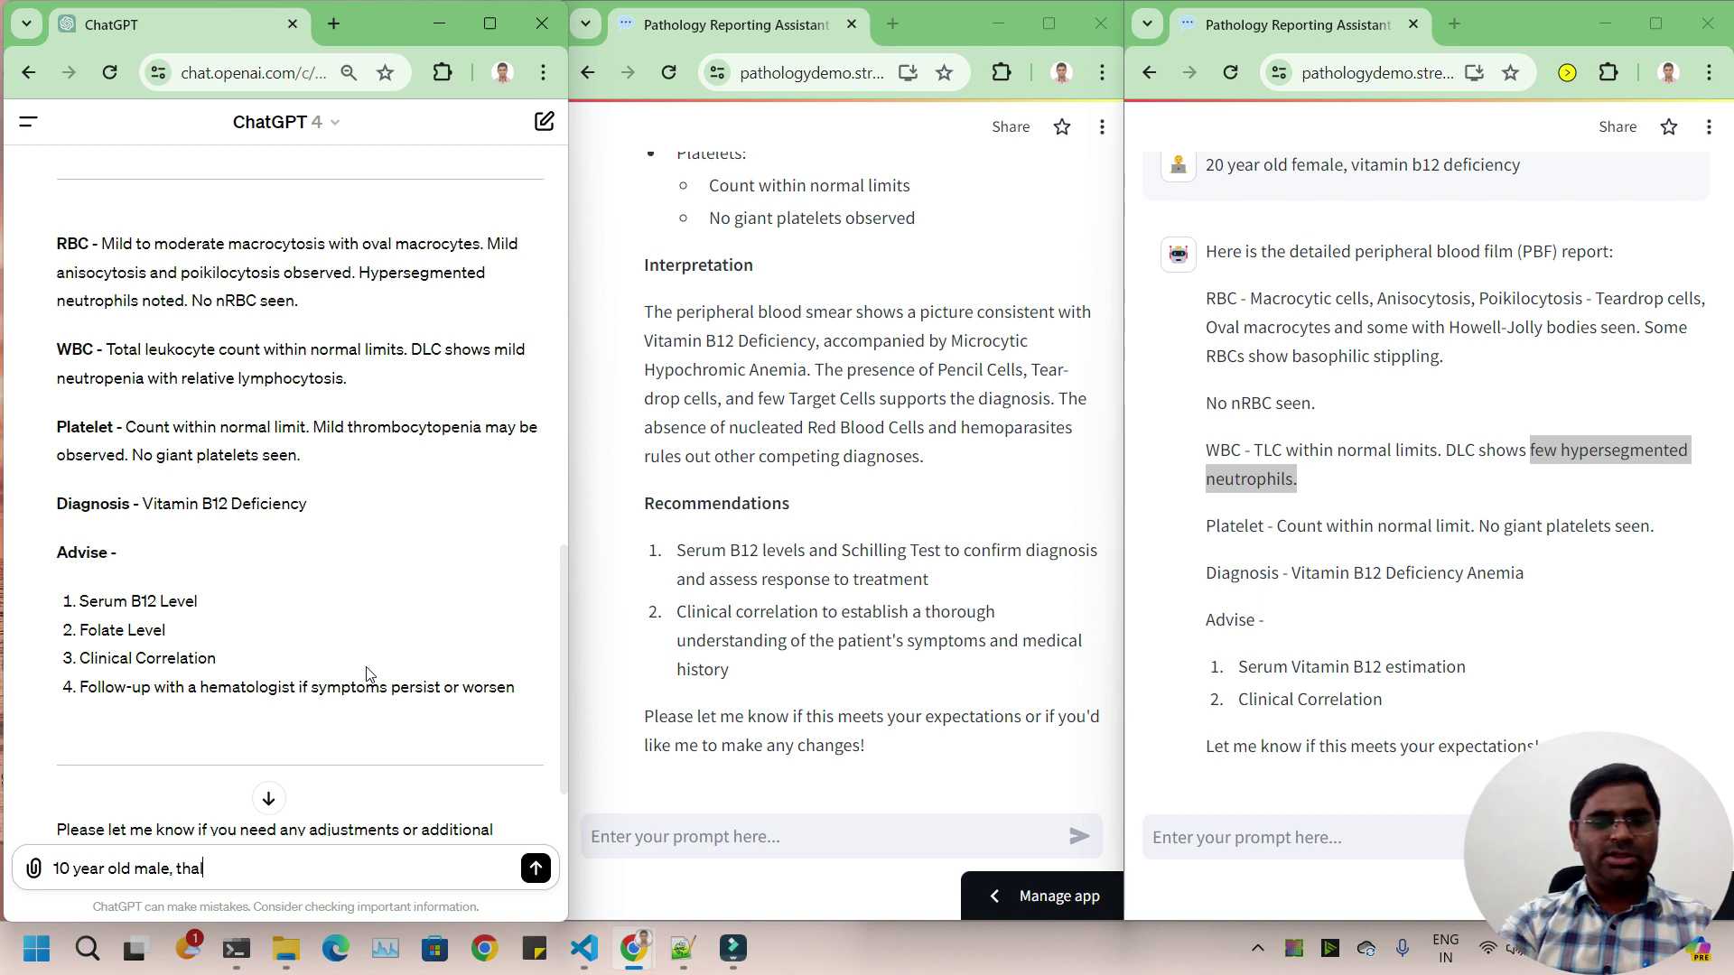
pyautogui.write('assemia major')
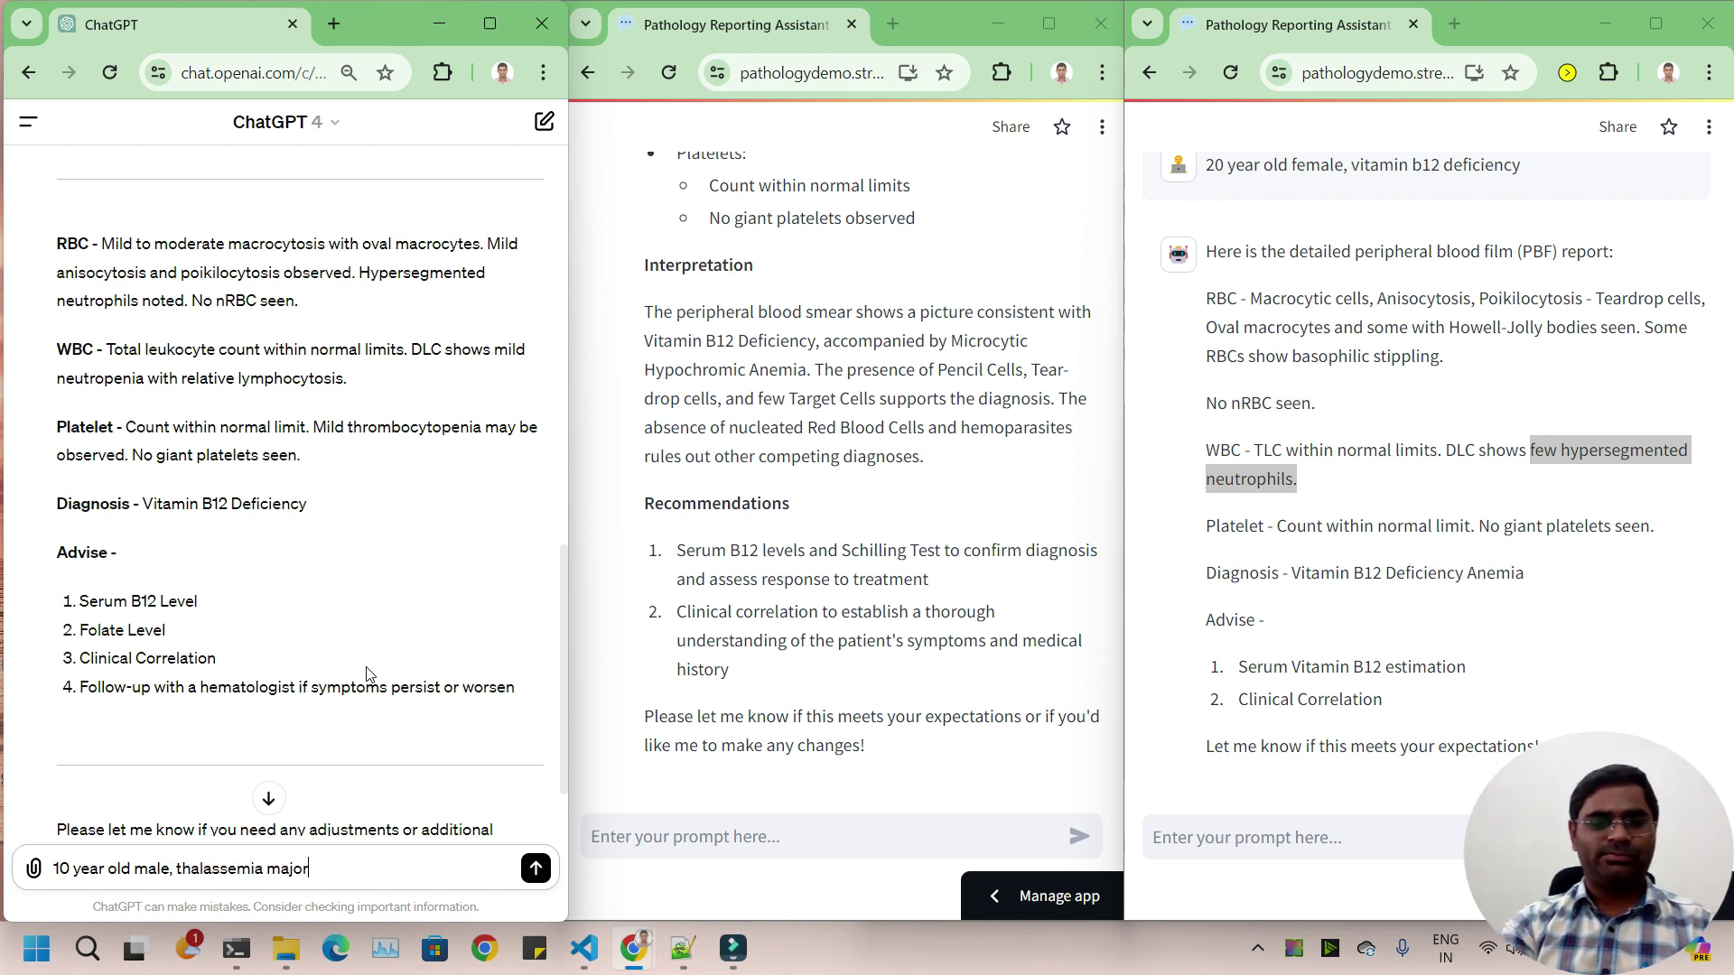
pyautogui.hotkey('ctrl', 'a')
pyautogui.hotkey('ctrl', 'c')
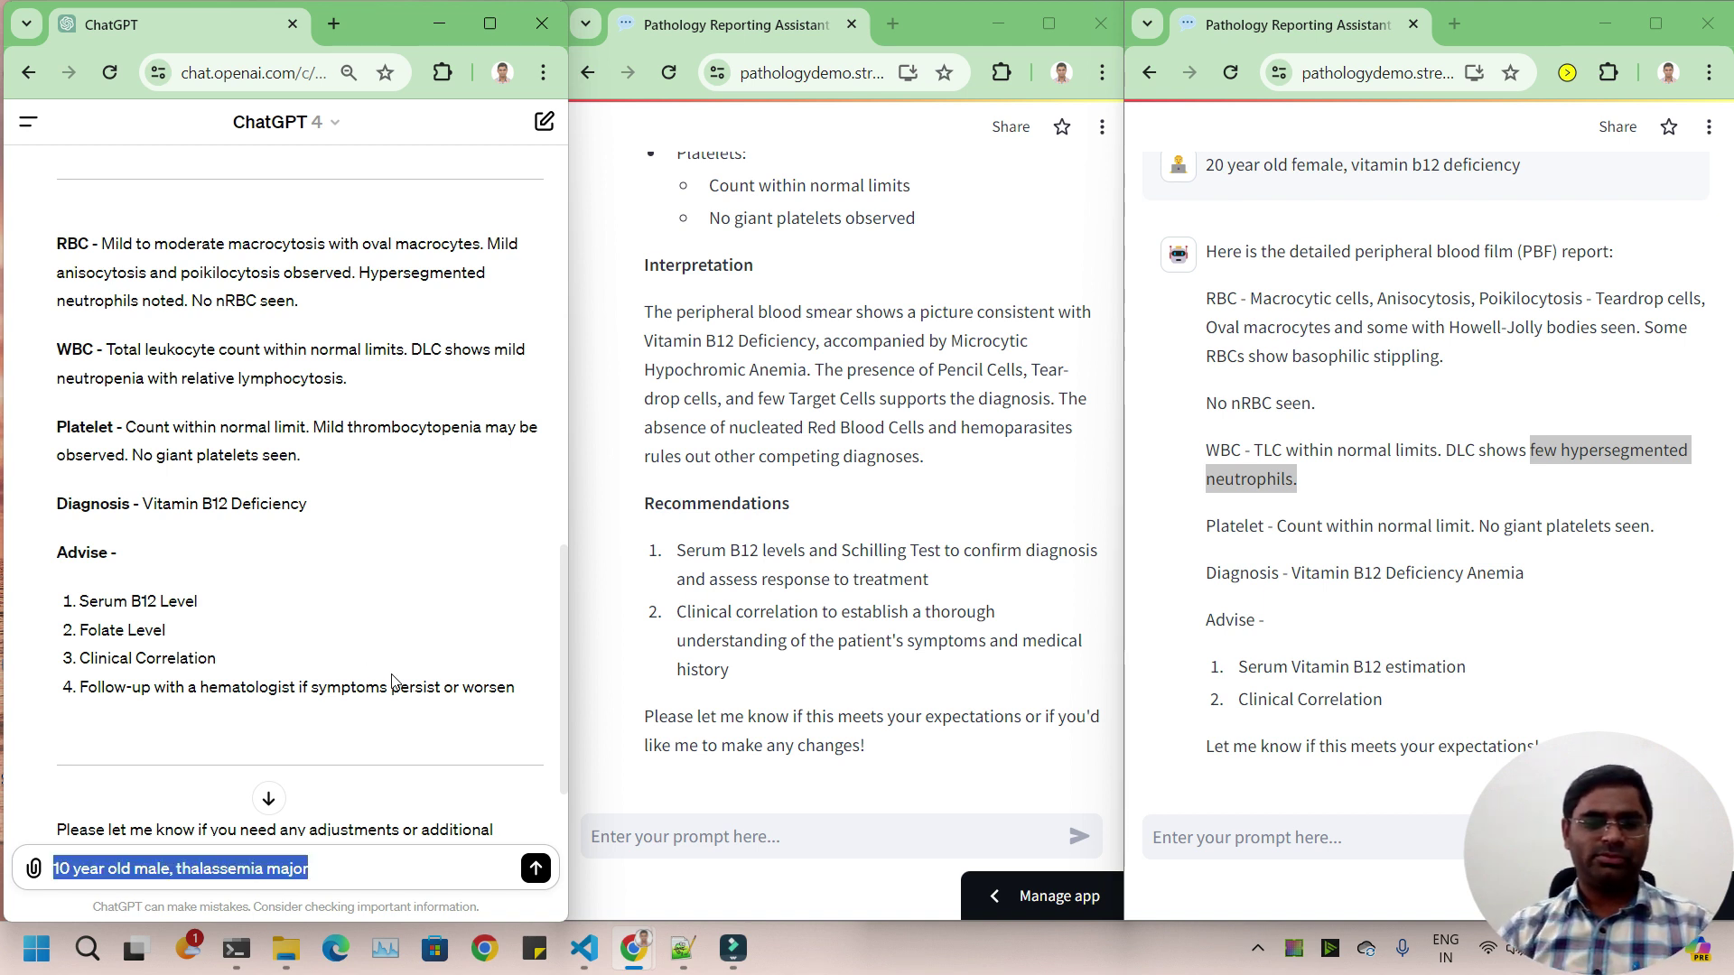
pyautogui.click(538, 869)
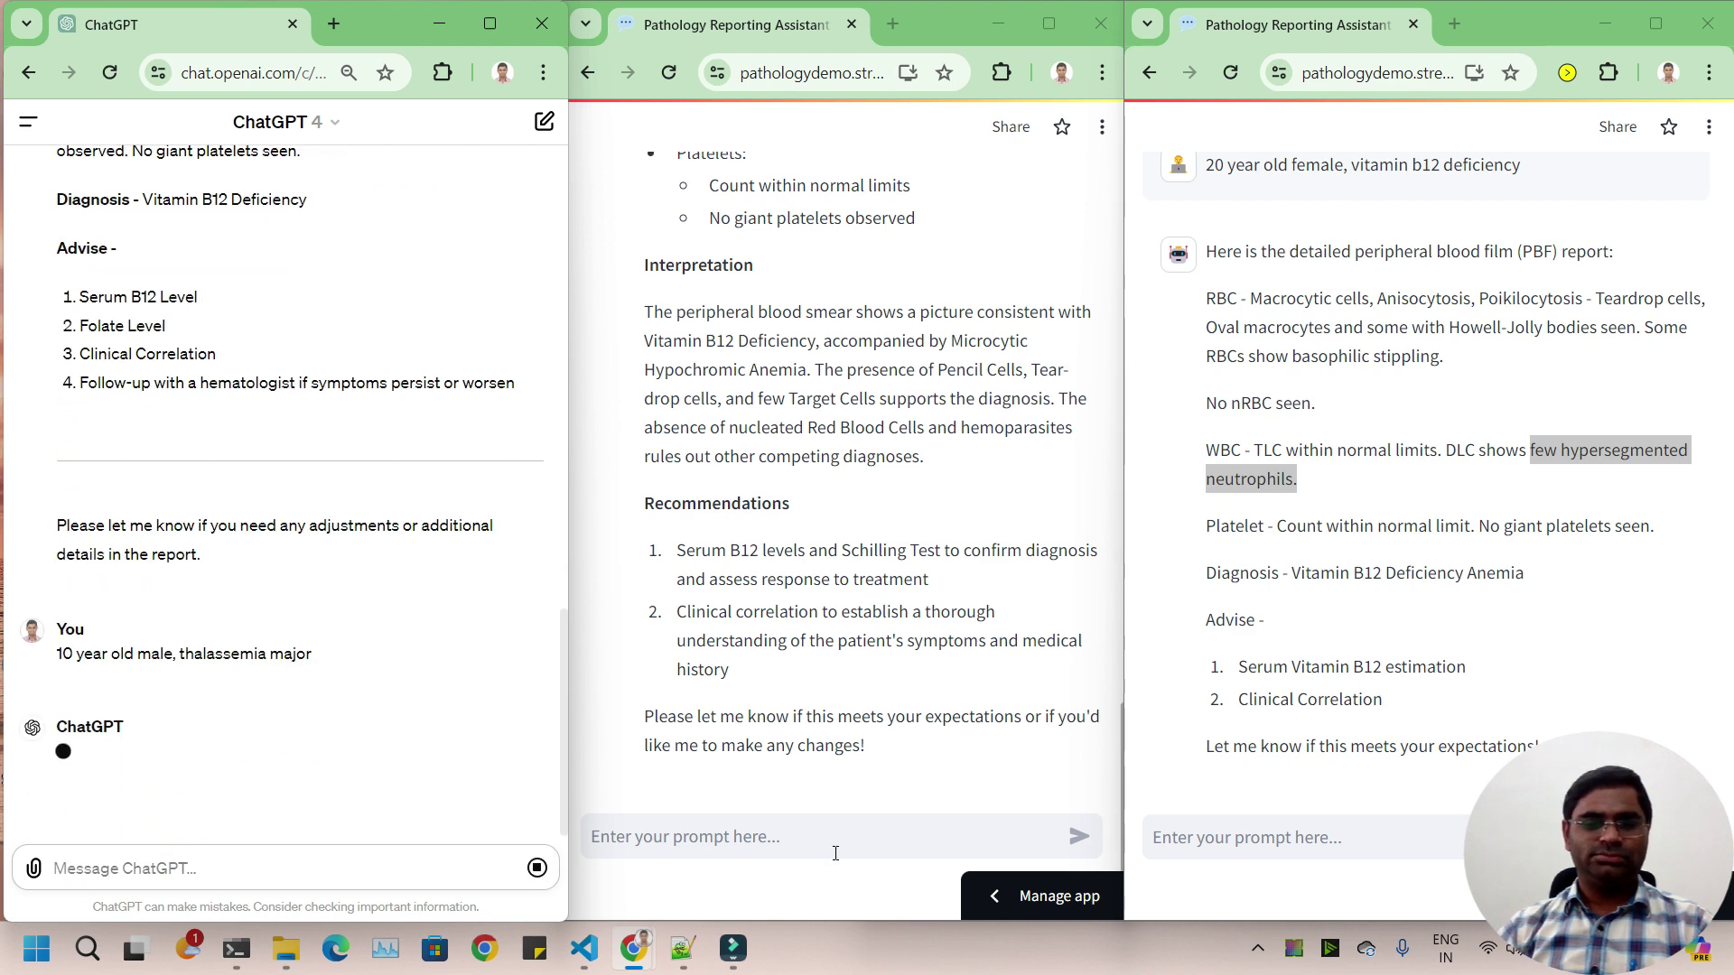
# Step: Send the same thalassemia major prompt to both LLaMA3 assistant apps
pyautogui.click(1065, 836)
pyautogui.hotkey('ctrl', 'v')
pyautogui.click(1068, 836)
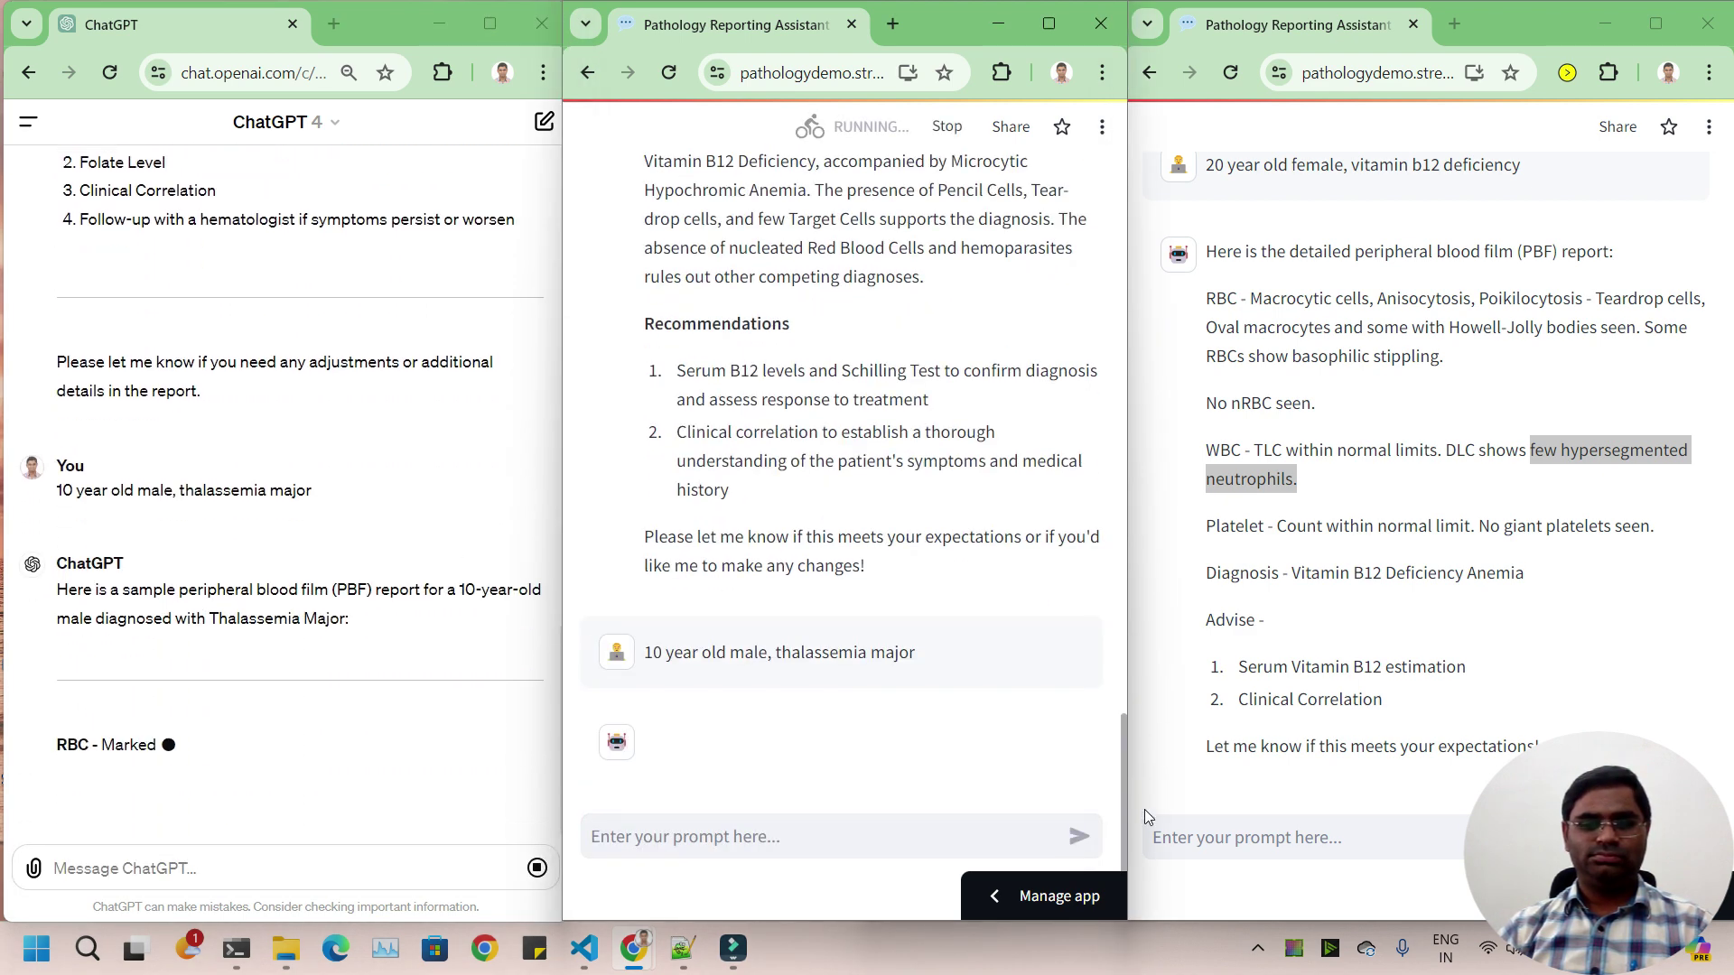
pyautogui.click(1165, 837)
pyautogui.hotkey('ctrl', 'v')
pyautogui.press('Return')
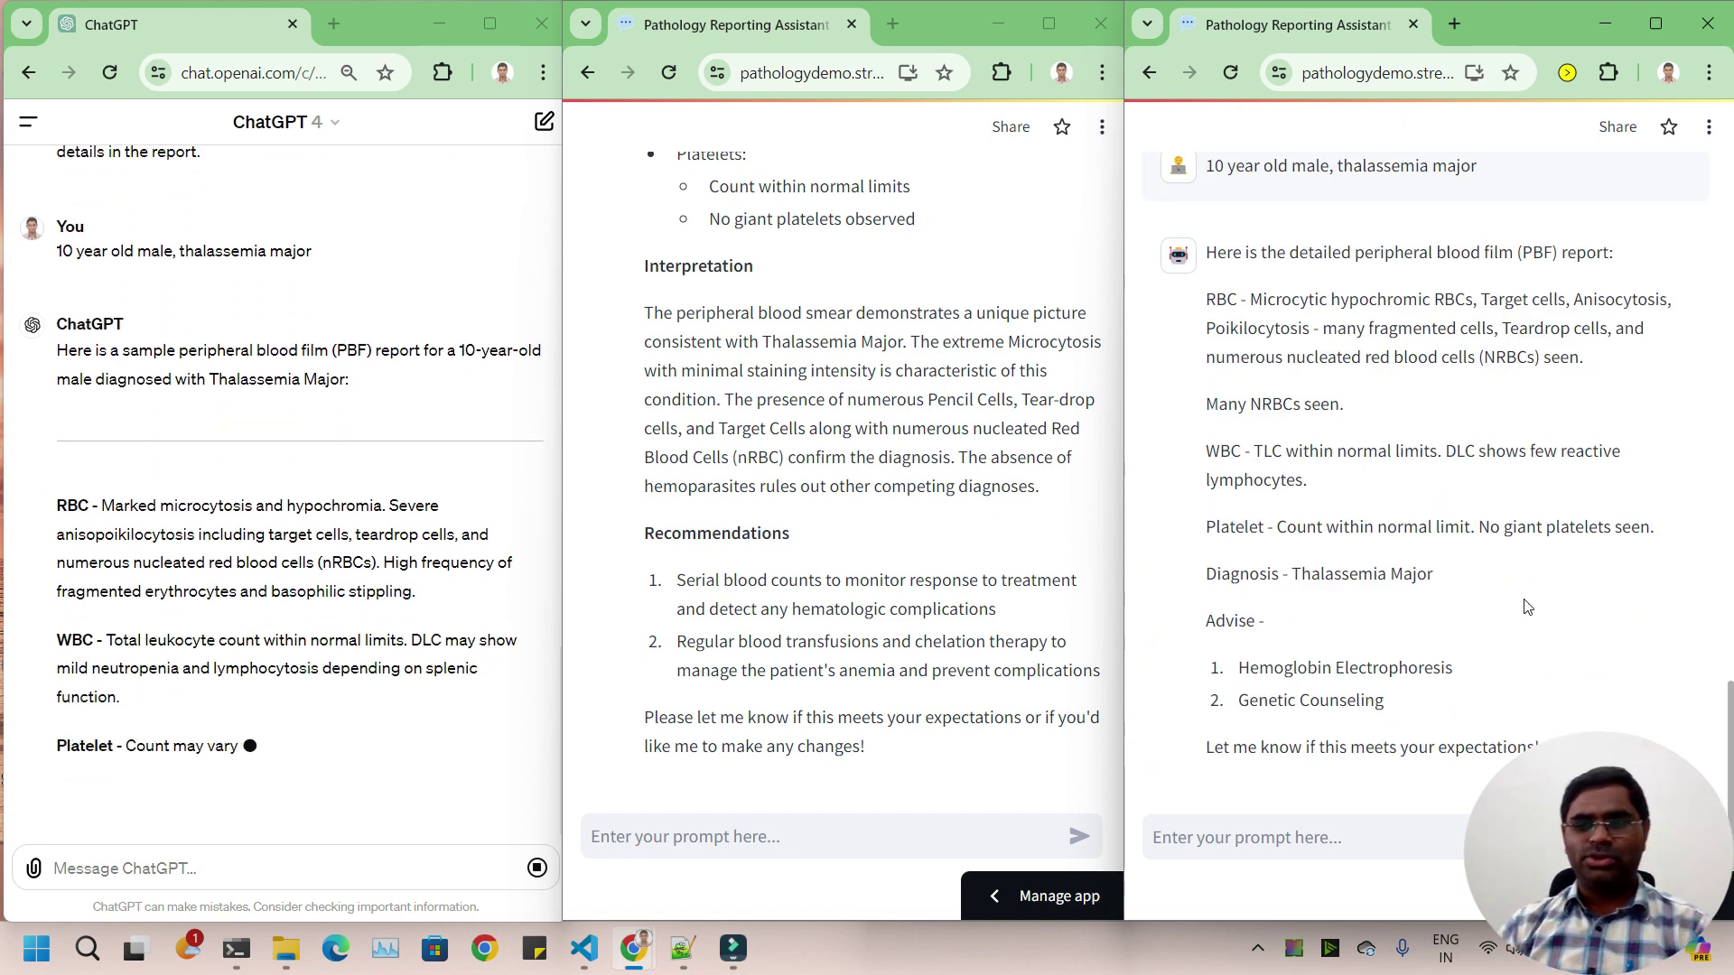
pyautogui.scroll(5, 1522, 604)
pyautogui.scroll(-5, 1524, 606)
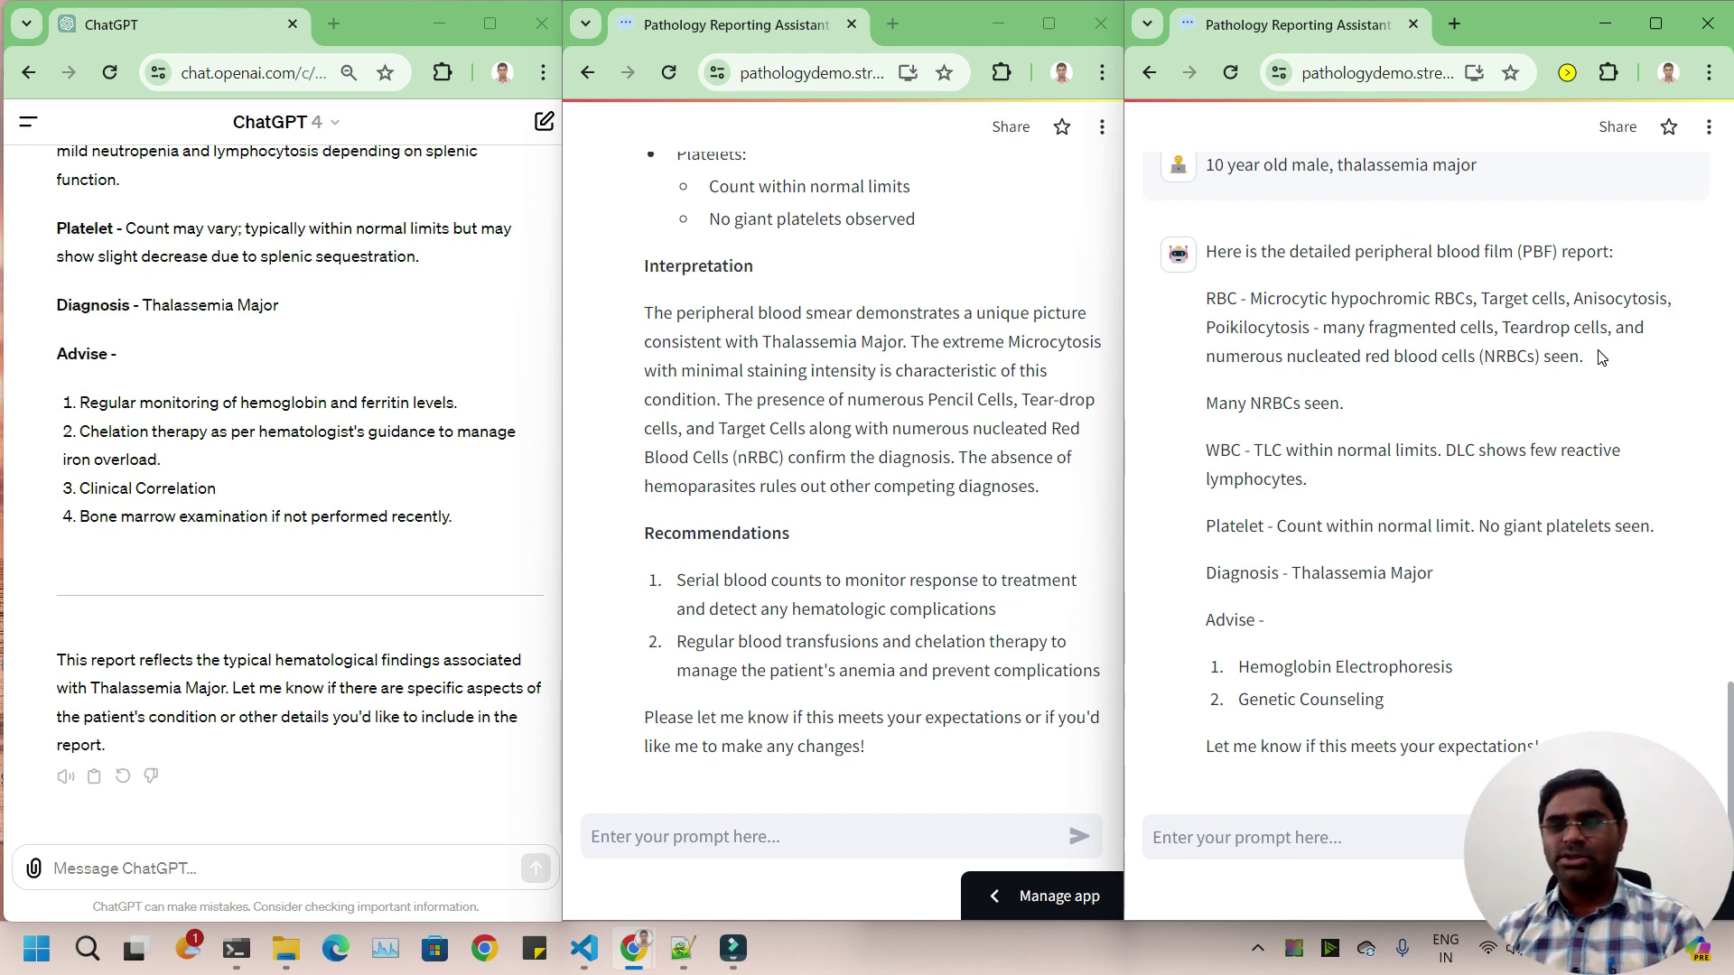
pyautogui.click(1301, 358)
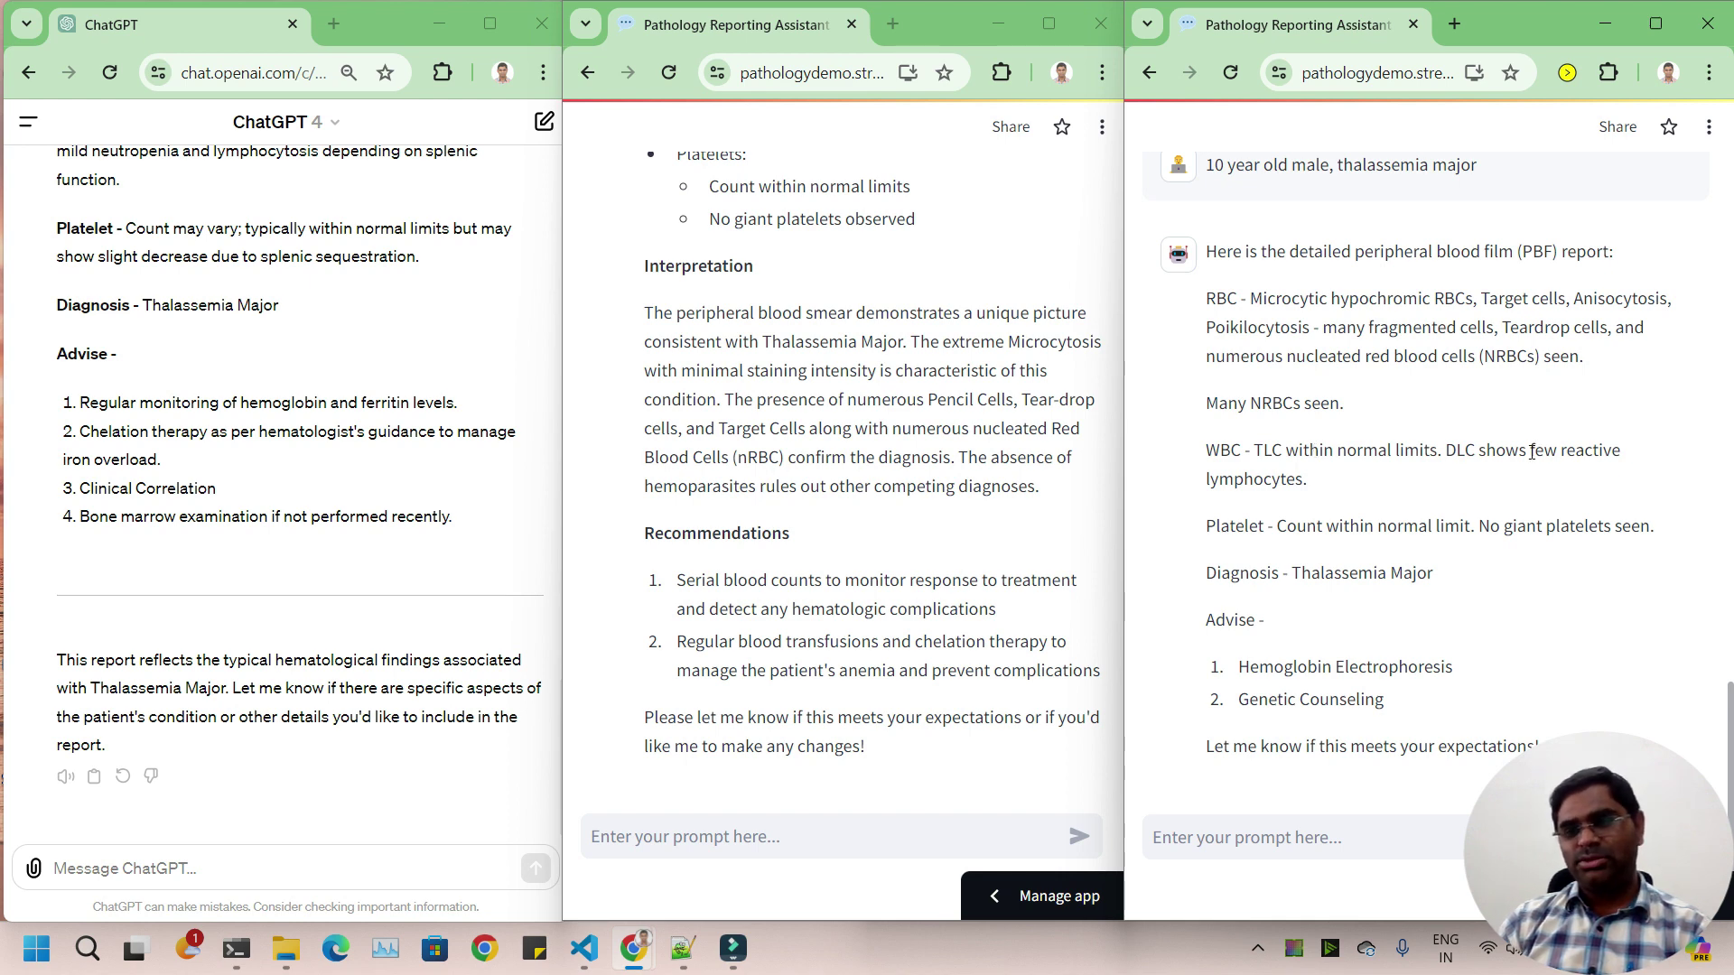
pyautogui.moveTo(1528, 451); pyautogui.dragTo(1460, 495)
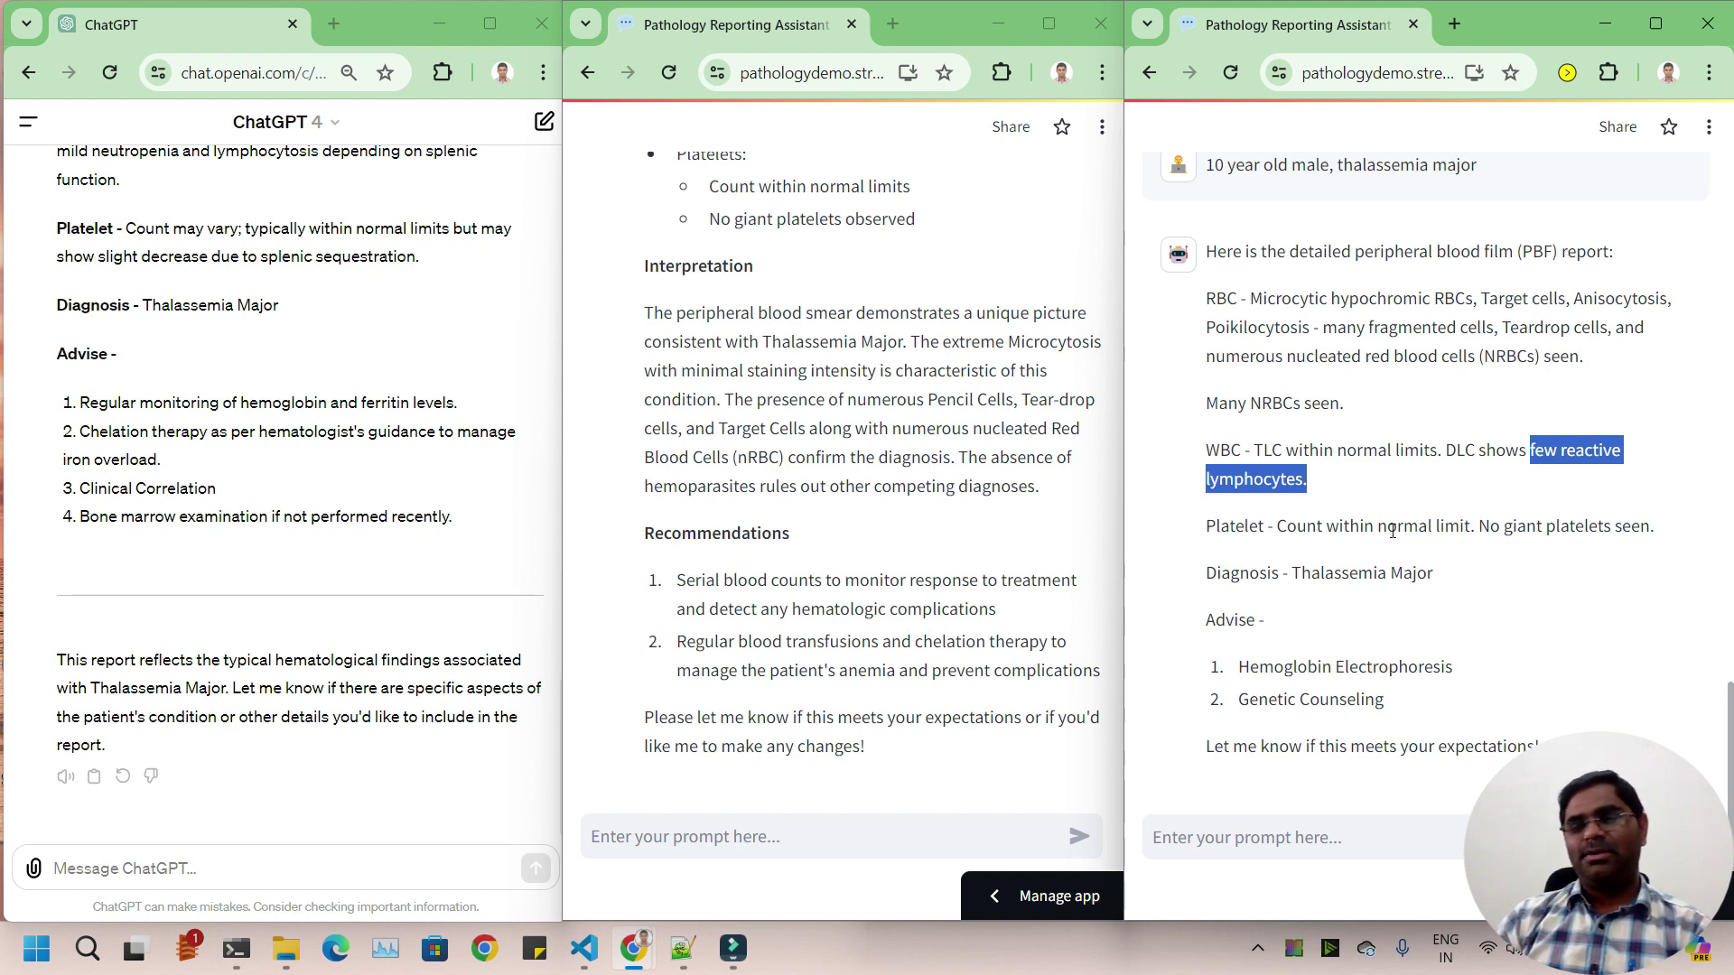
pyautogui.scroll(10, 1391, 515)
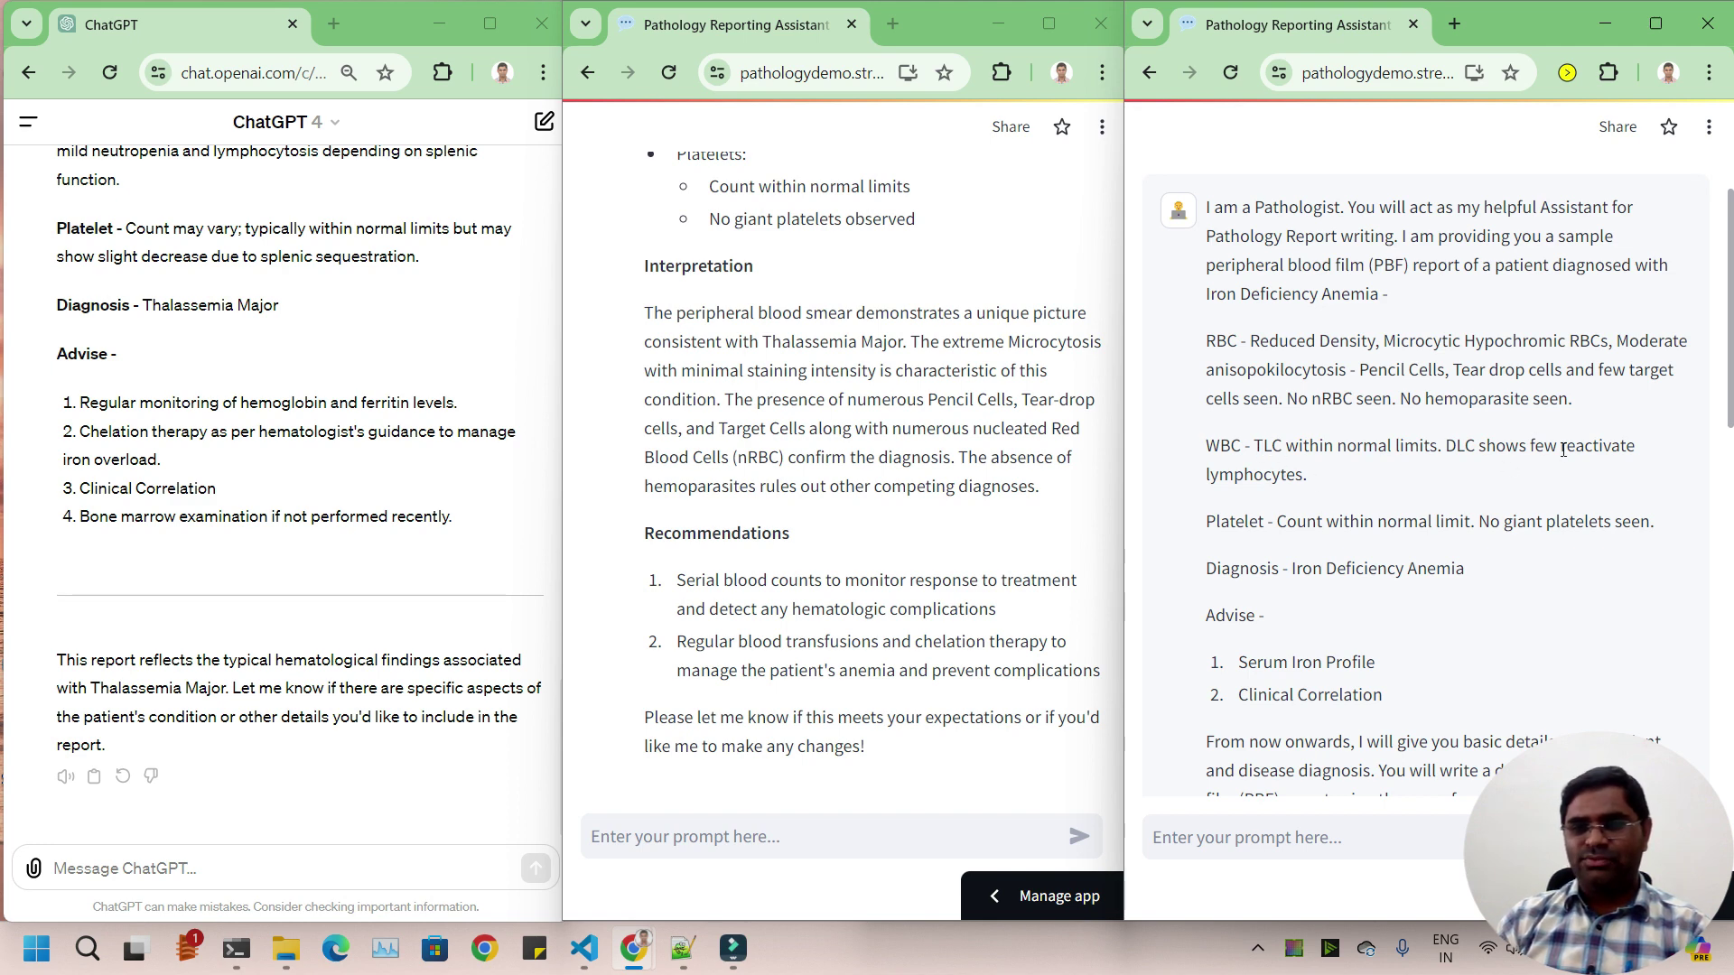
pyautogui.click(1322, 484)
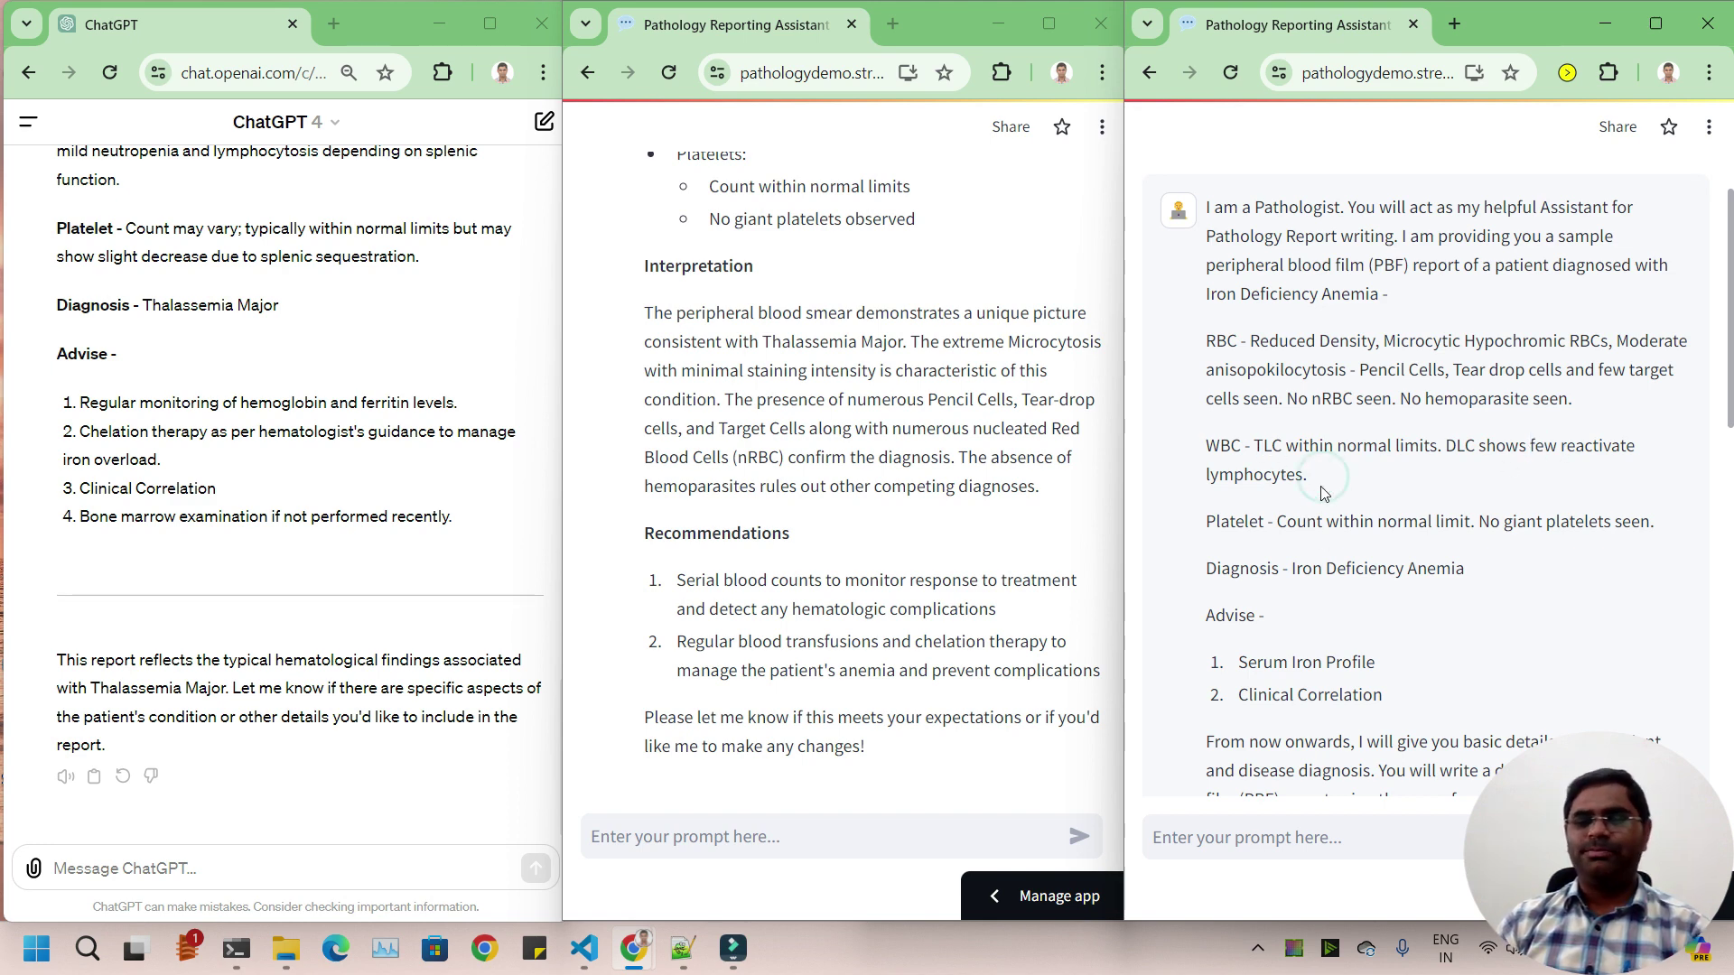
pyautogui.scroll(-10, 1322, 492)
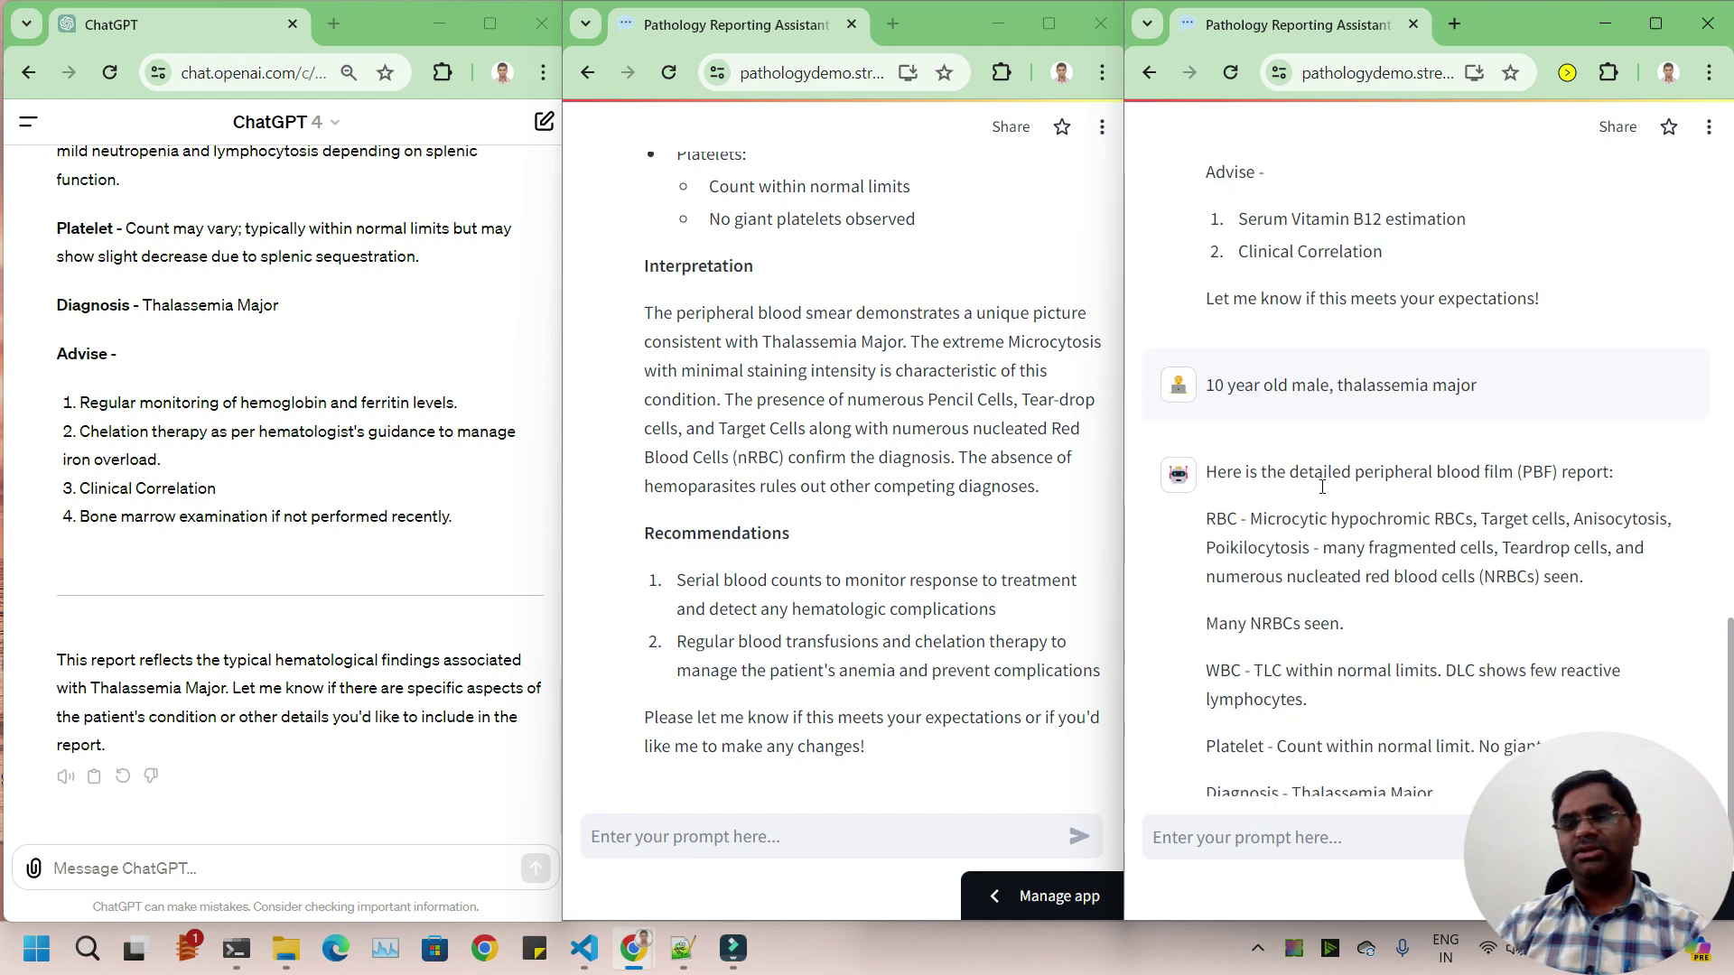
pyautogui.scroll(-2, 1322, 488)
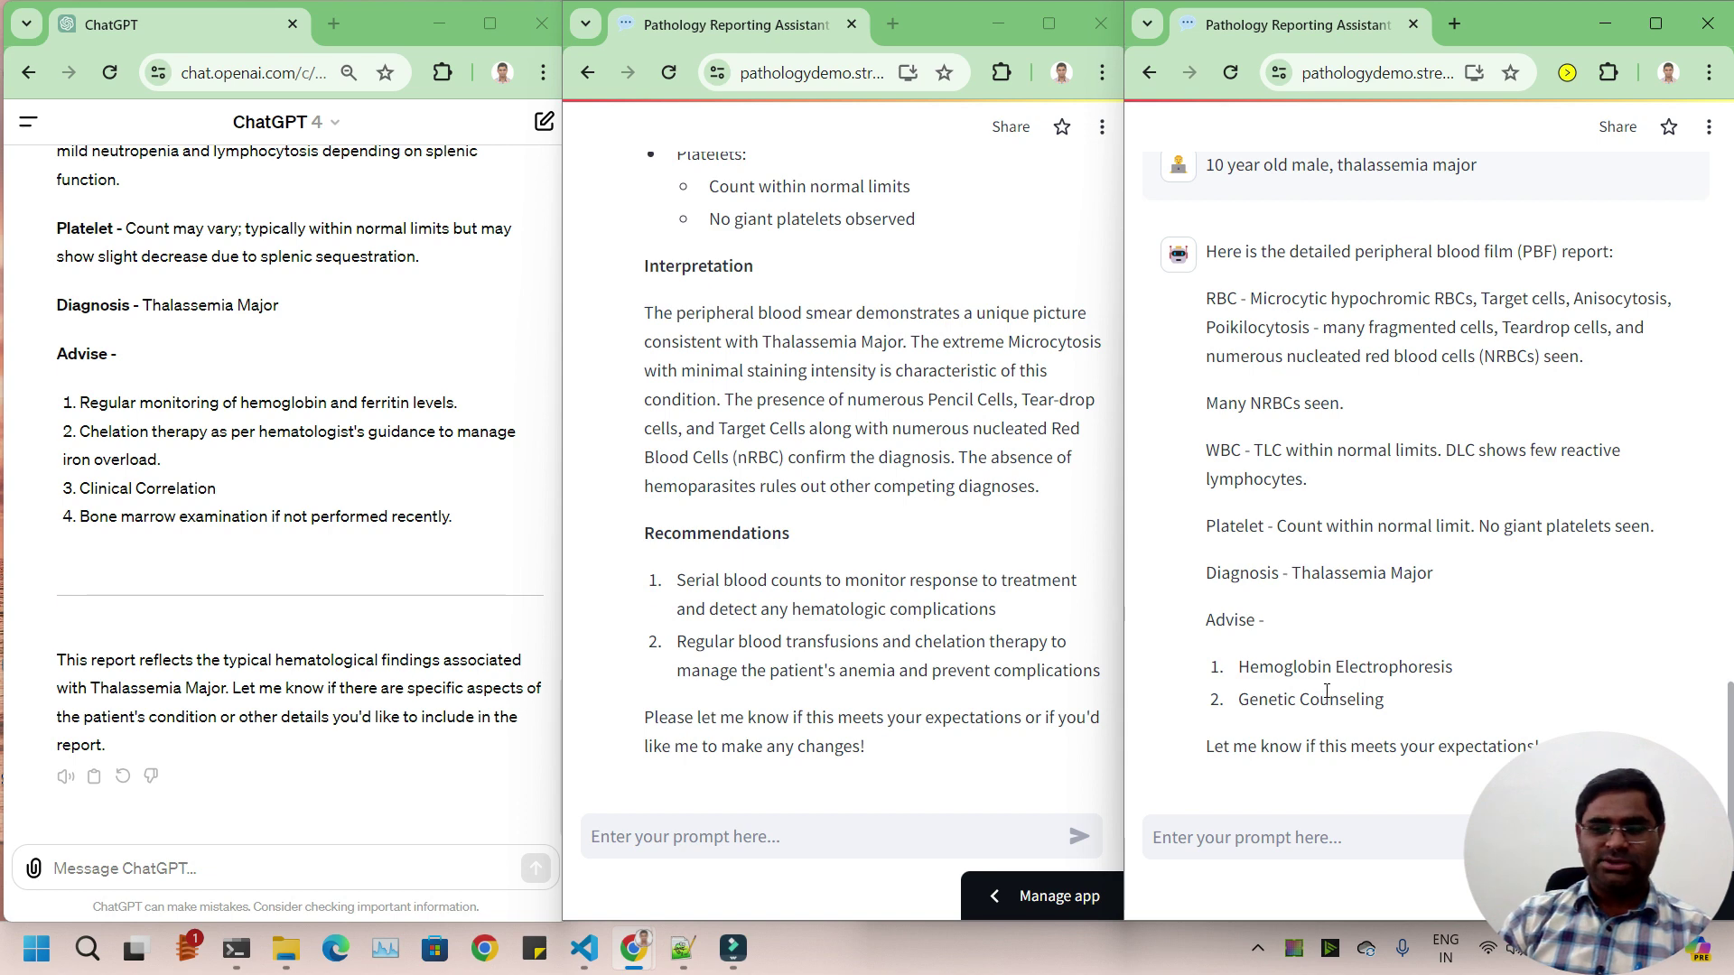
pyautogui.click(858, 327)
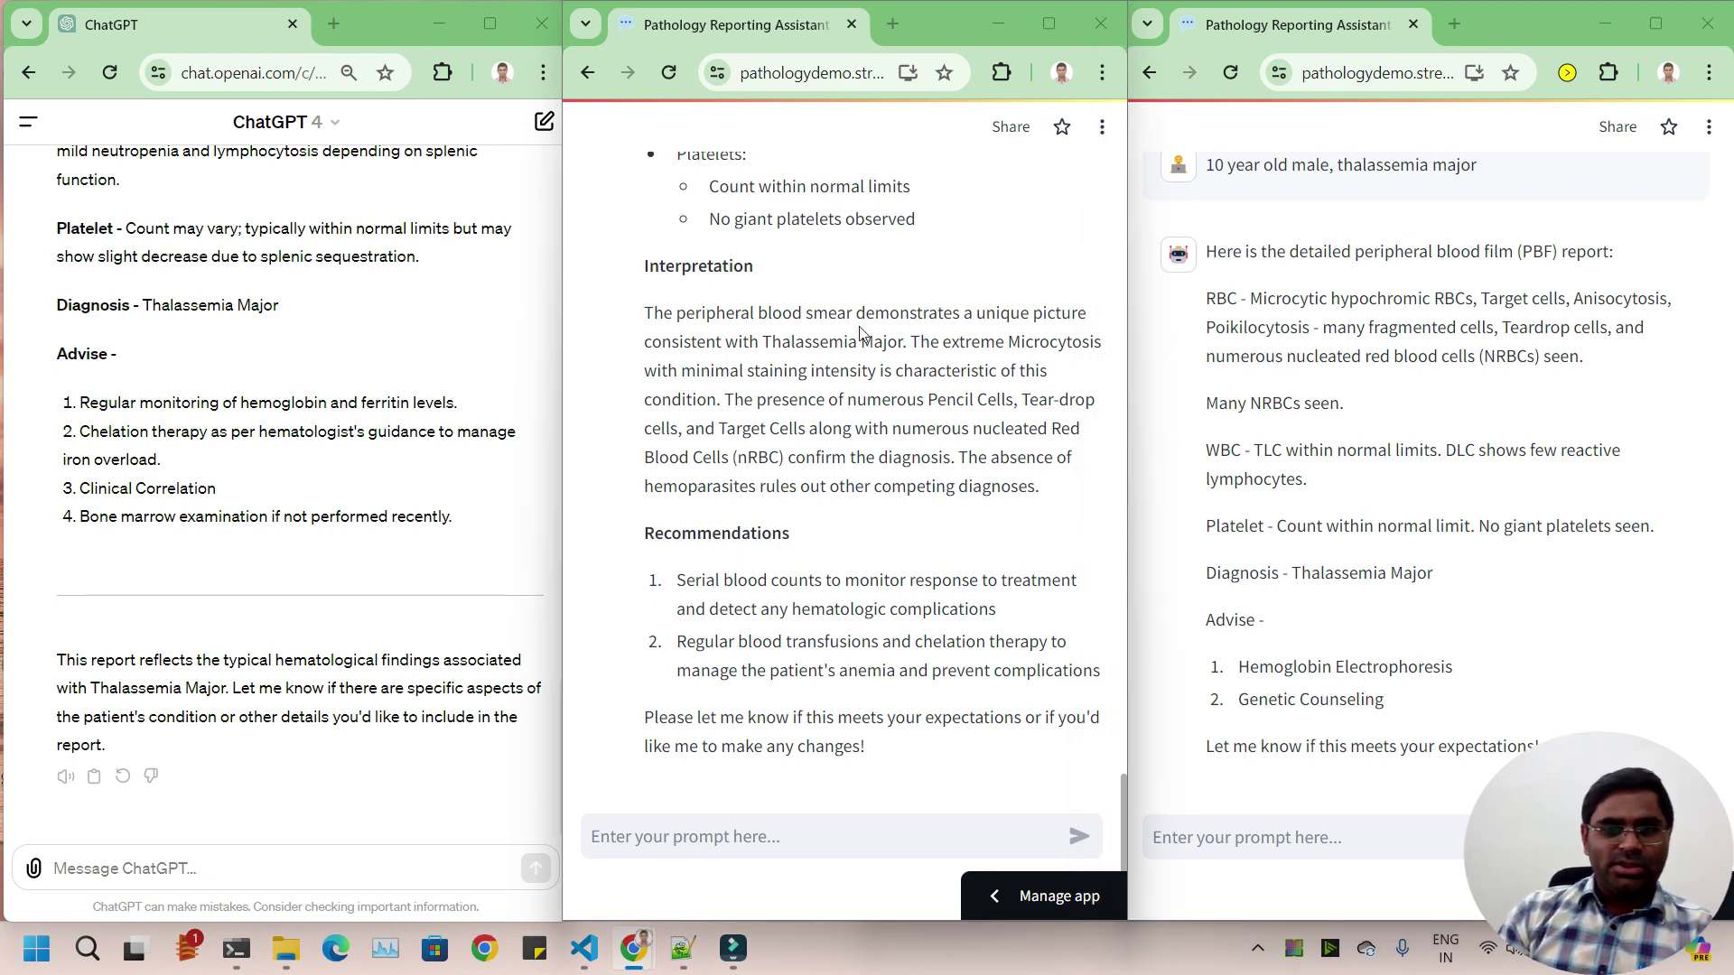
pyautogui.scroll(20, 858, 379)
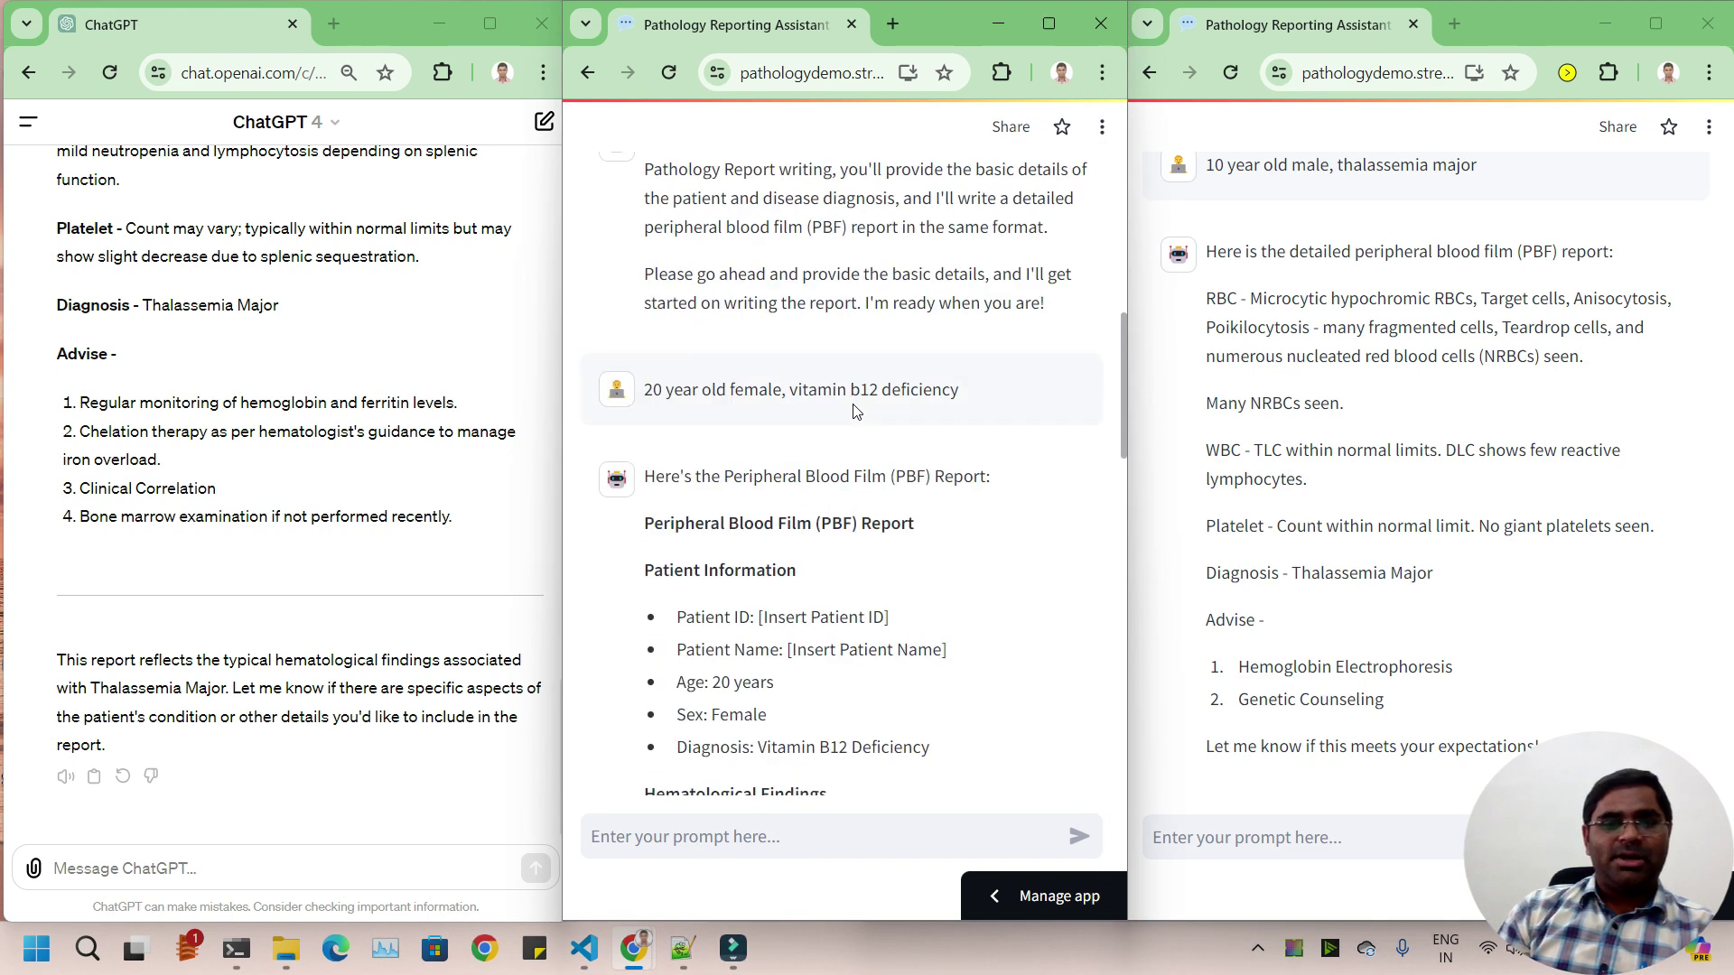
pyautogui.scroll(5, 854, 406)
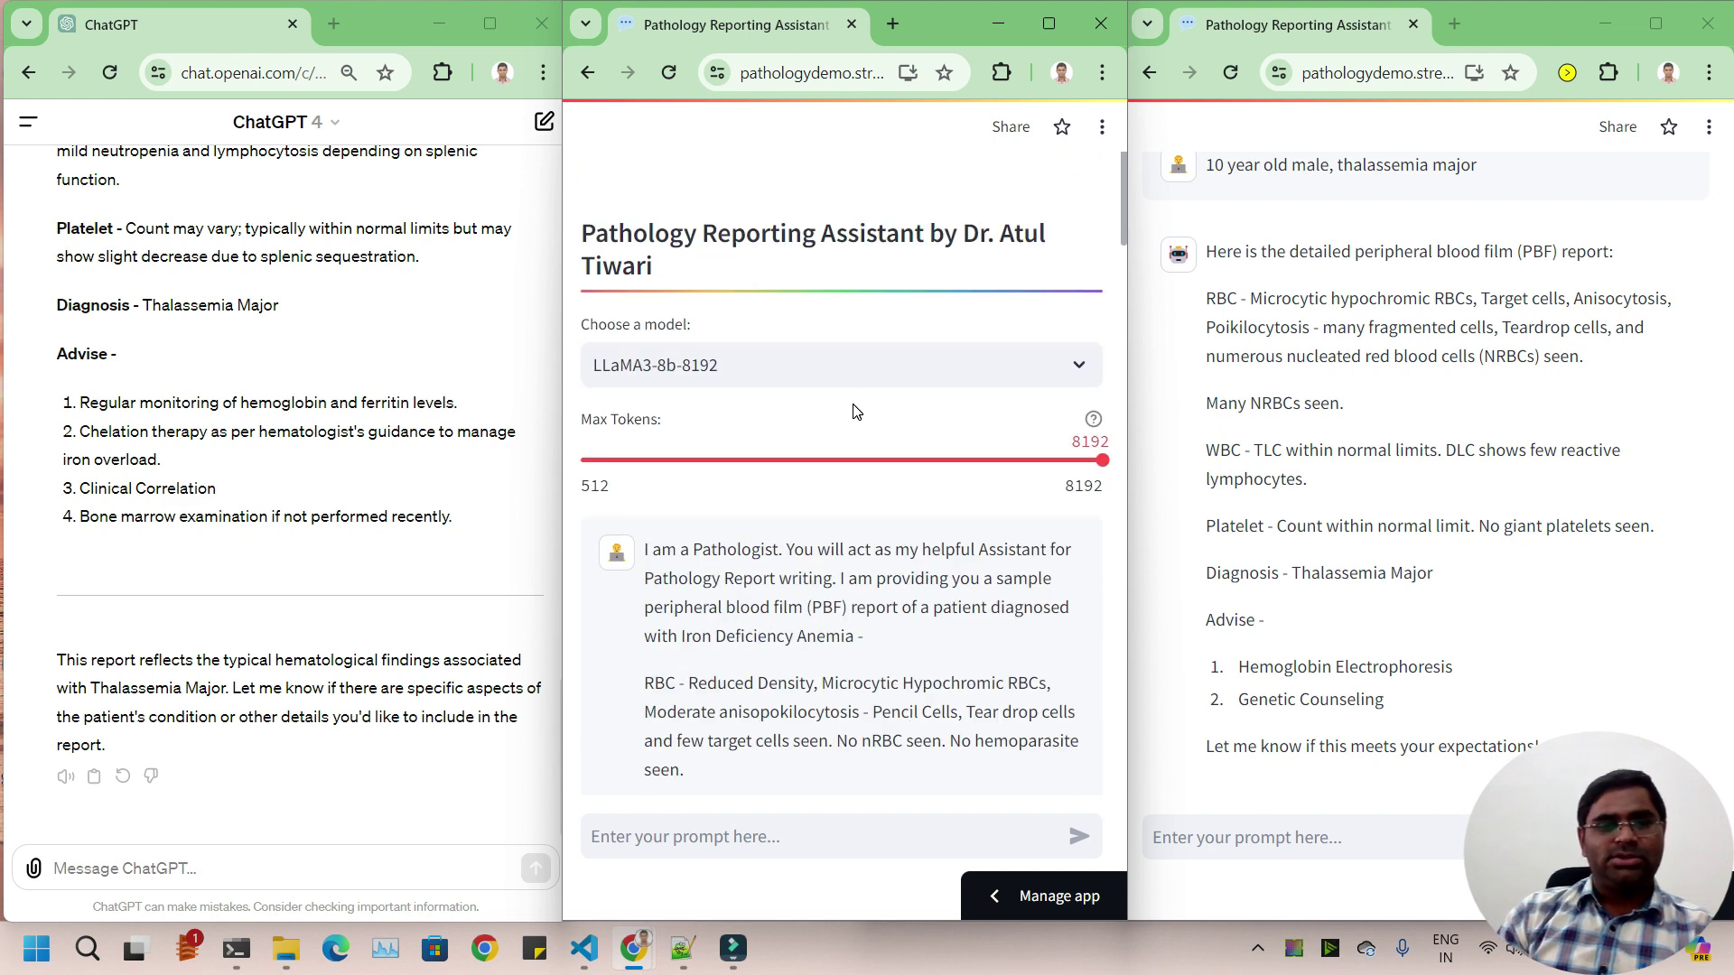
pyautogui.scroll(-15, 856, 412)
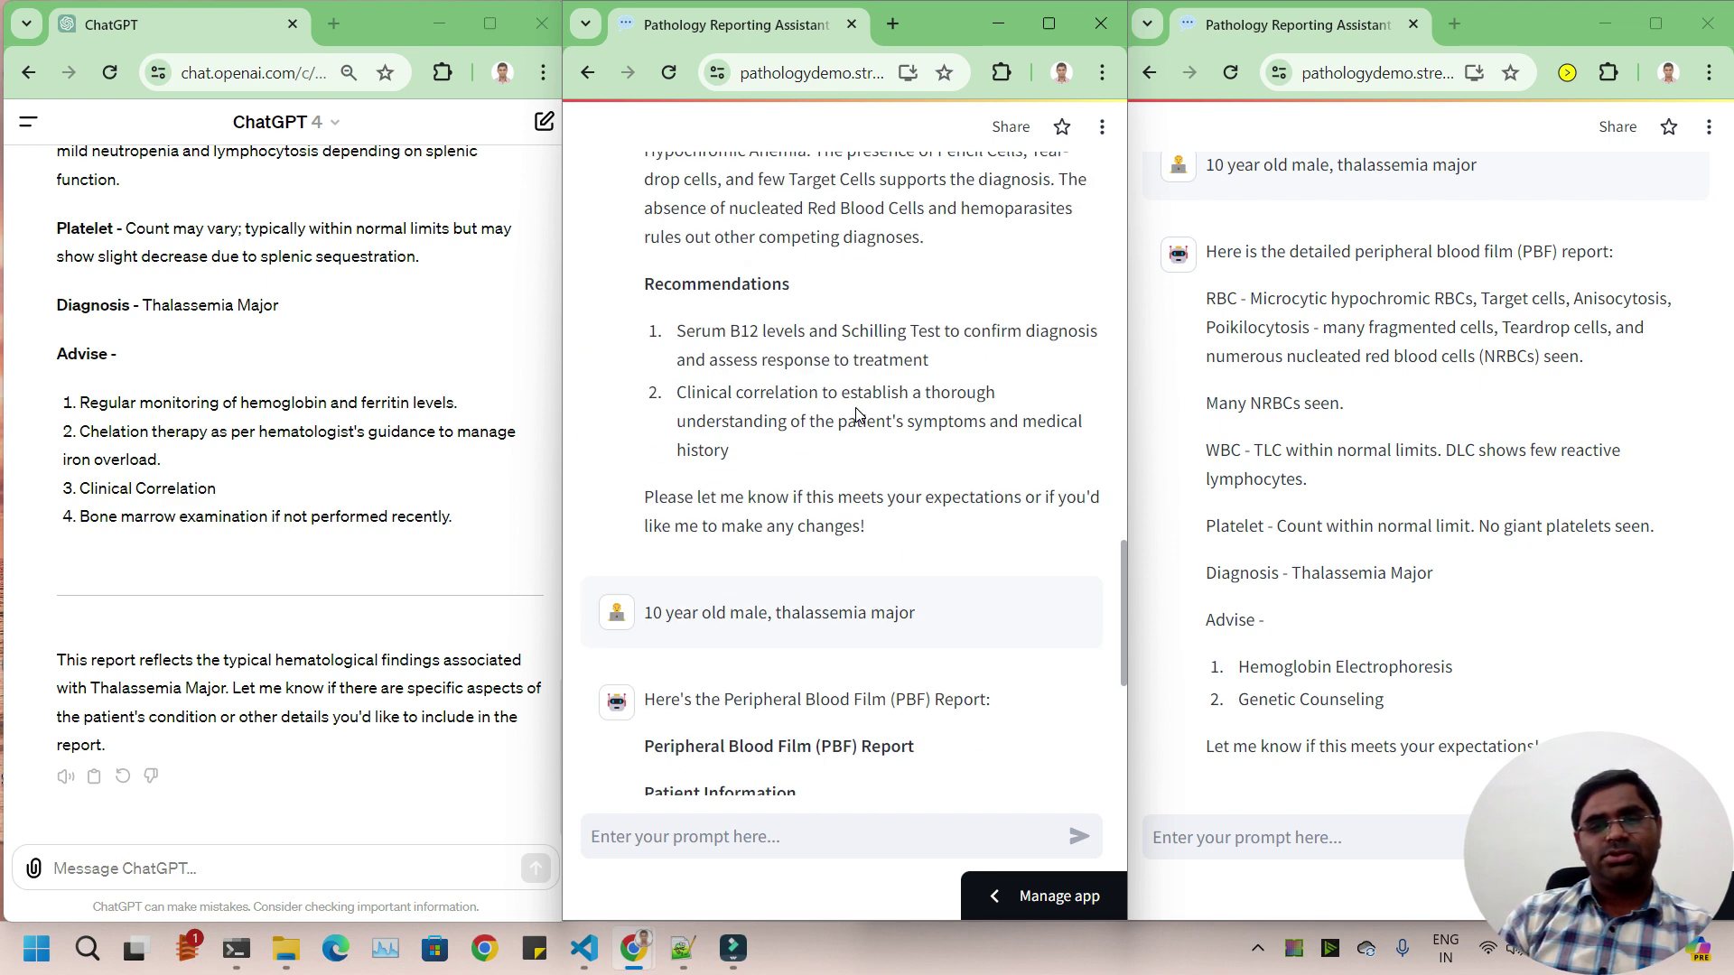
pyautogui.scroll(-6, 856, 413)
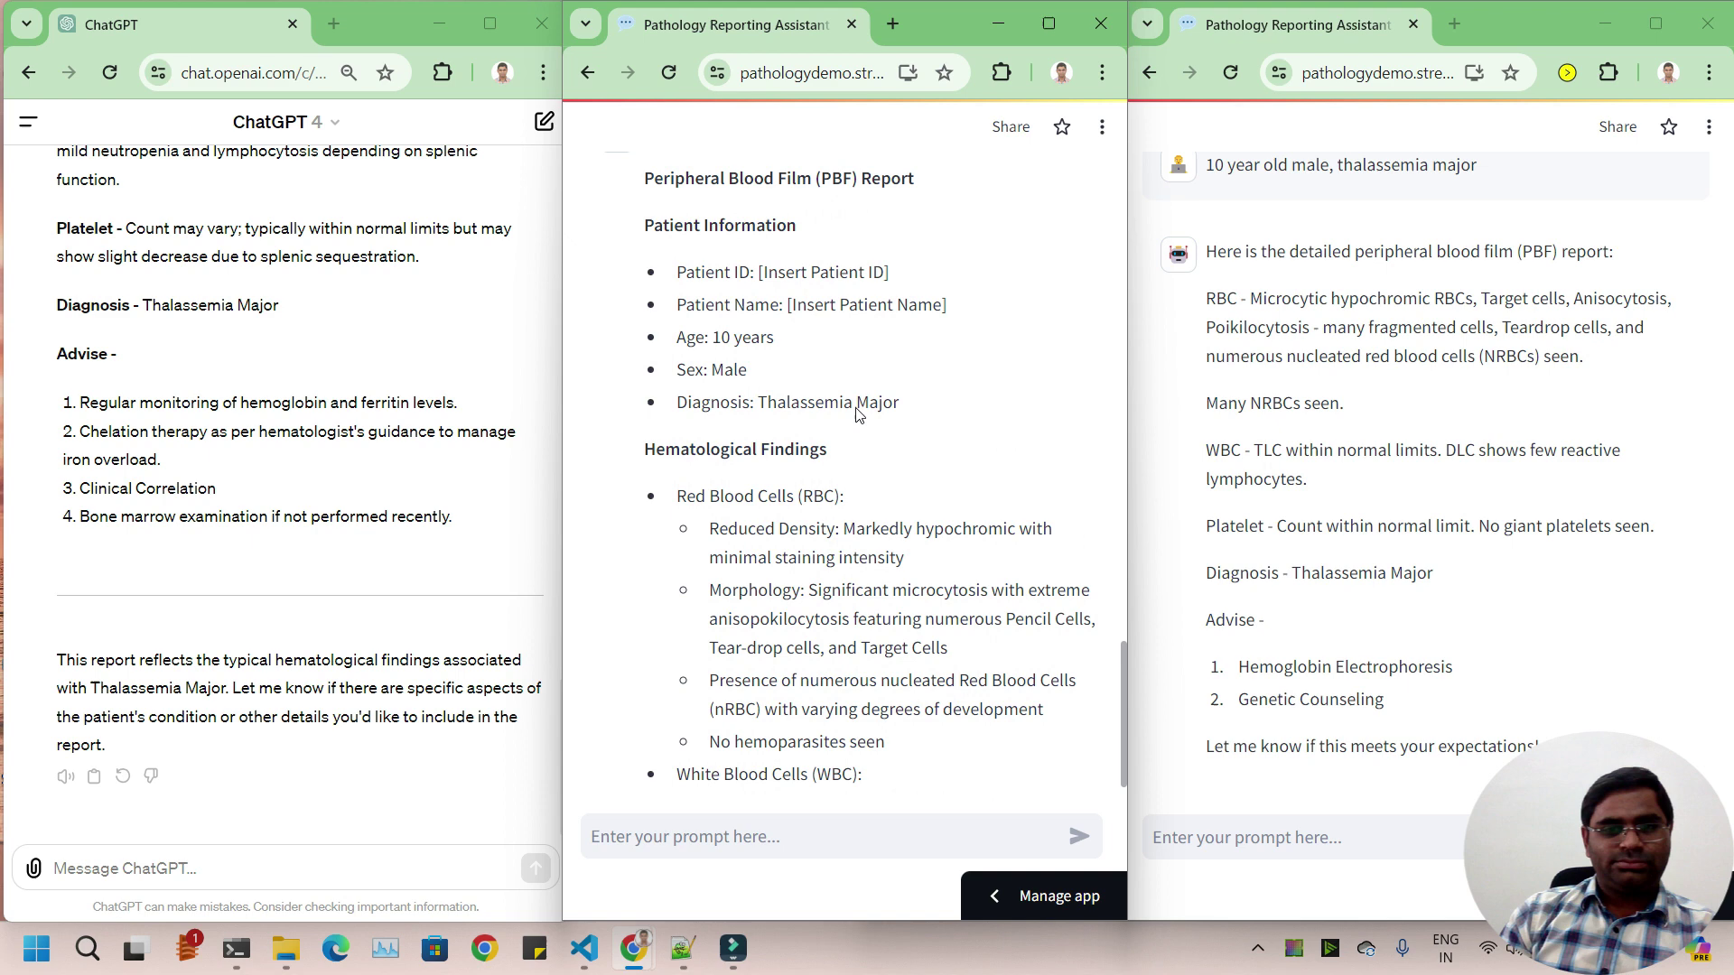
pyautogui.scroll(-4, 739, 369)
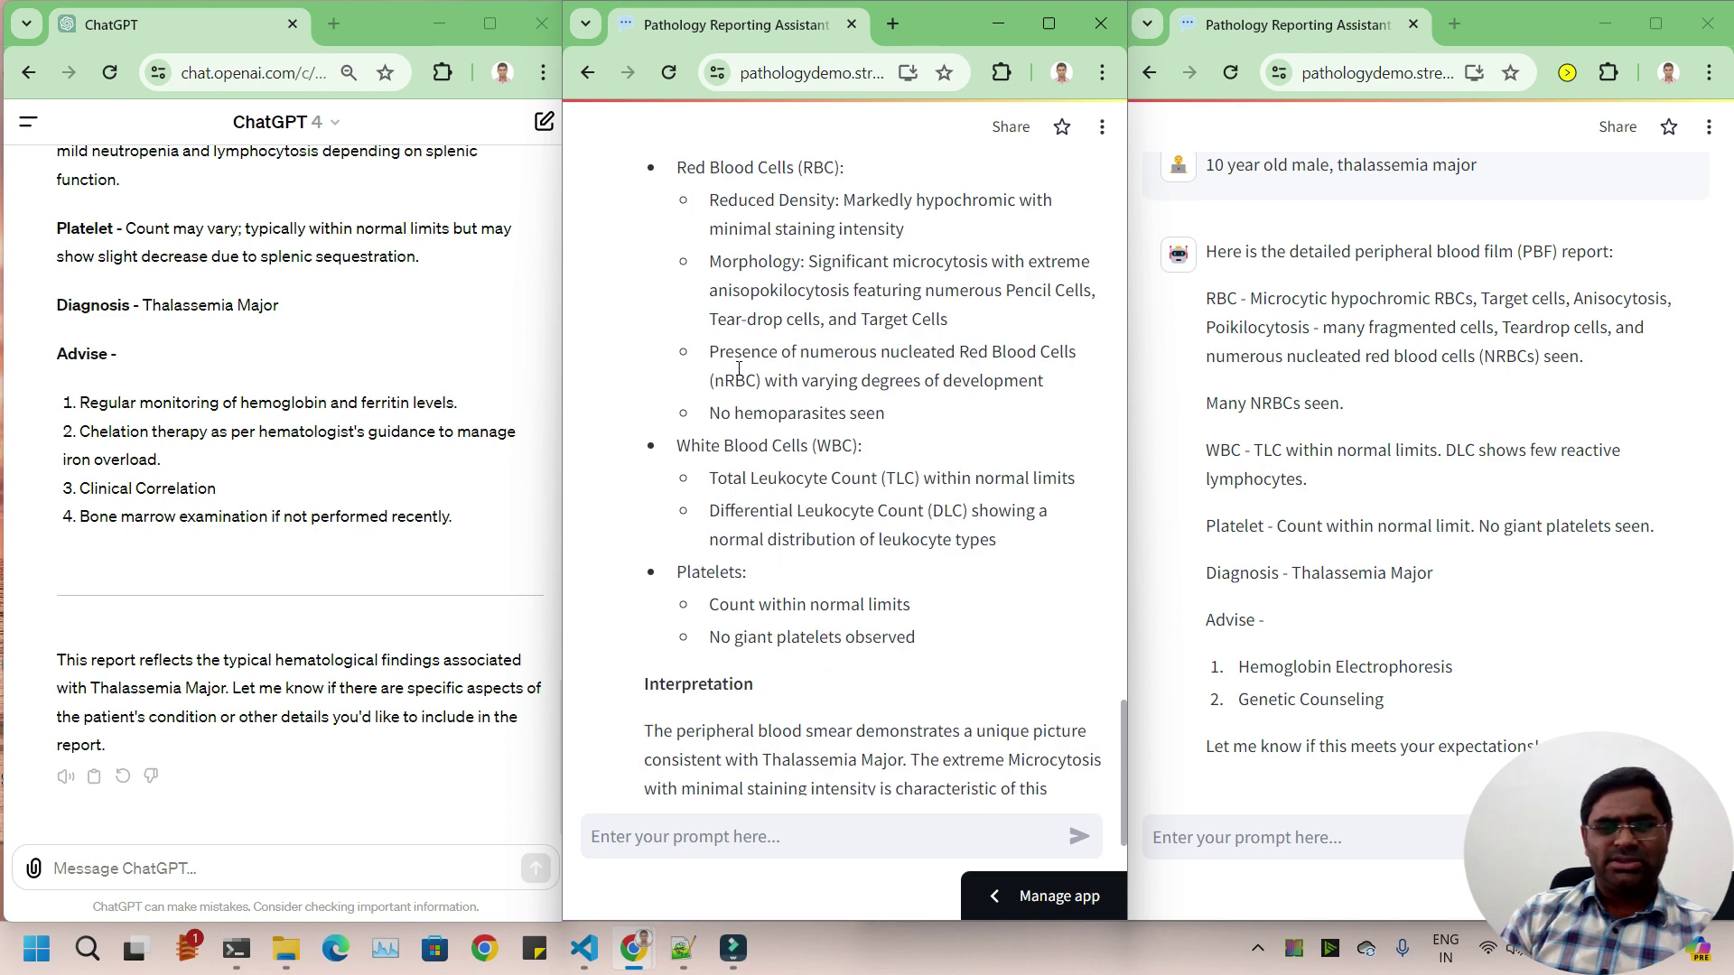
pyautogui.scroll(1, 739, 369)
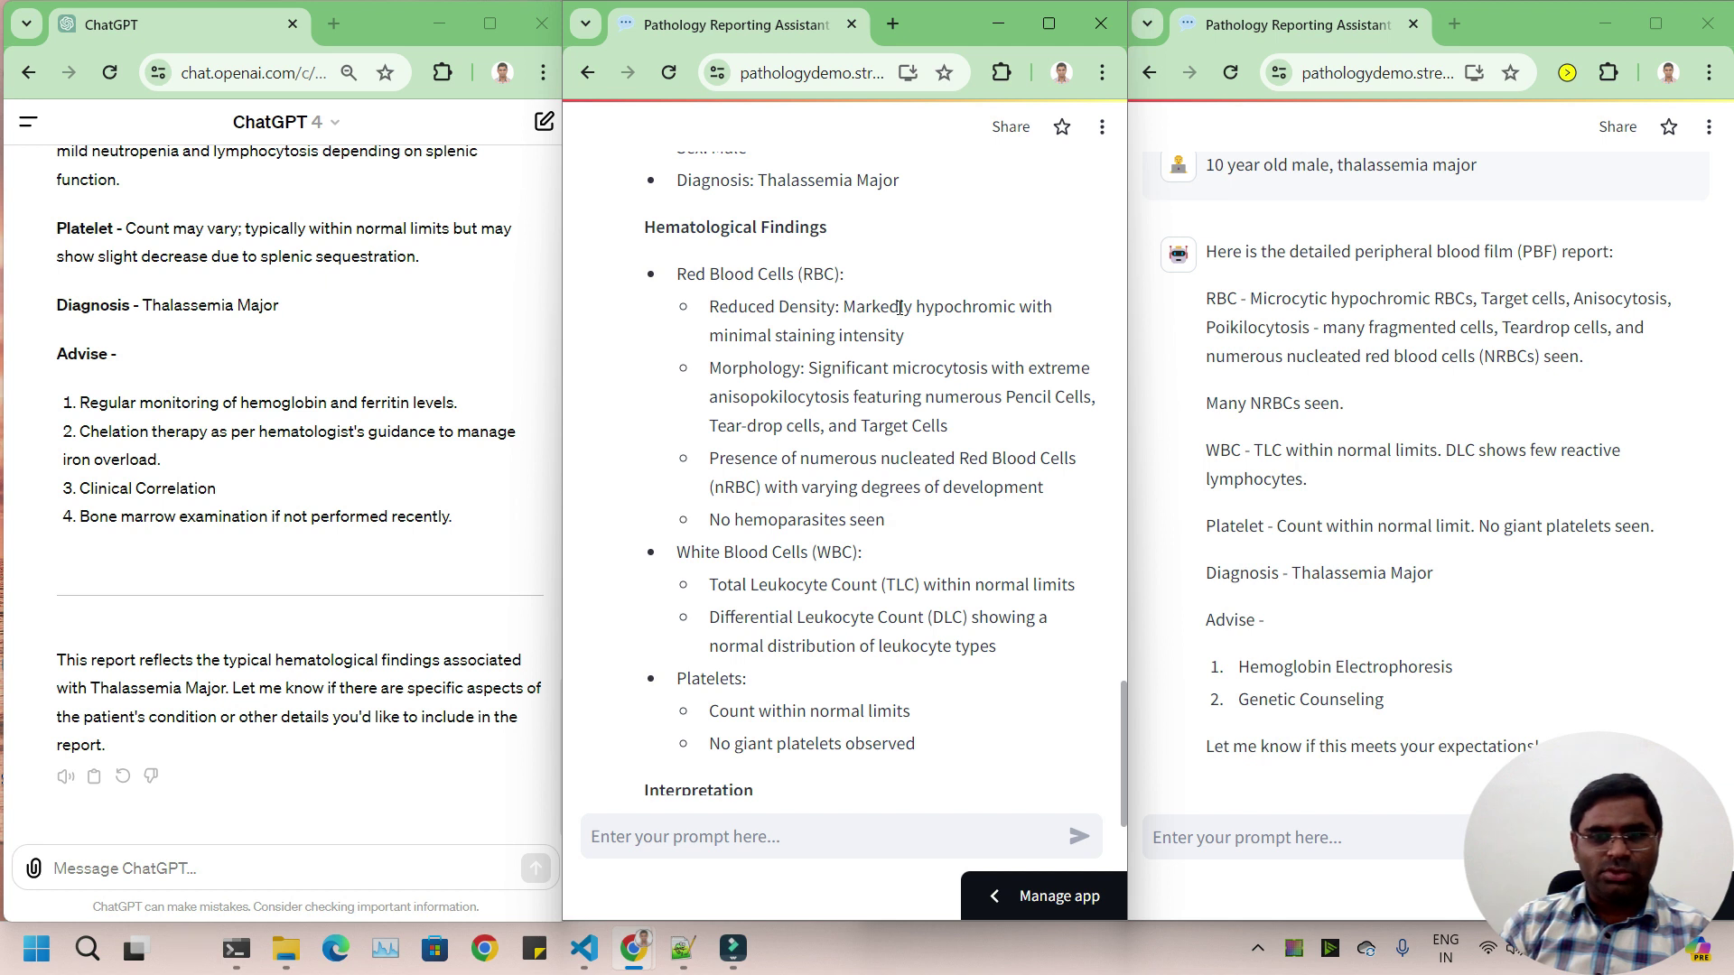
pyautogui.moveTo(921, 311); pyautogui.dragTo(984, 333)
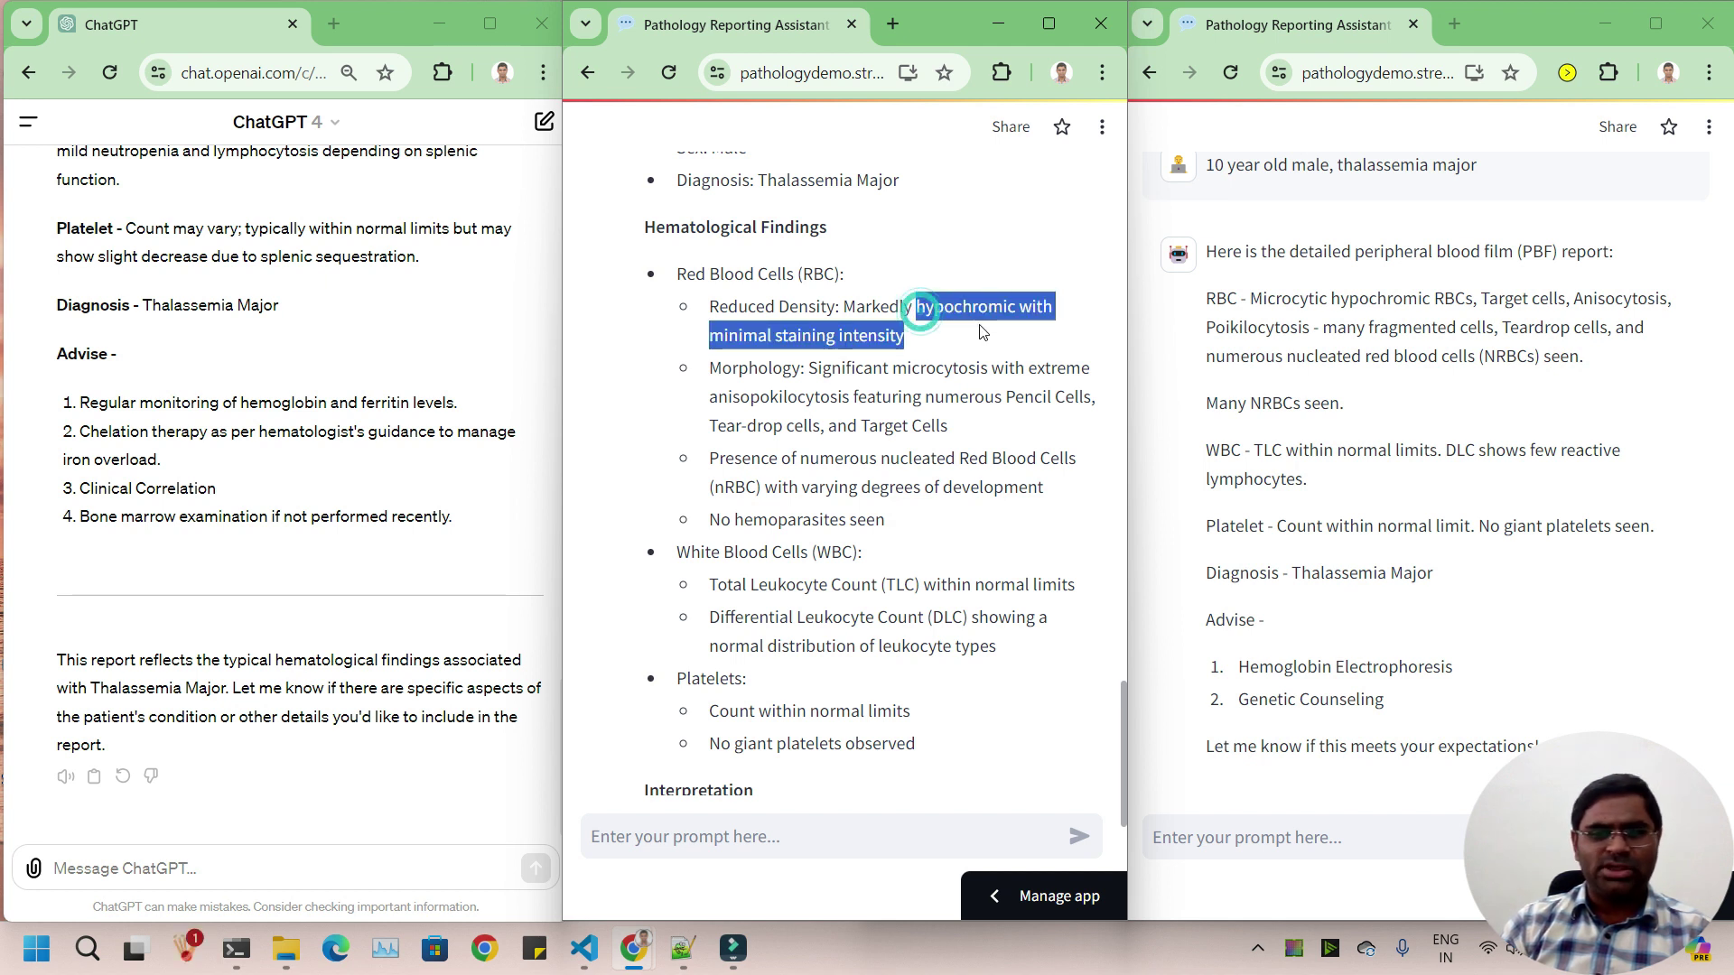
pyautogui.click(939, 393)
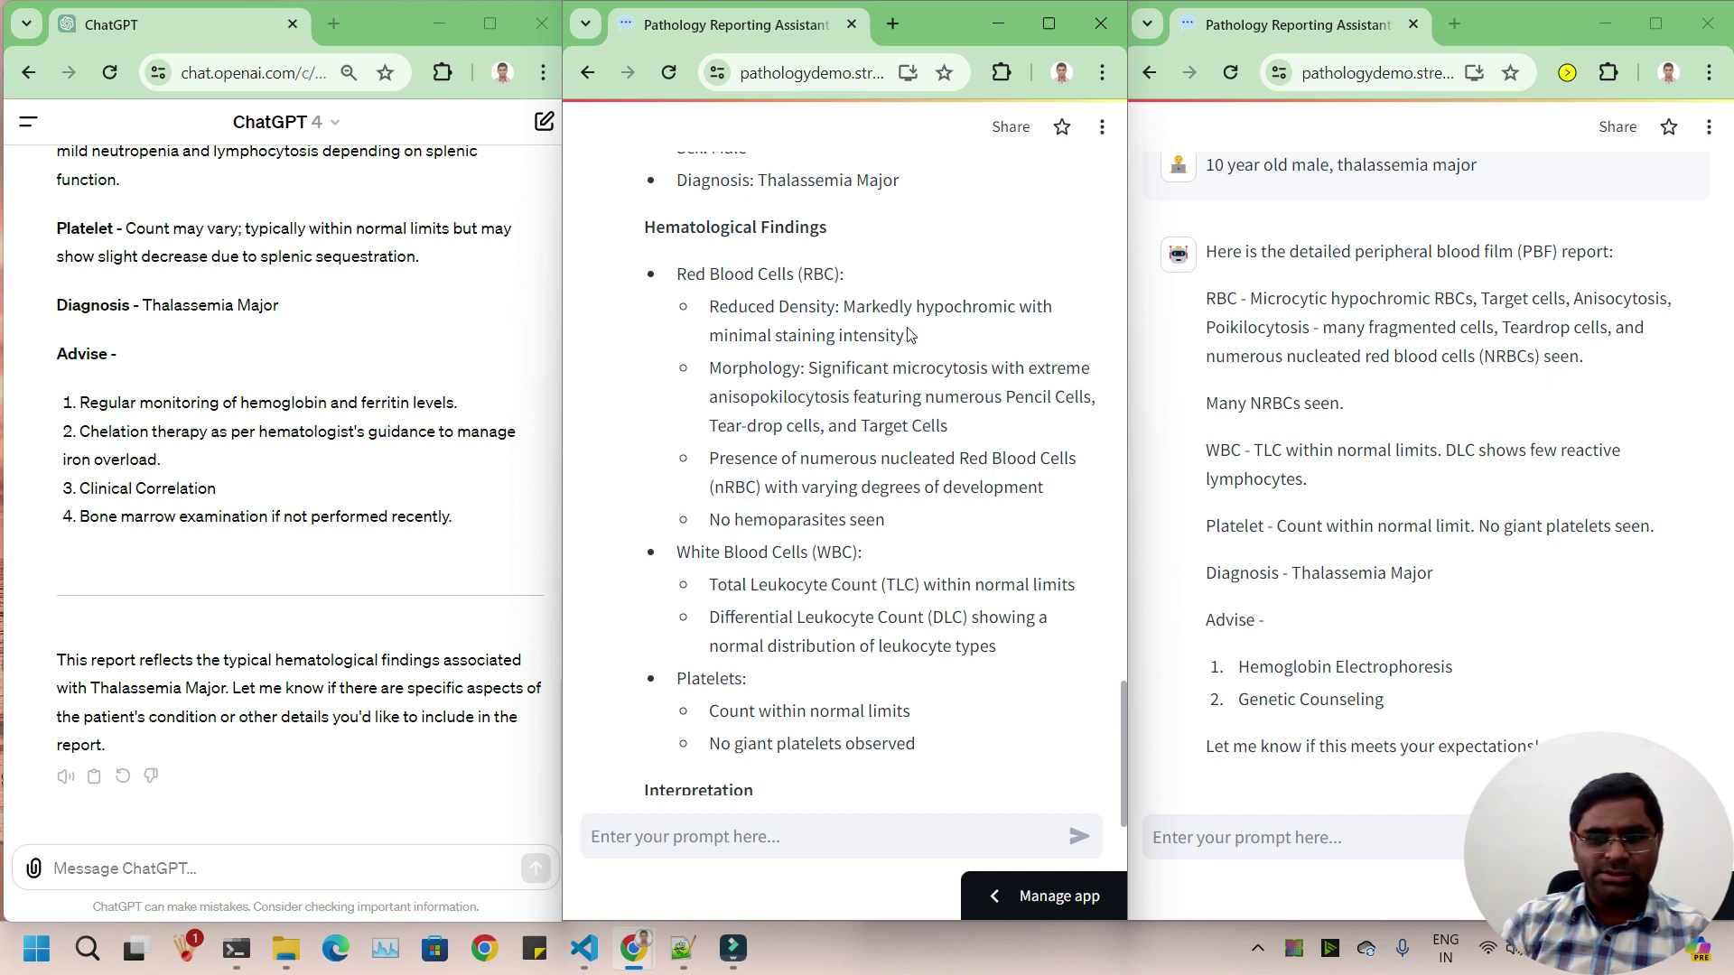
pyautogui.doubleClick(908, 368)
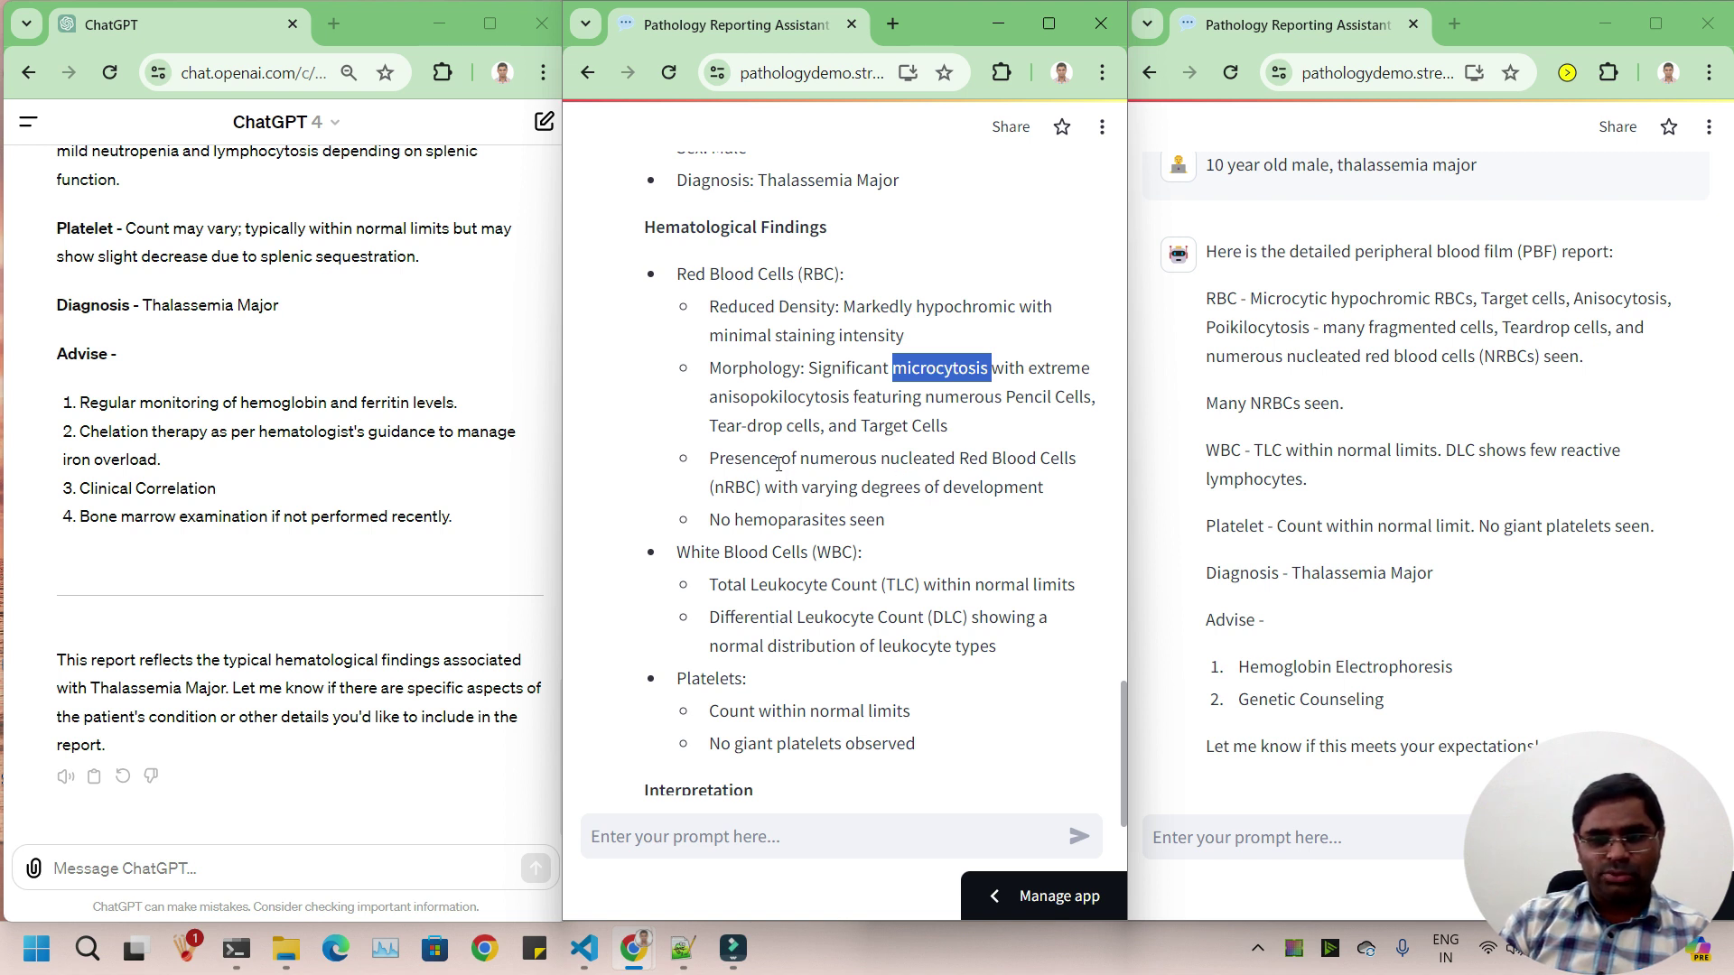
pyautogui.moveTo(780, 459); pyautogui.dragTo(993, 488)
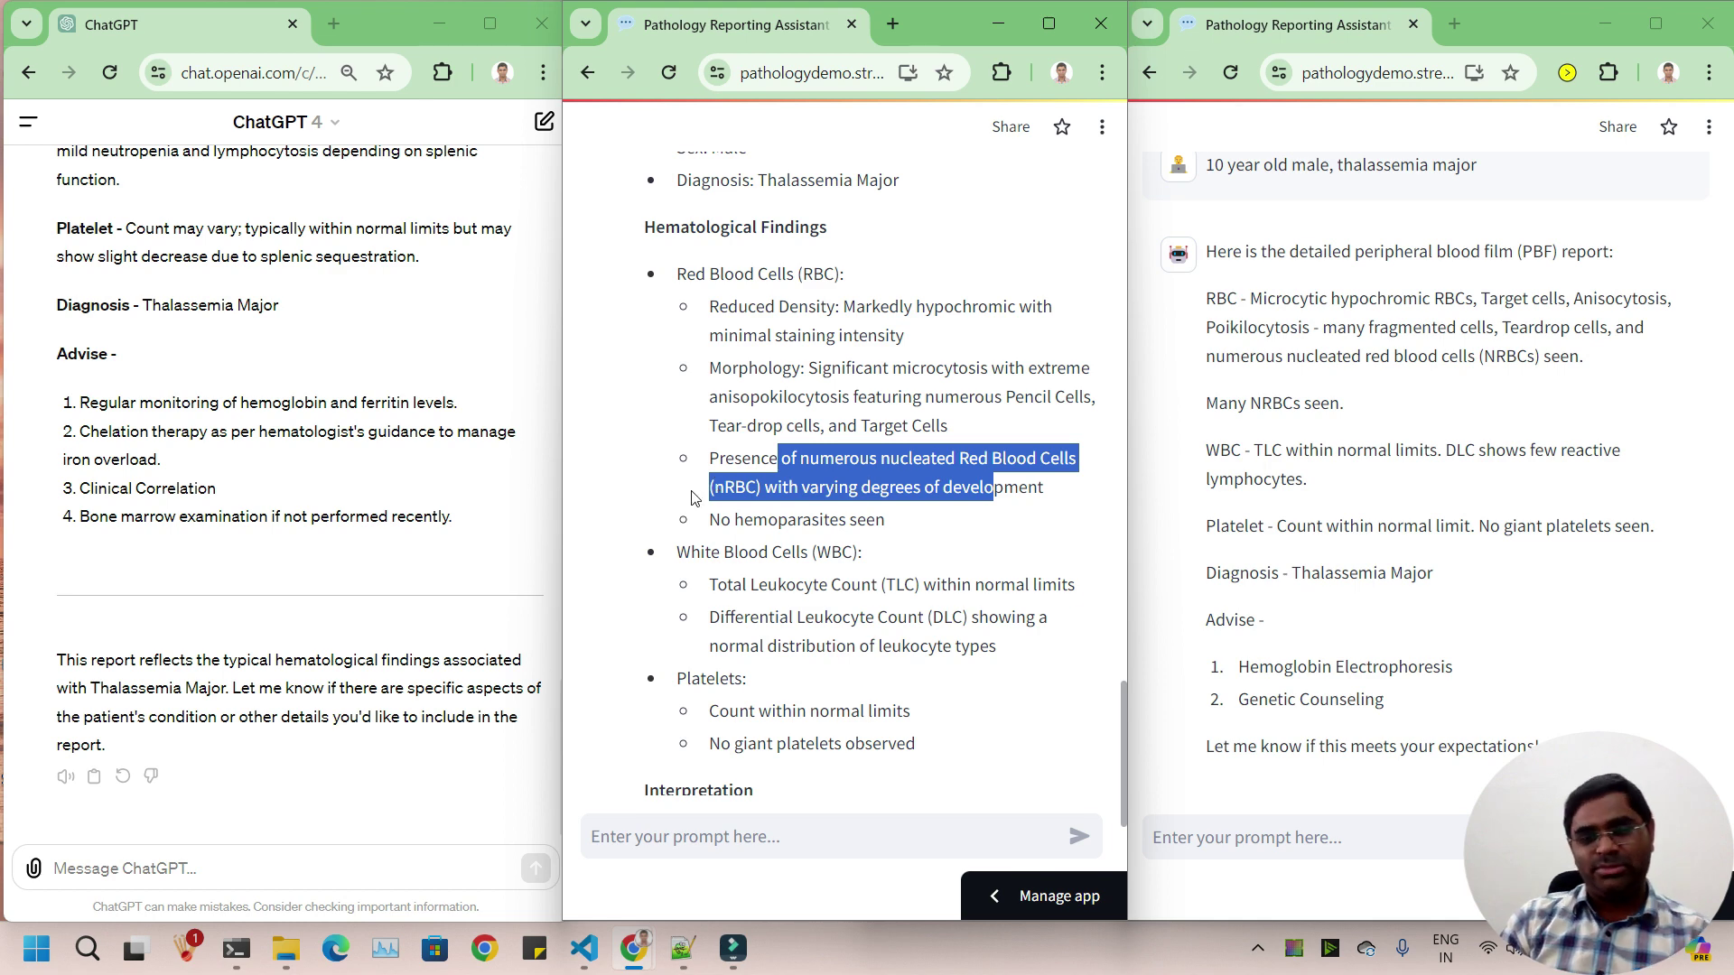
pyautogui.click(750, 571)
pyautogui.scroll(-7, 751, 572)
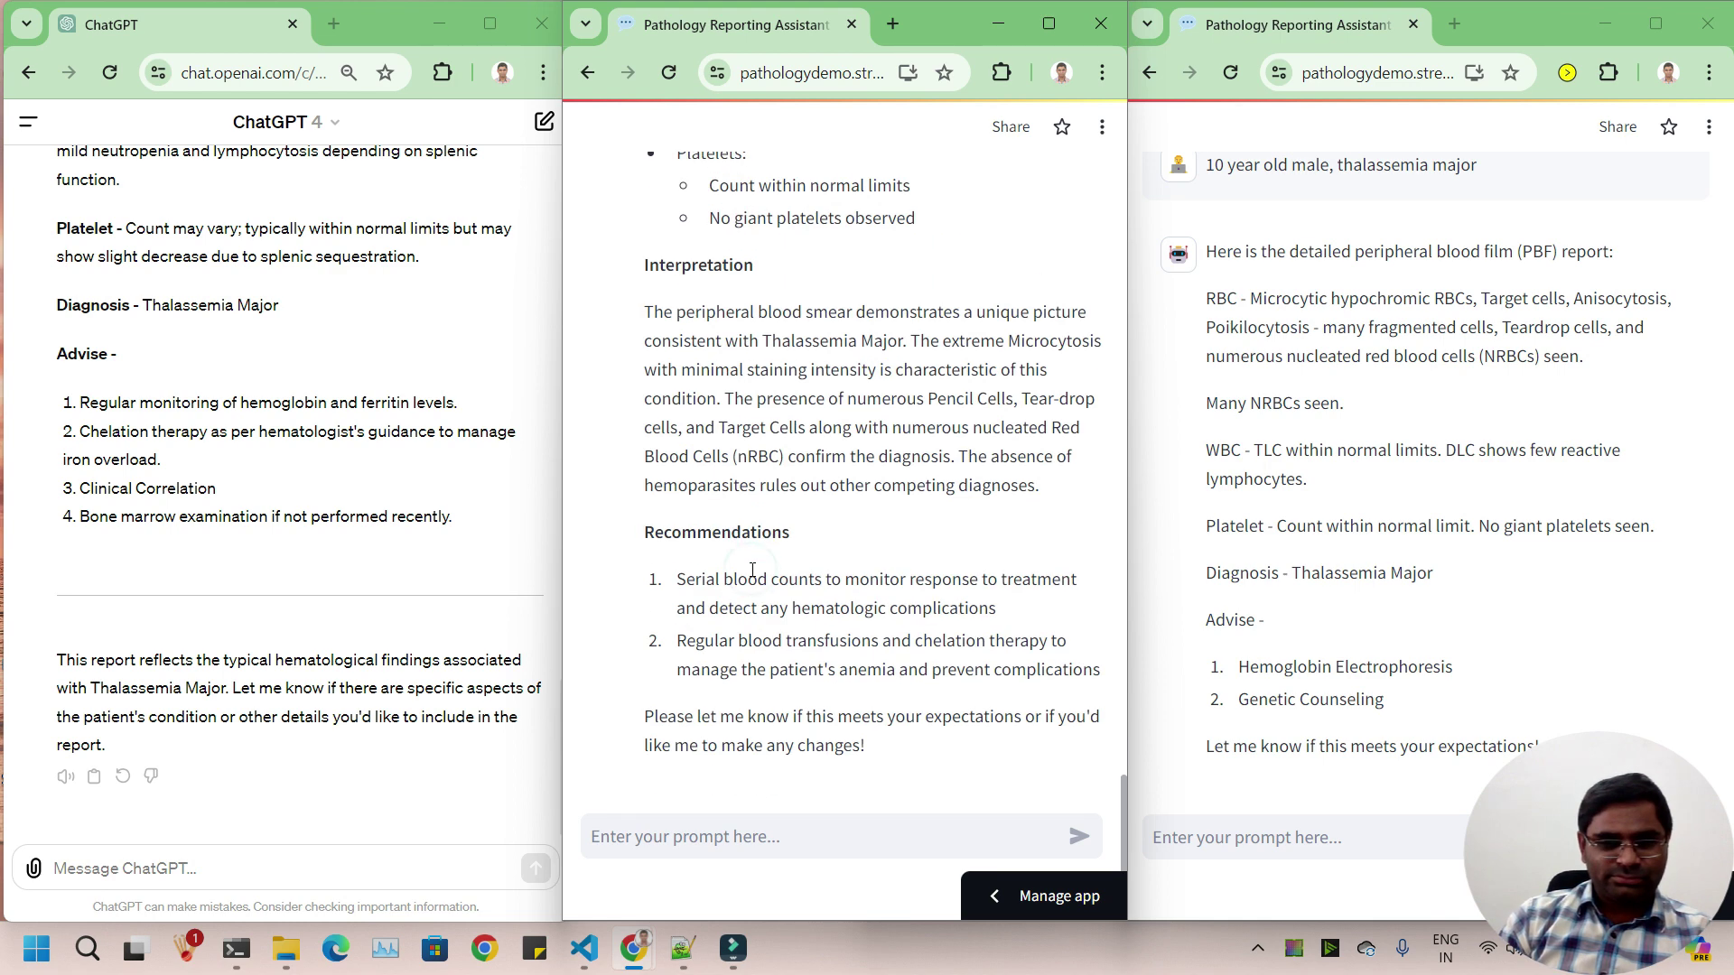
pyautogui.scroll(2, 867, 582)
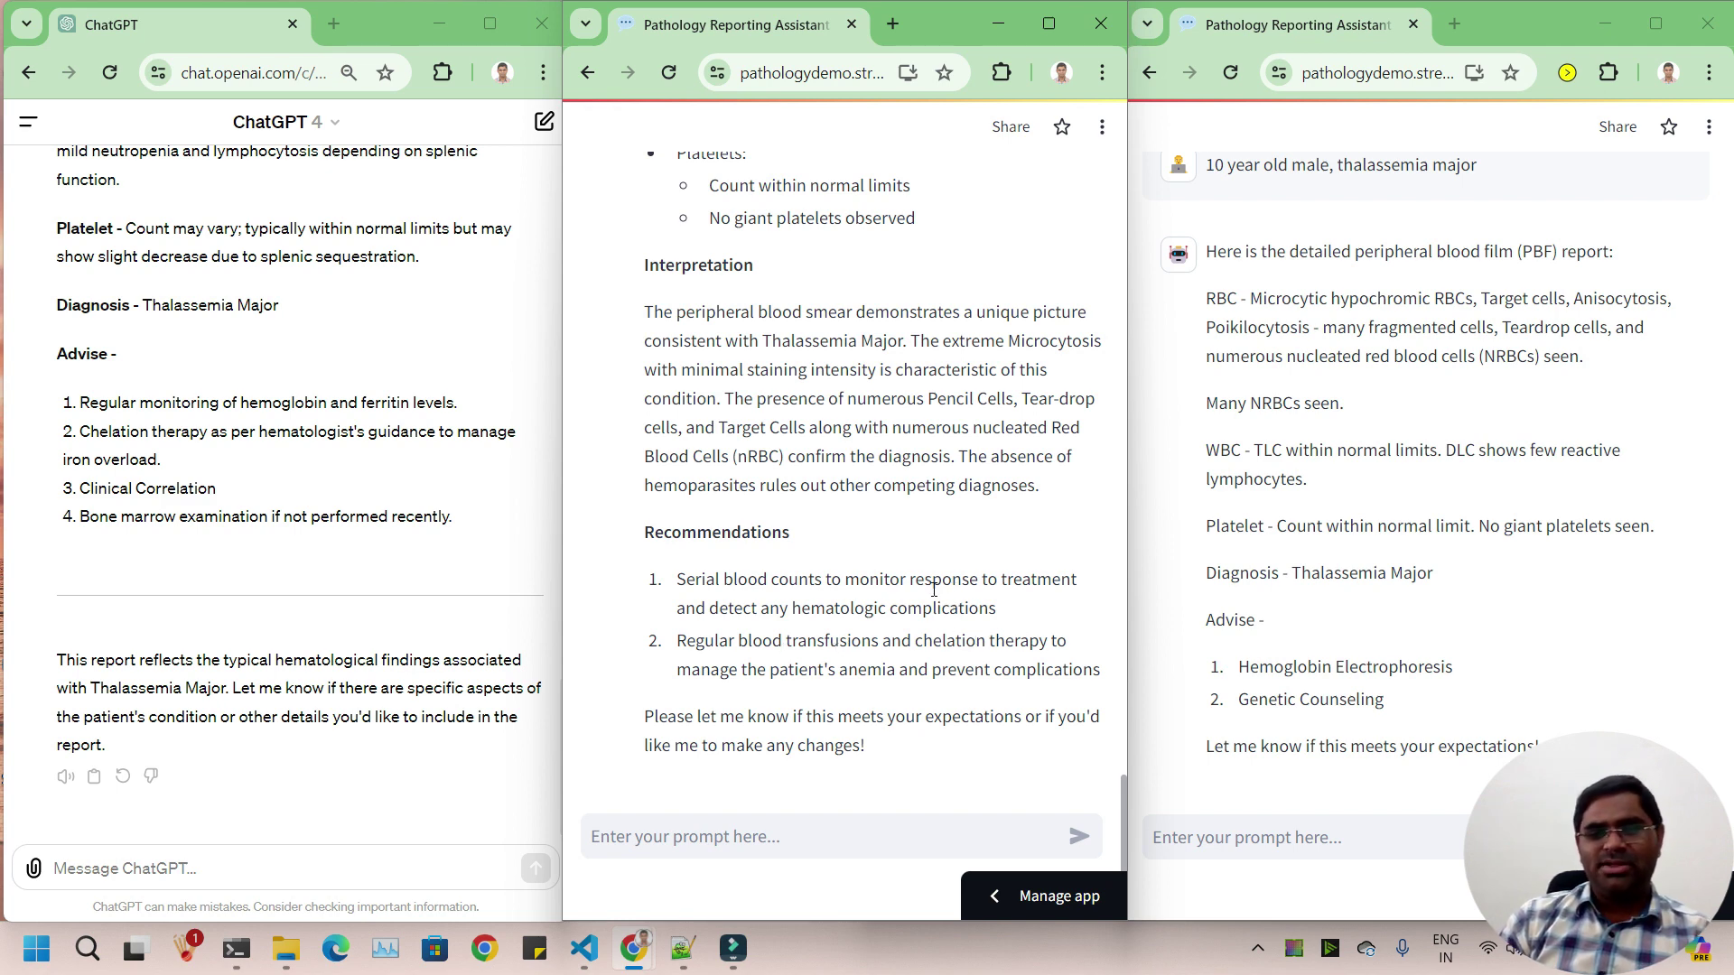
pyautogui.scroll(3, 957, 614)
pyautogui.scroll(-3, 939, 591)
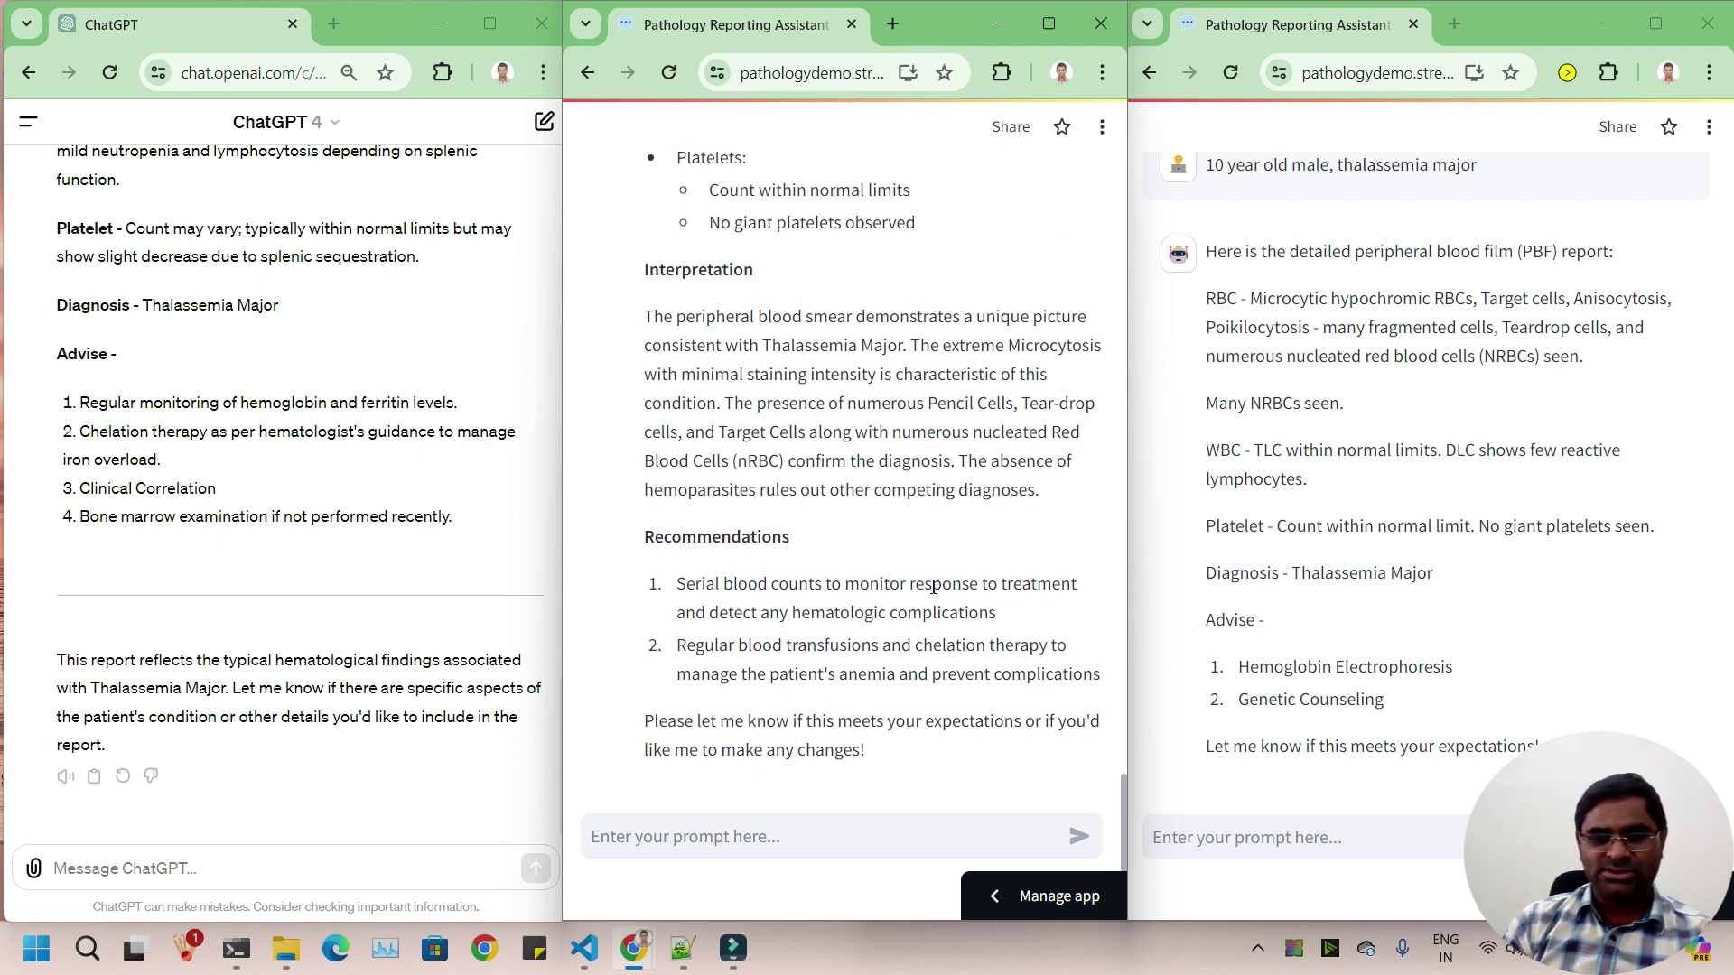
pyautogui.scroll(5, 932, 585)
pyautogui.scroll(-5, 933, 569)
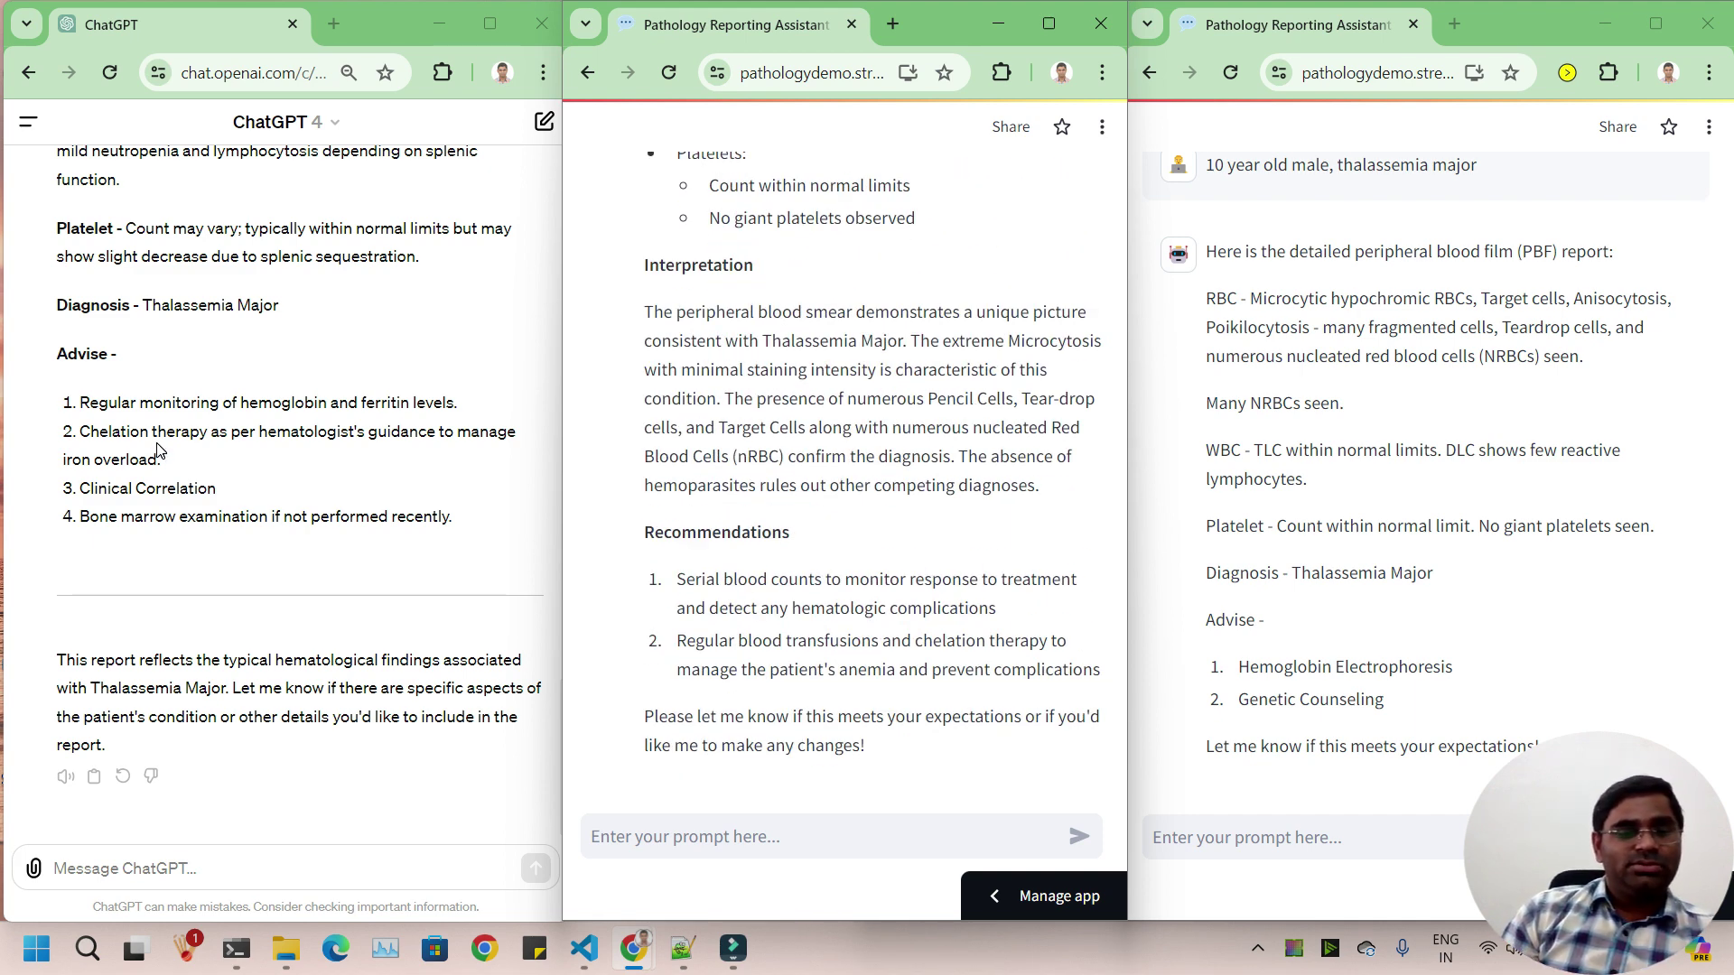
pyautogui.scroll(4, 157, 449)
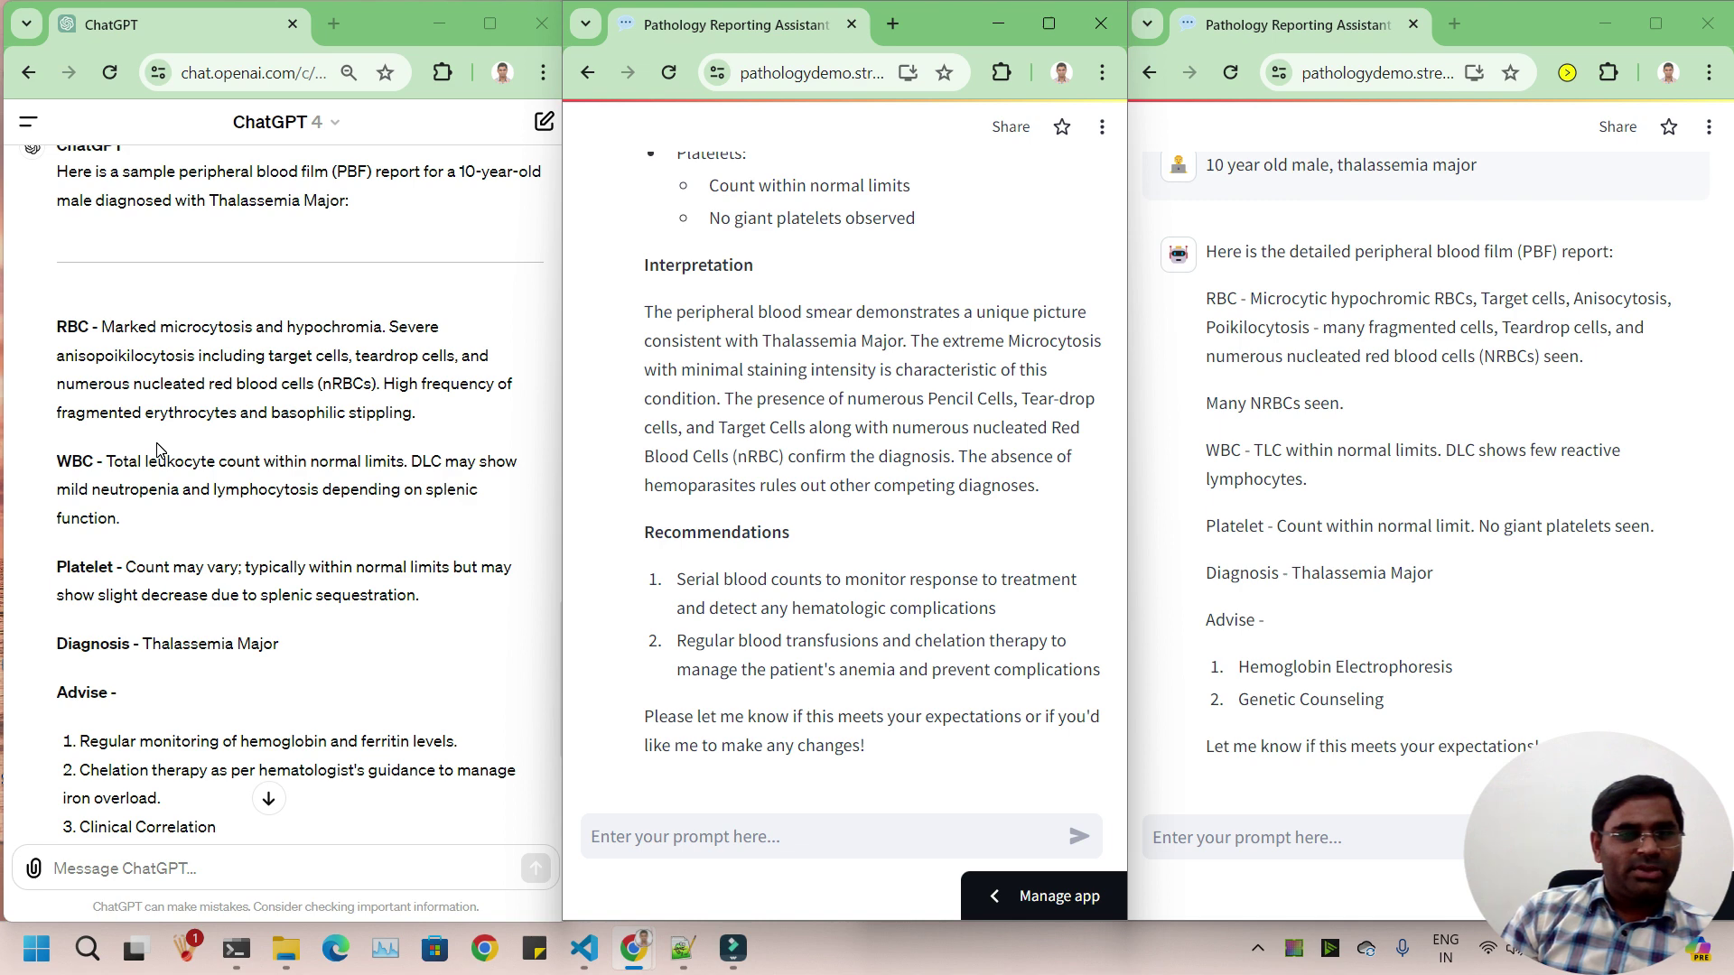
pyautogui.moveTo(99, 330); pyautogui.dragTo(393, 356)
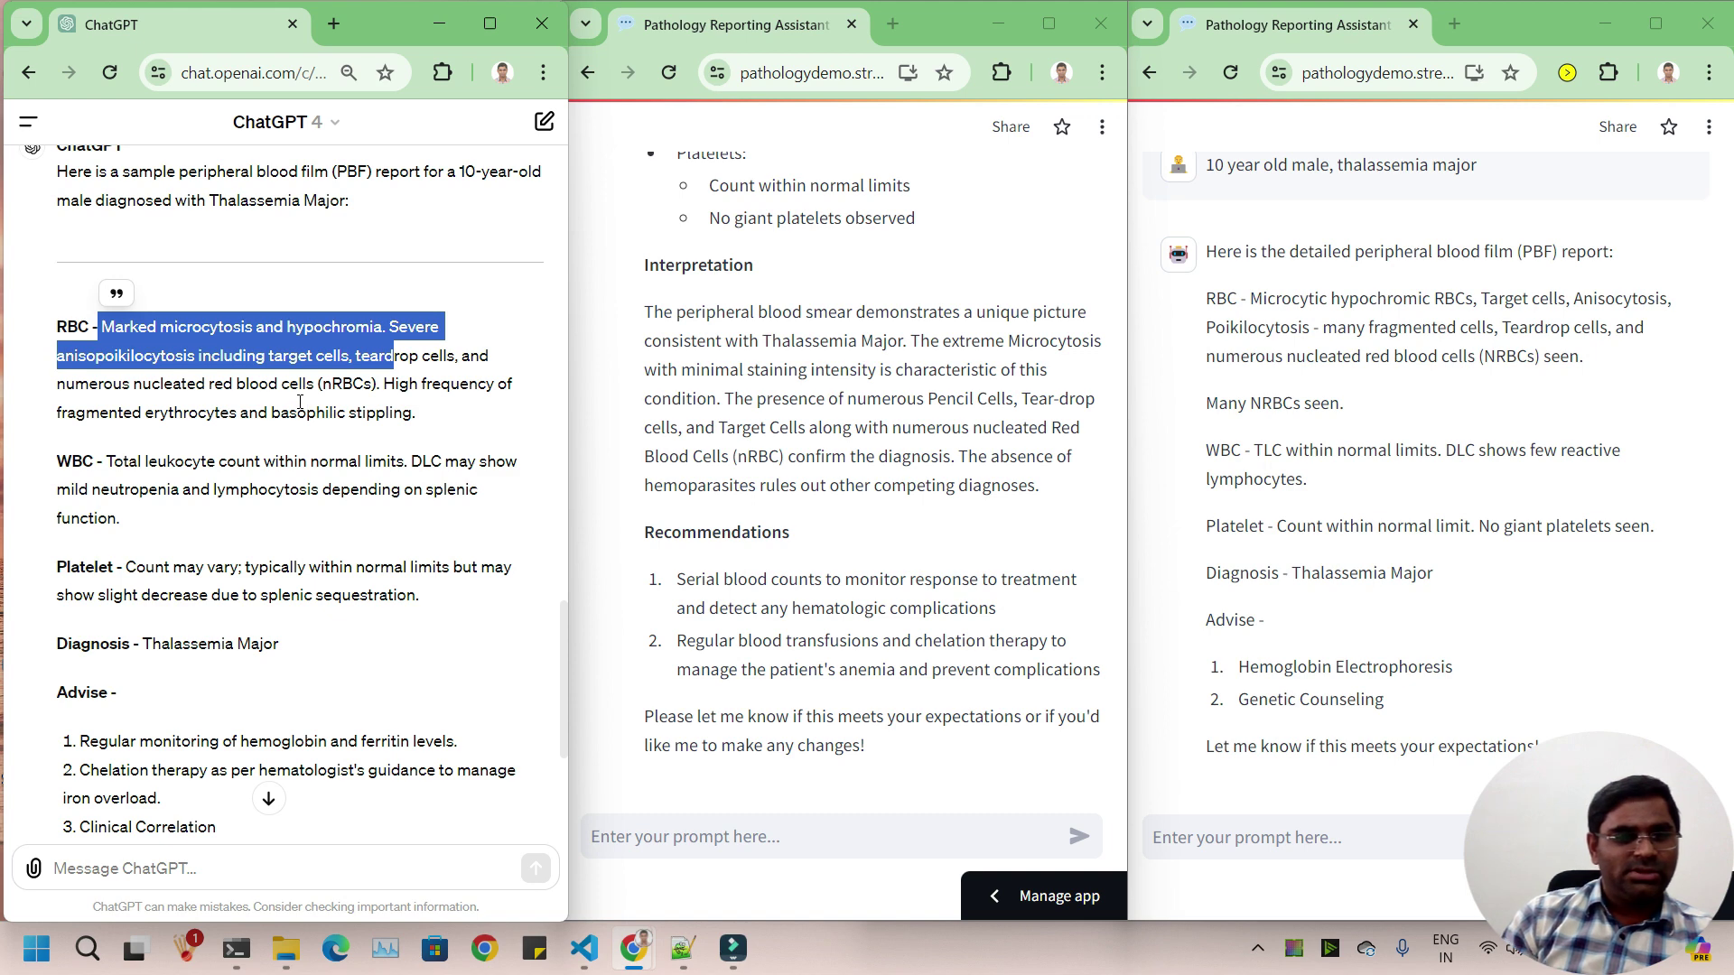
pyautogui.click(398, 418)
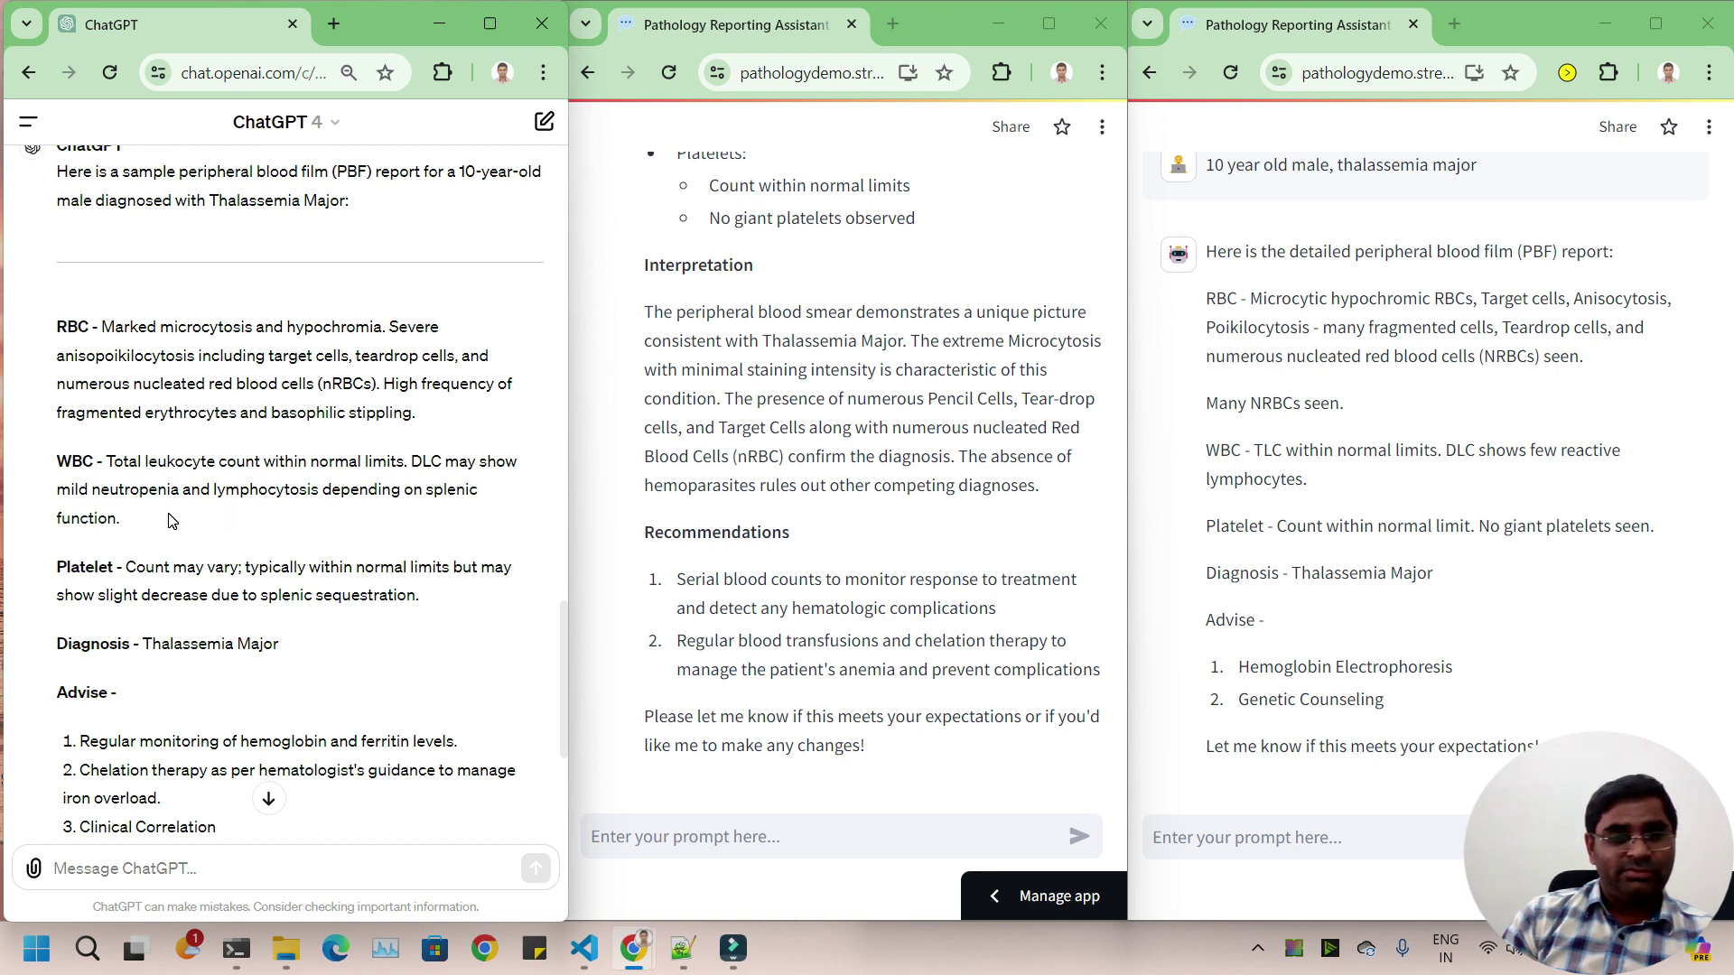
pyautogui.scroll(-2, 168, 520)
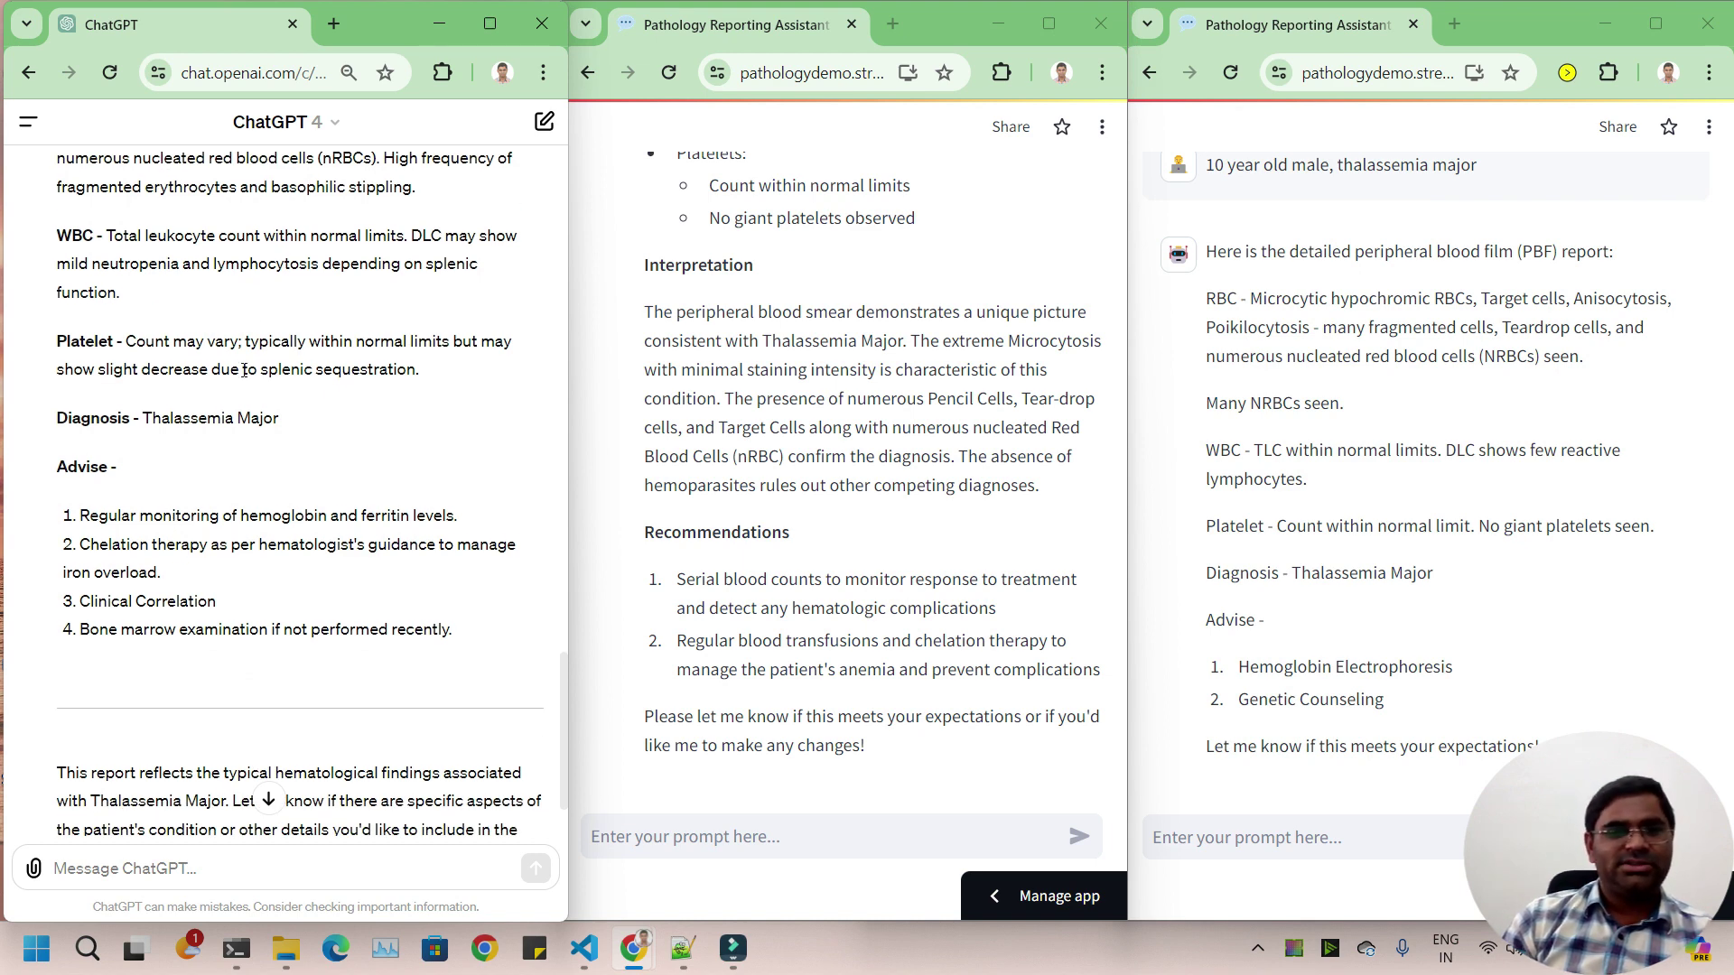
pyautogui.moveTo(414, 262); pyautogui.dragTo(120, 291)
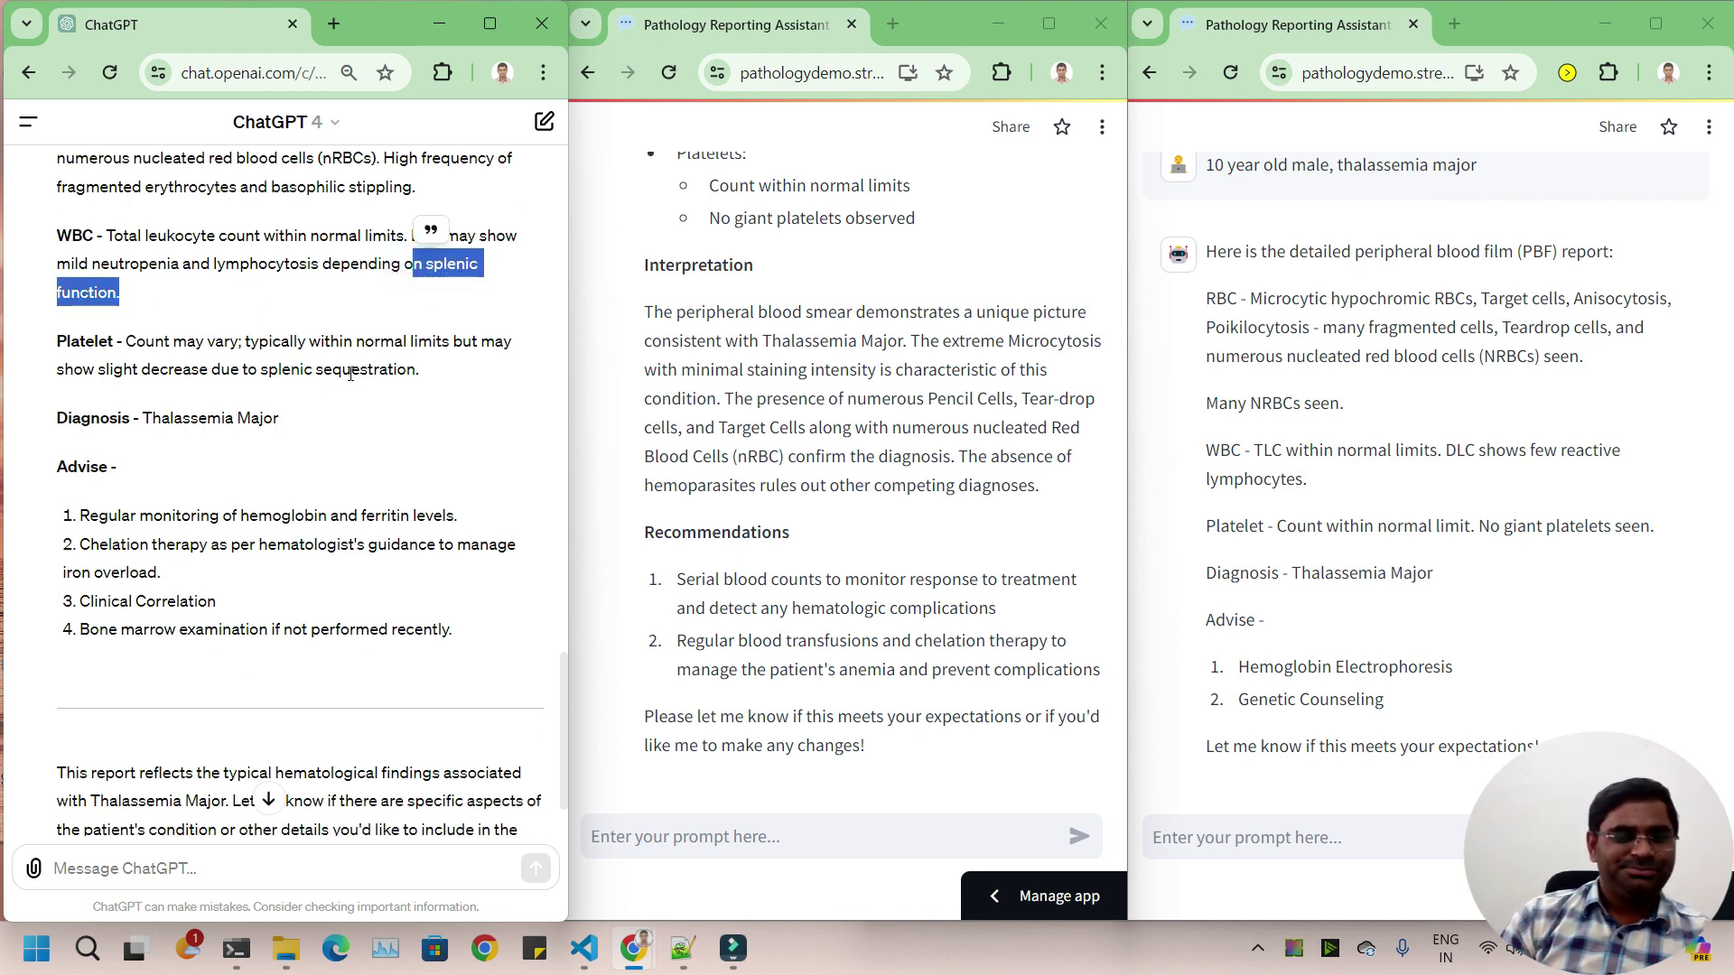
pyautogui.click(329, 534)
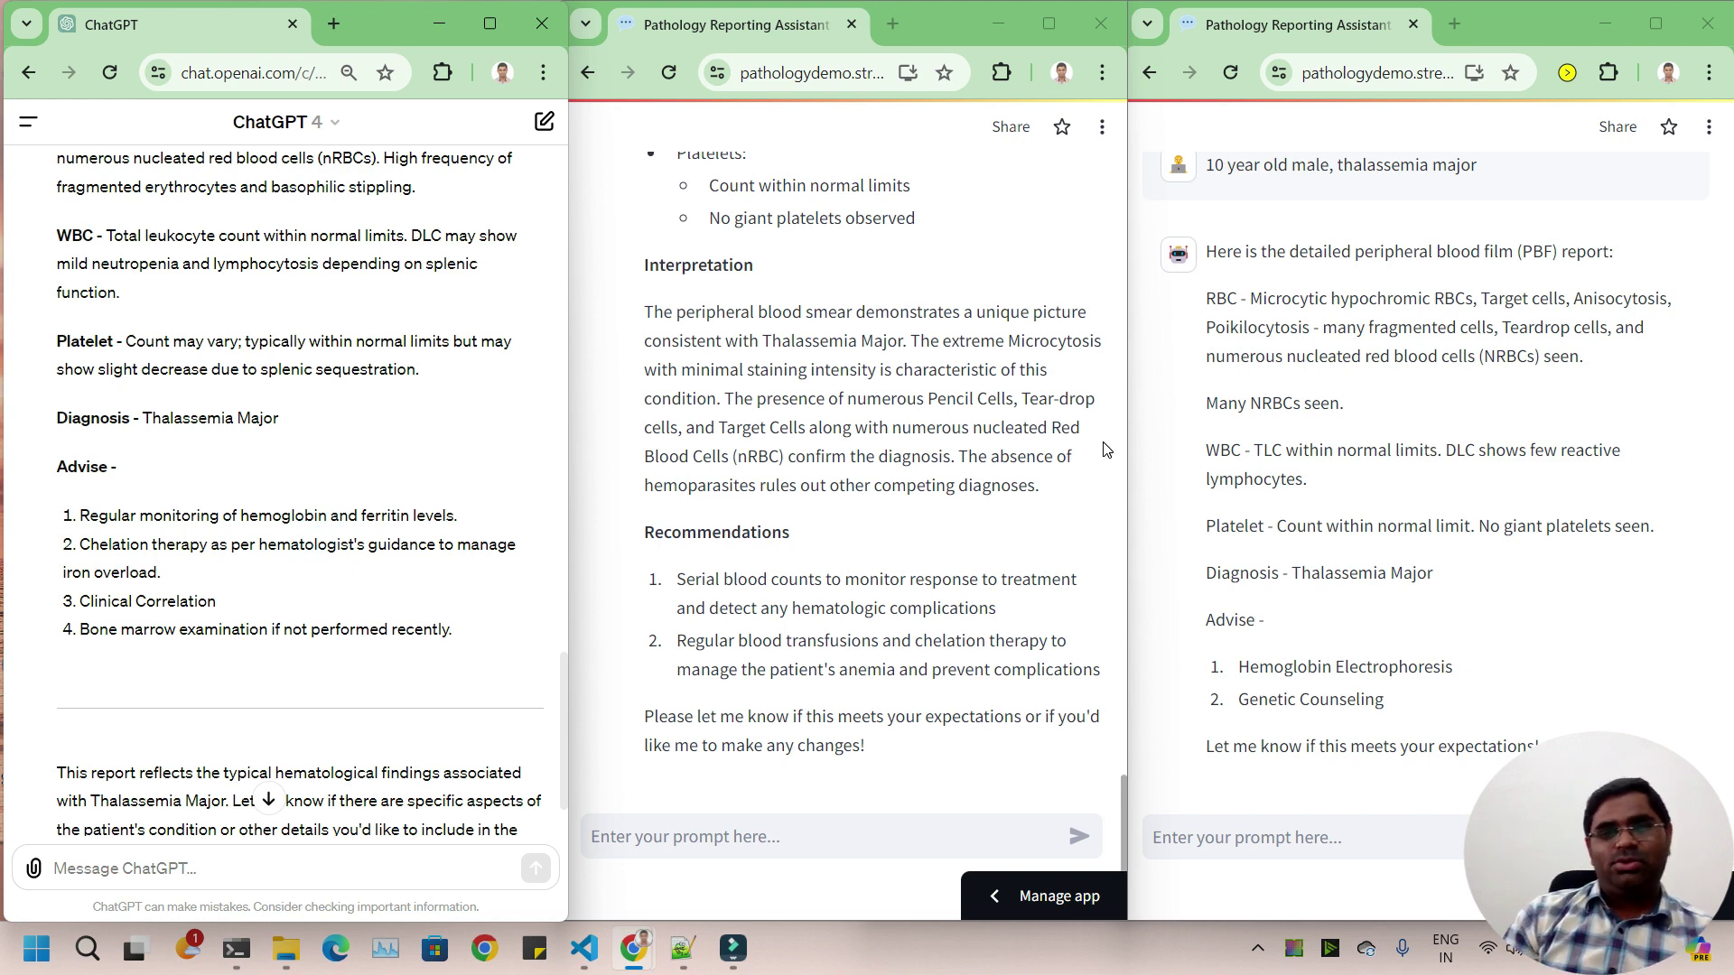
pyautogui.scroll(15, 1344, 451)
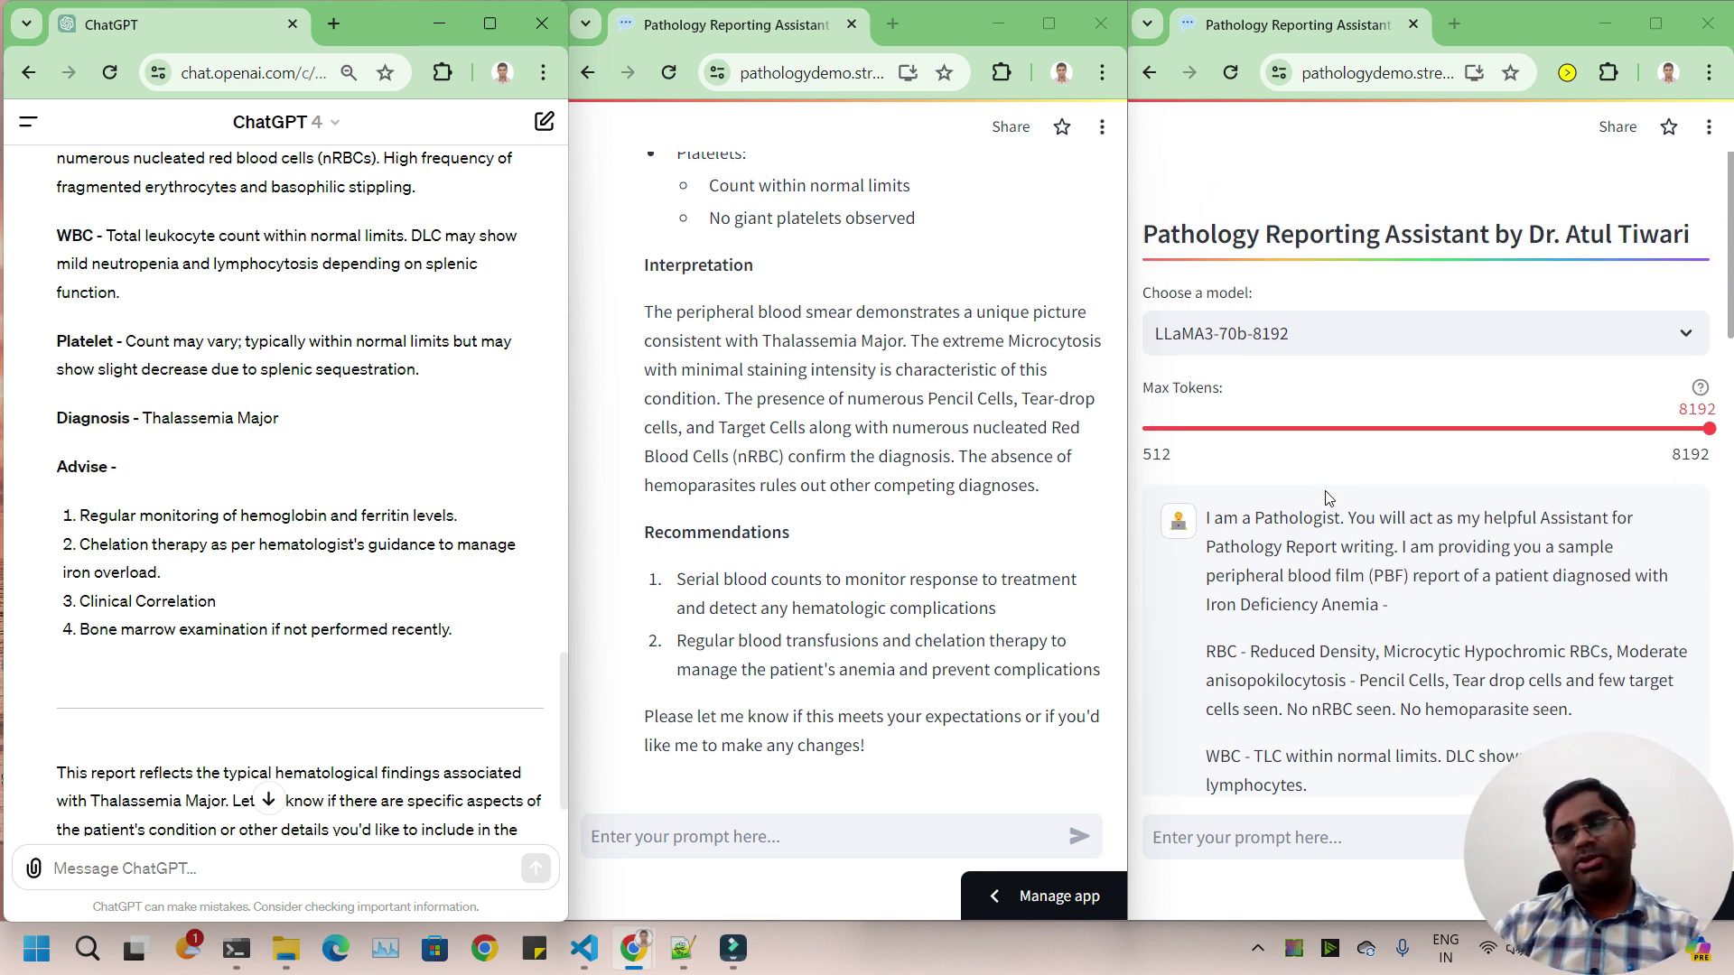
pyautogui.scroll(-15, 1328, 492)
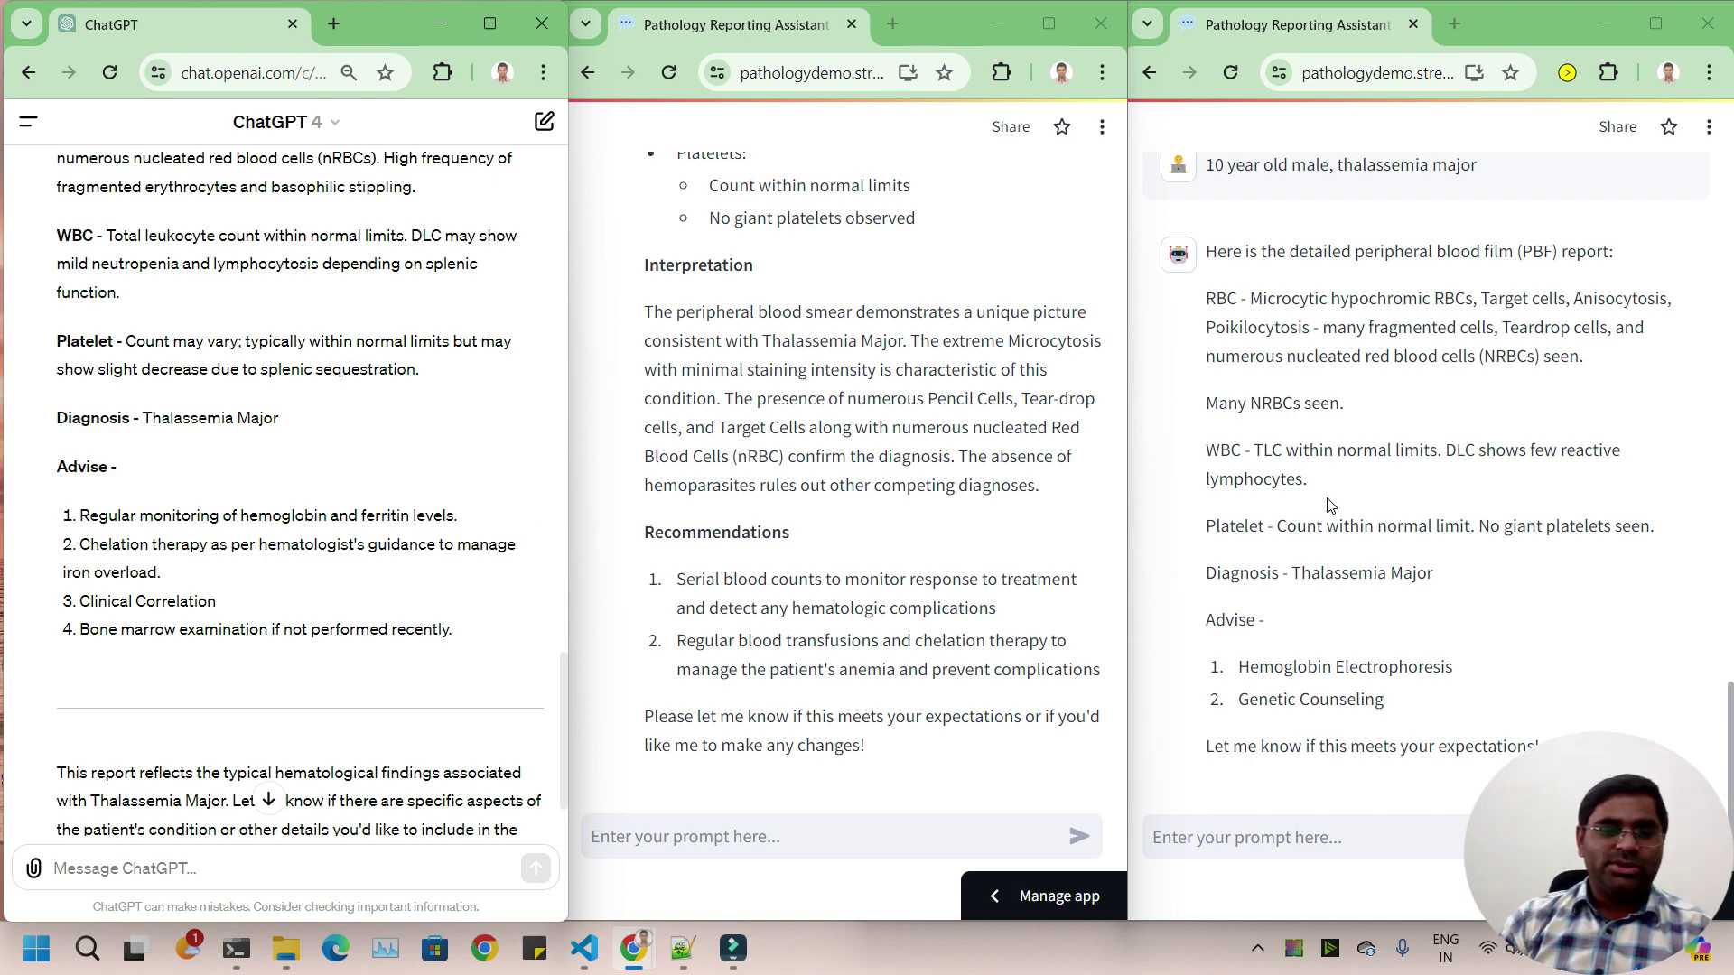
pyautogui.scroll(-2, 313, 780)
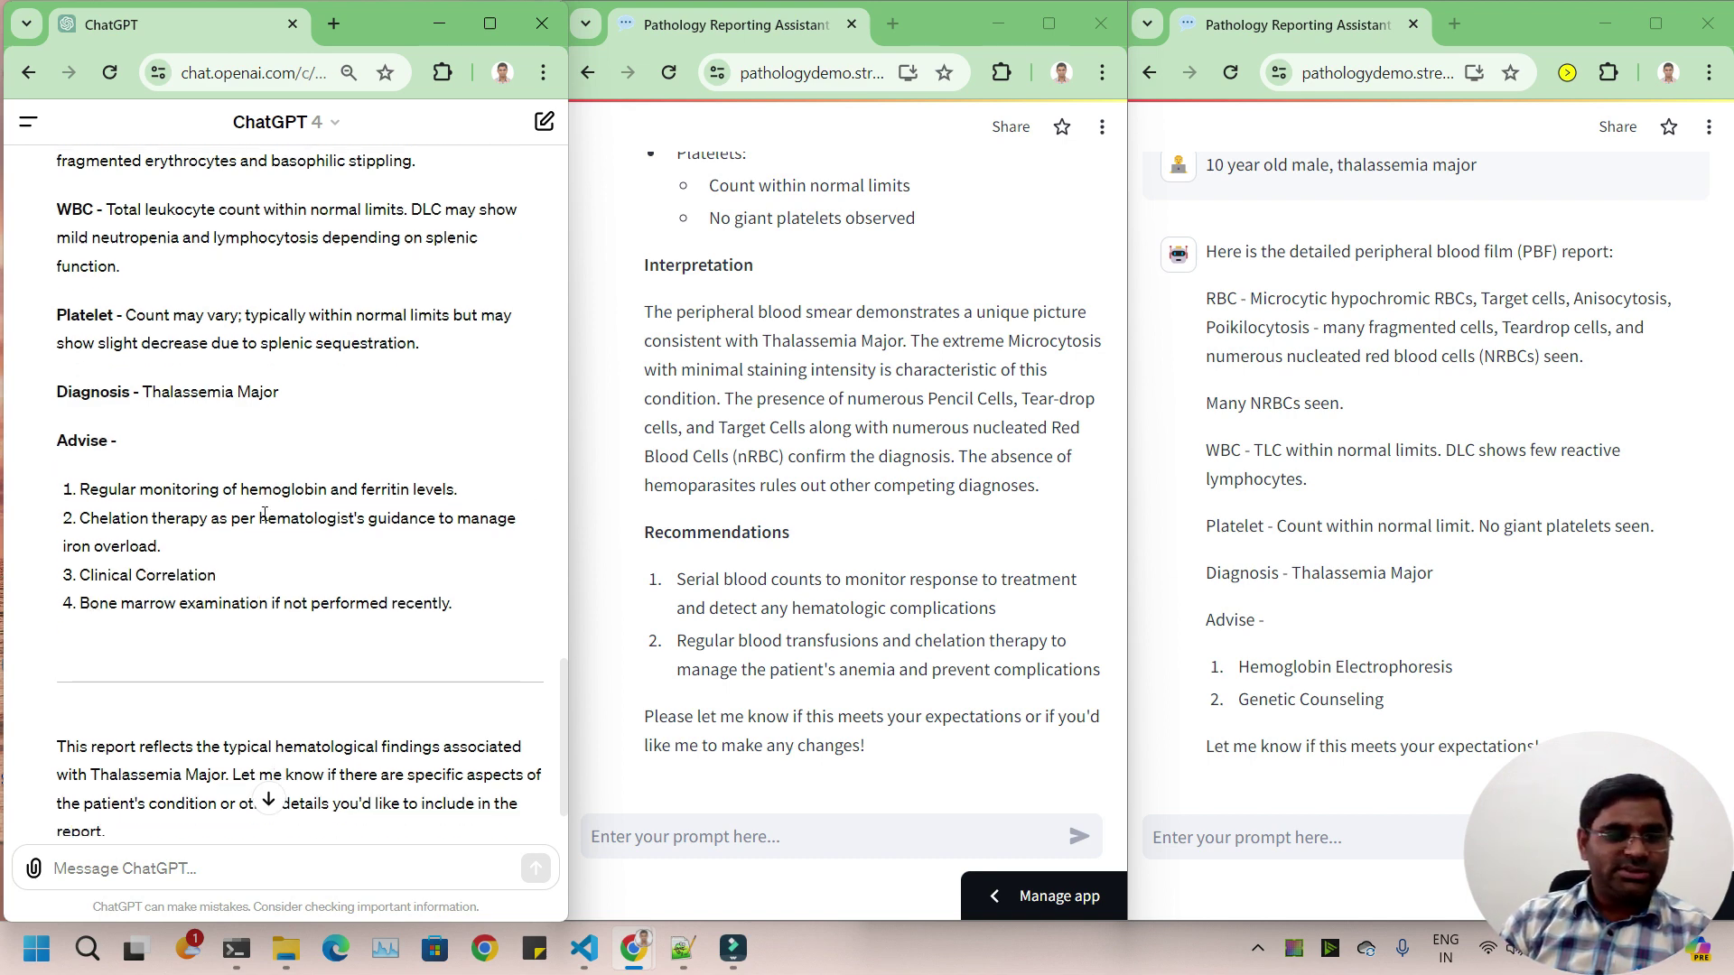
# Step: Ask ChatGPT 'can you write a bone marrow aspirate report of this case?'
pyautogui.click(321, 865)
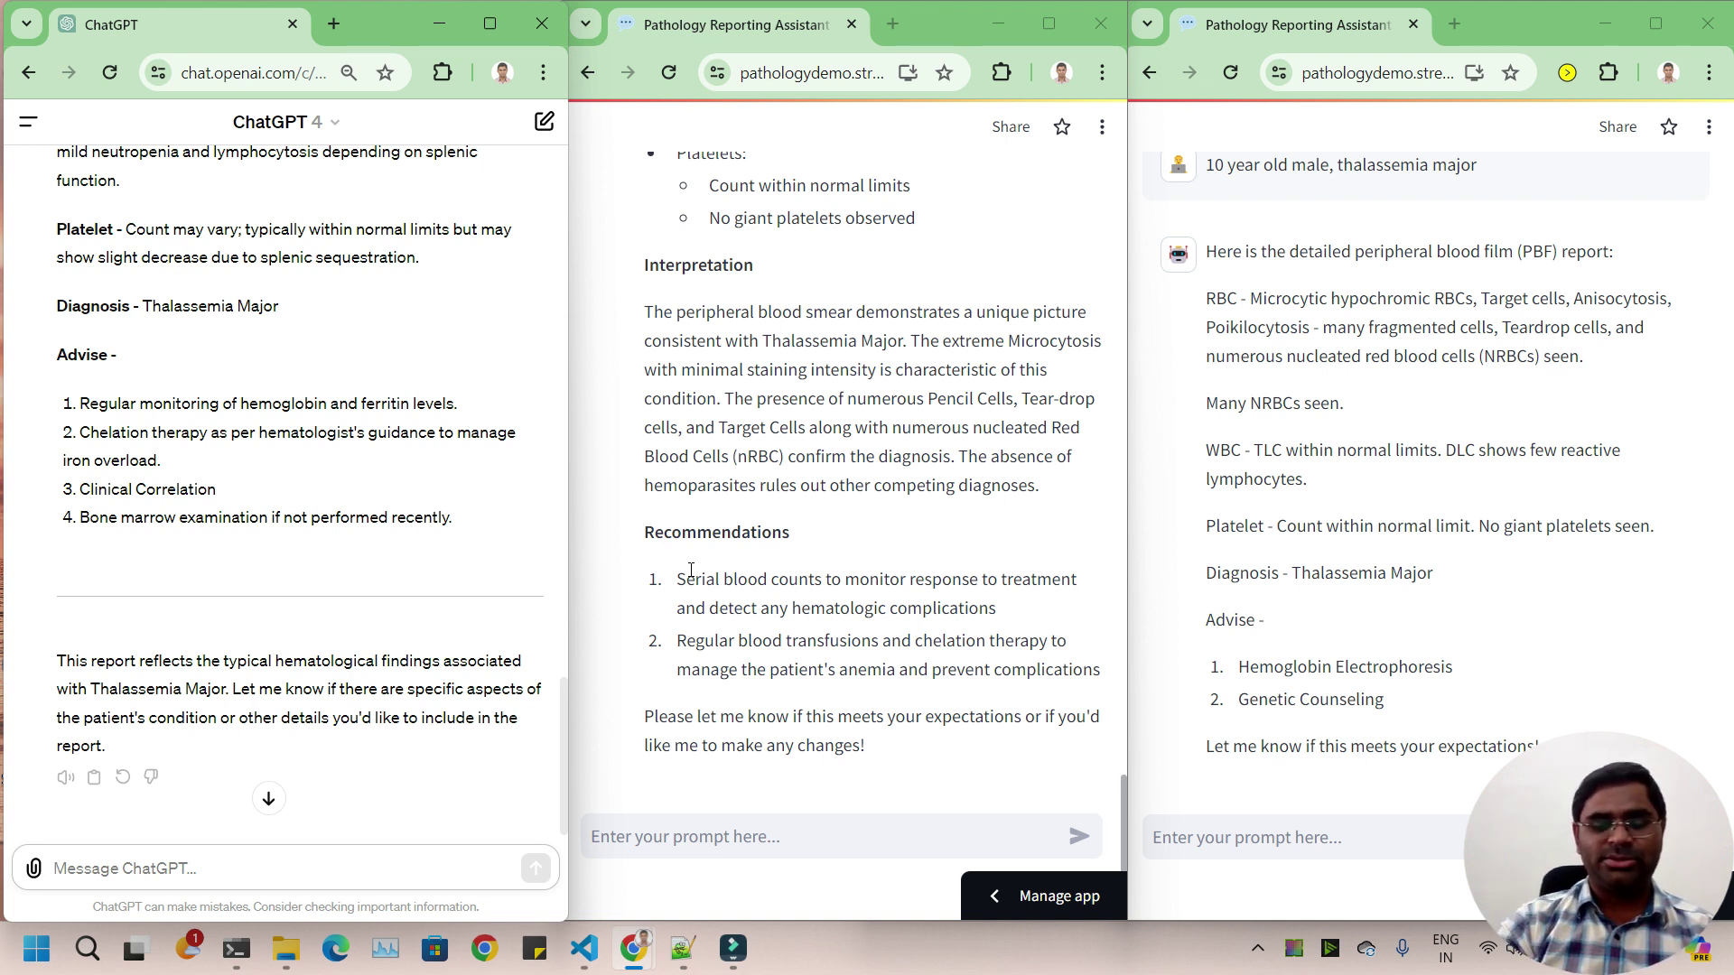
pyautogui.write('can')
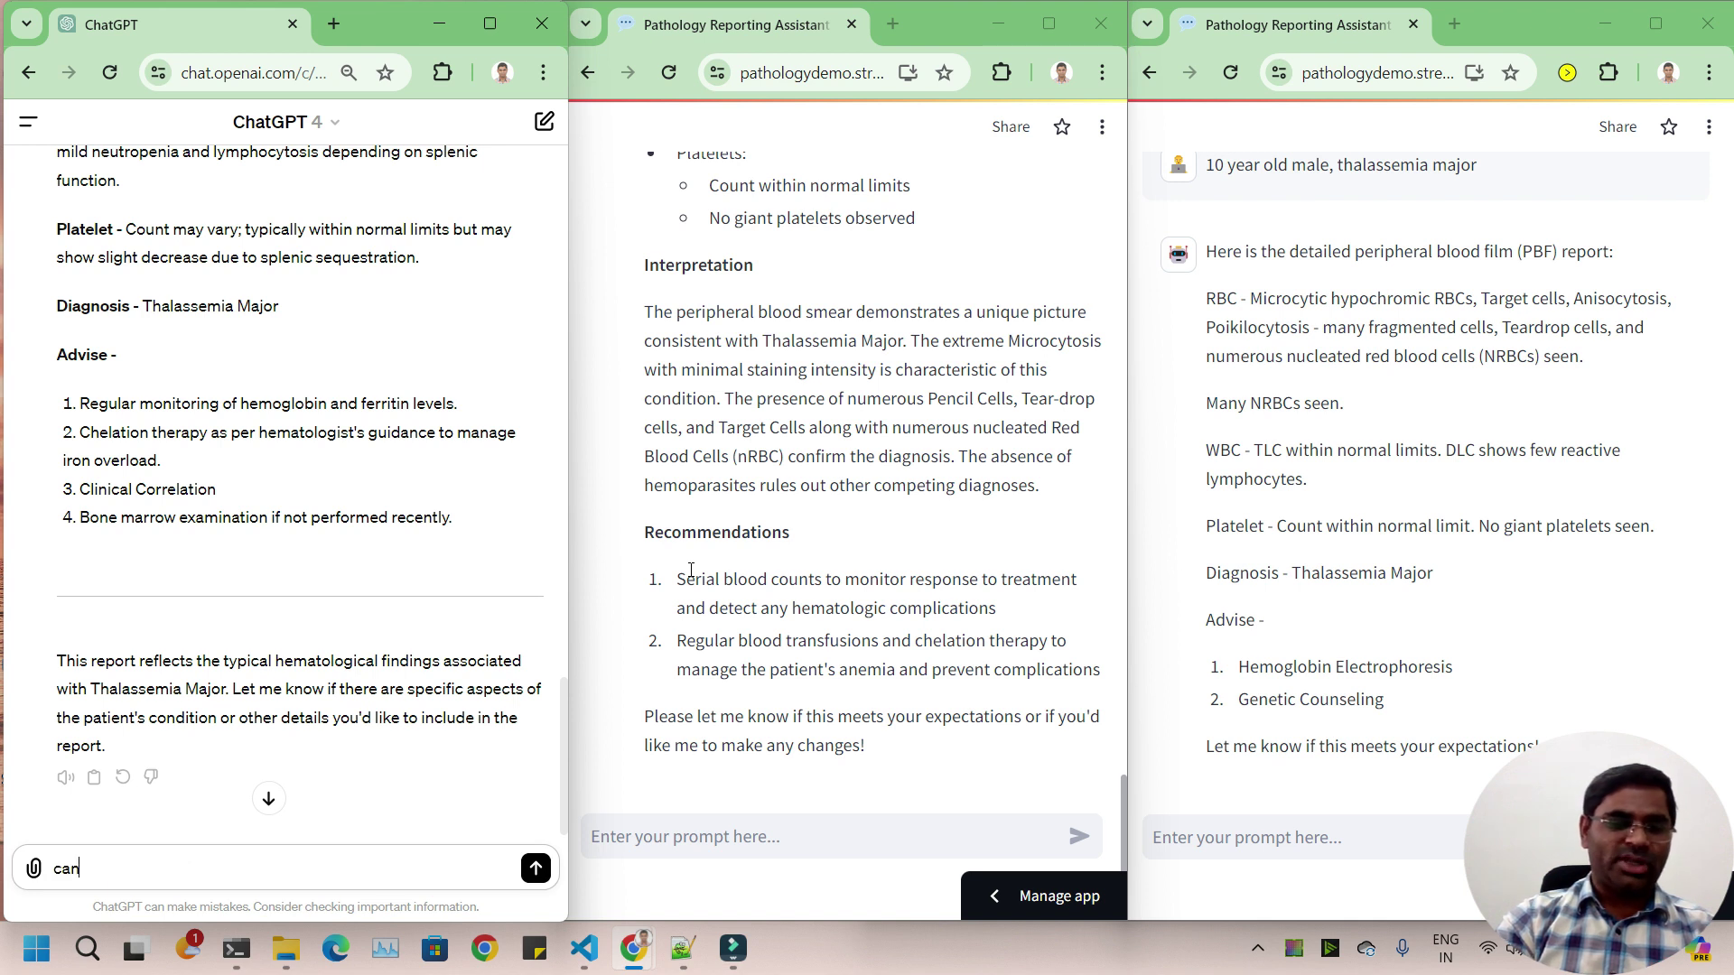
pyautogui.write(' you ')
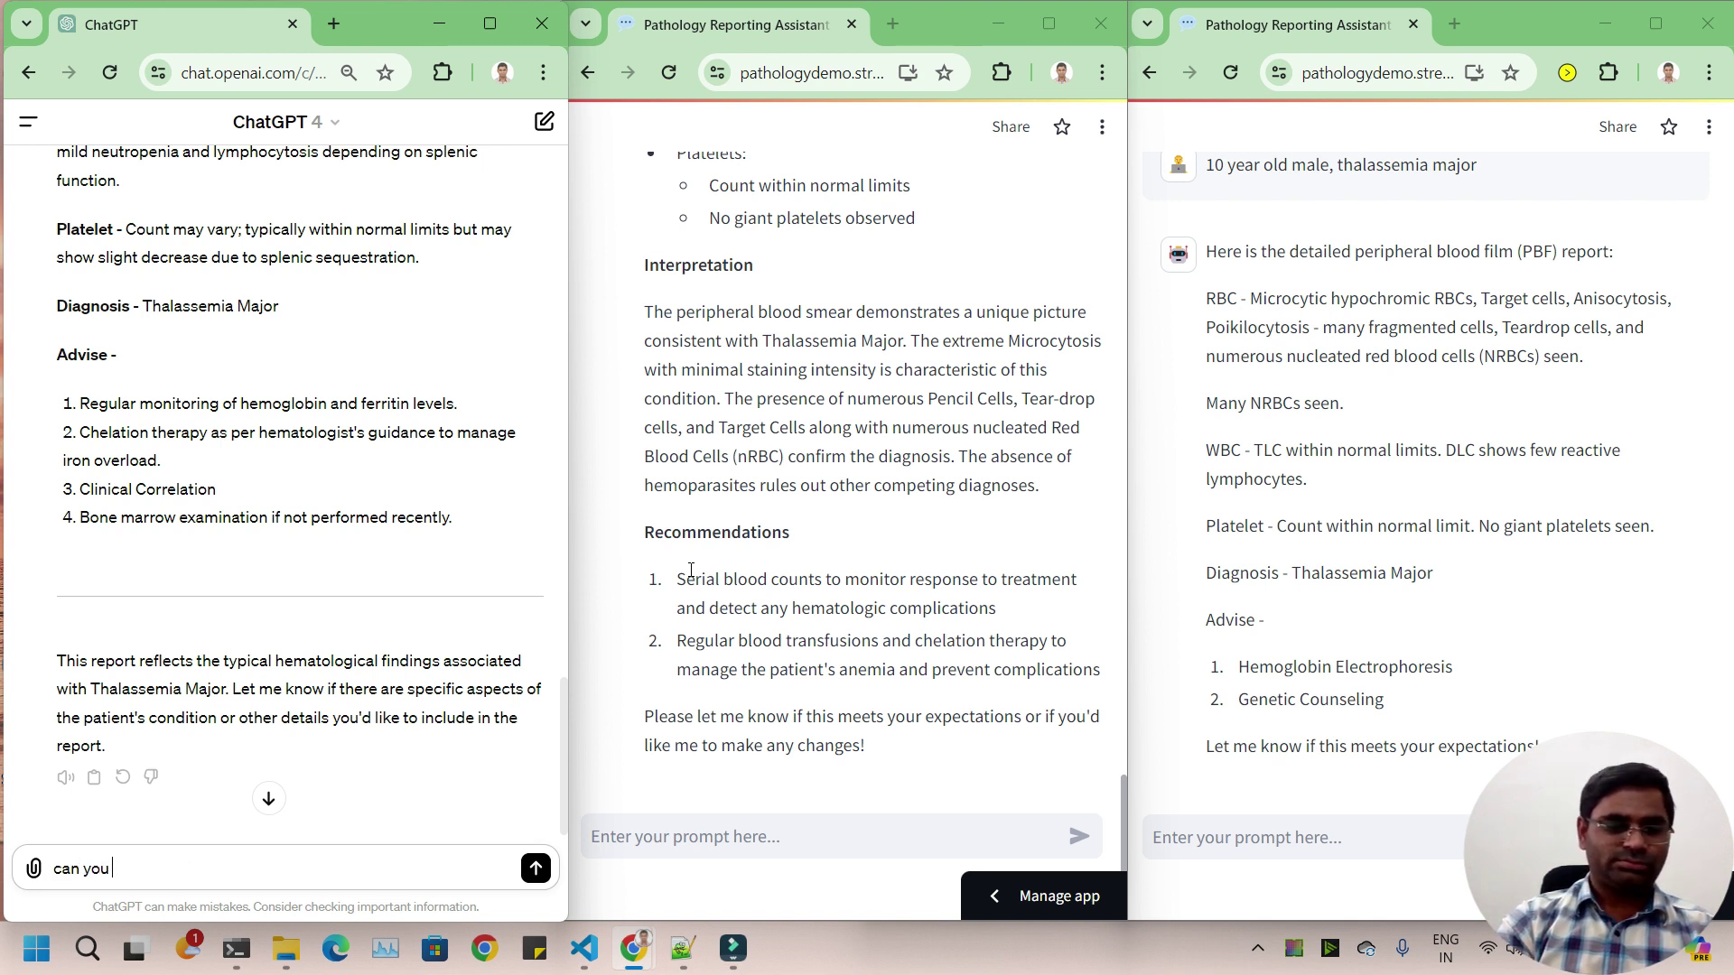
pyautogui.write('write a b')
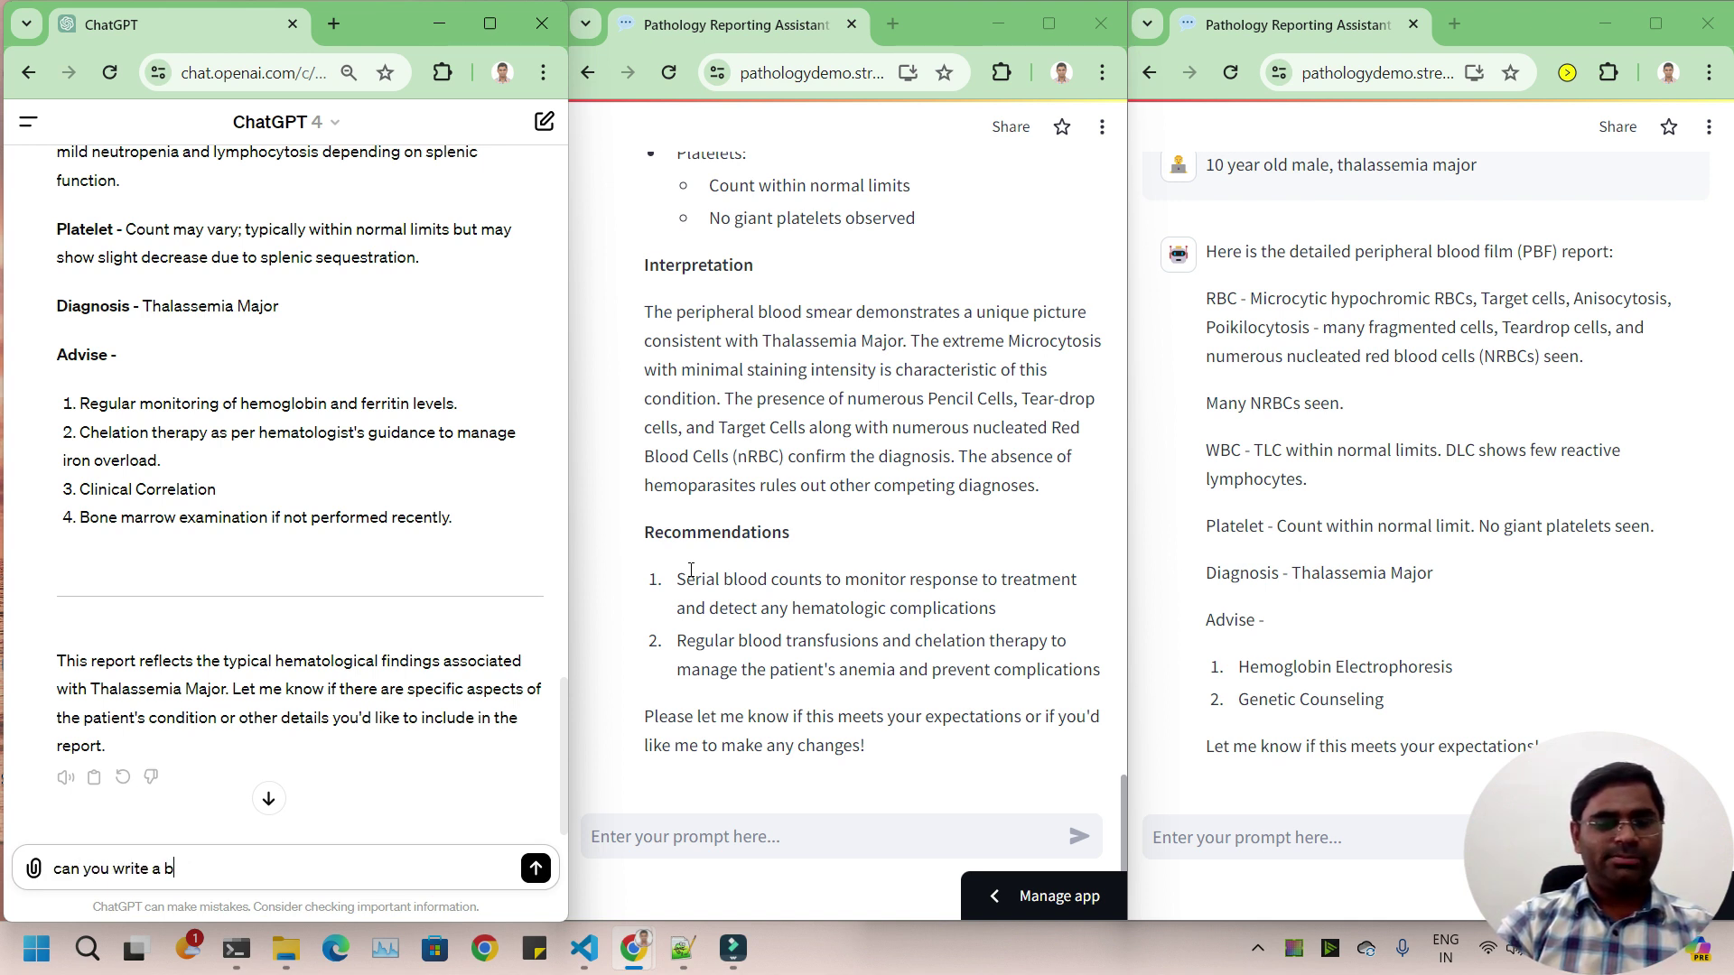
pyautogui.write('one marrow as')
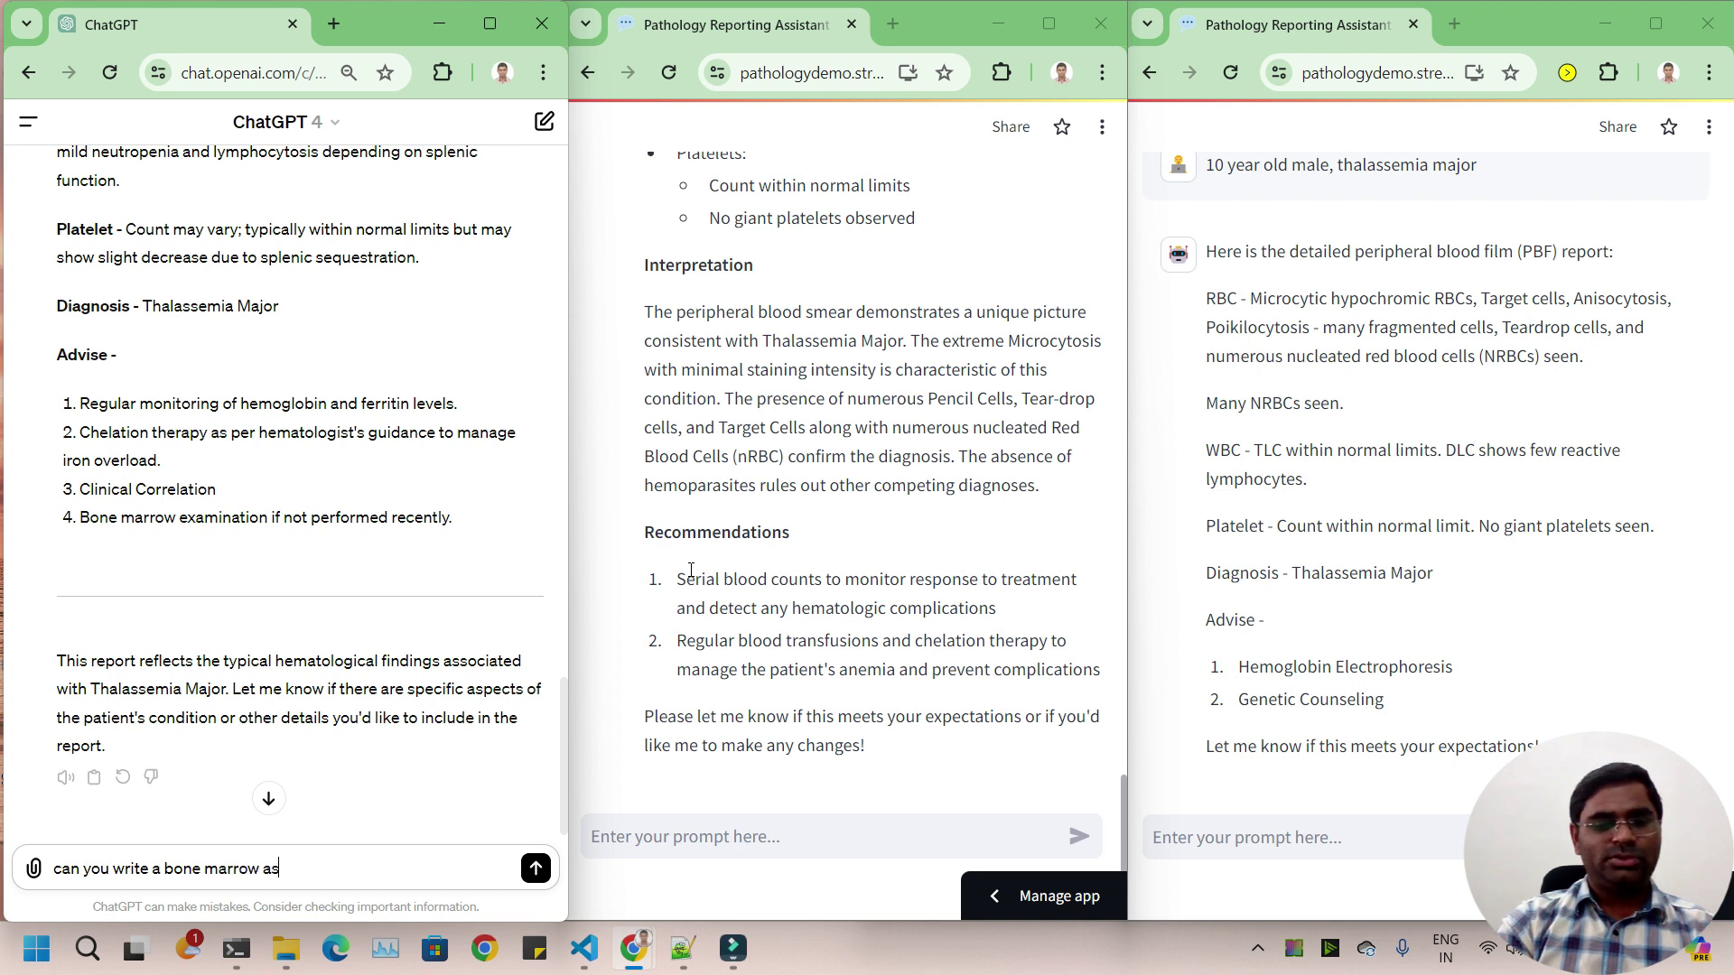
pyautogui.write('pirate report f')
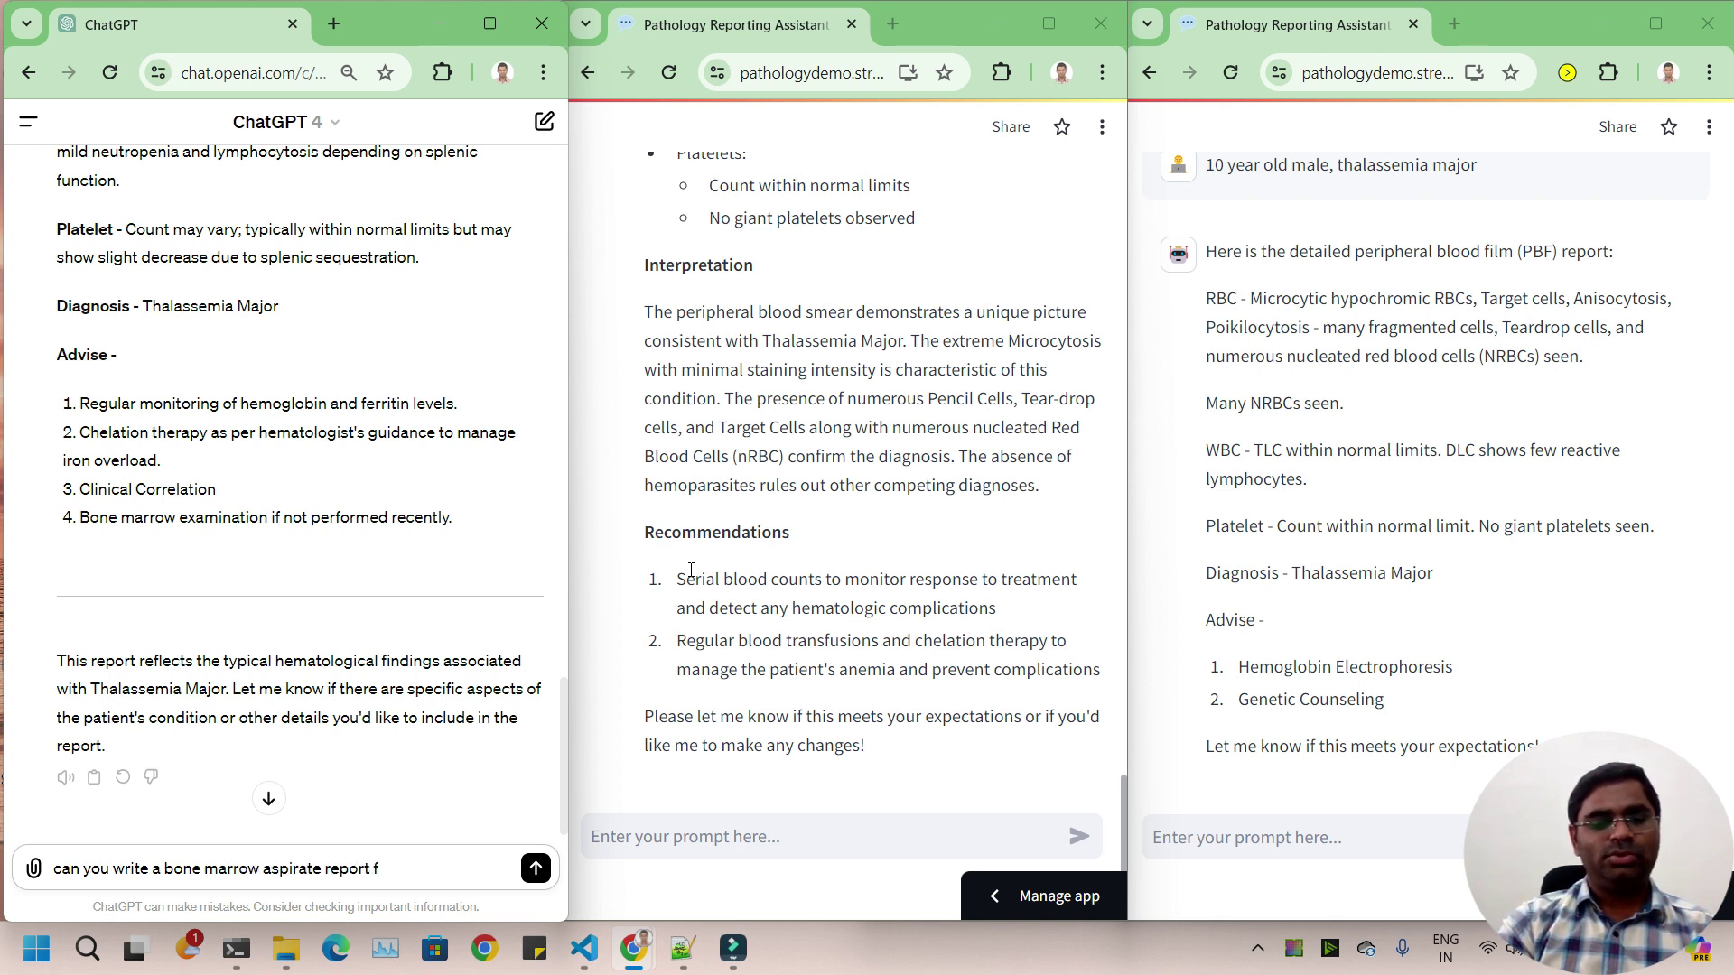
pyautogui.press('BackSpace')
pyautogui.write('of thi')
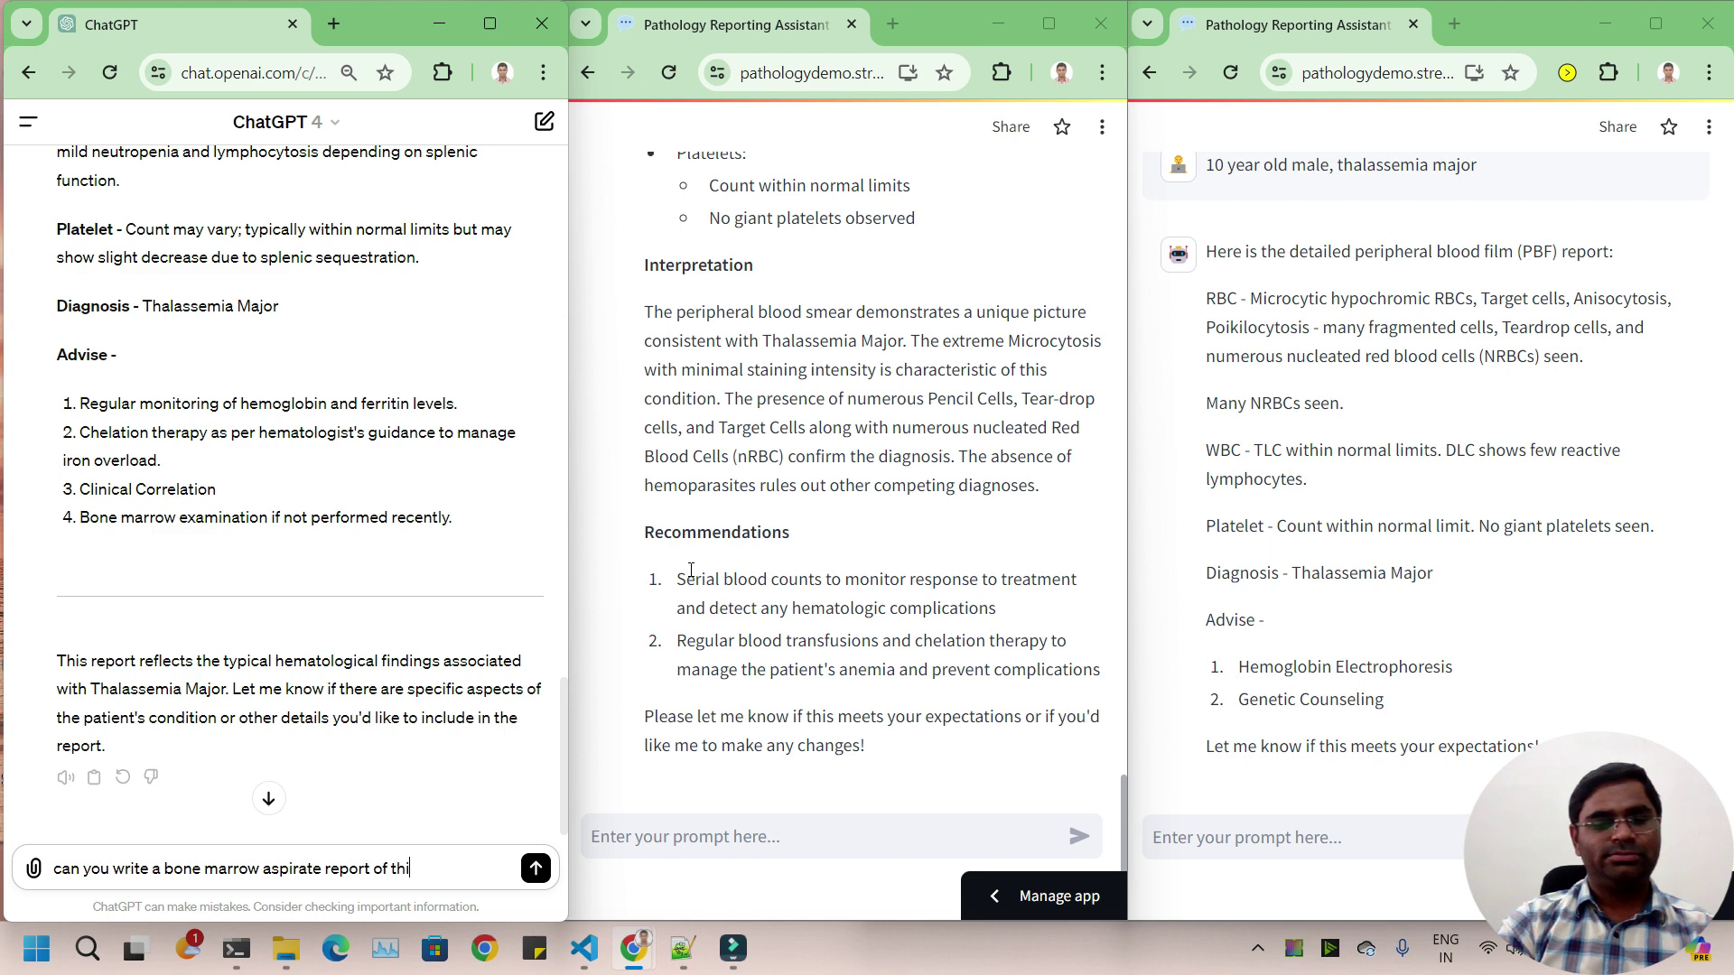
pyautogui.write('s case')
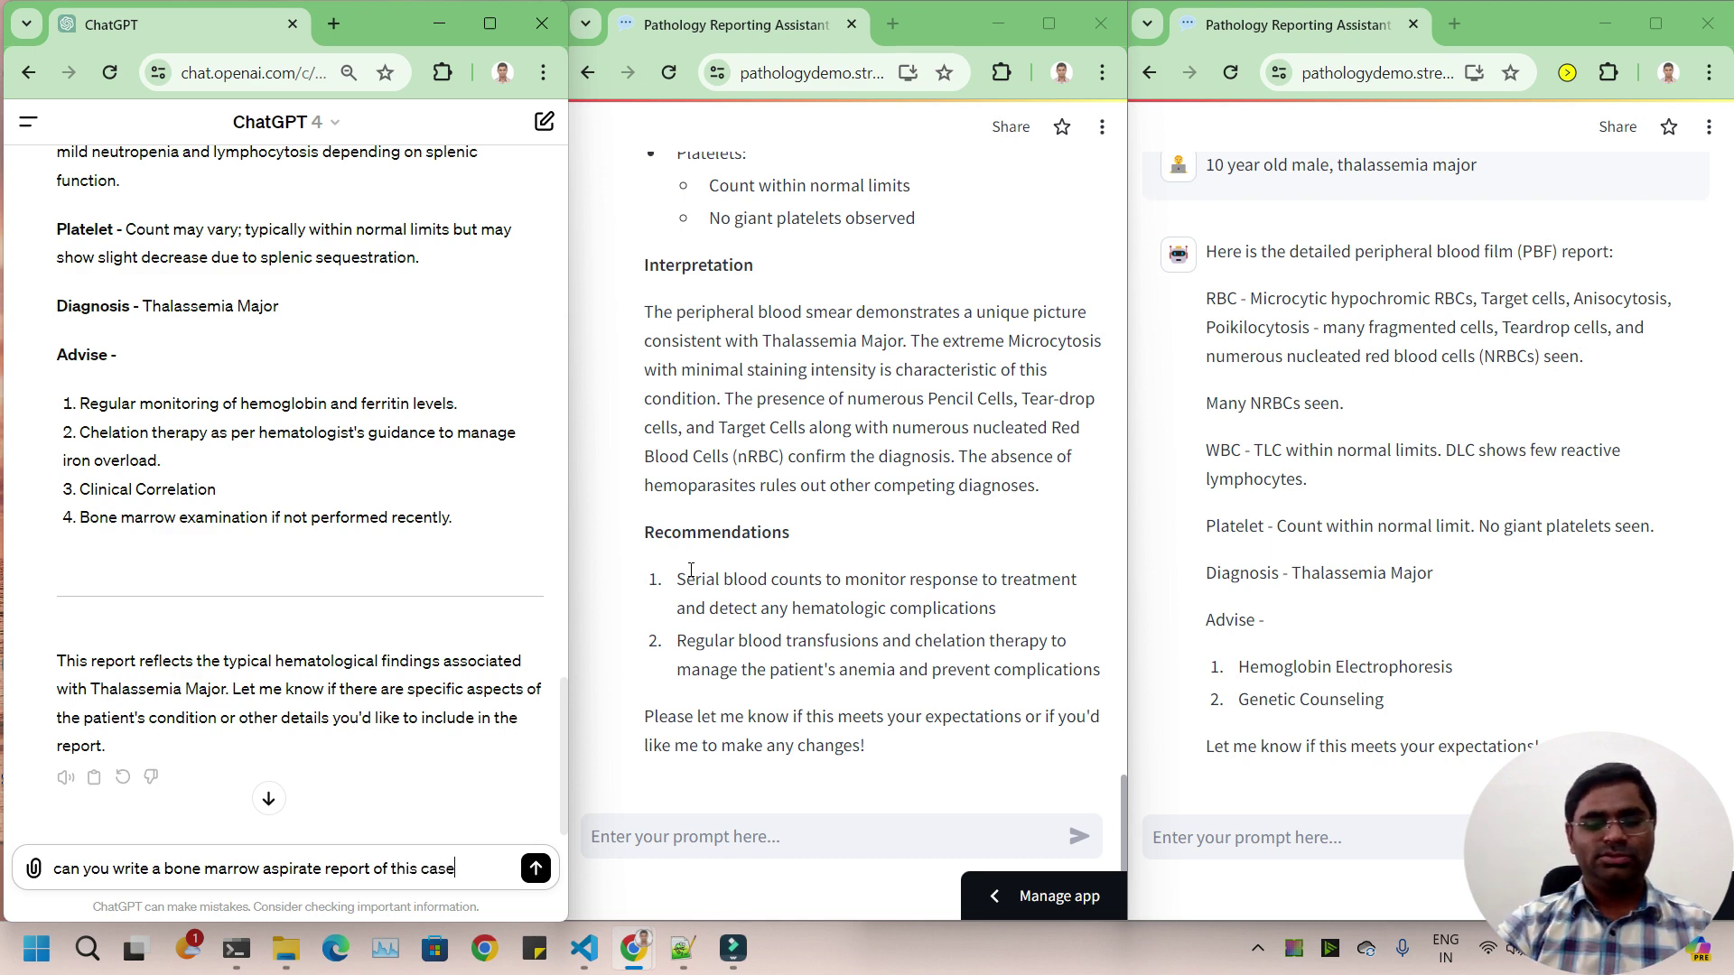
pyautogui.write('?')
pyautogui.hotkey('ctrl', 'a')
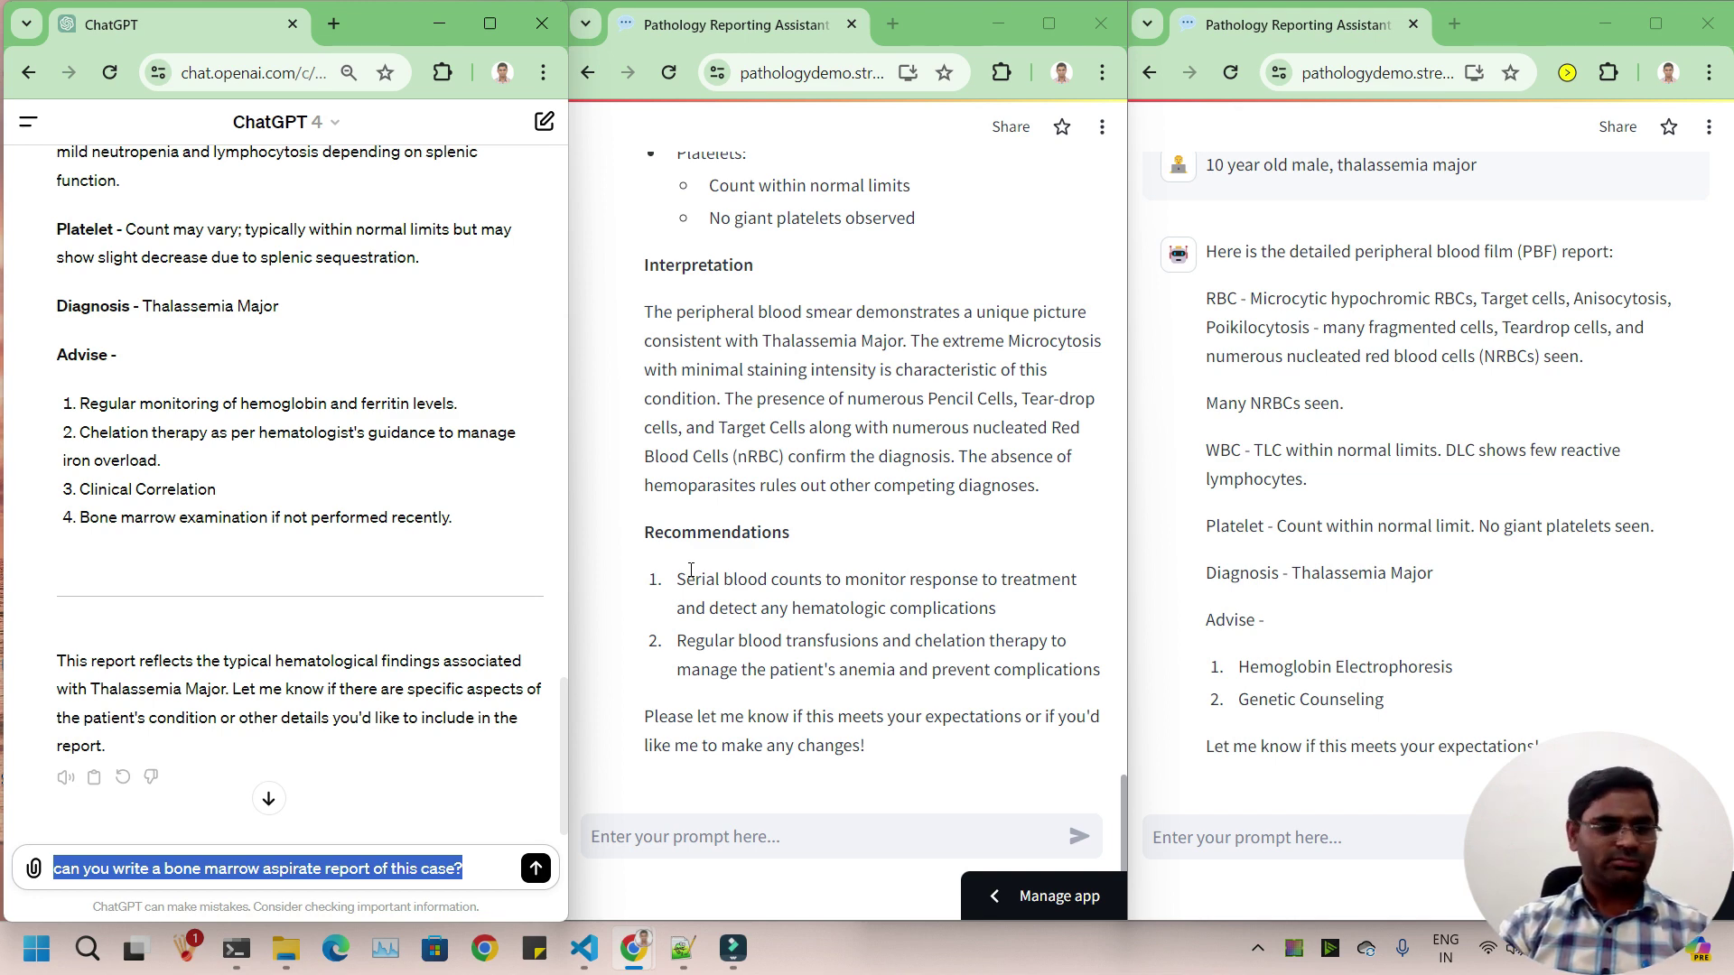
pyautogui.hotkey('ctrl', 'x')
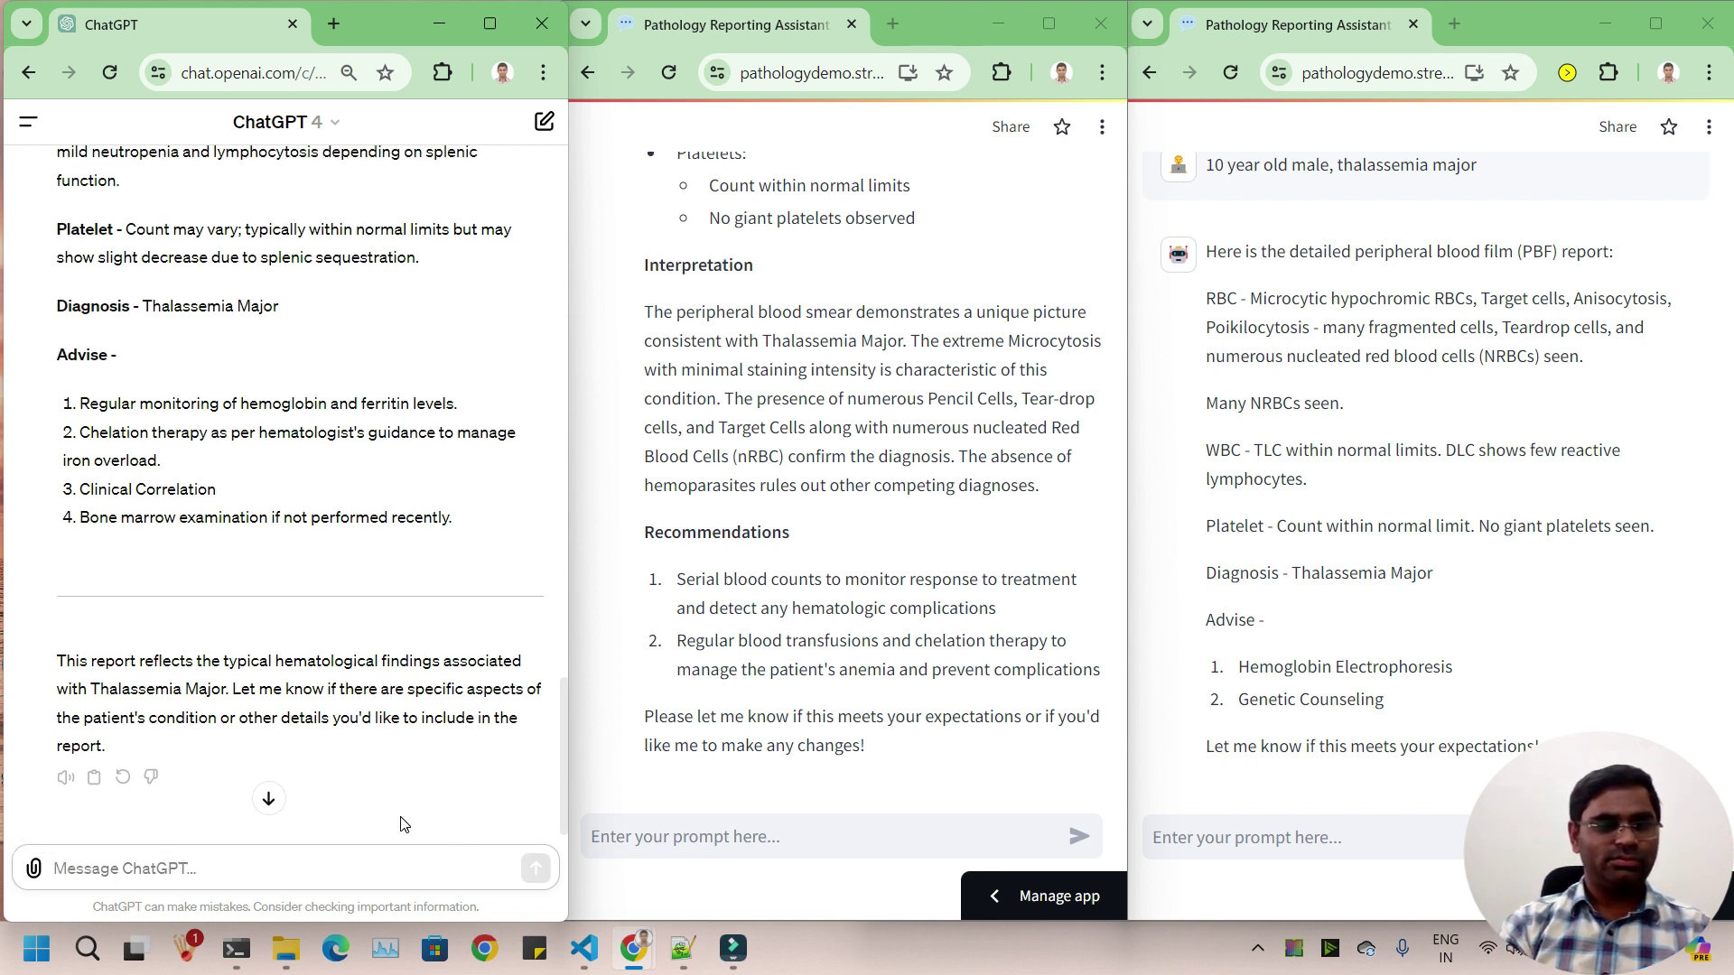
pyautogui.hotkey('ctrl', 'v')
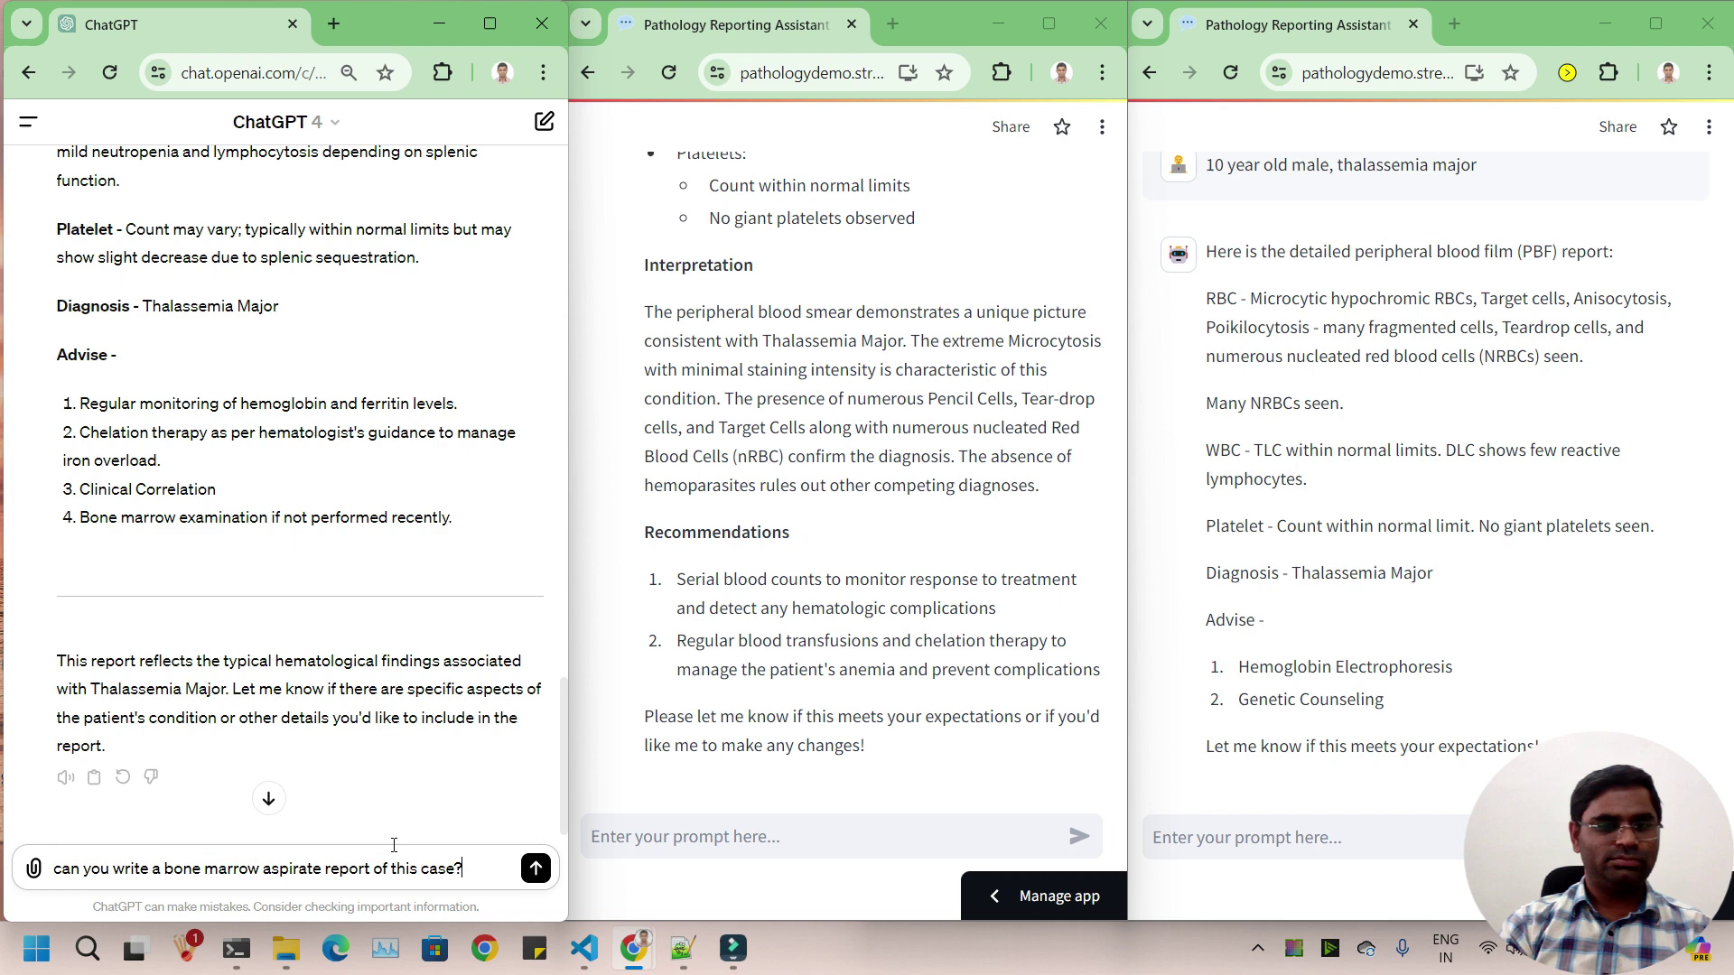
pyautogui.click(536, 868)
# Step: Send the same bone marrow aspirate question to the LLaMA3-8b app
pyautogui.click(824, 841)
pyautogui.hotkey('ctrl', 'v')
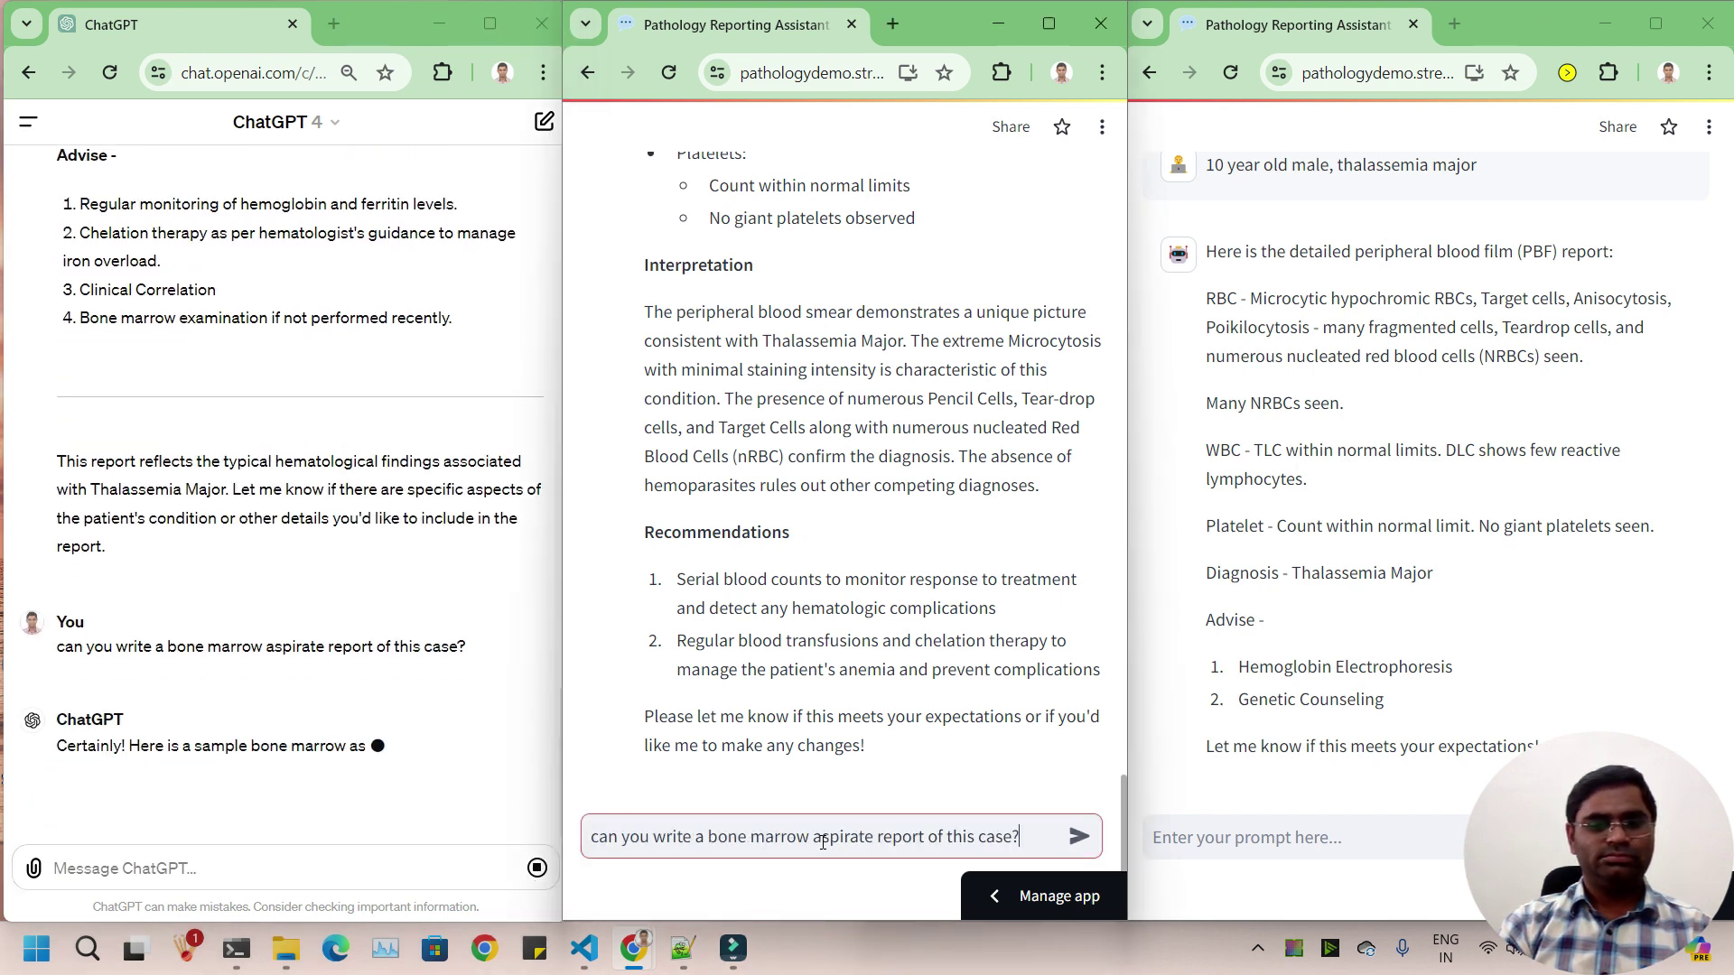
pyautogui.click(1075, 849)
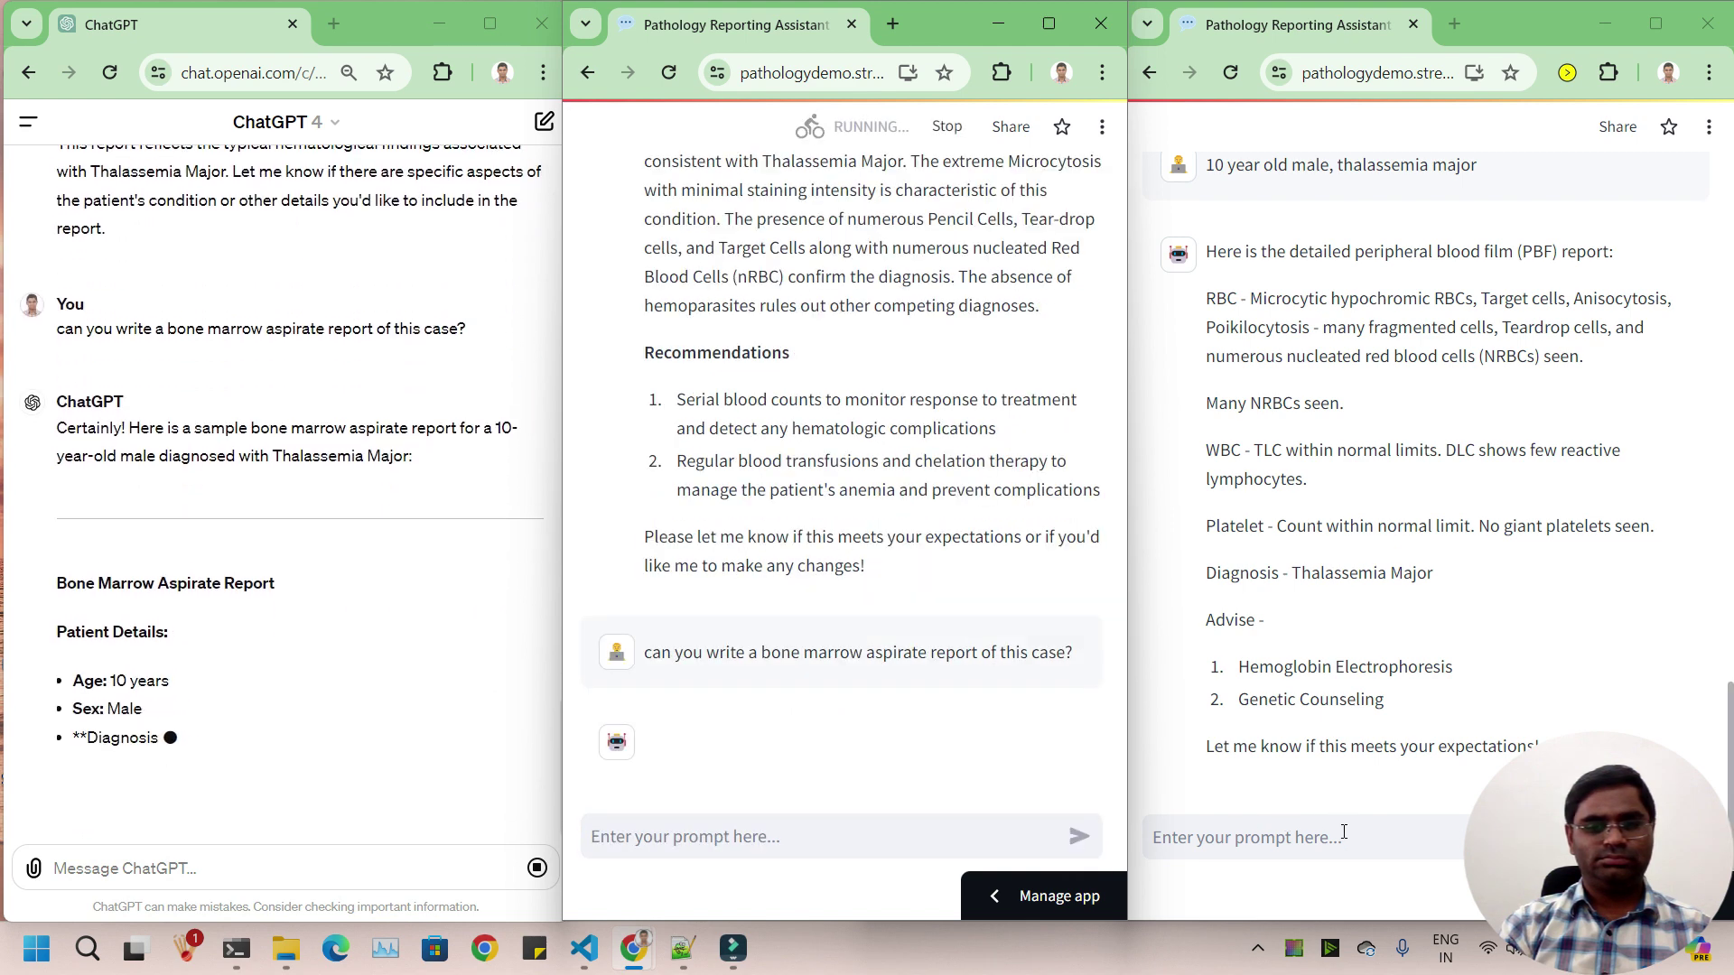
# Step: Send the bone marrow aspirate question to the LLaMA3-70b app
pyautogui.click(1343, 831)
pyautogui.hotkey('ctrl', 'v')
pyautogui.press('Return')
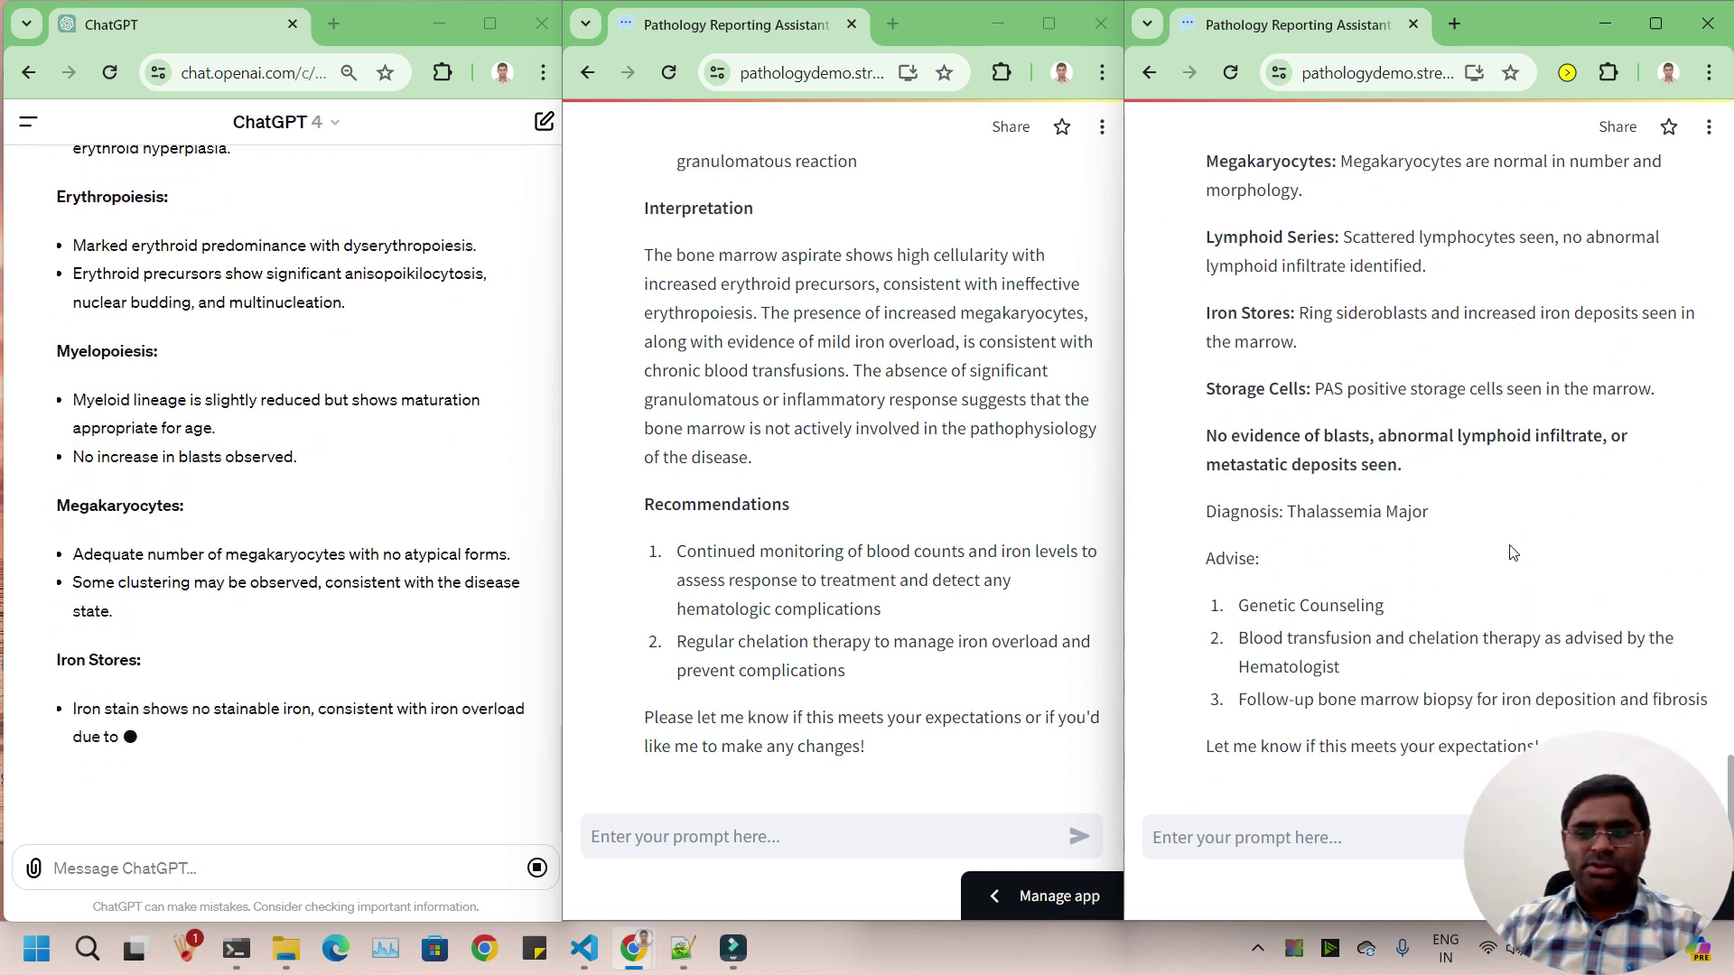
# Step: Scroll through the generated bone marrow aspirate reports and their Thalassemia Major diagnoses
pyautogui.scroll(5, 1513, 552)
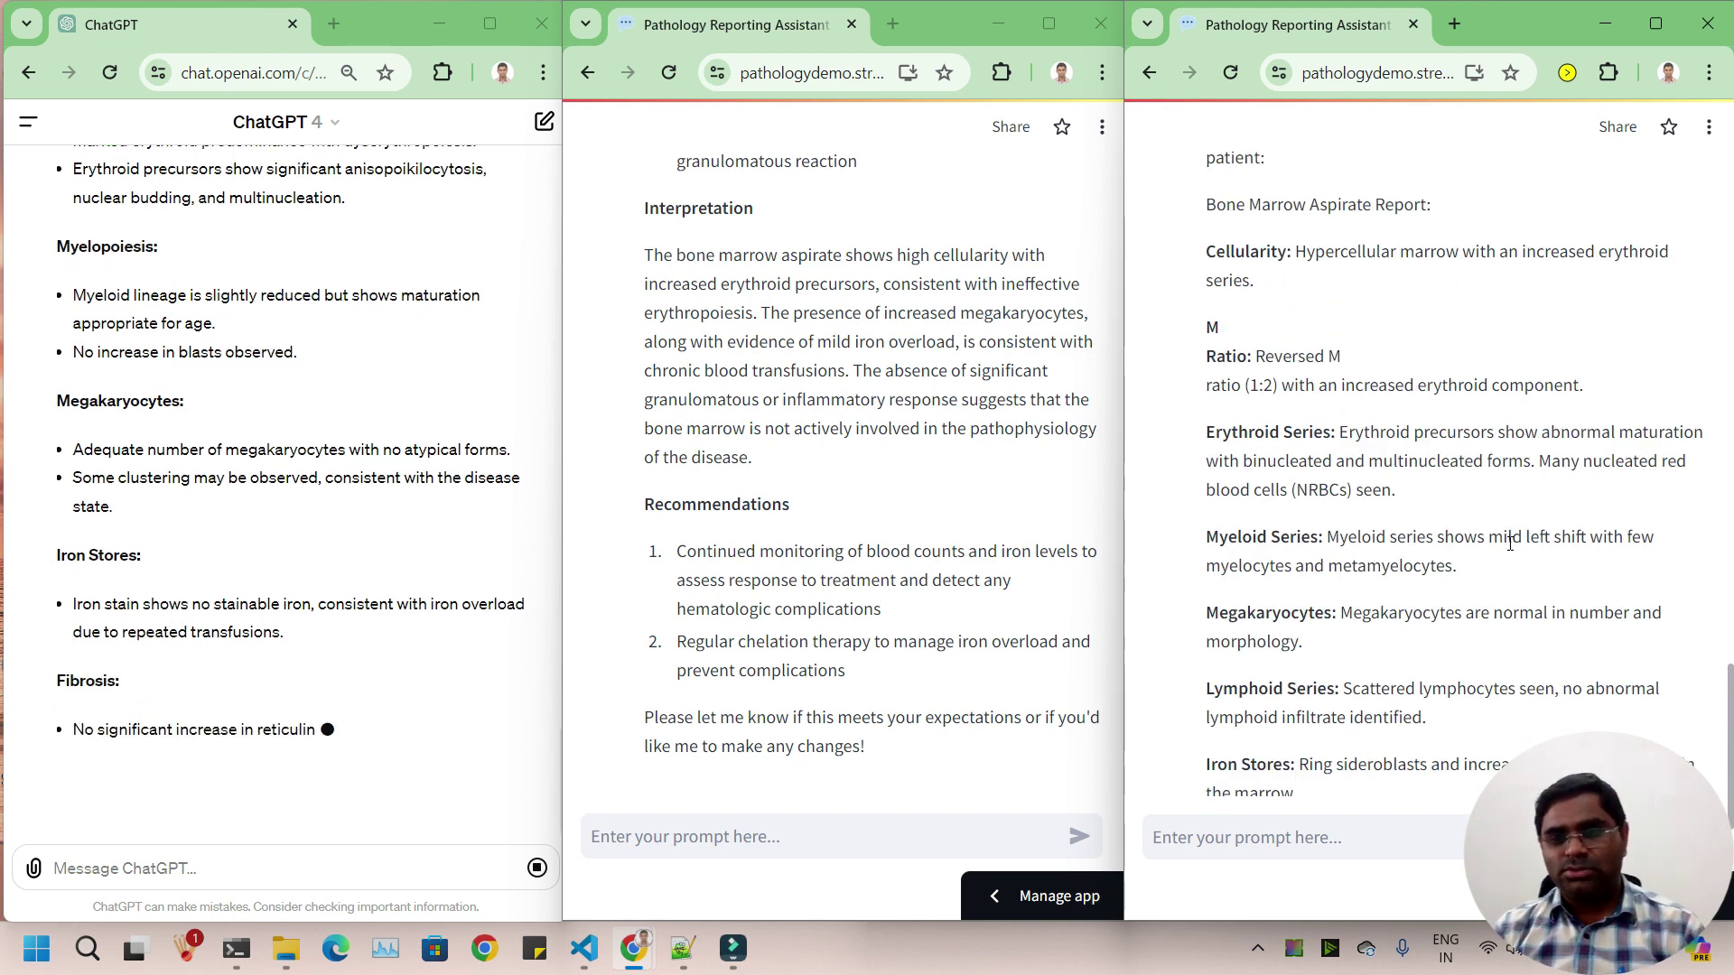
pyautogui.scroll(6, 1510, 543)
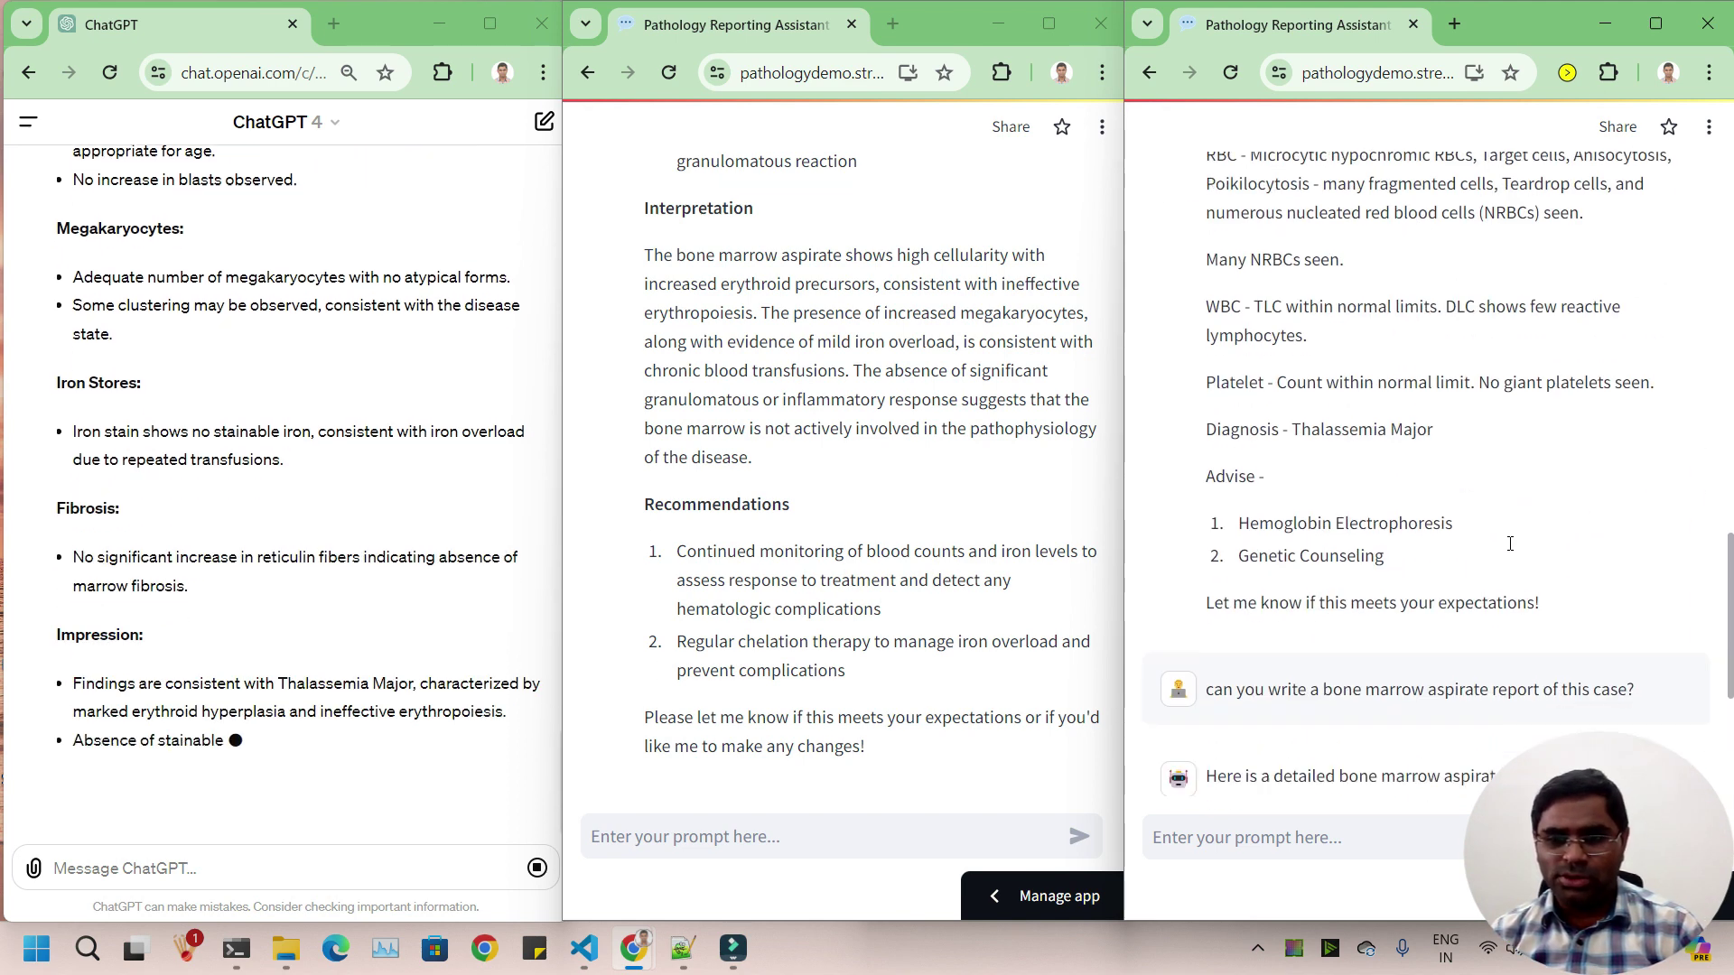
pyautogui.scroll(-5, 1510, 543)
pyautogui.scroll(1, 1510, 543)
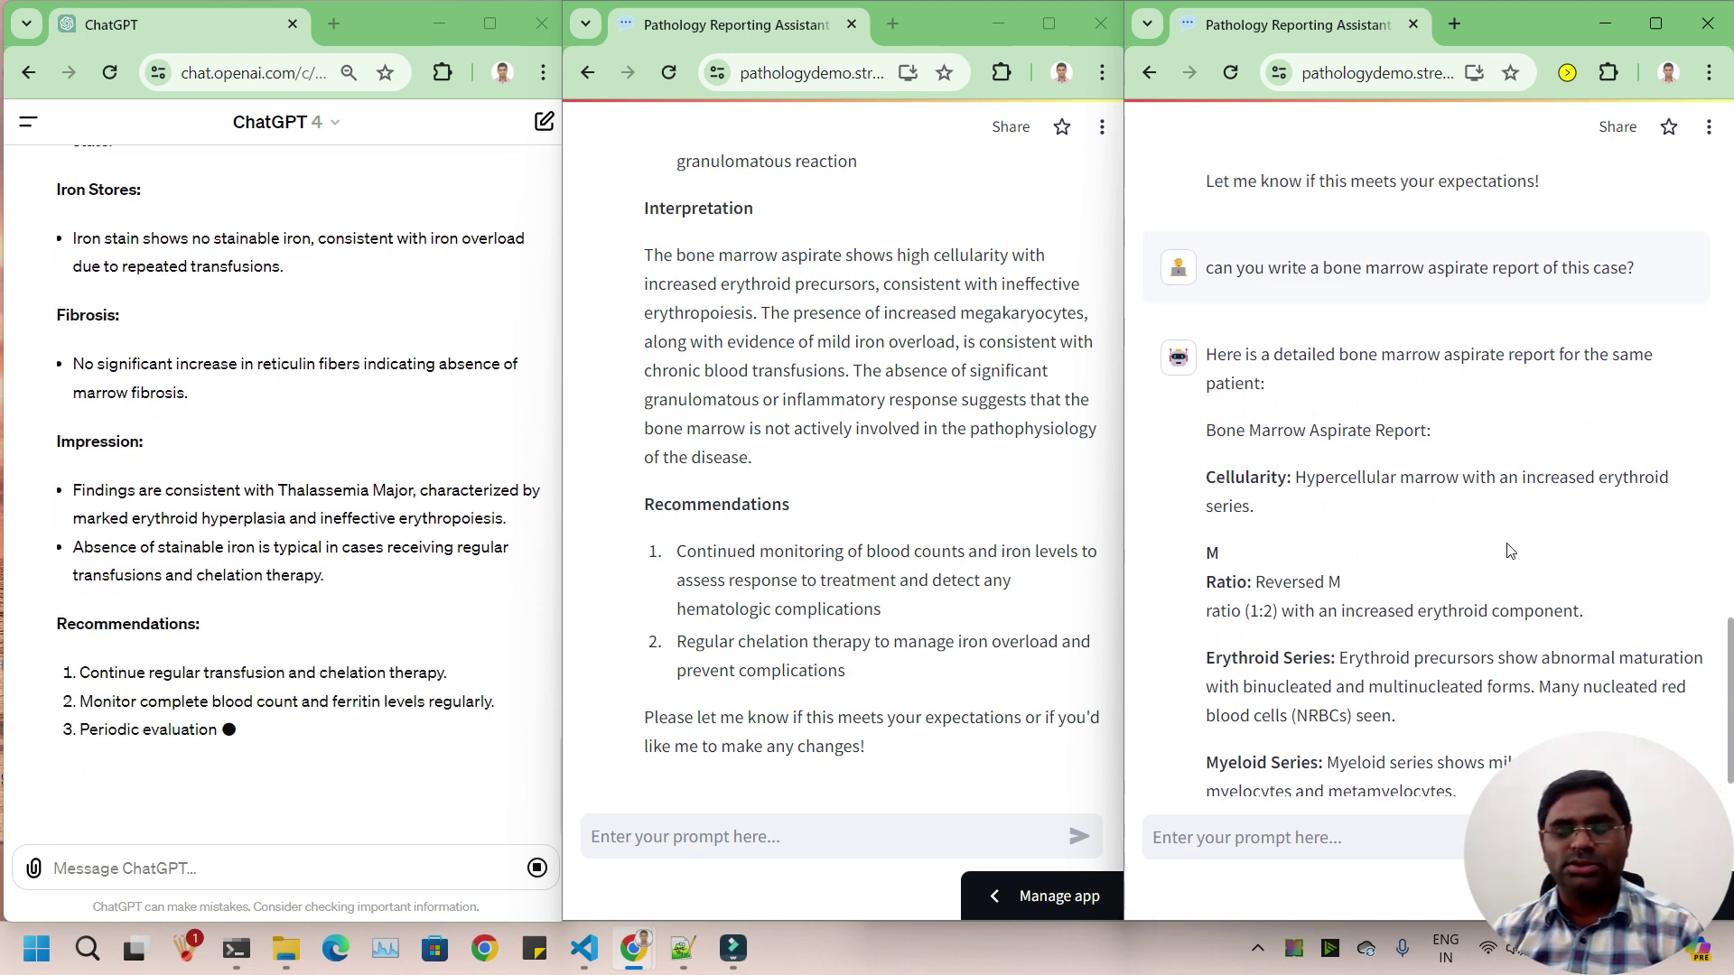
pyautogui.scroll(1, 1509, 550)
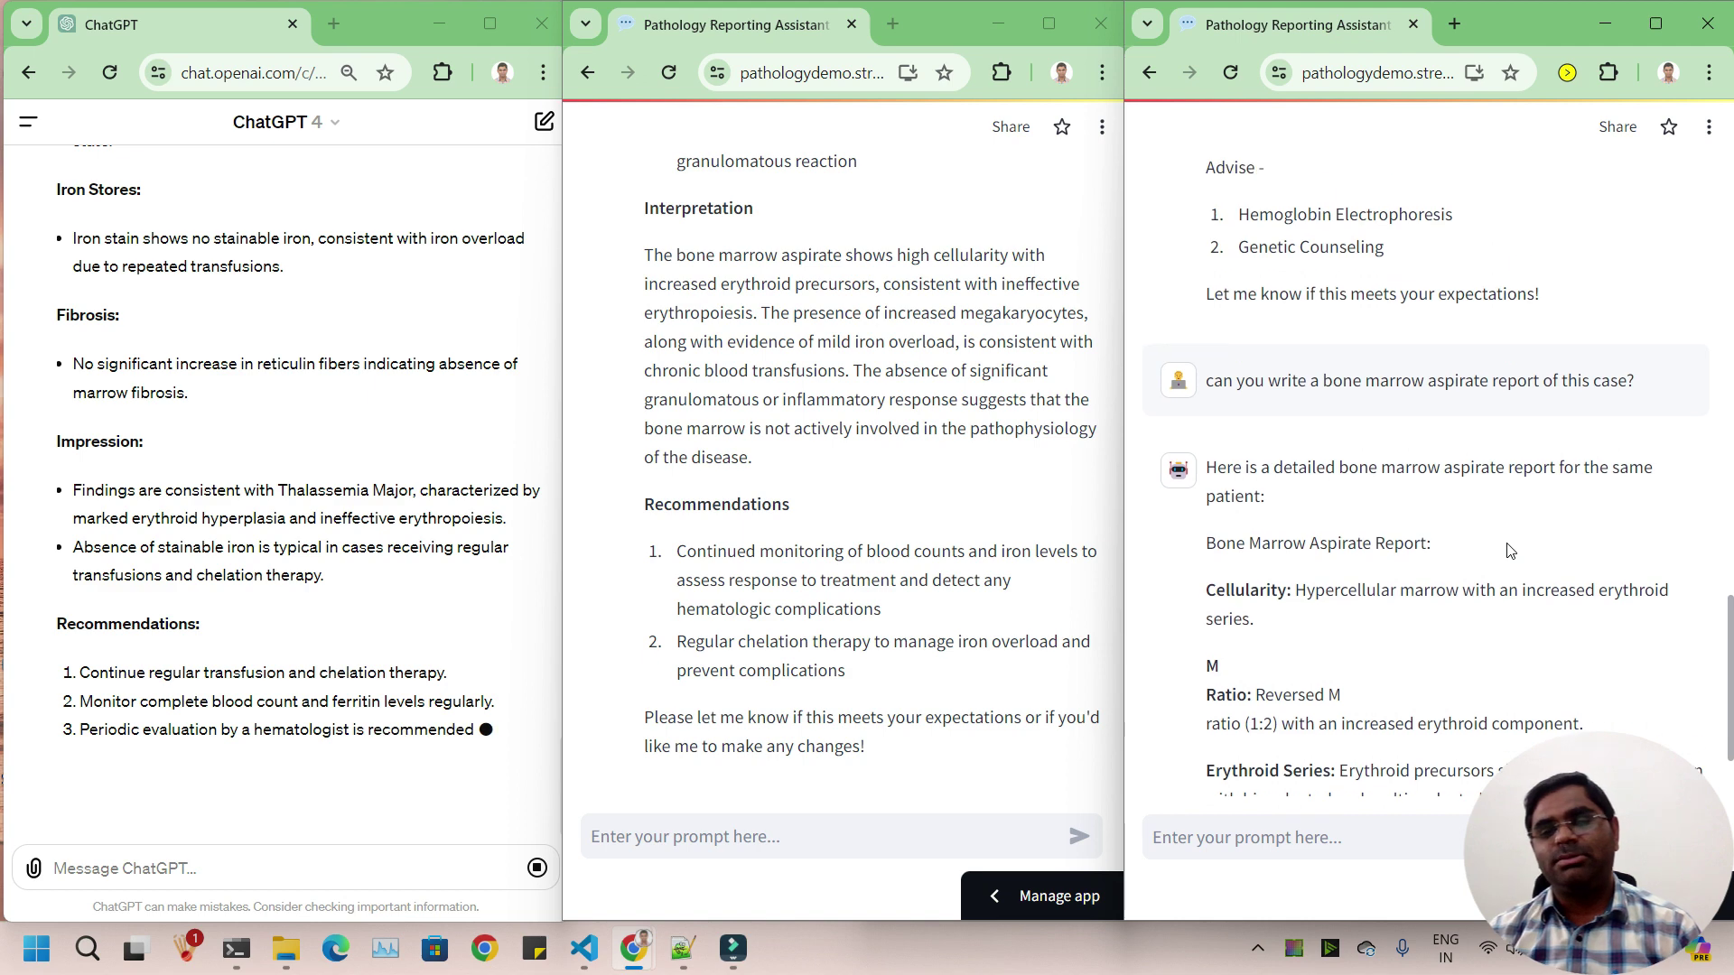
pyautogui.scroll(-1, 1510, 549)
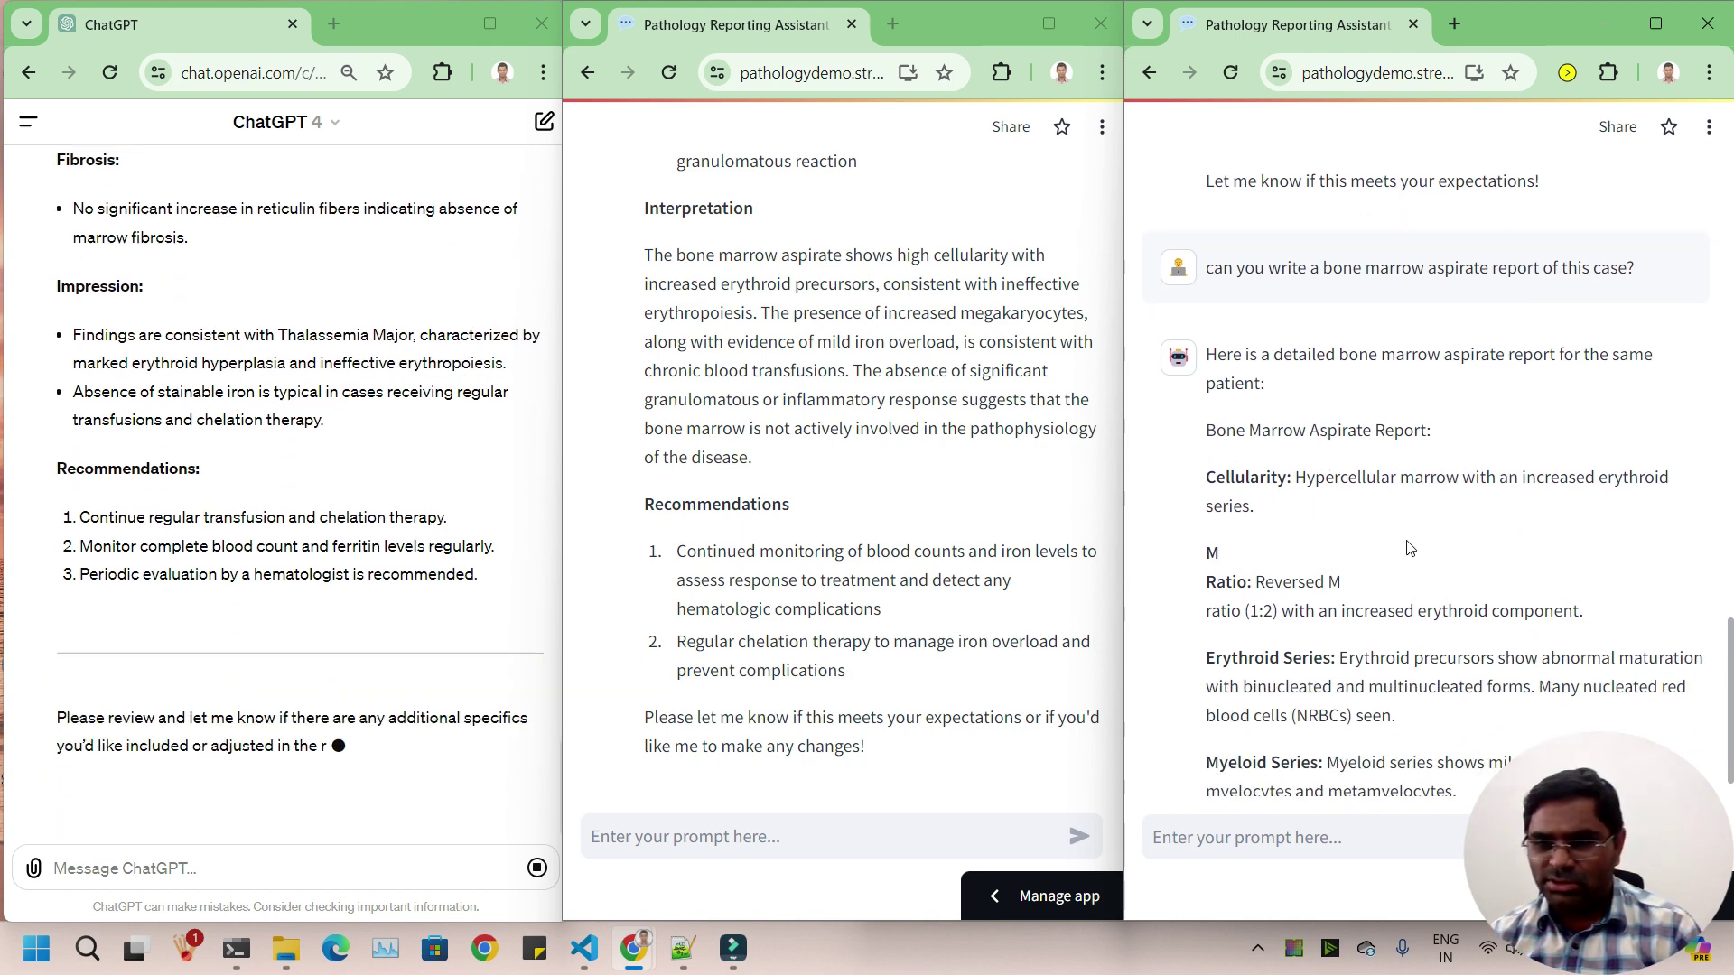
pyautogui.scroll(-2, 1397, 569)
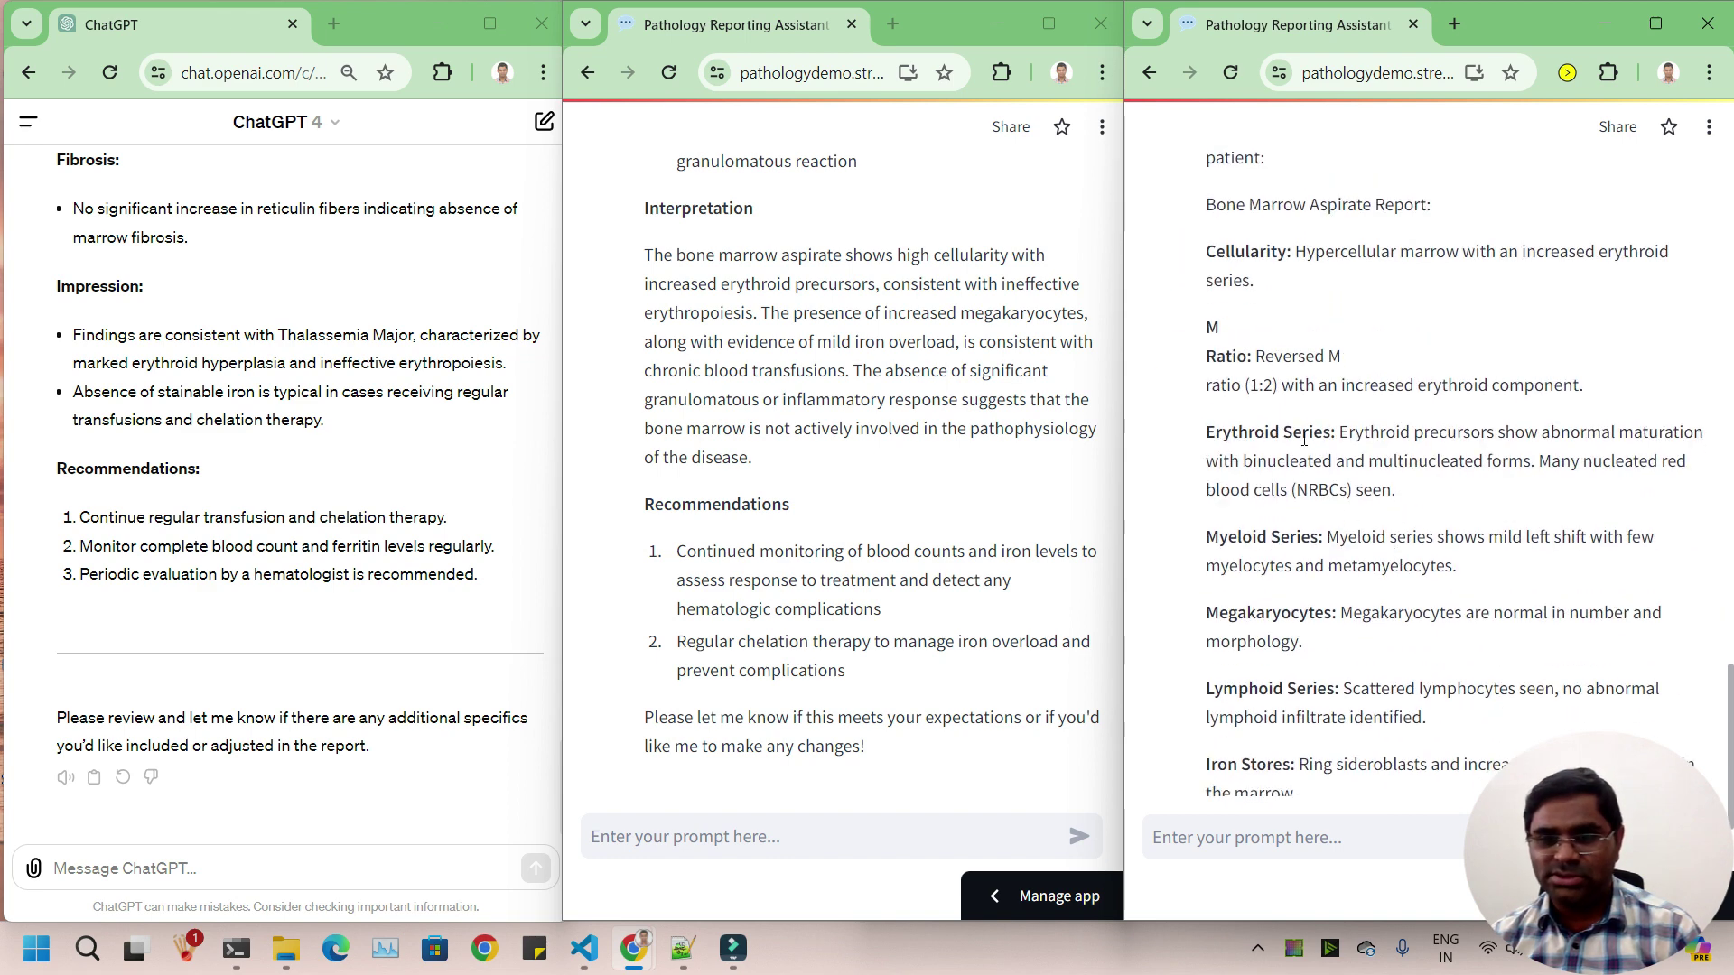
pyautogui.scroll(-1, 1346, 479)
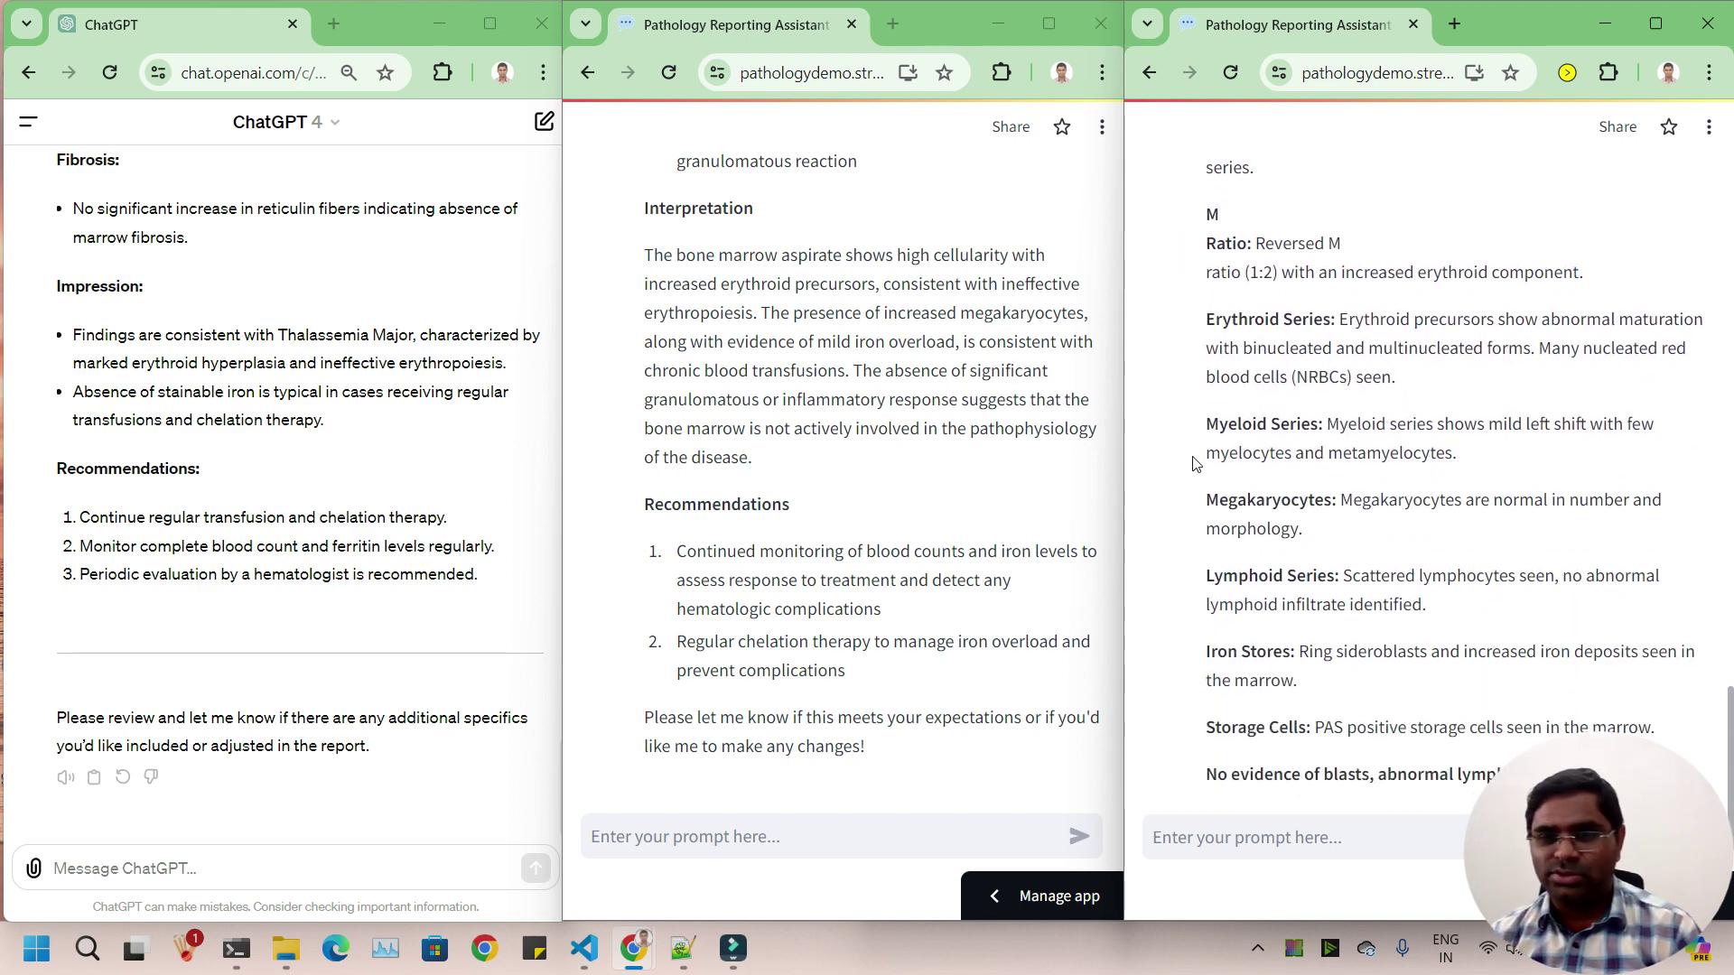
pyautogui.scroll(-2, 1198, 462)
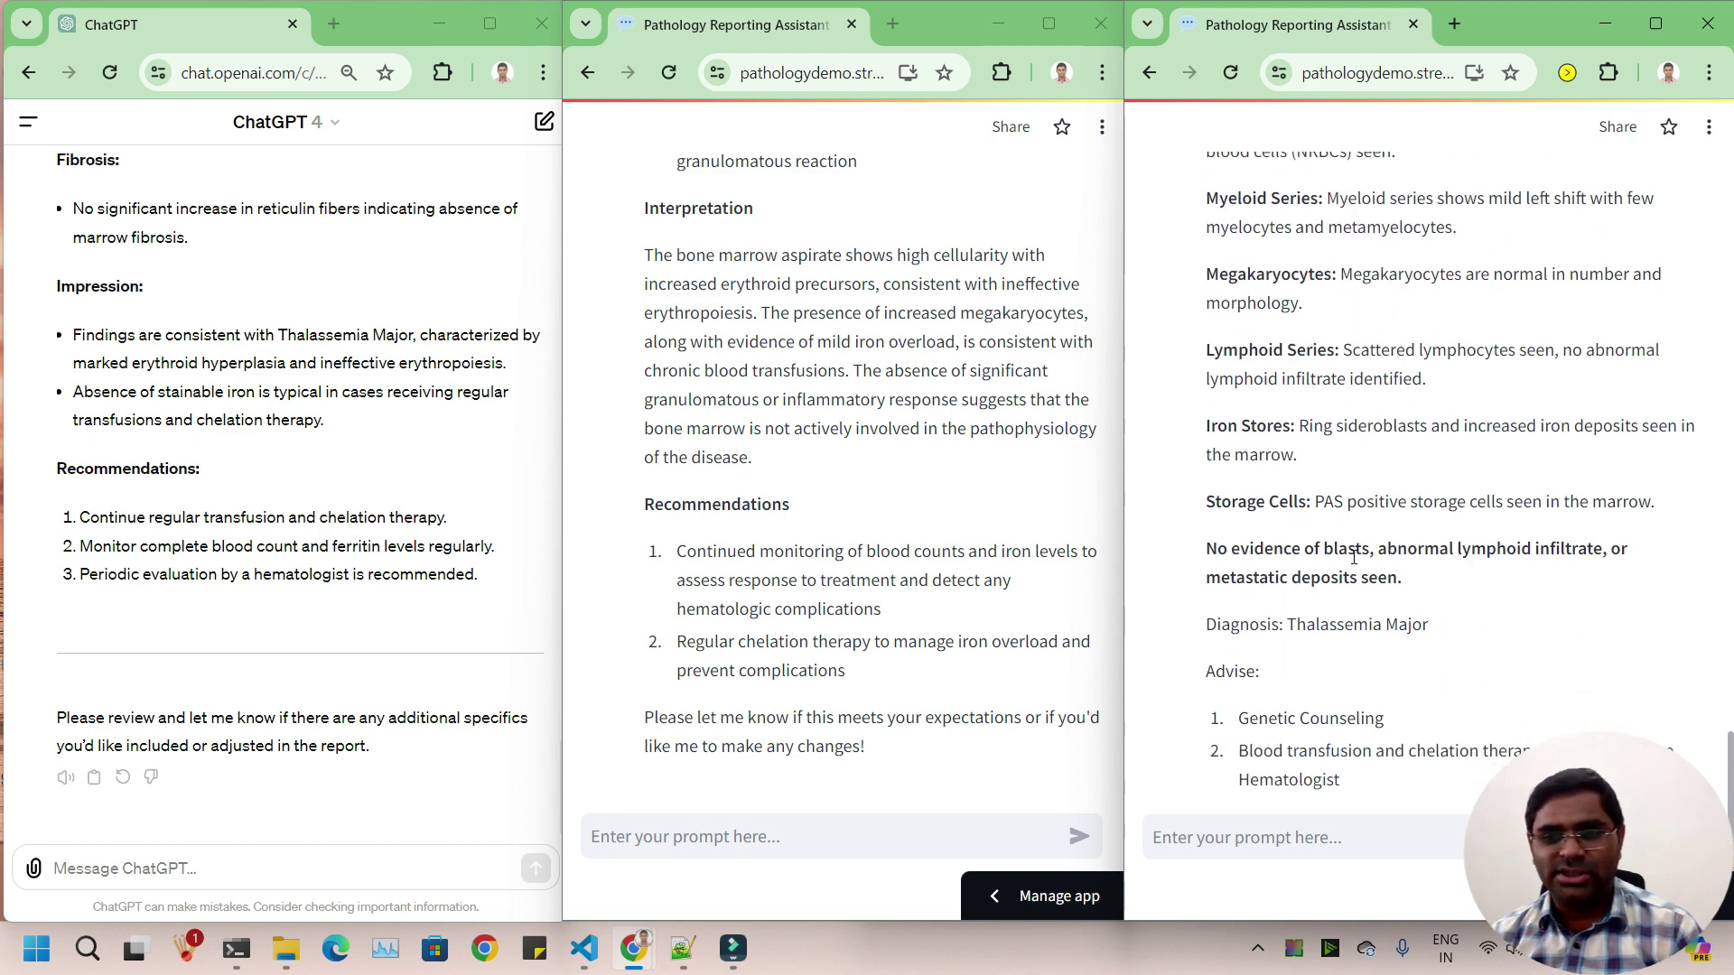
pyautogui.scroll(-1, 1338, 437)
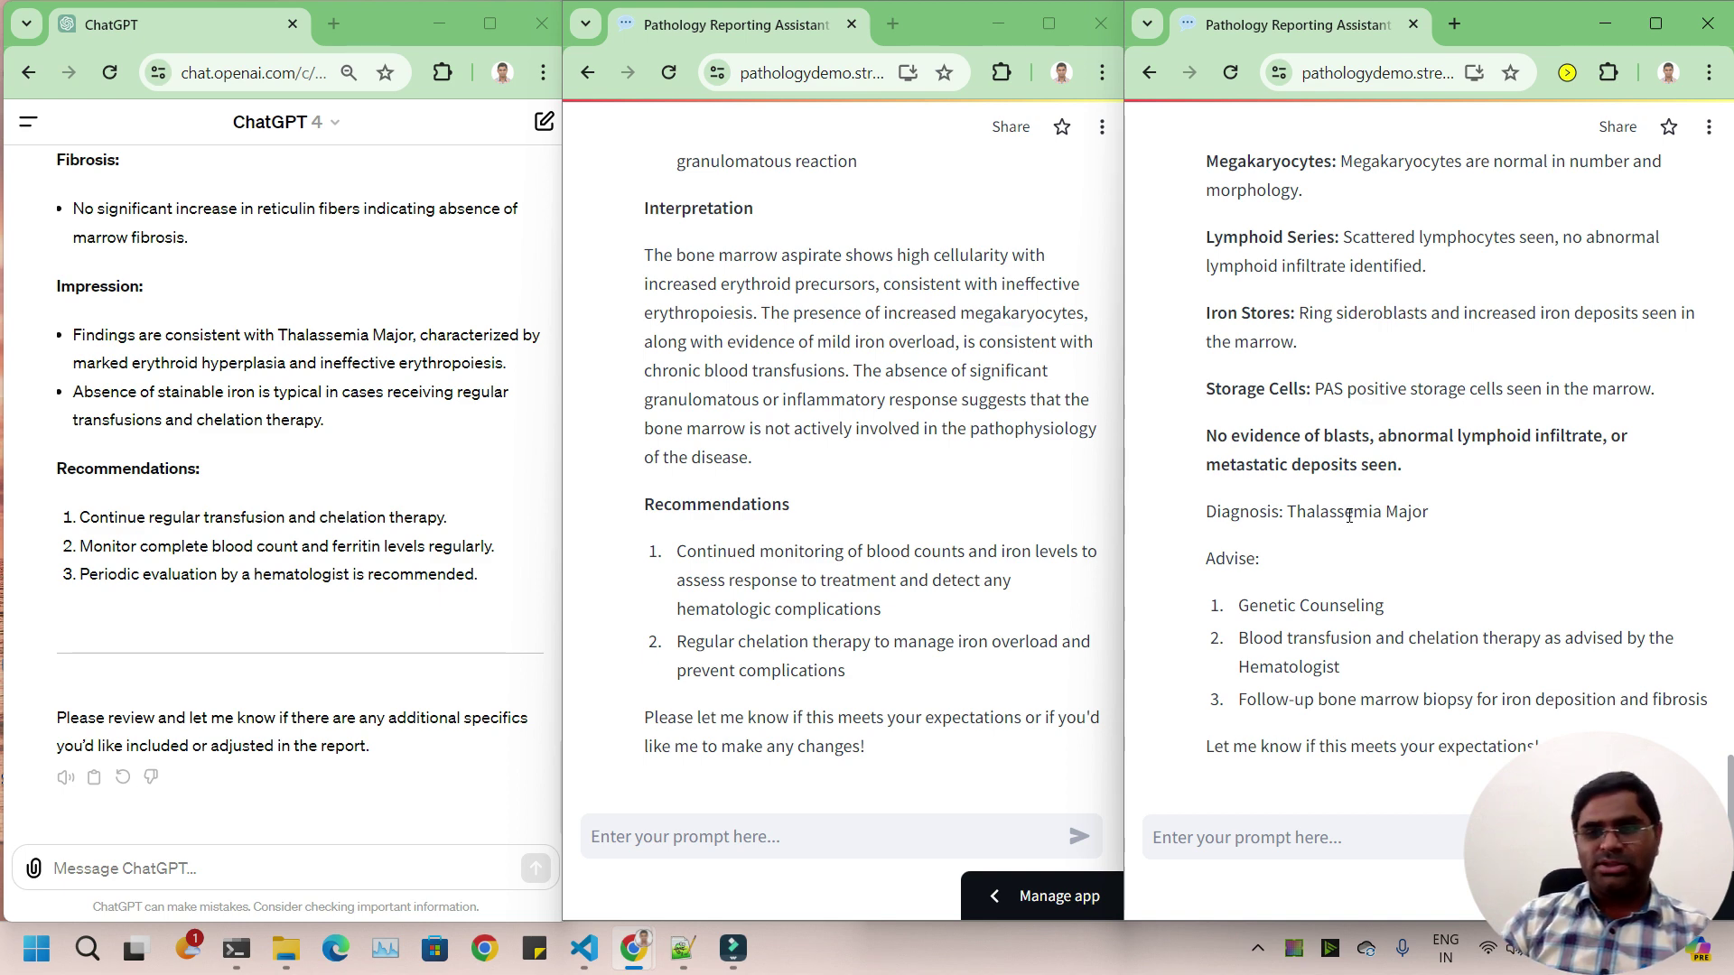
pyautogui.scroll(10, 1348, 514)
pyautogui.scroll(5, 775, 390)
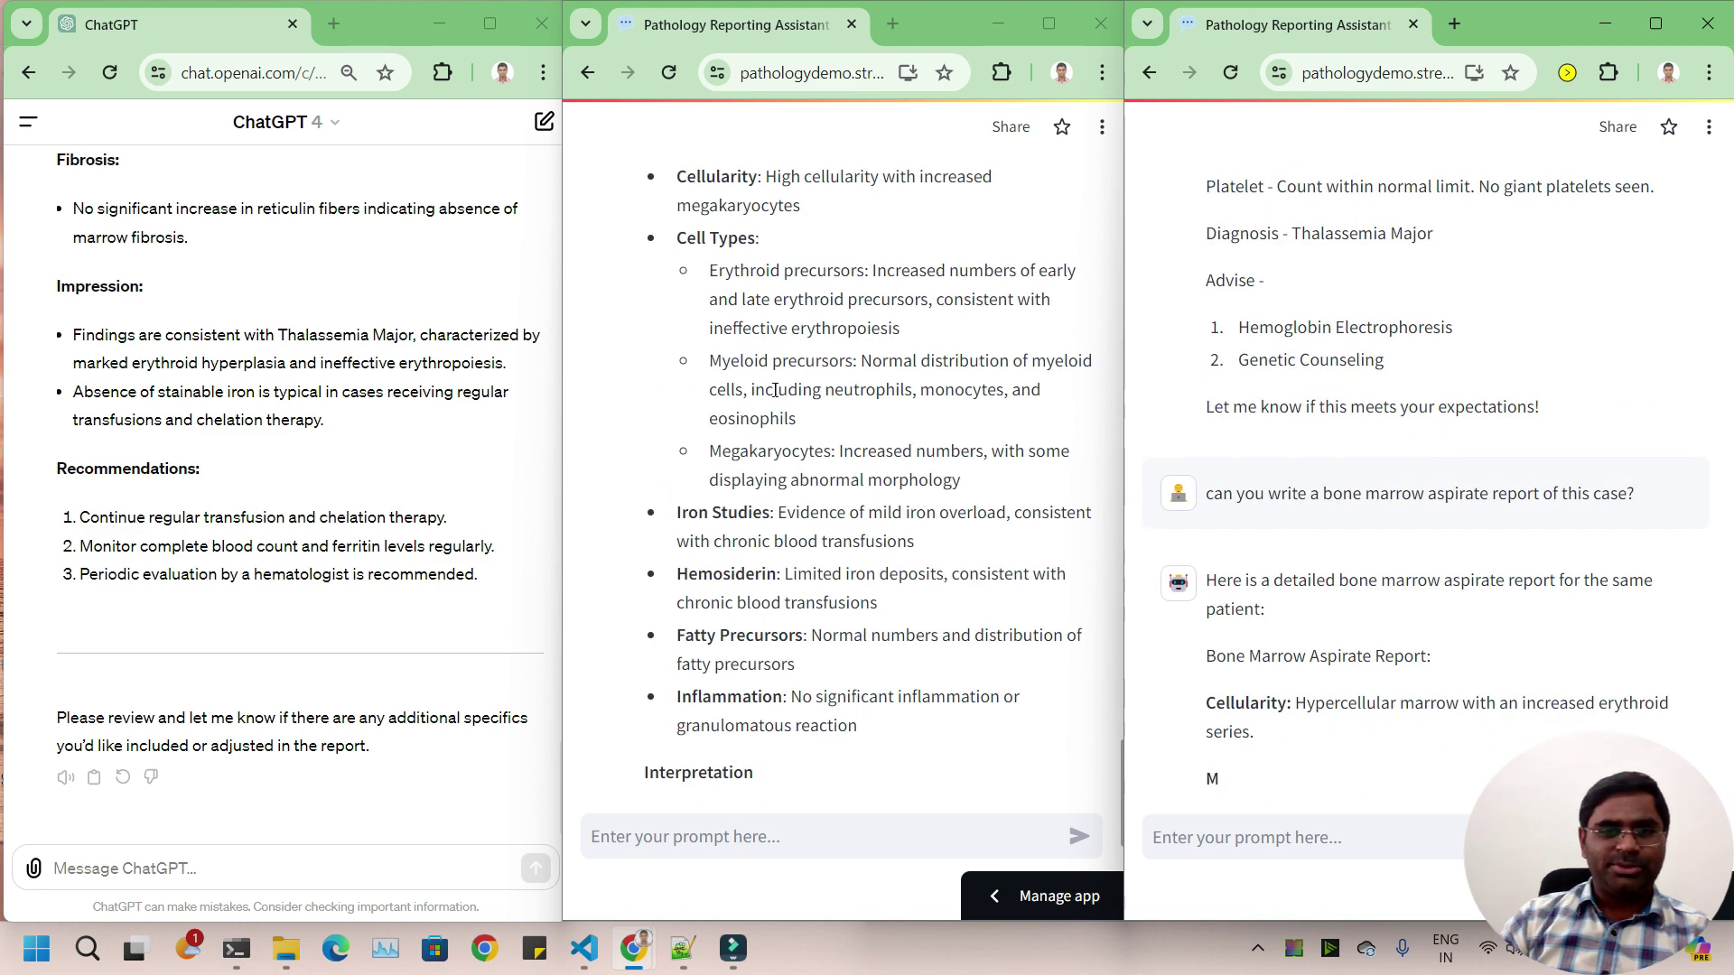
pyautogui.scroll(4, 775, 390)
pyautogui.scroll(1, 775, 391)
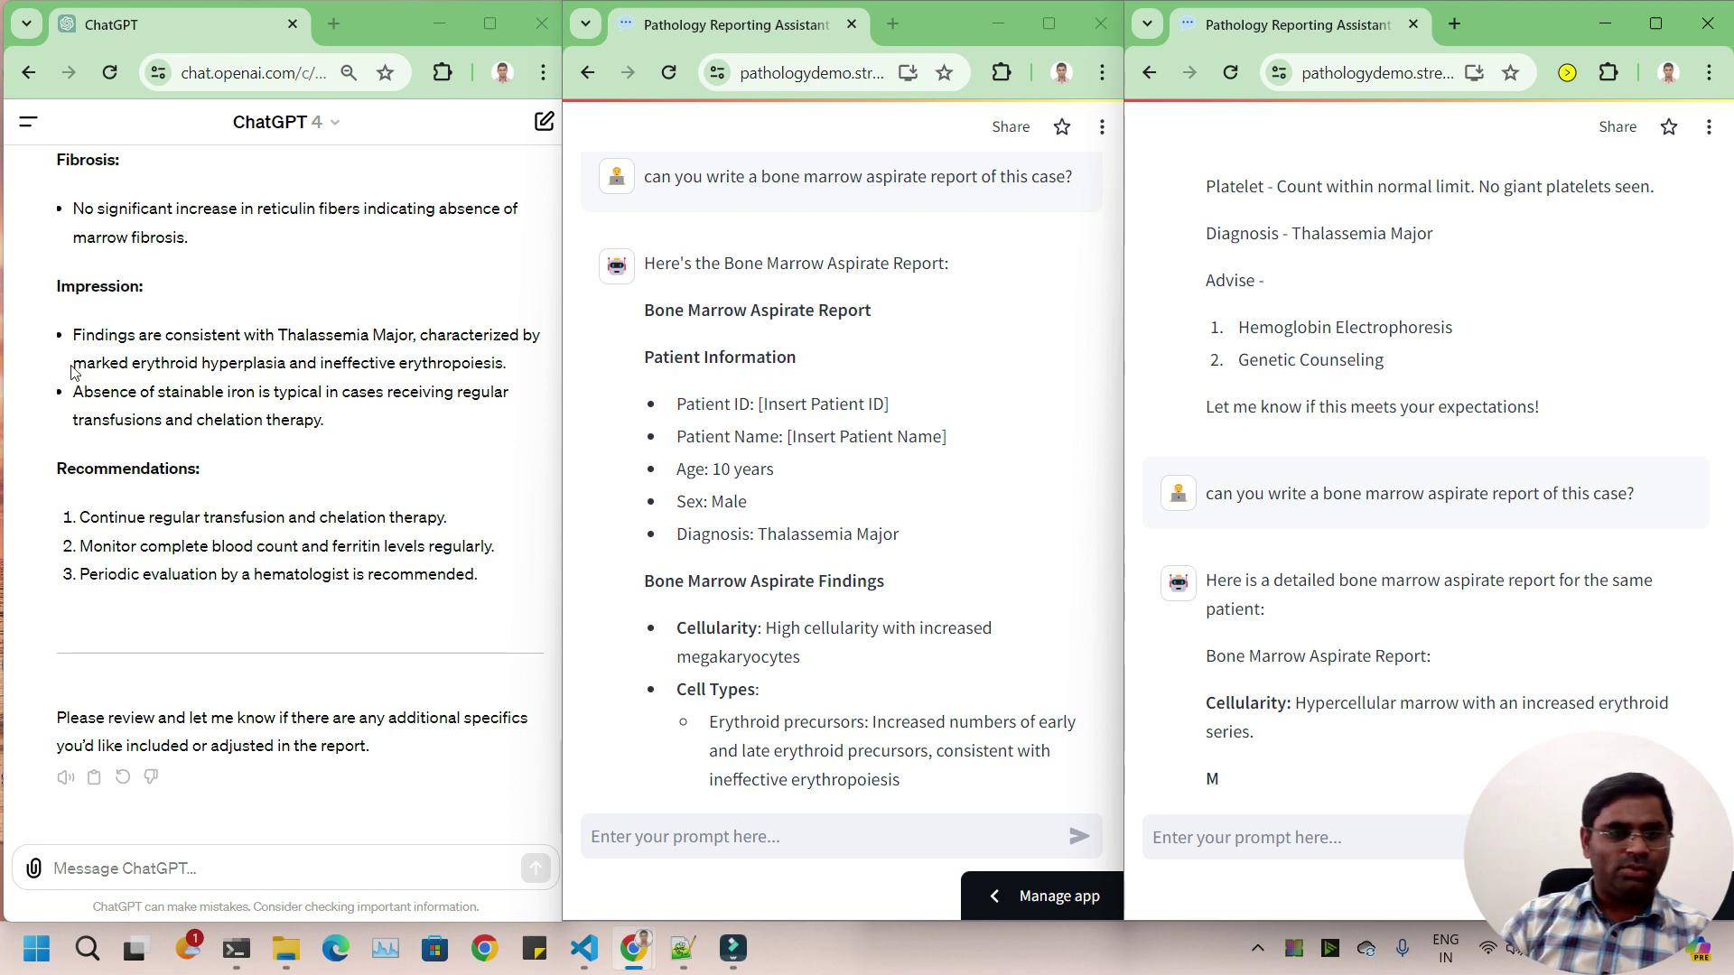
pyautogui.scroll(6, 75, 372)
pyautogui.scroll(5, 200, 420)
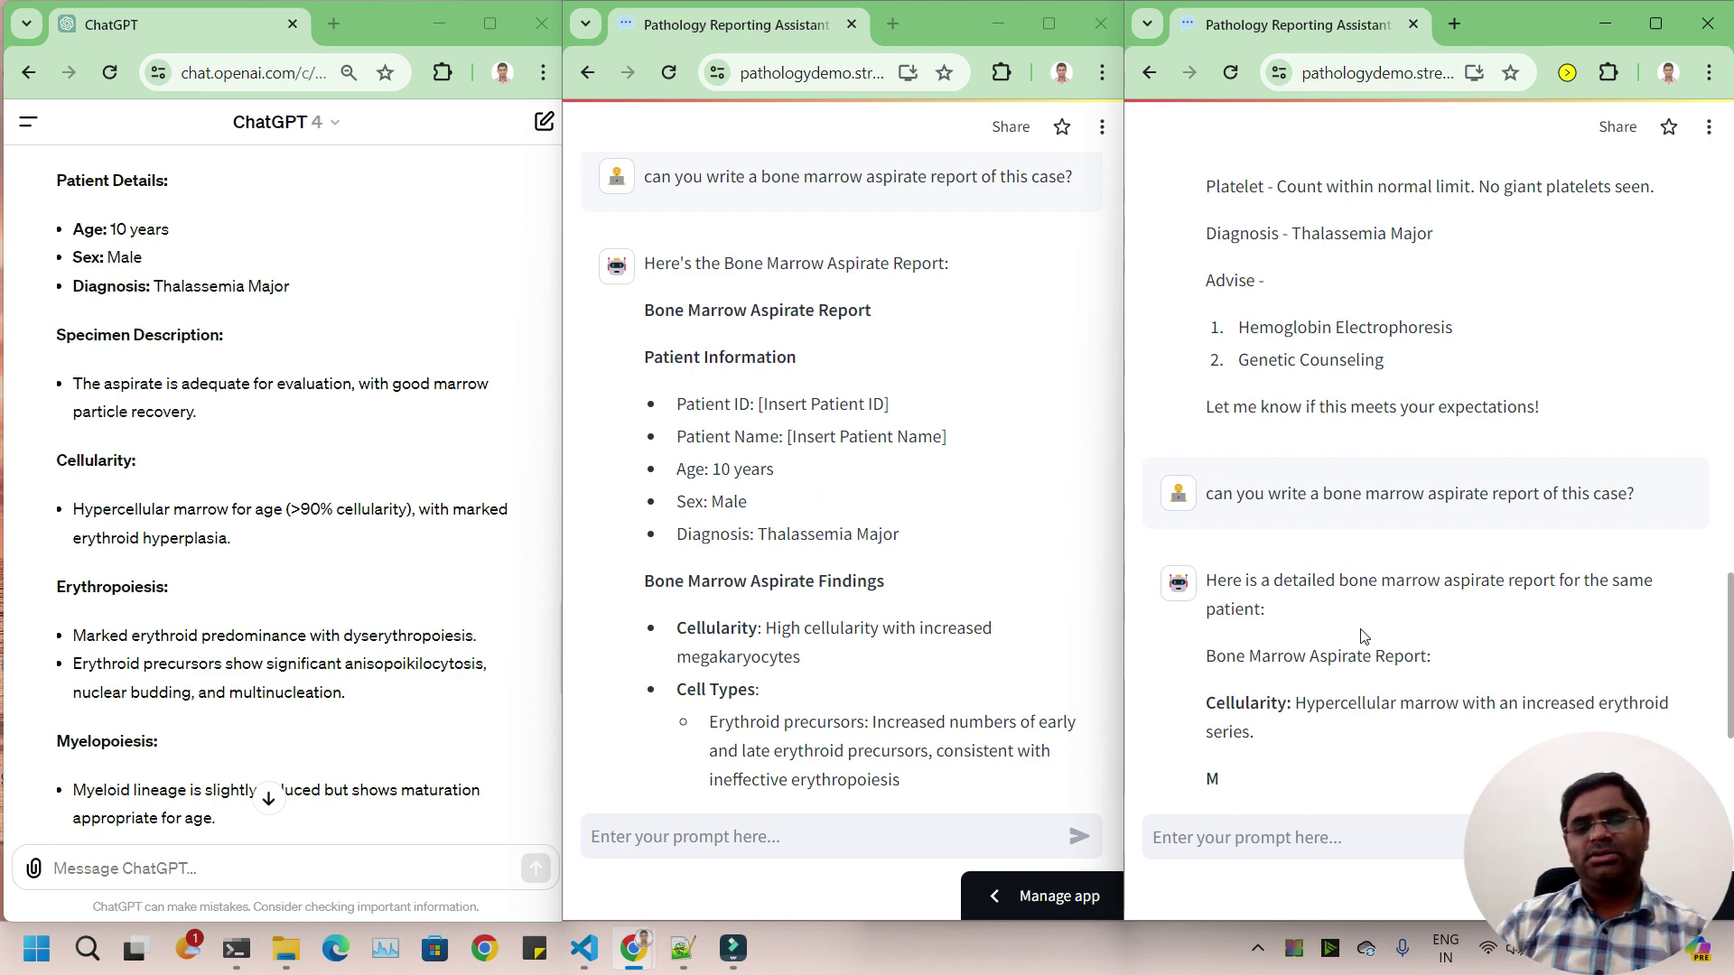
pyautogui.scroll(-3, 1367, 596)
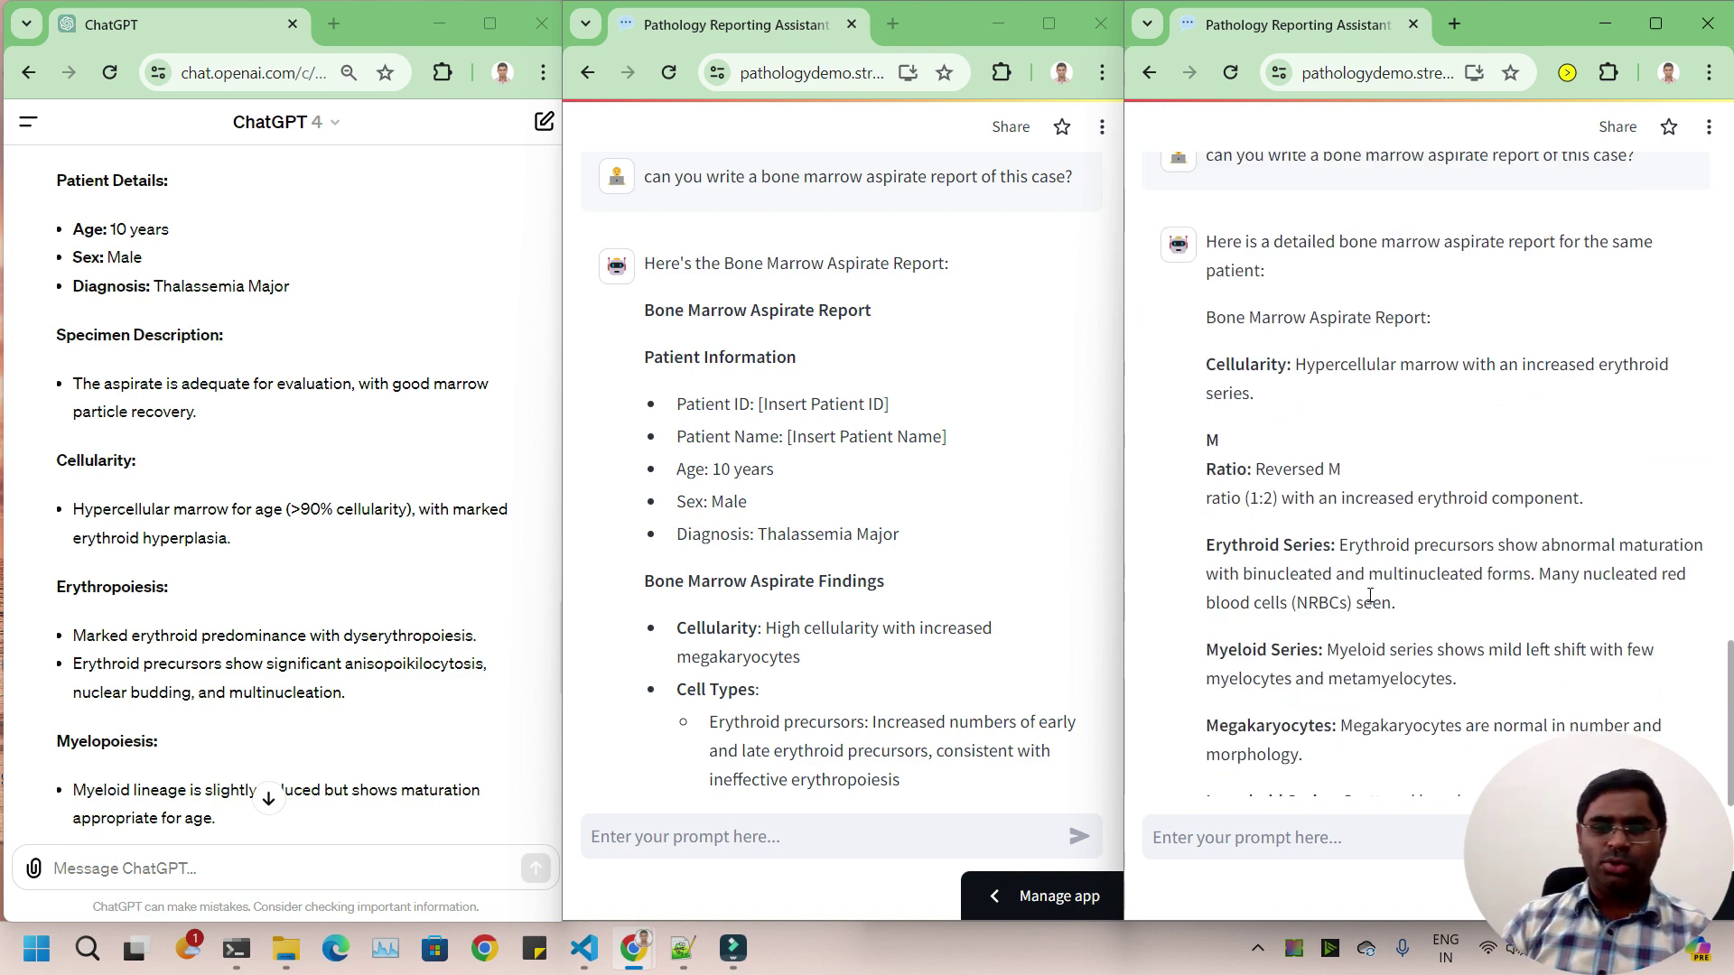
pyautogui.scroll(-1, 1369, 596)
pyautogui.scroll(-2, 1374, 594)
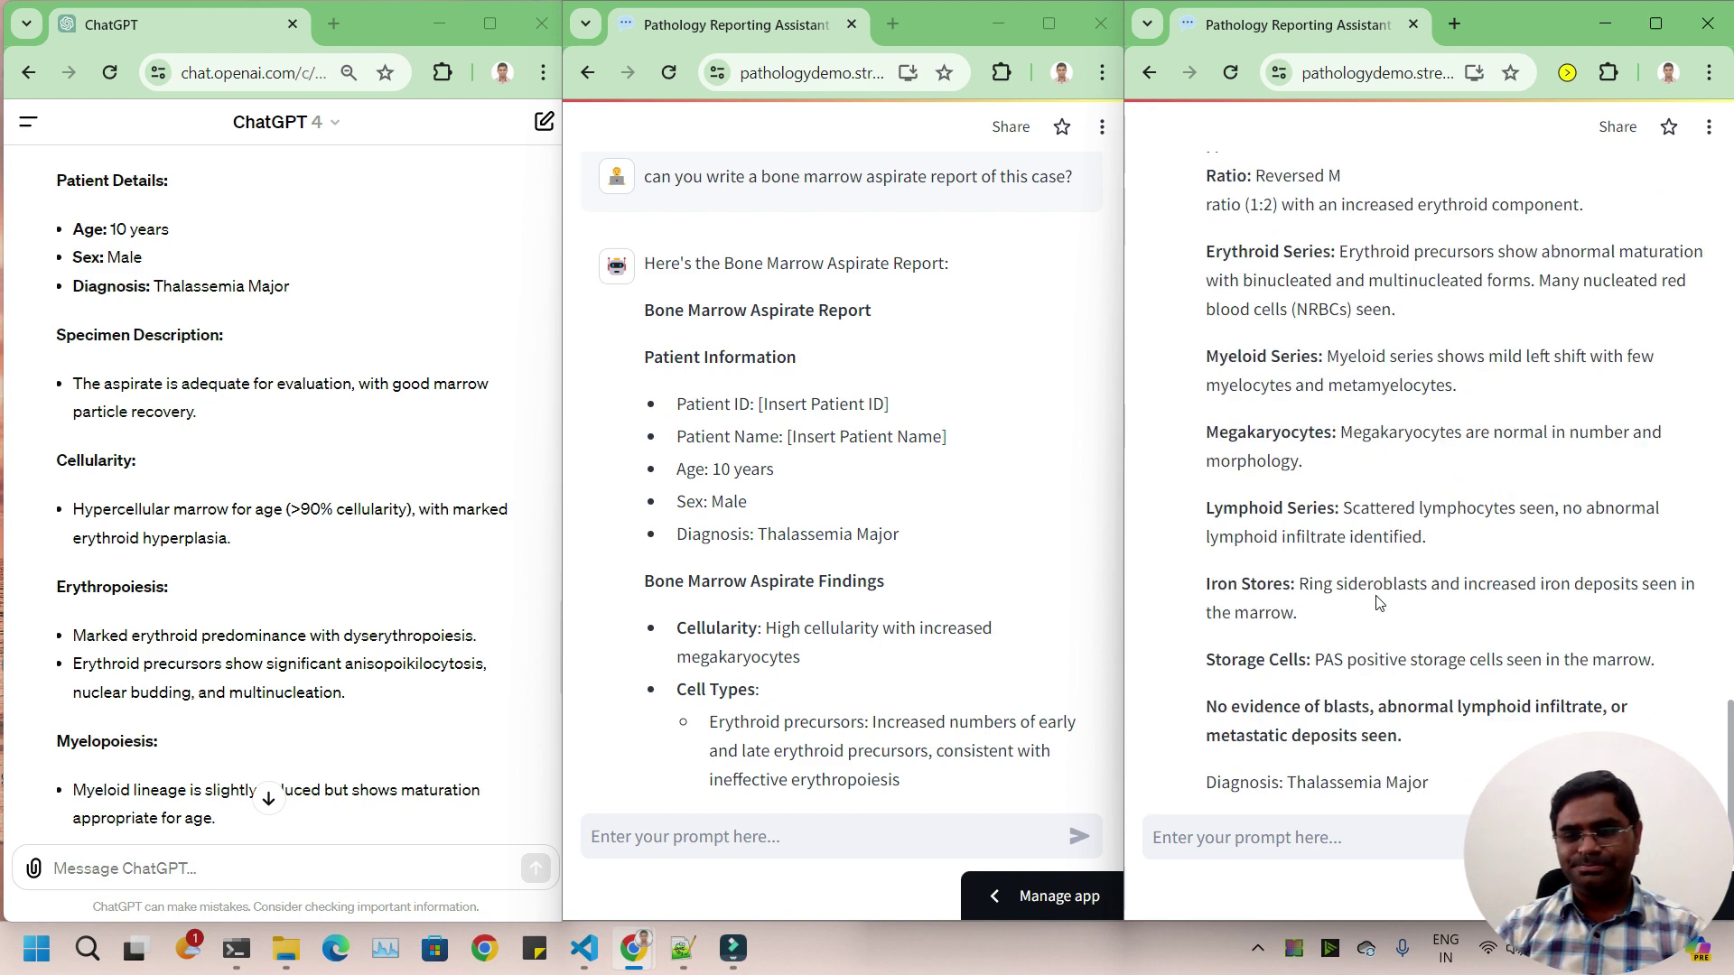
pyautogui.scroll(-2, 1375, 595)
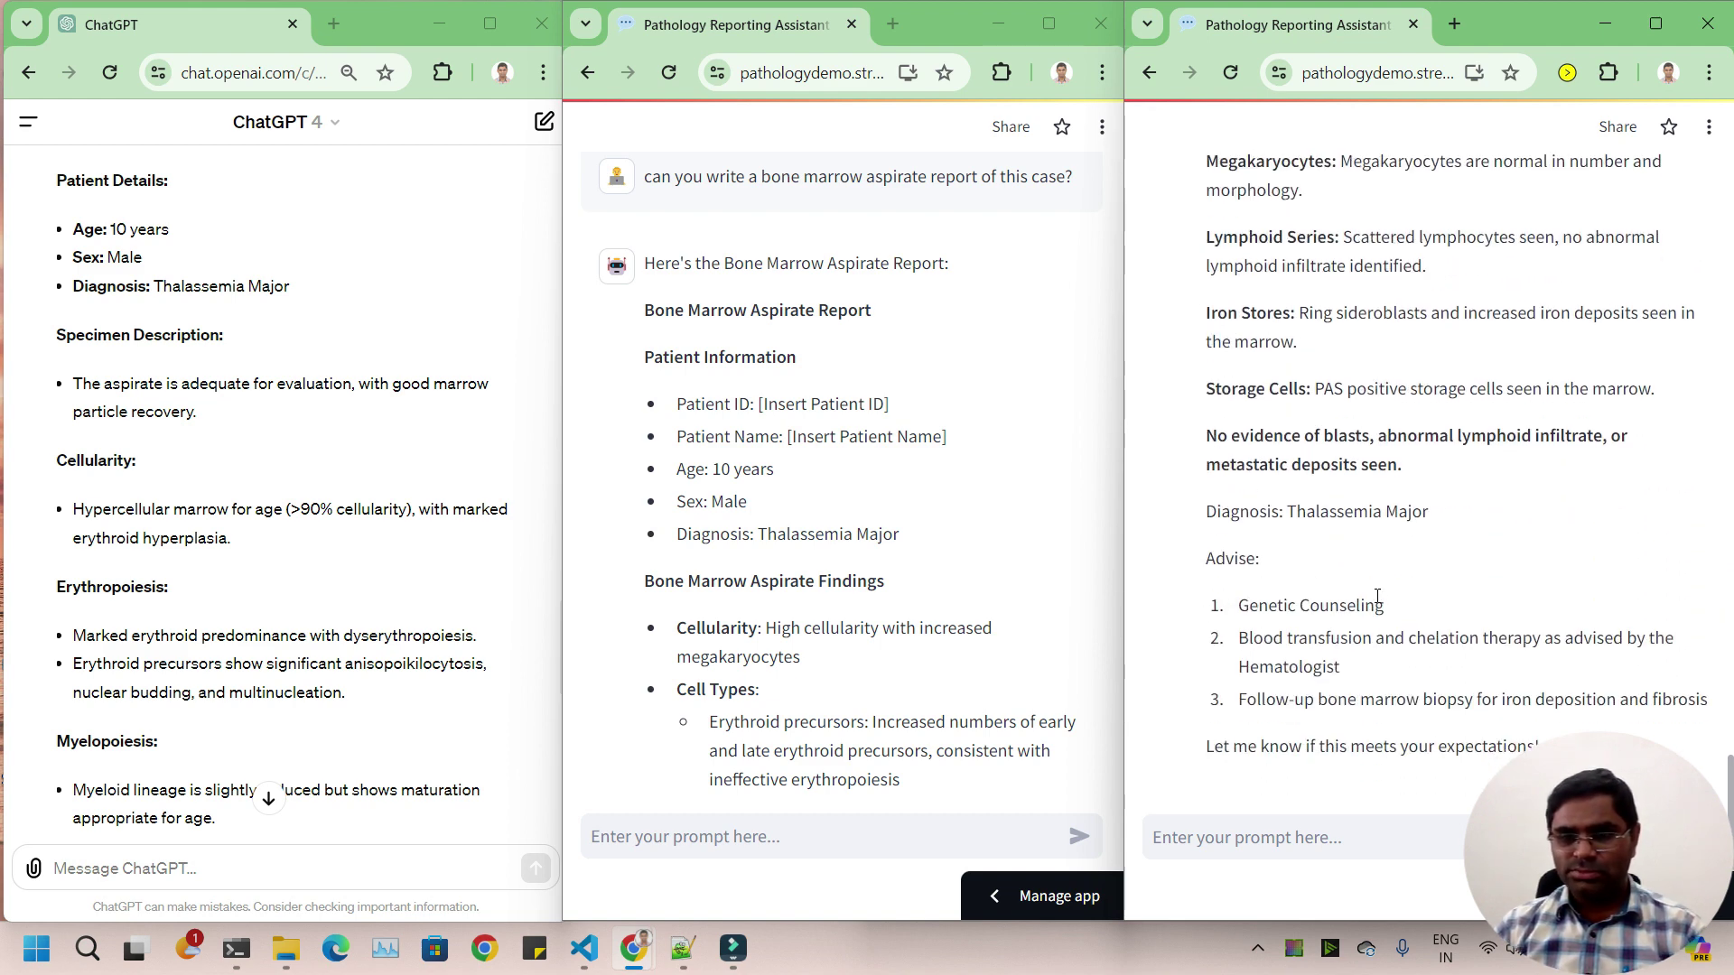
pyautogui.scroll(-6, 271, 402)
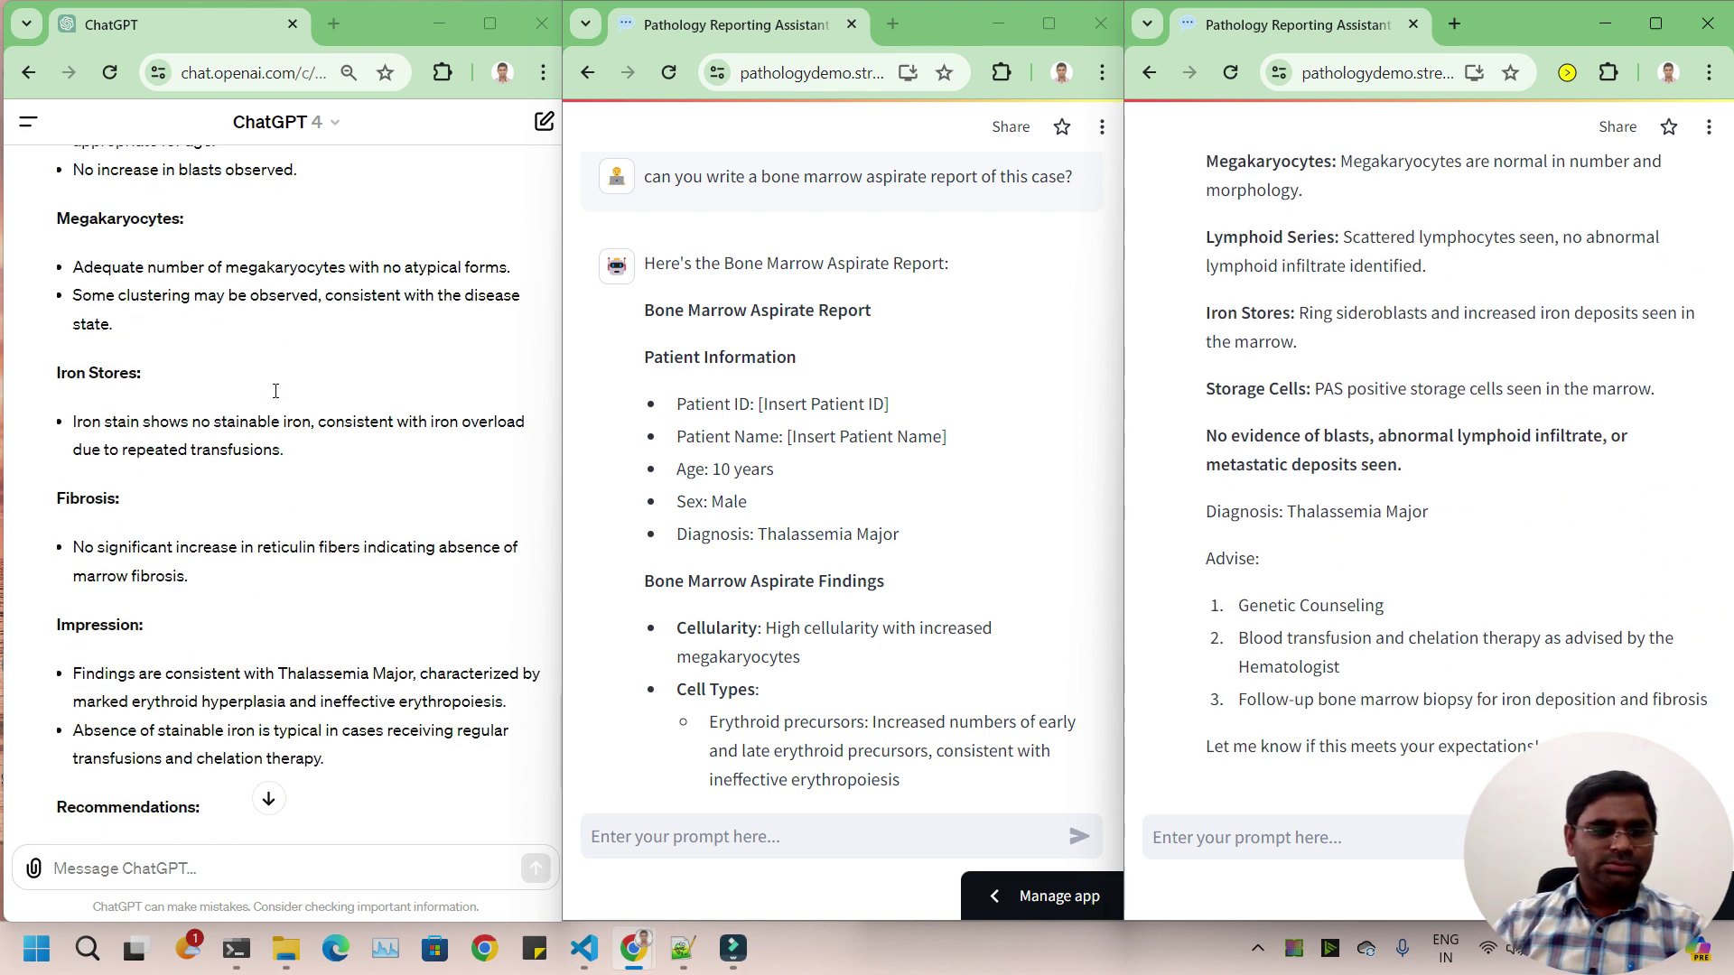
pyautogui.scroll(-3, 275, 390)
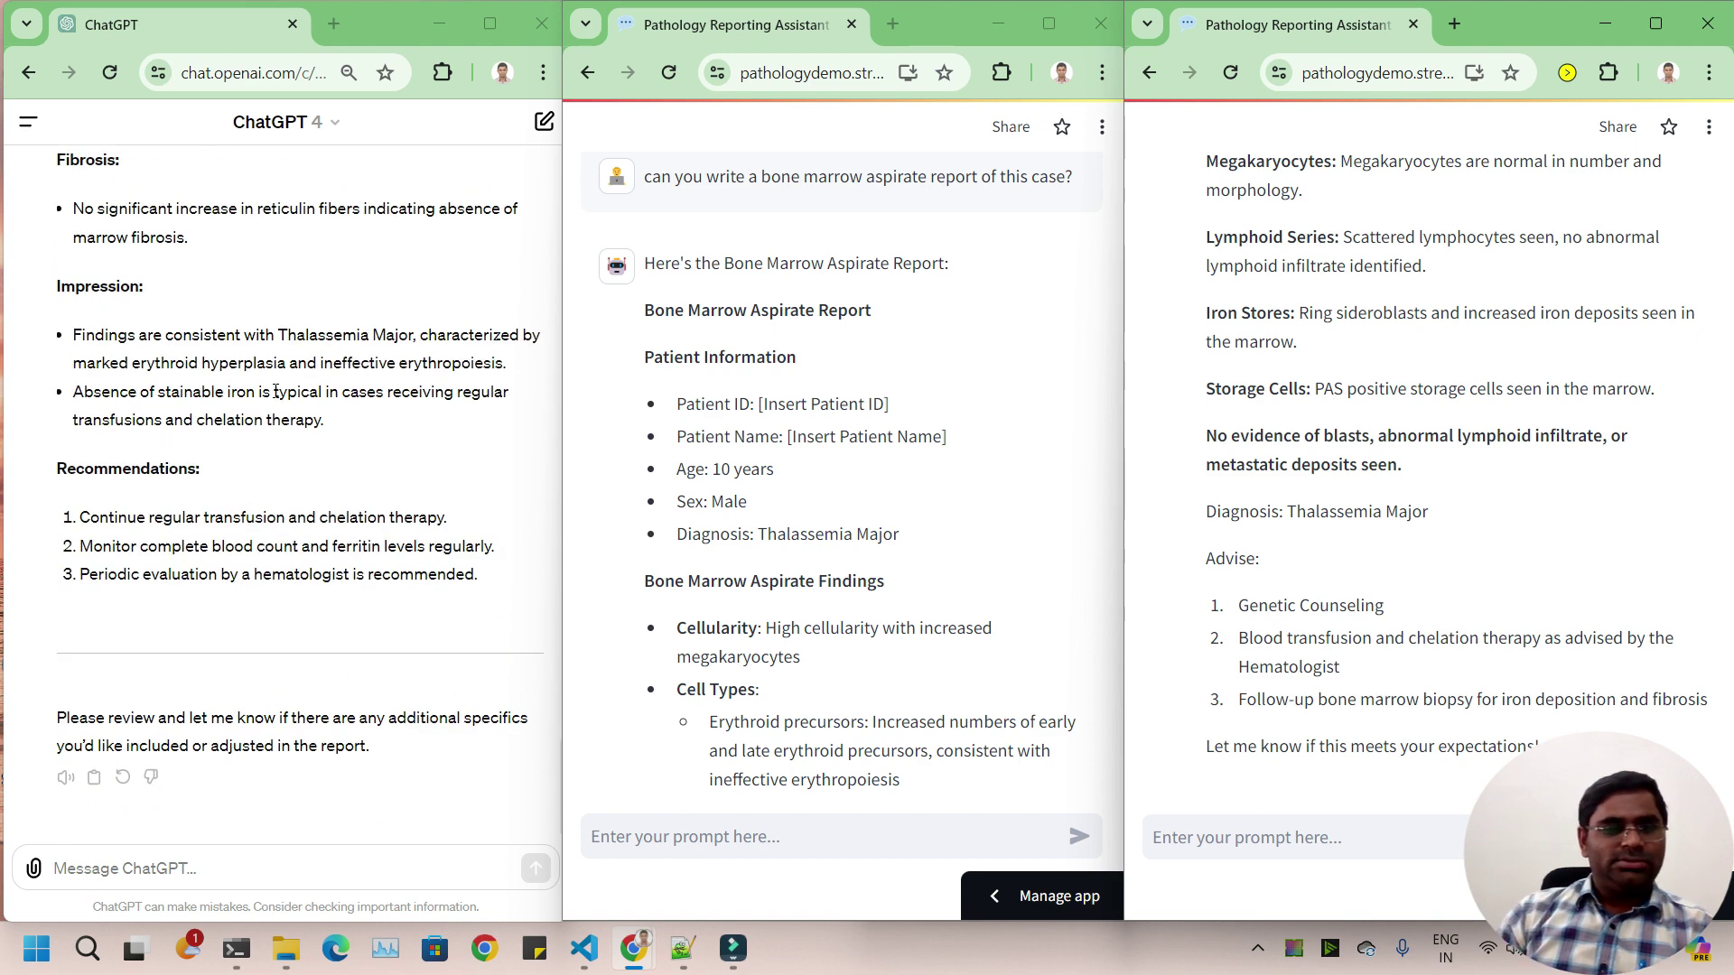